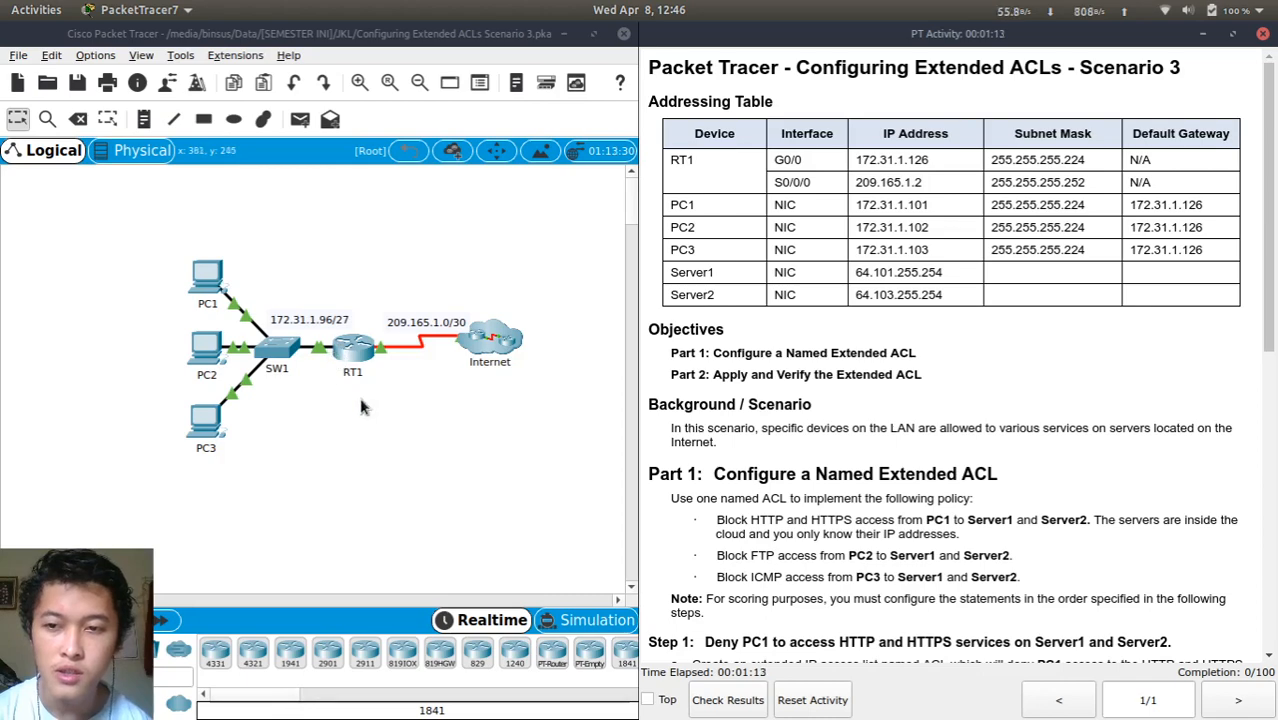
Open RT1's command-line console, dismissing the locked-interface warning along the way
scroll(778, 540, "down", 2)
scroll(778, 541, "down", 1)
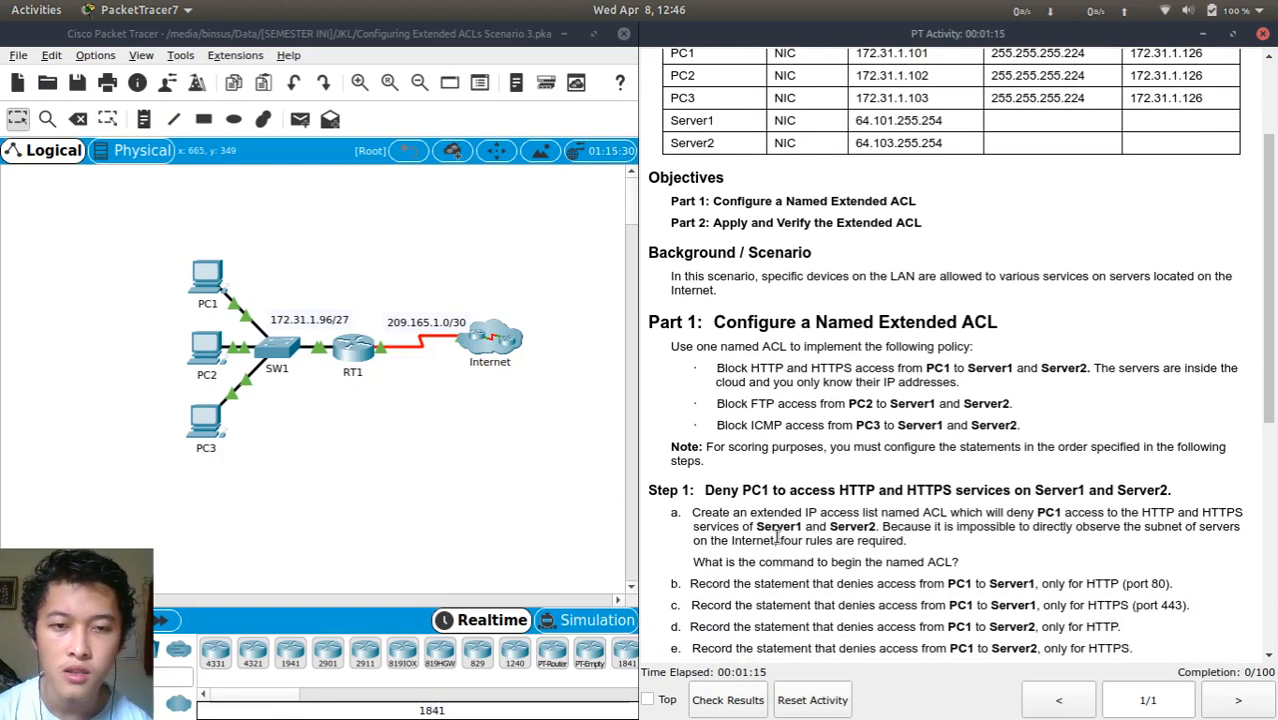
scroll(778, 538, "down", 2)
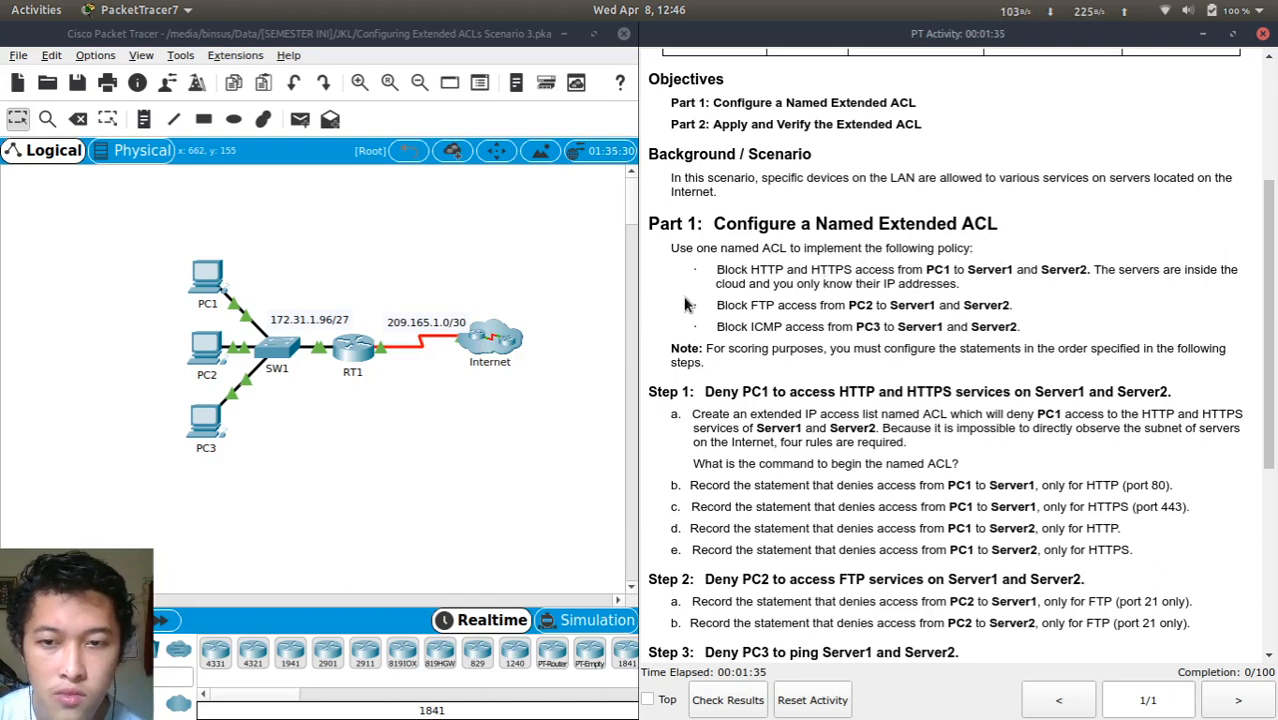
scroll(700, 318, "up", 1)
scroll(700, 318, "up", 5)
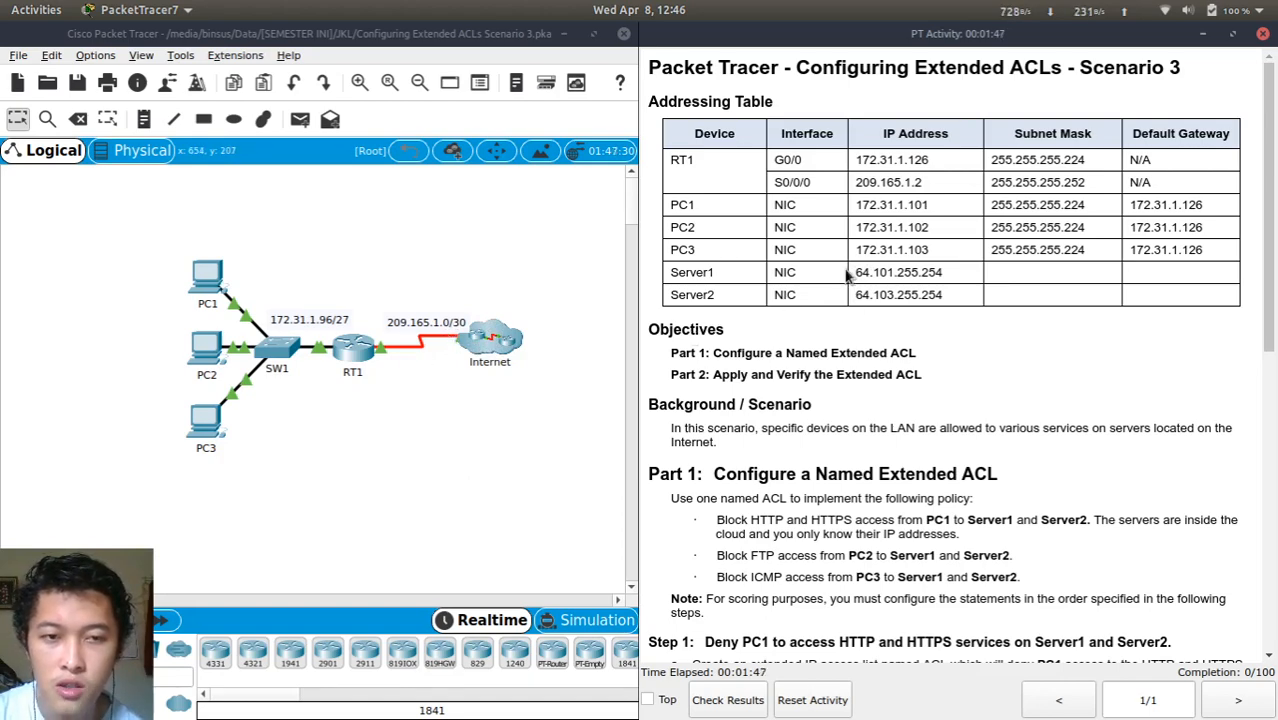
scroll(781, 422, "down", 5)
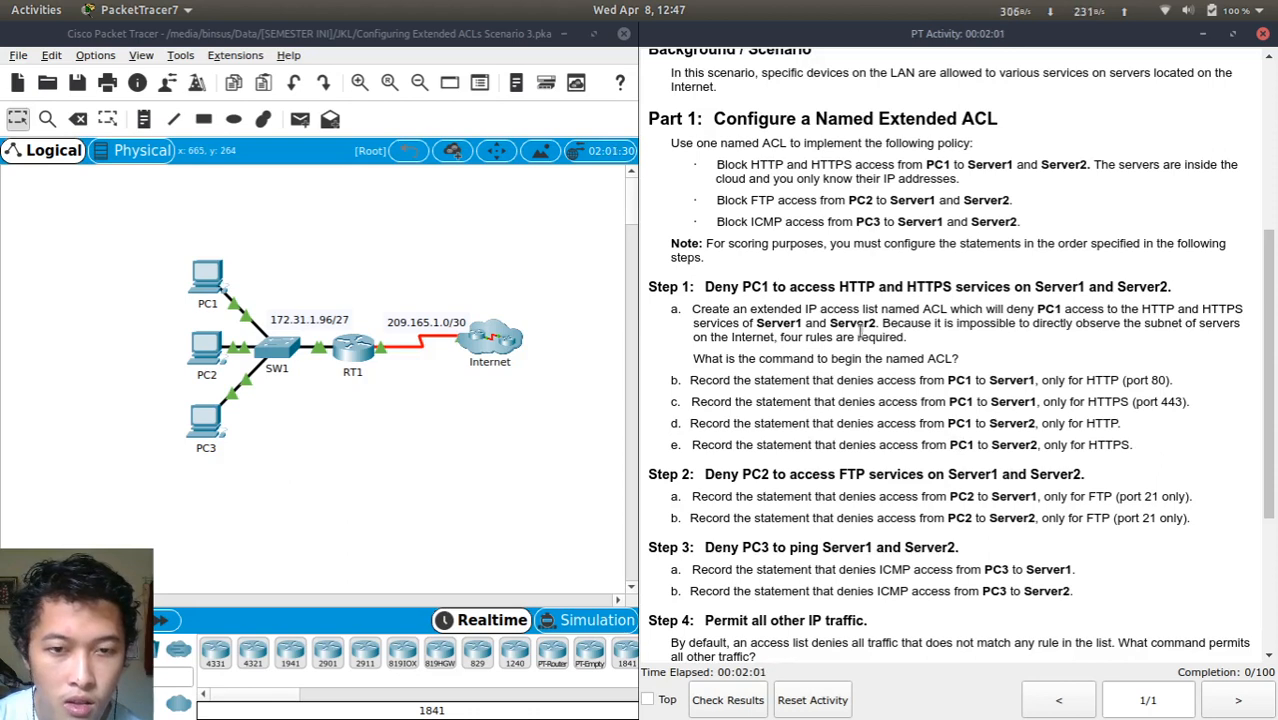
scroll(854, 330, "up", 1)
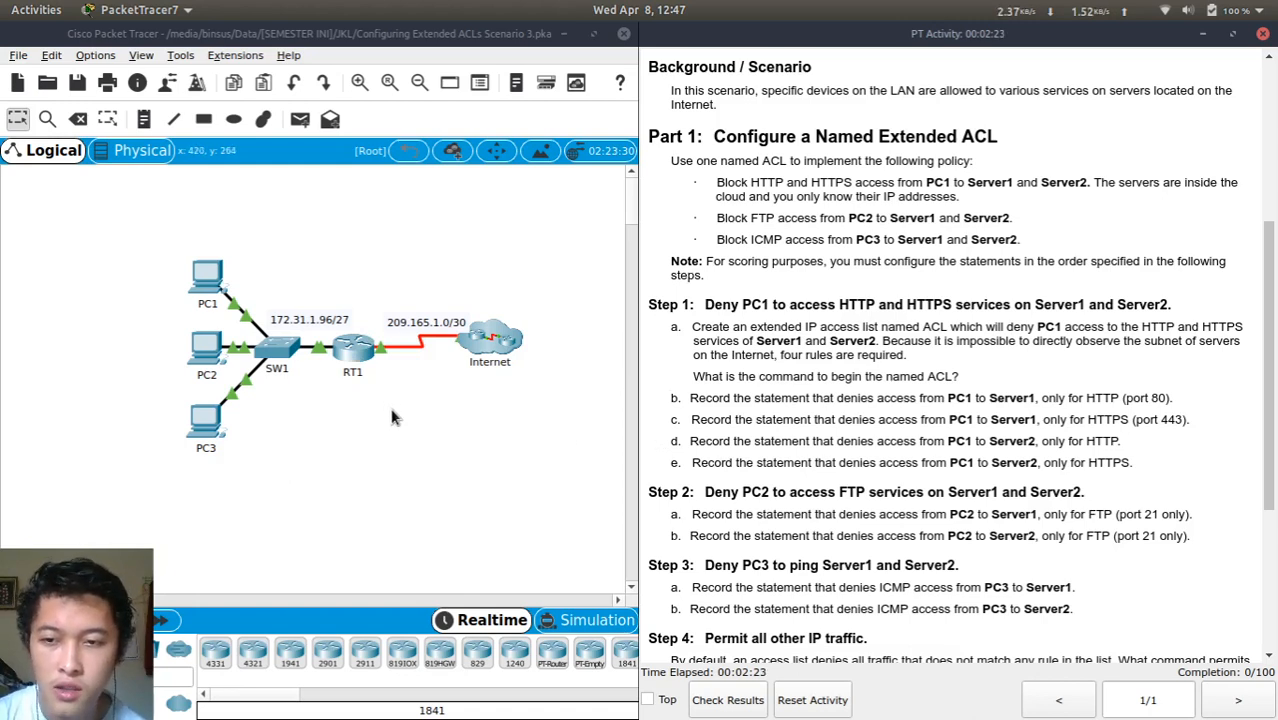
left_click(351, 350)
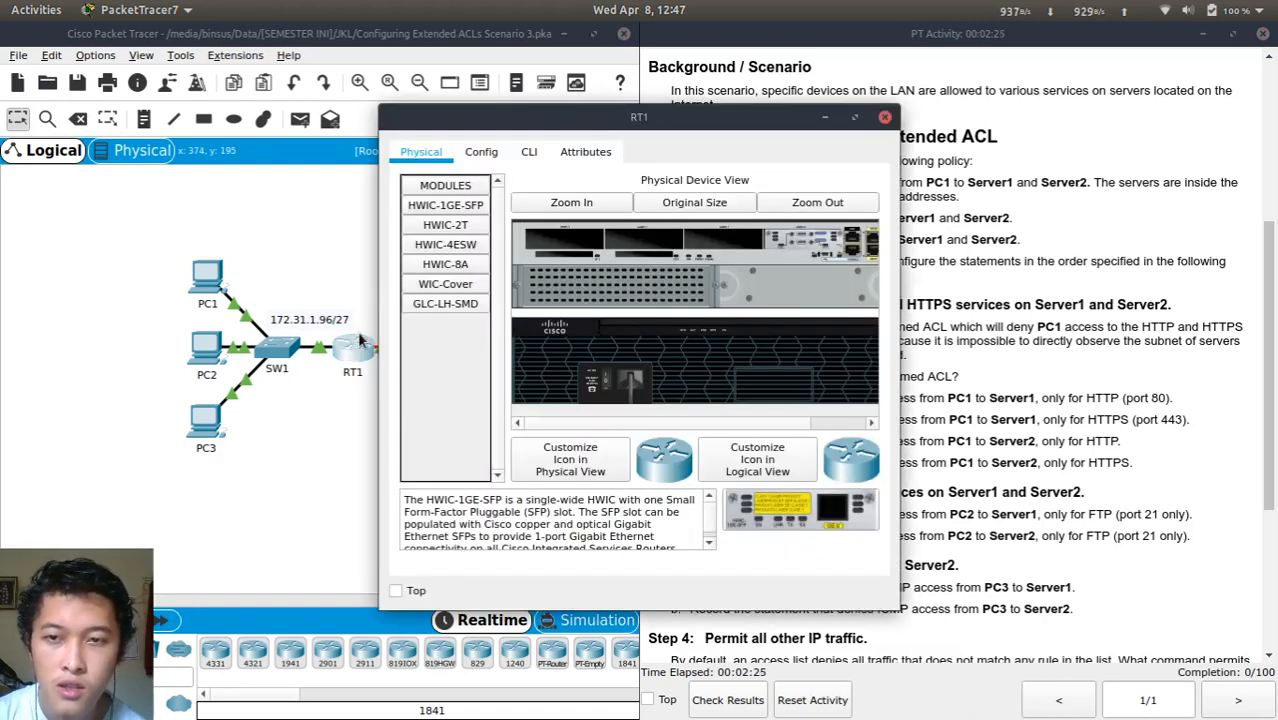
left_click_drag(602, 107, 411, 96)
left_click(308, 146)
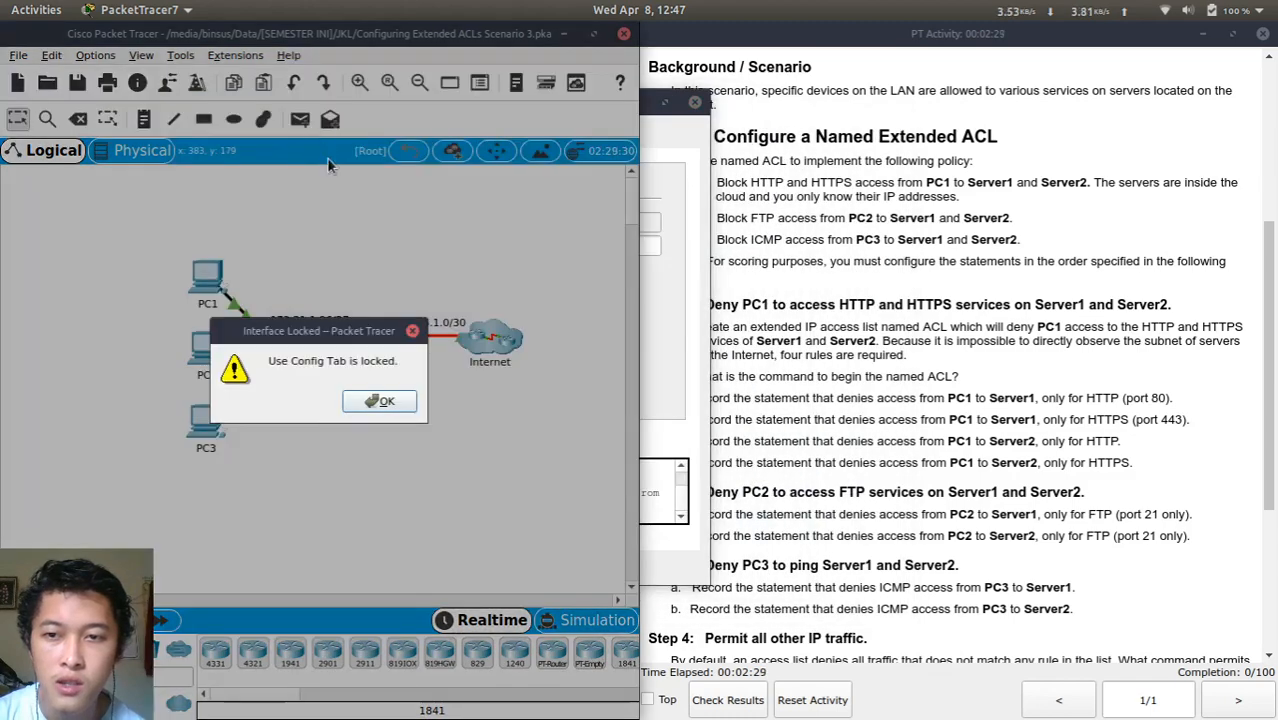
left_click(378, 401)
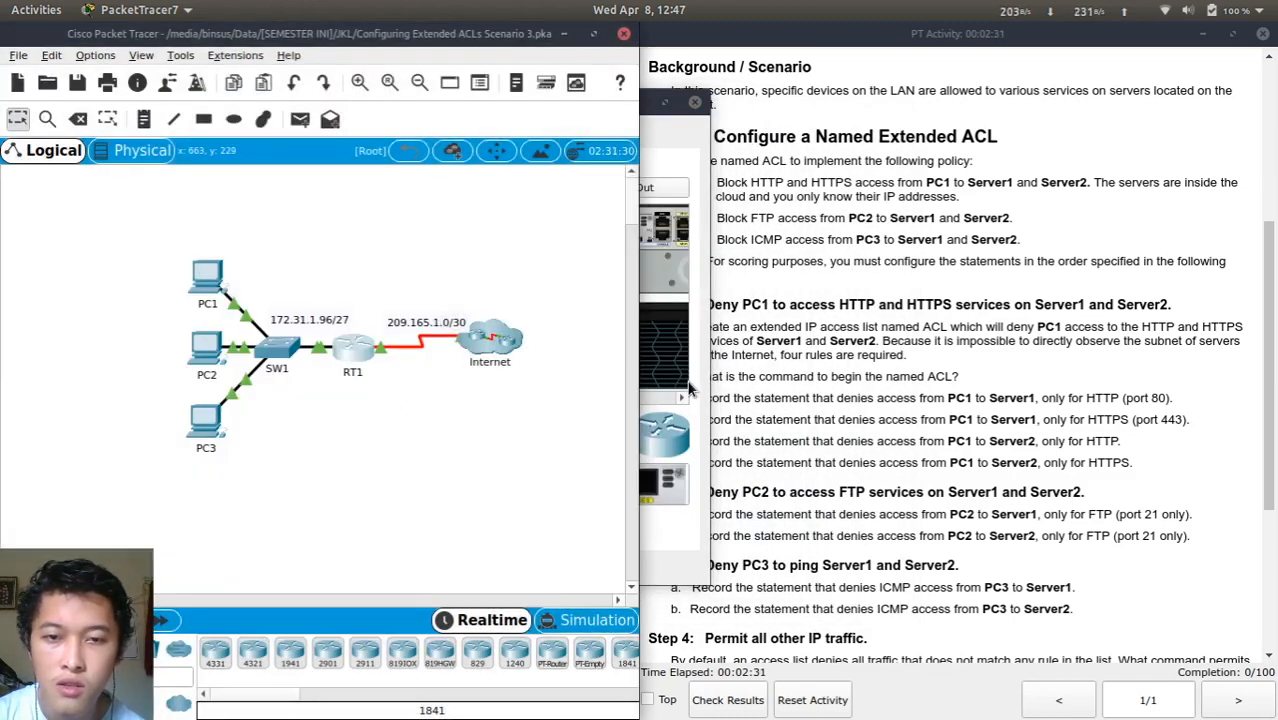
left_click(694, 390)
left_click(339, 140)
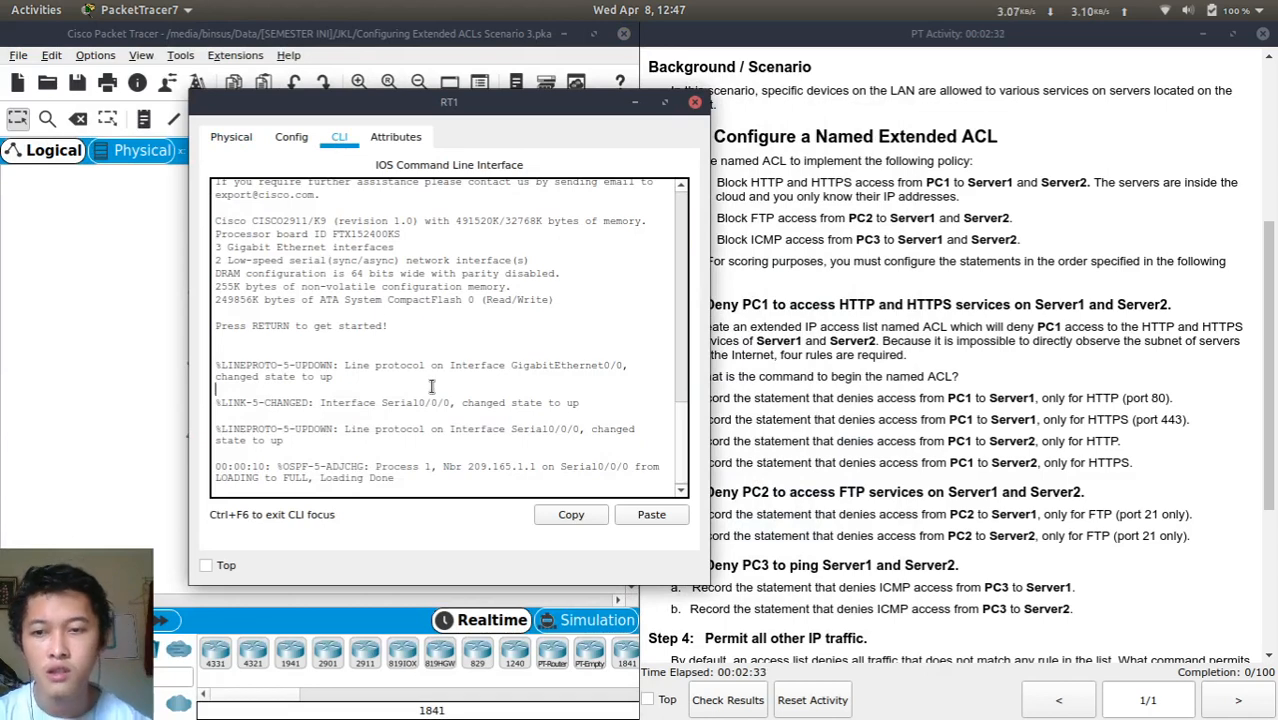
key("Return")
key("Return")
Enter privileged mode with en, then global configuration mode with conf t
type("en")
key("Return")
type("conf t")
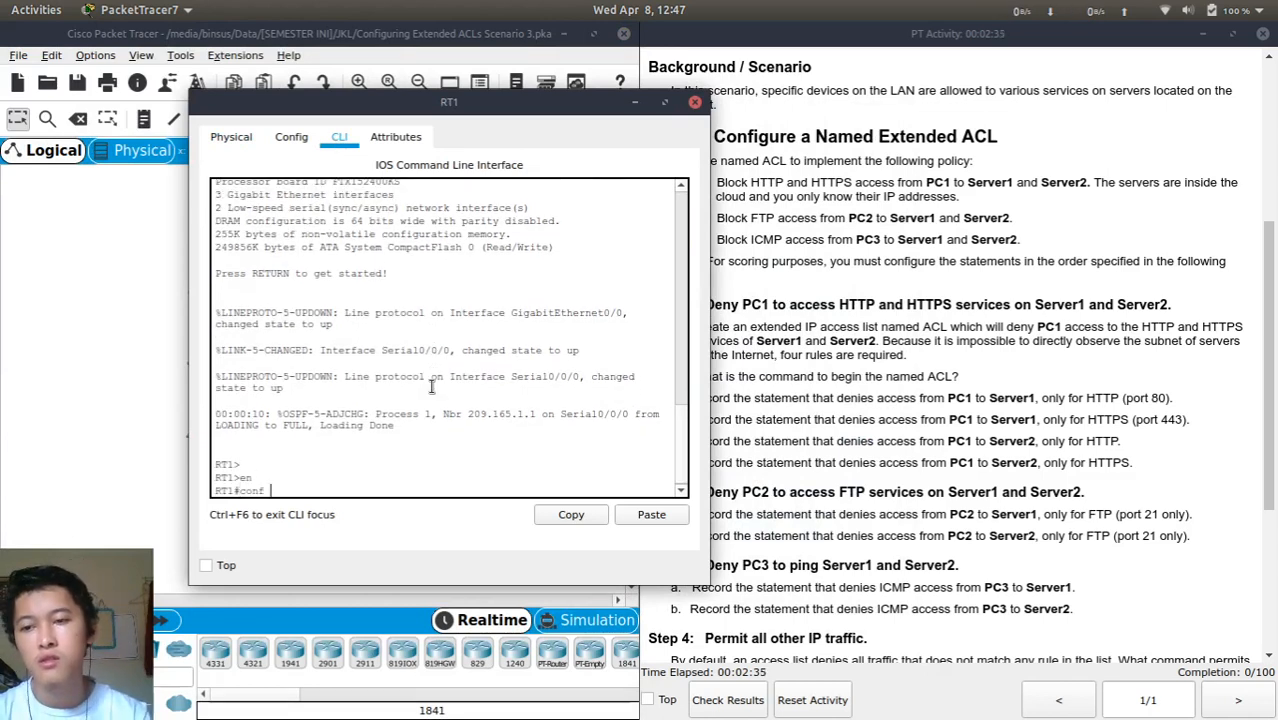
key("Return")
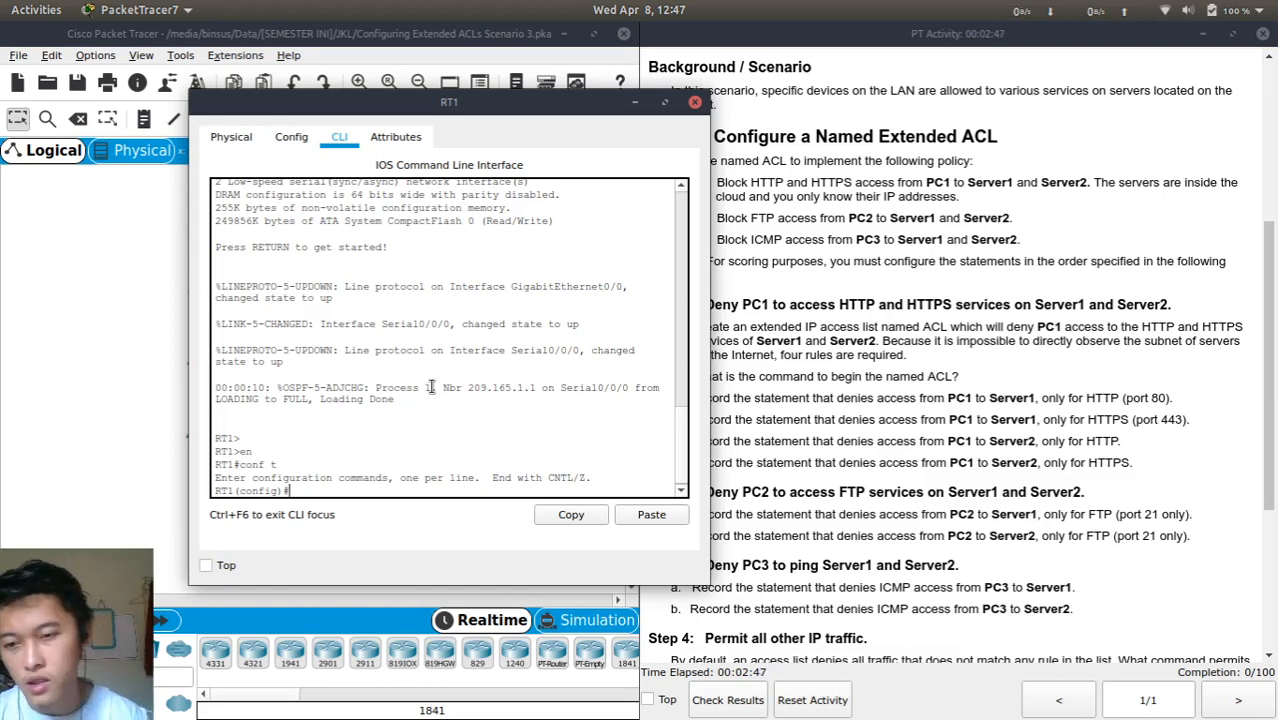
Create the named extended access list 'ACL' with ip access-list extended ACL
key("Tab")
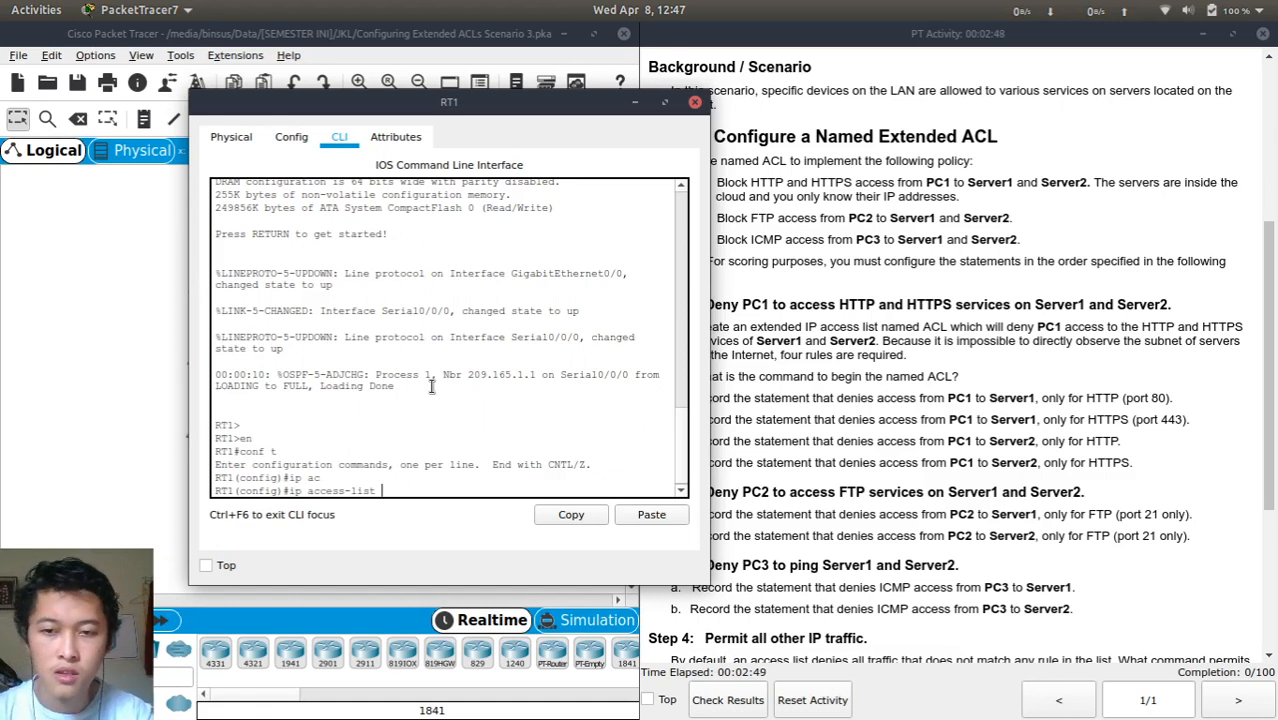
type("ex")
key("Tab")
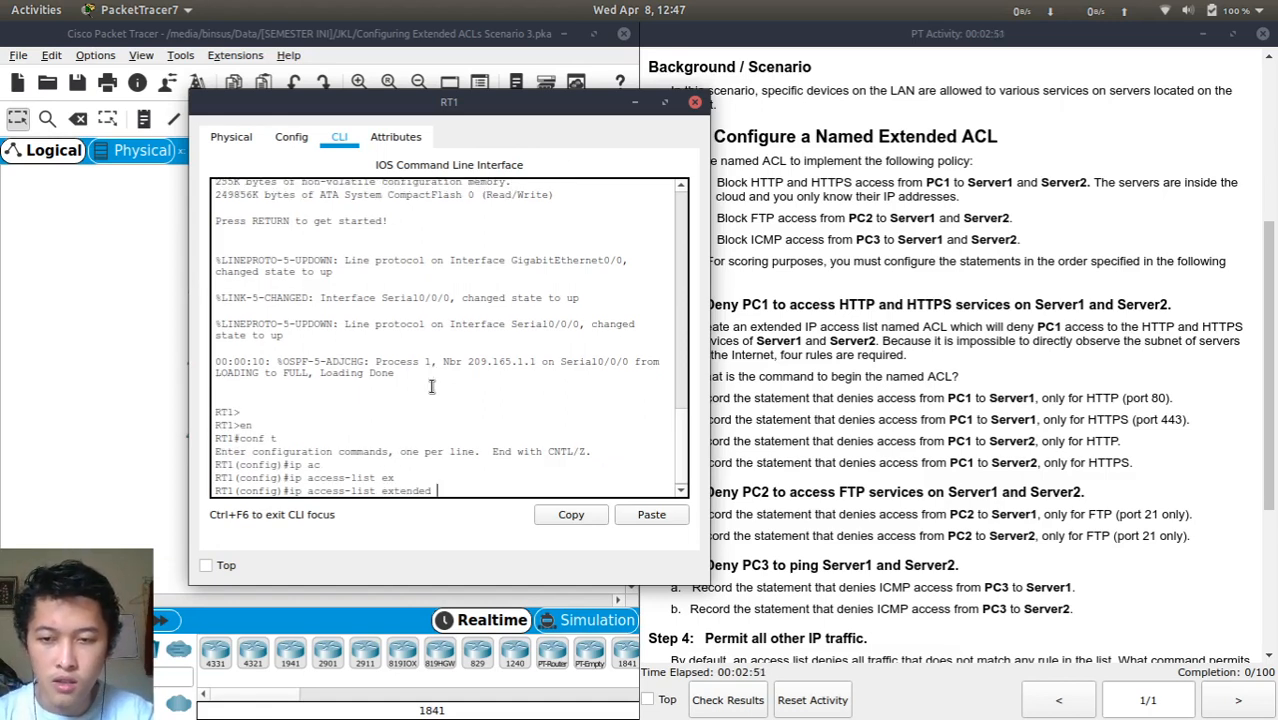
type("ACL")
key("Return")
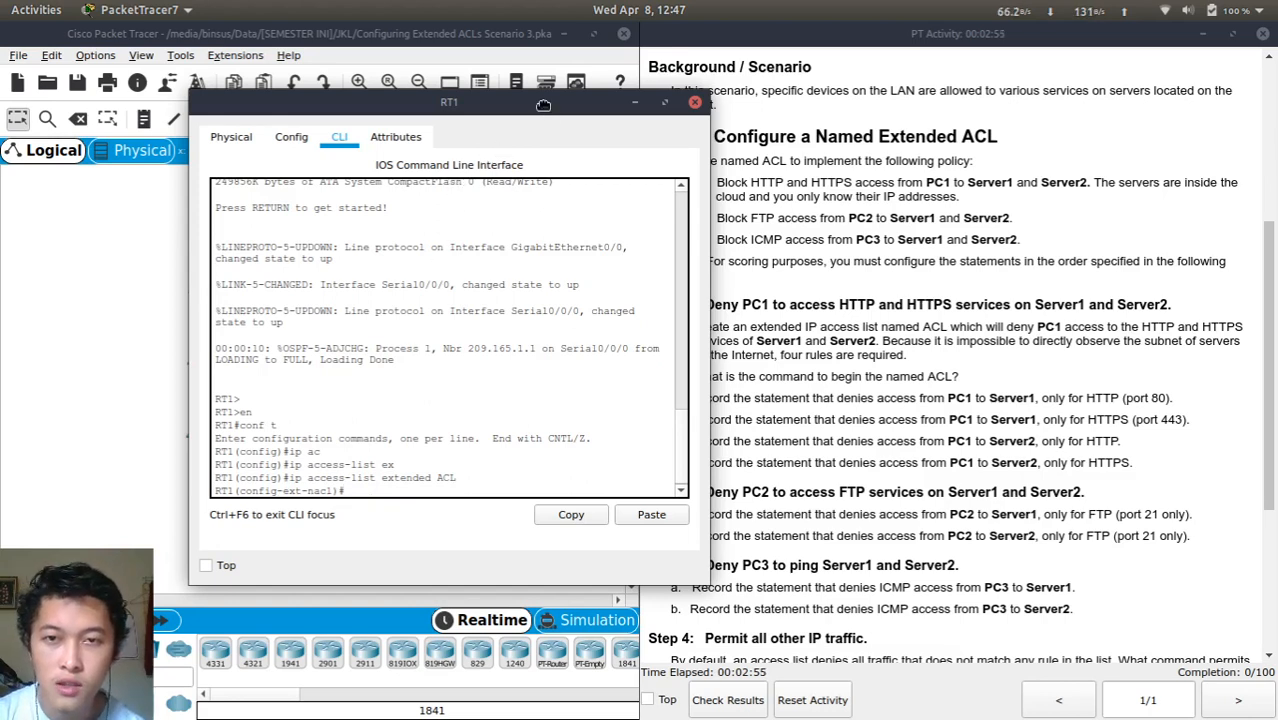
Move the RT1 console aside and begin the first ACL rule with the deny keyword
left_click_drag(544, 109, 455, 90)
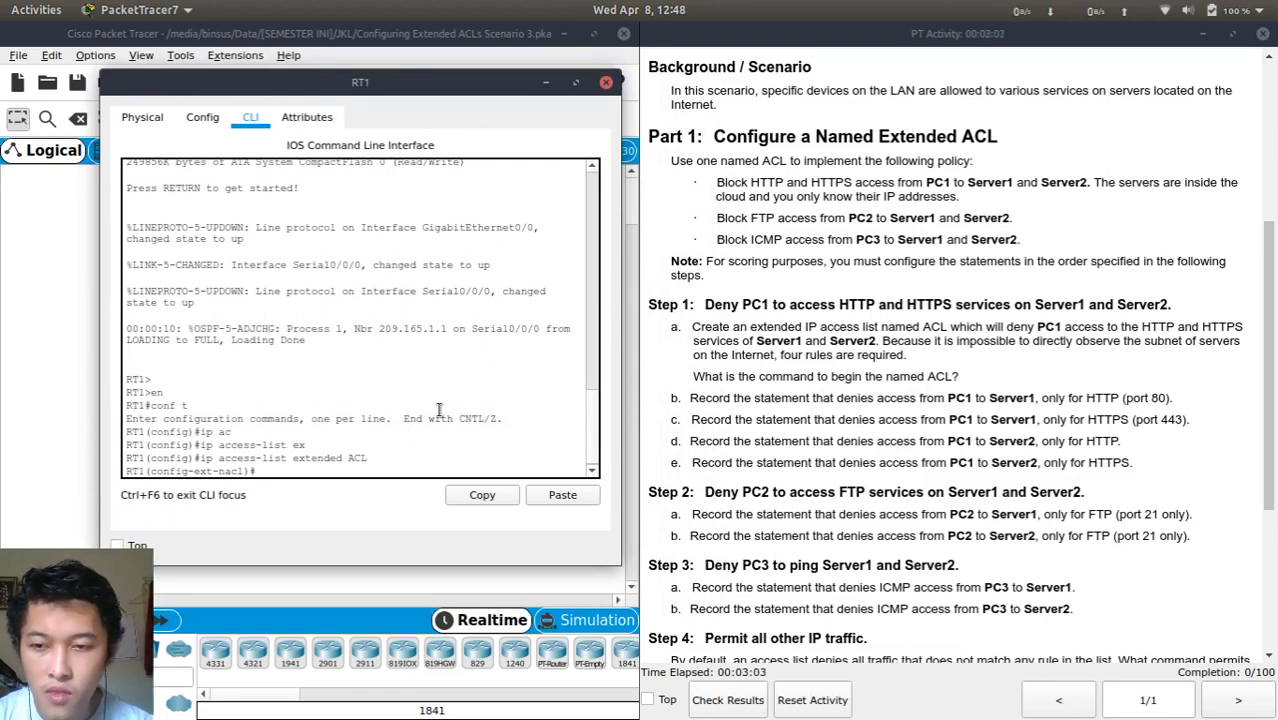
type("d")
key("Return")
type("D")
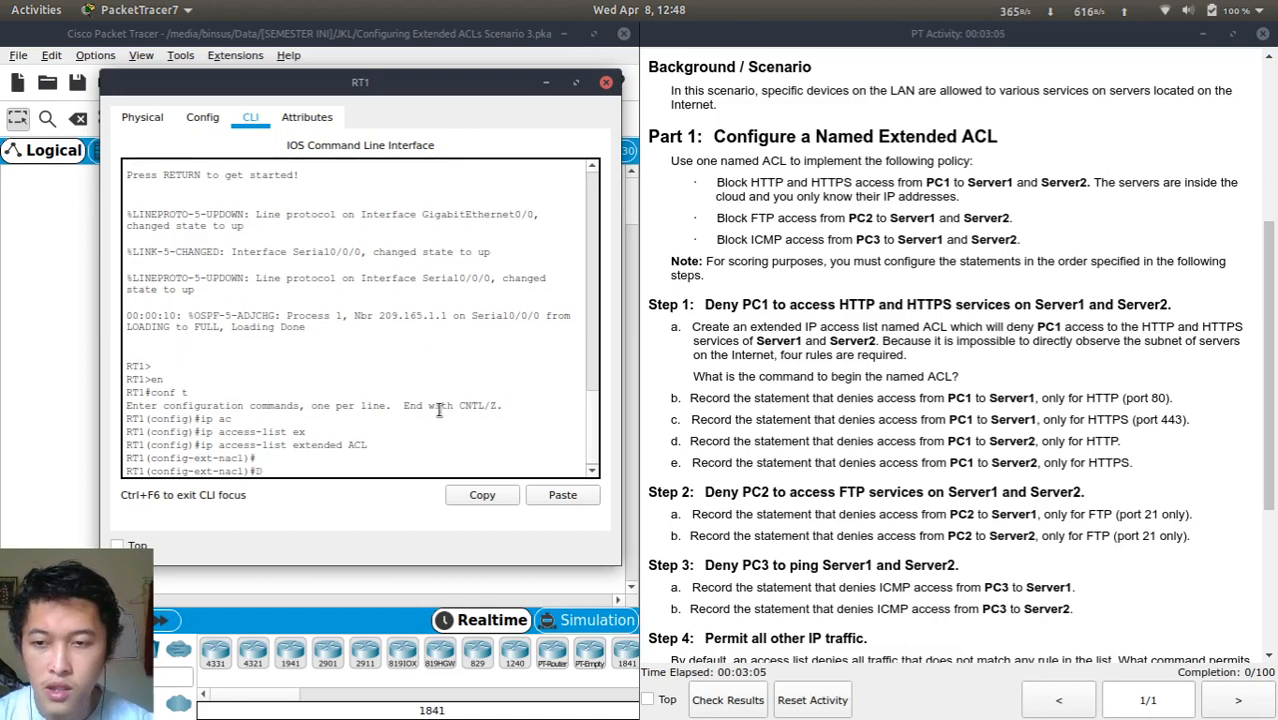
key("Tab")
key("BackSpace")
type("de")
key("Tab")
type("n")
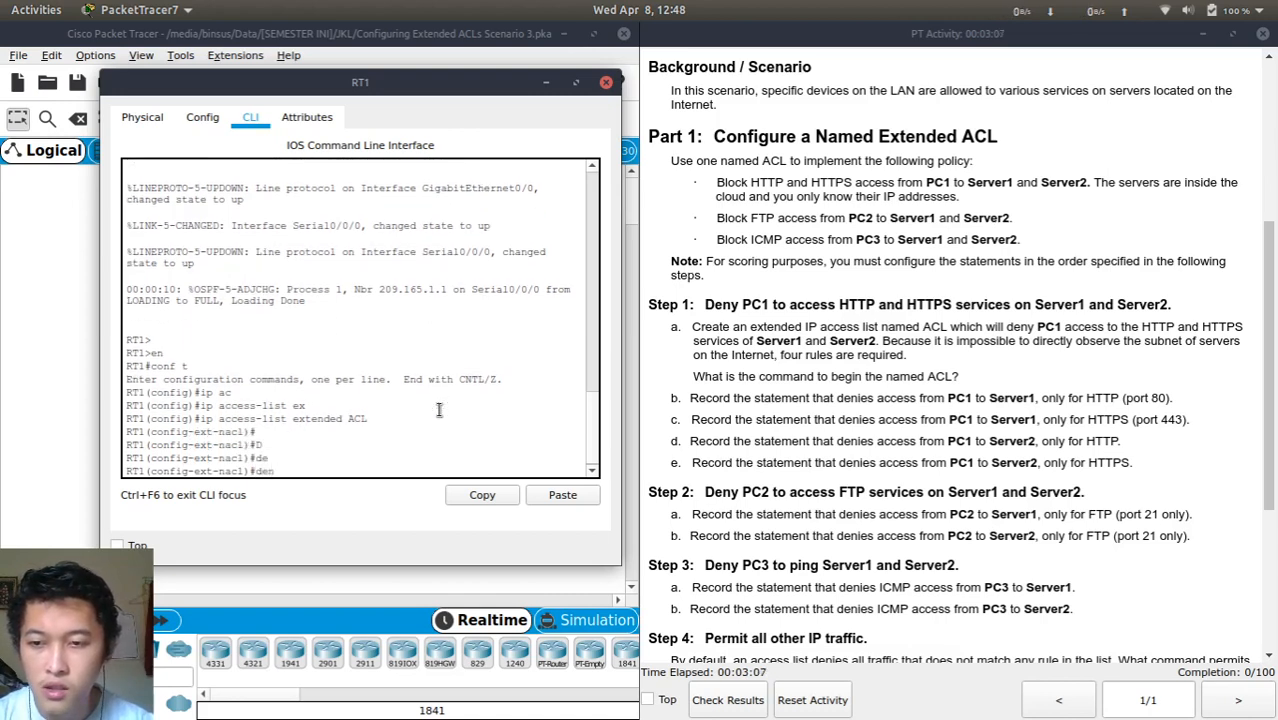
key("Tab")
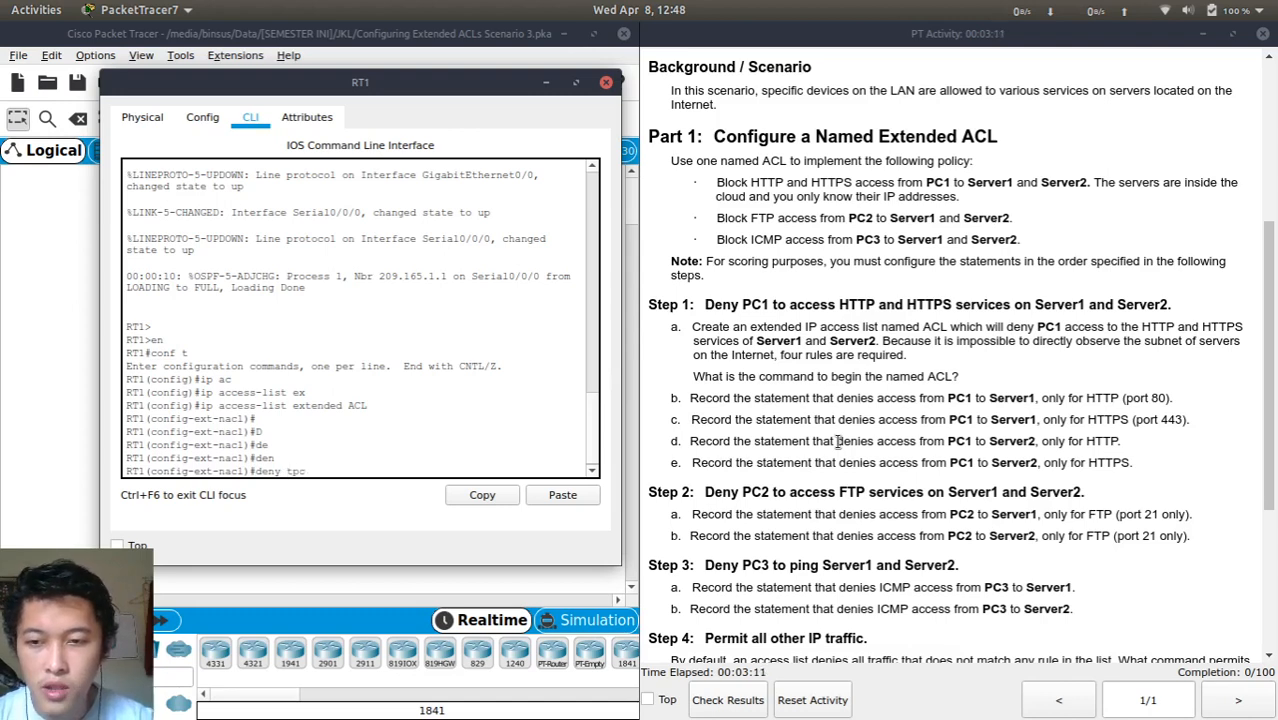
Continue the rule with 'tcp host', fixing the misspelled protocol
type("tpc host")
key("Tab")
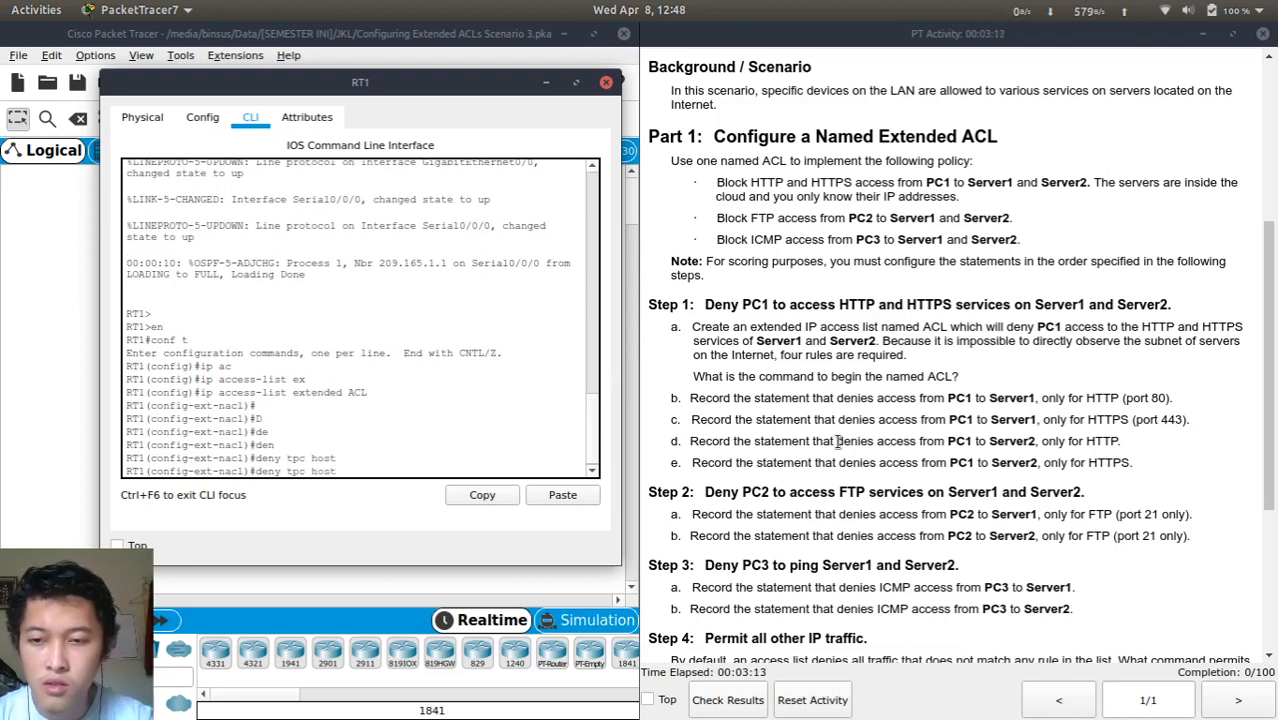
key("BackSpace")
key("BackSpace")
key("BackSpace")
key("BackSpace")
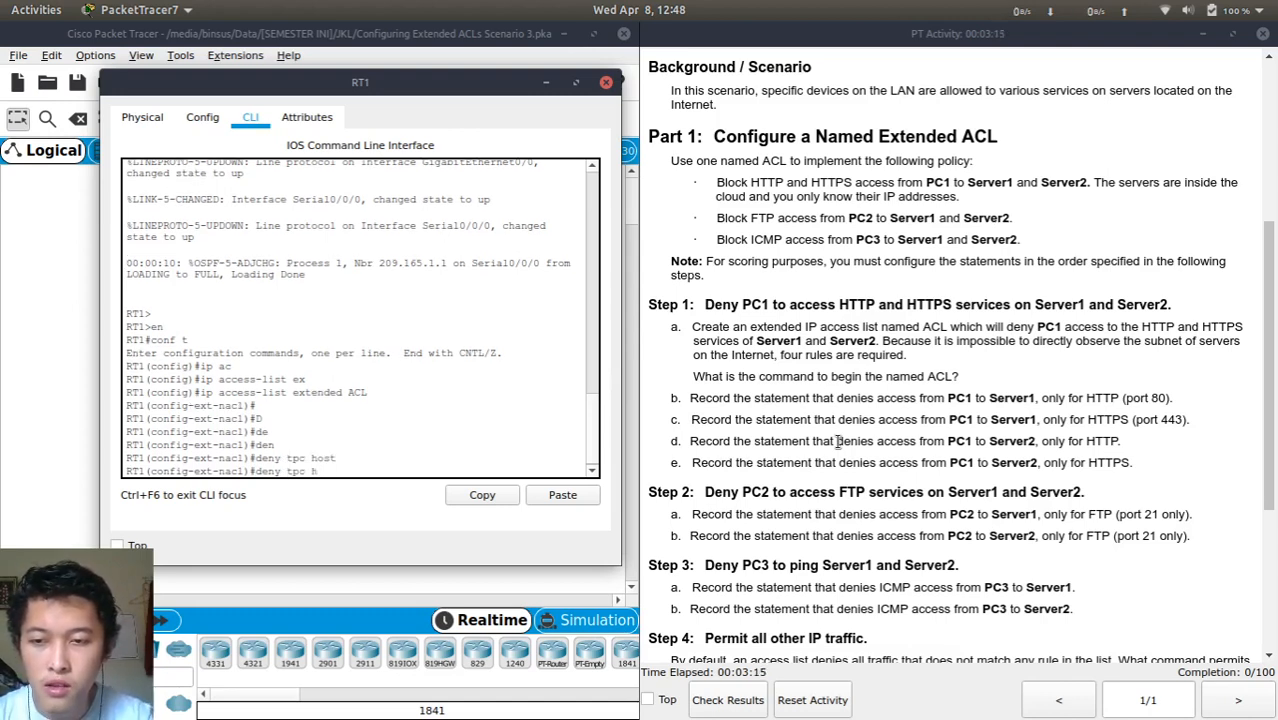
key("BackSpace")
type("c")
key("Tab")
type("h")
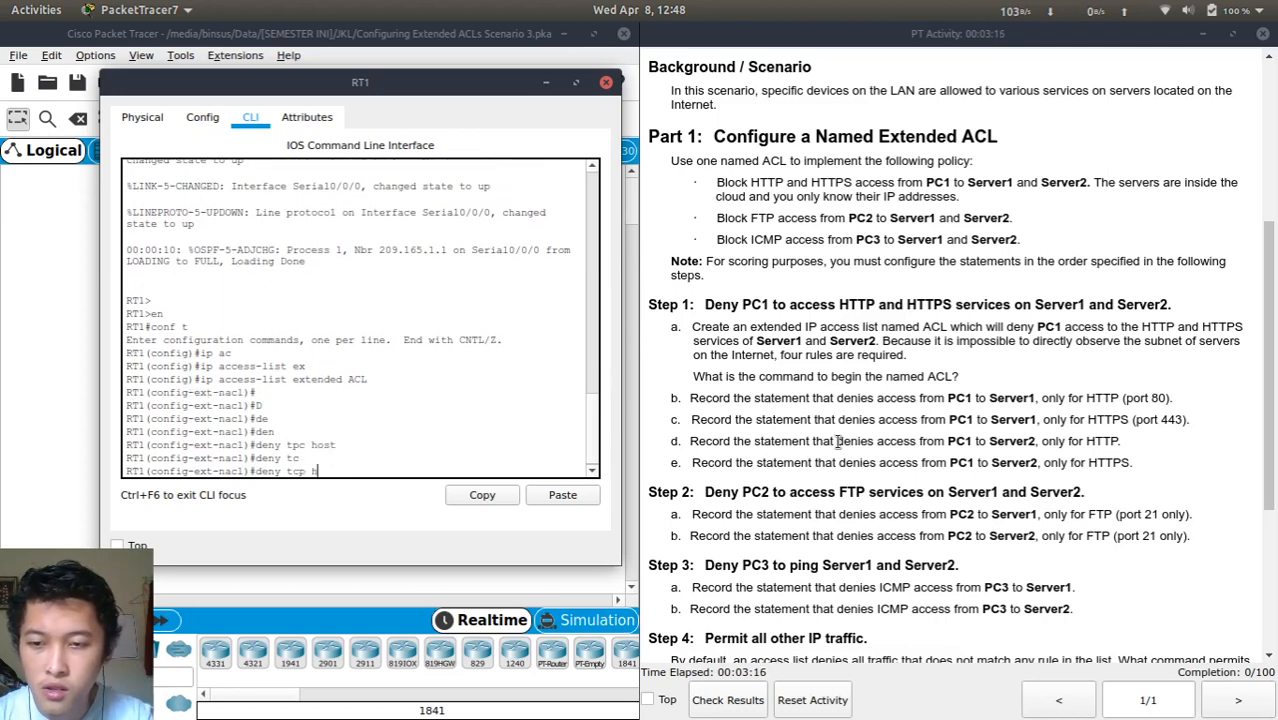
key("Tab")
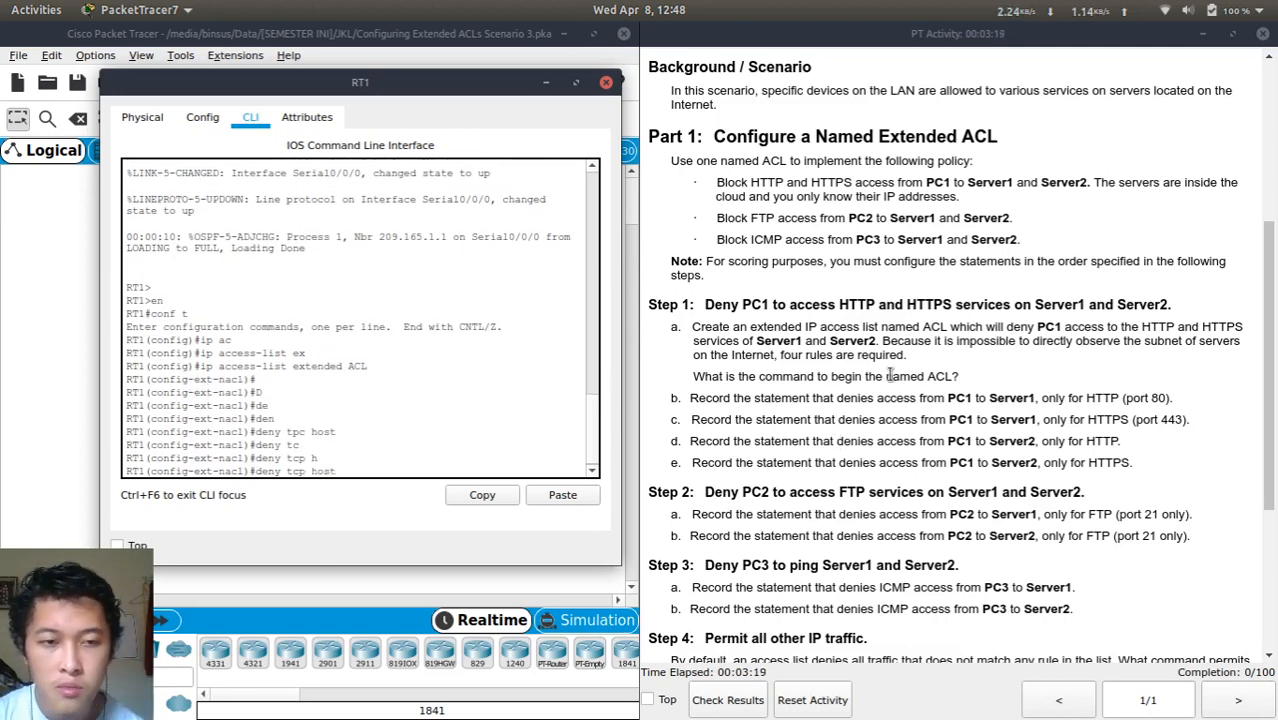
Fill in source host 172.31.1.101 and destination host 64.101.255.254 from the address table
scroll(893, 372, "up", 5)
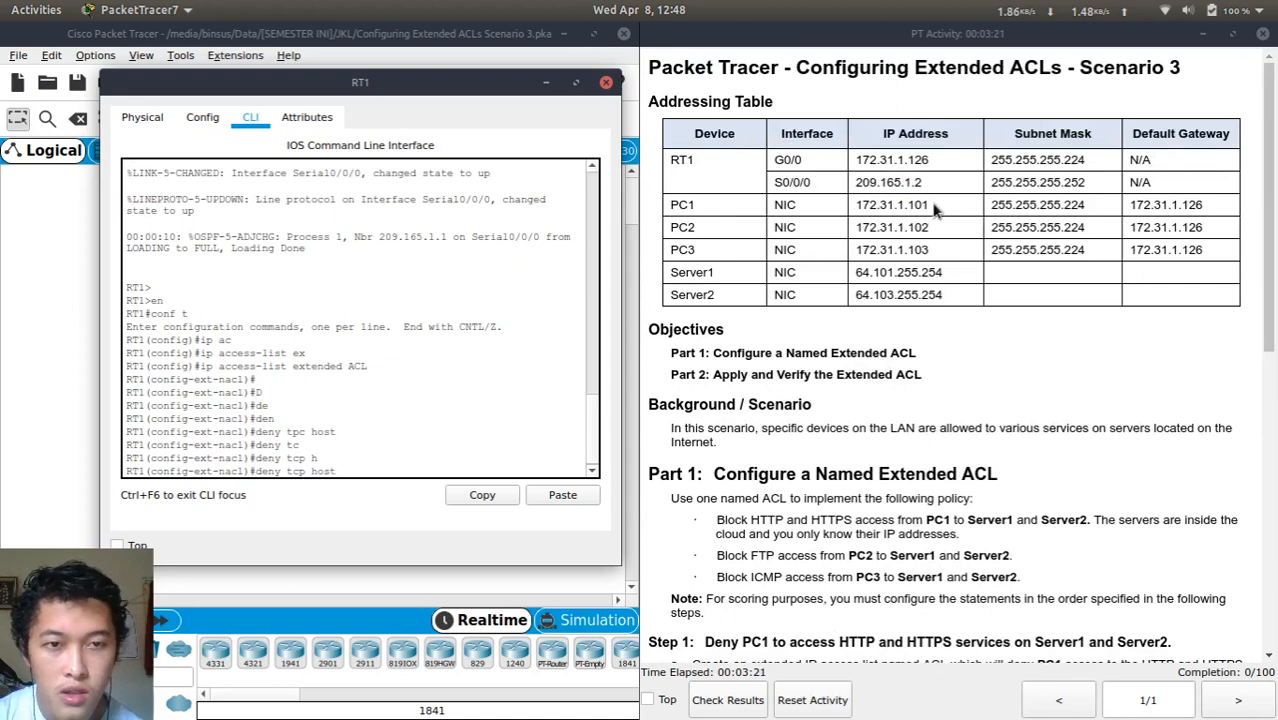
left_click_drag(933, 204, 858, 205)
key("ctrl+c")
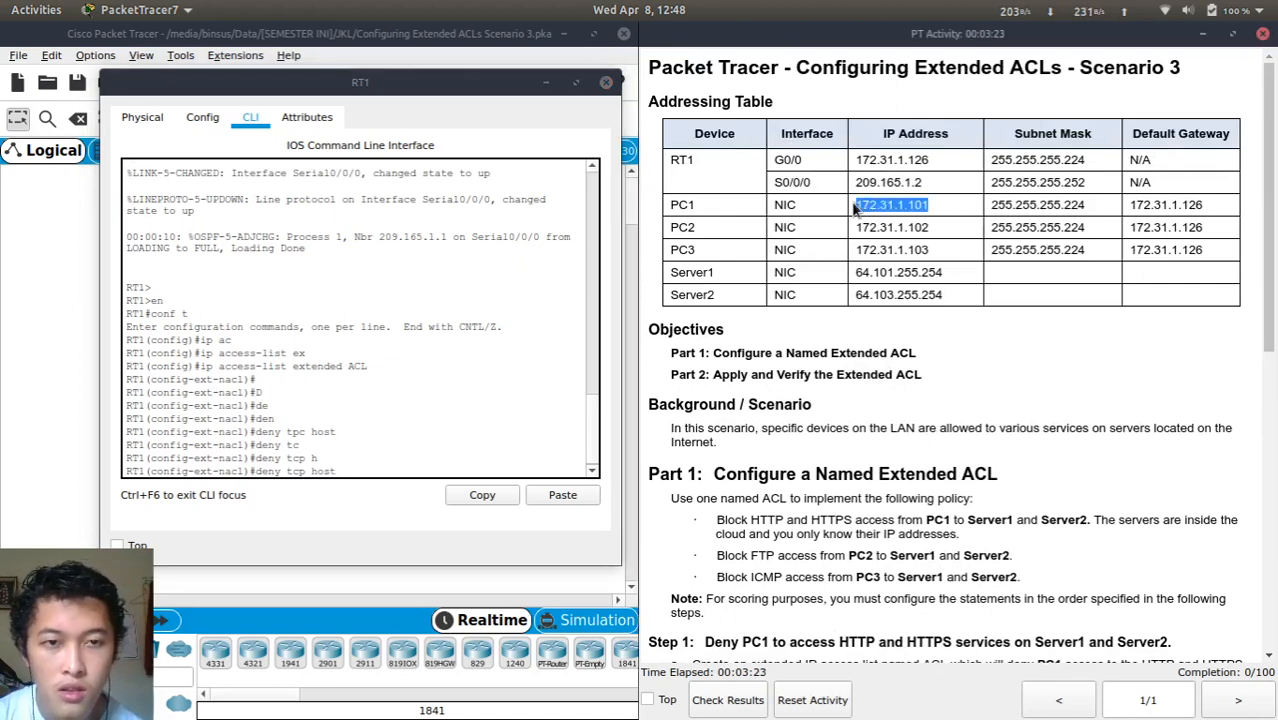
left_click(493, 322)
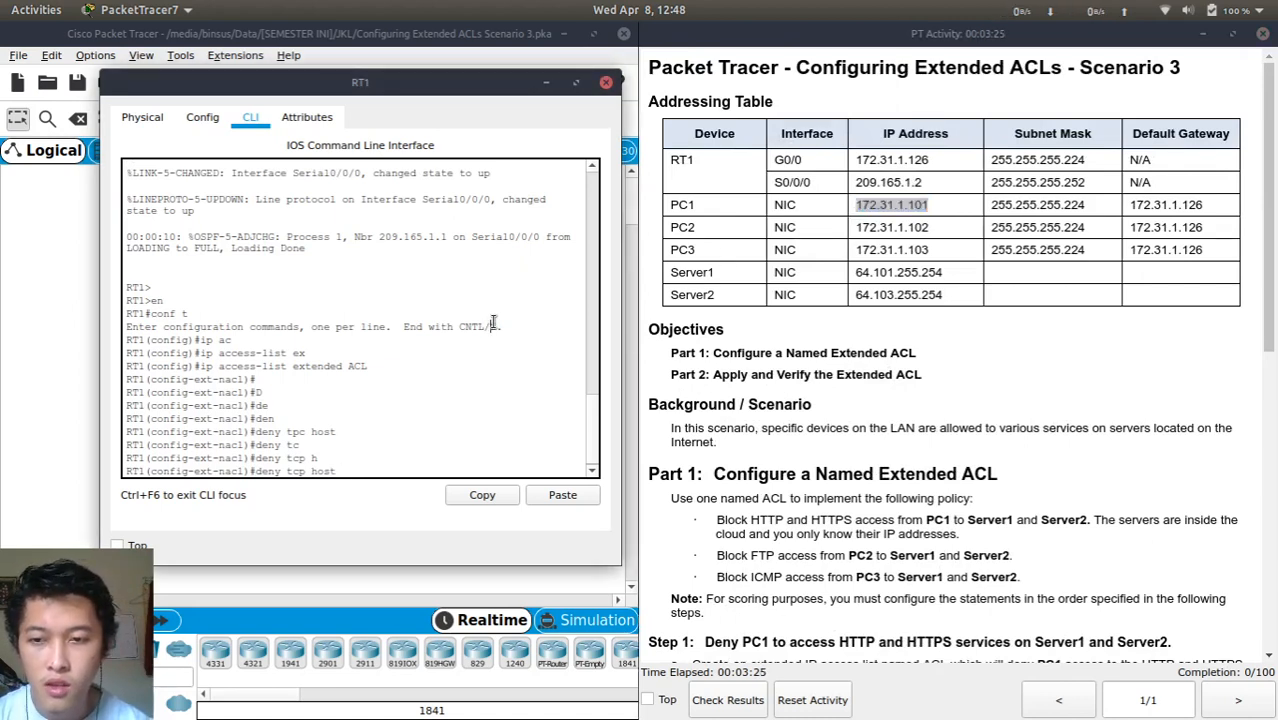
left_click(536, 490)
scroll(750, 545, "down", 8)
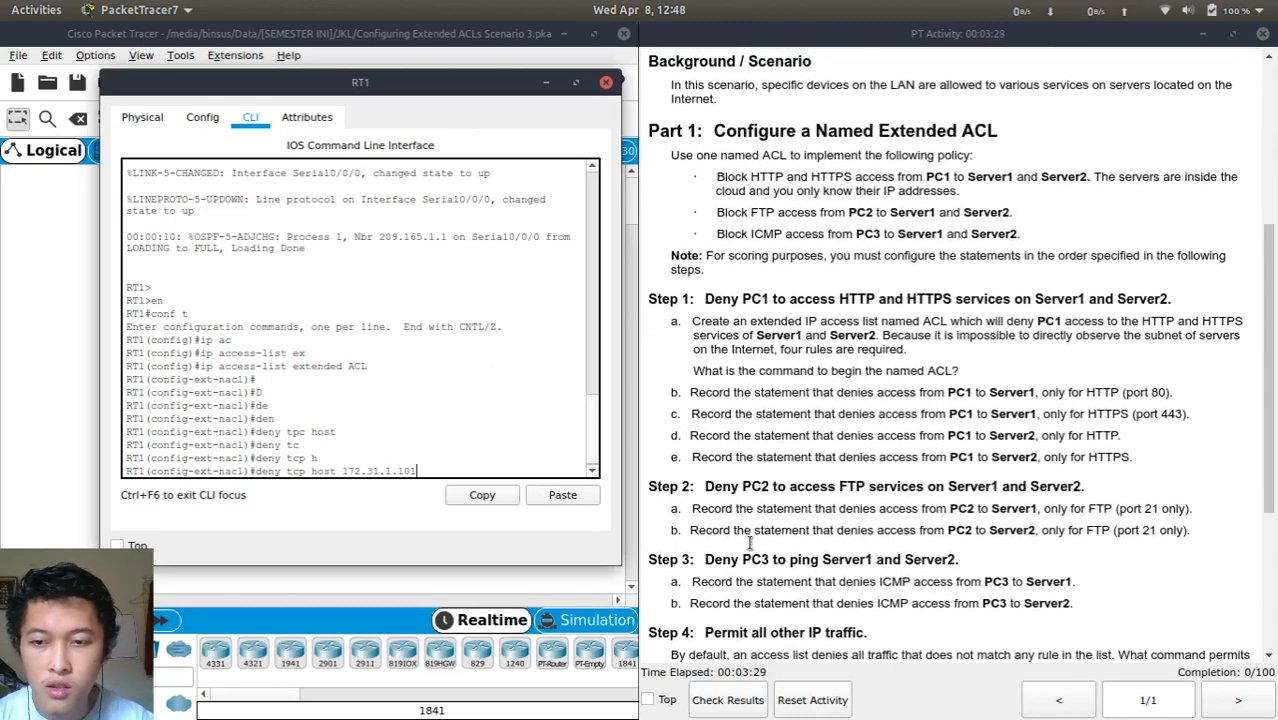
type("h")
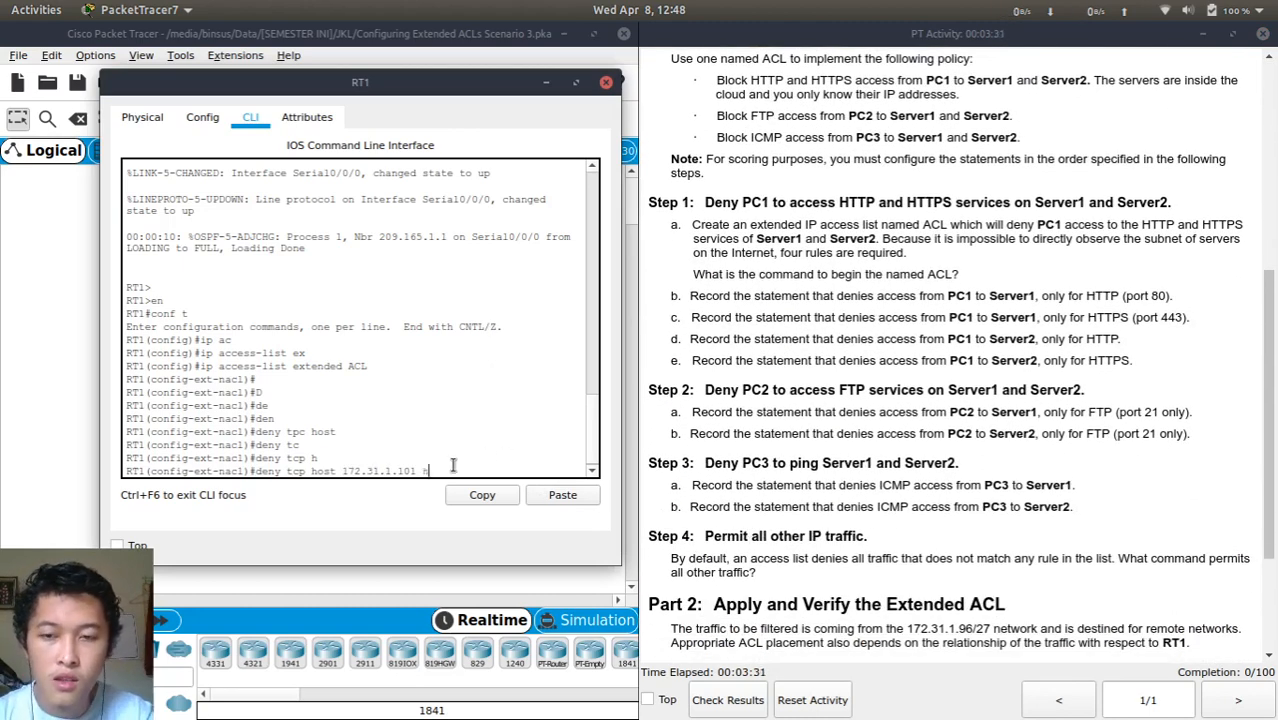
type("ost")
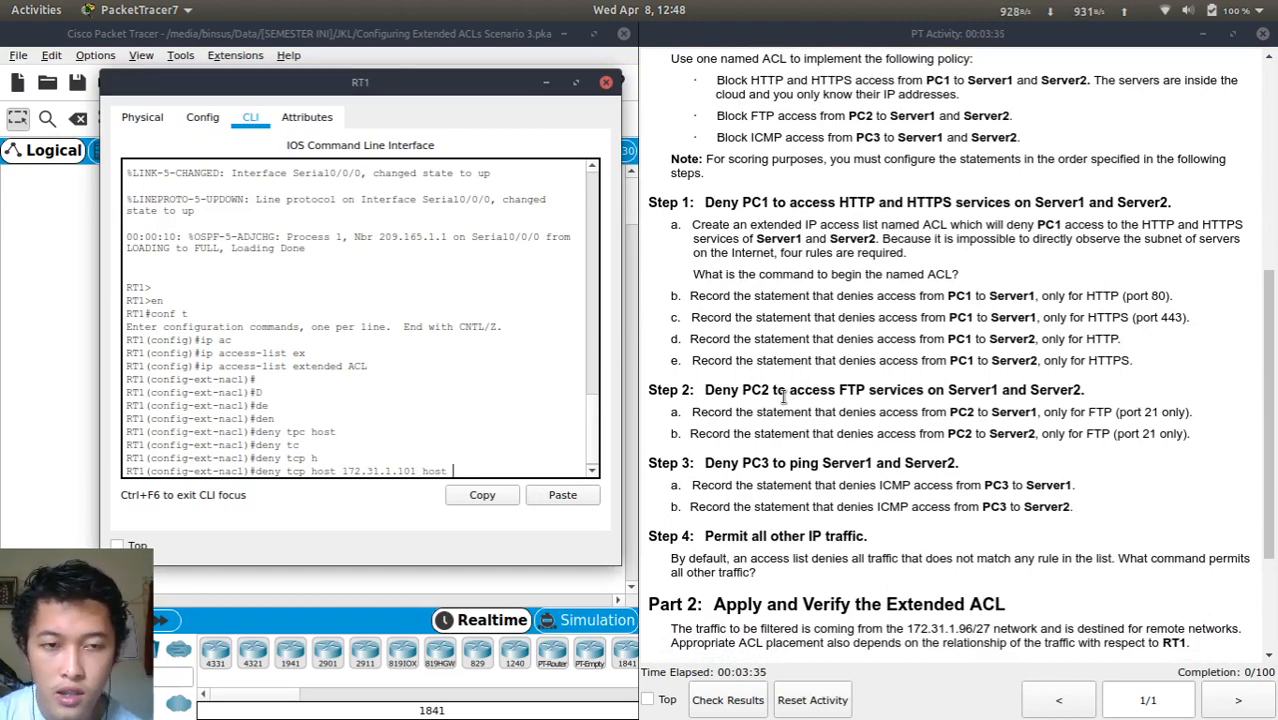
scroll(785, 397, "up", 5)
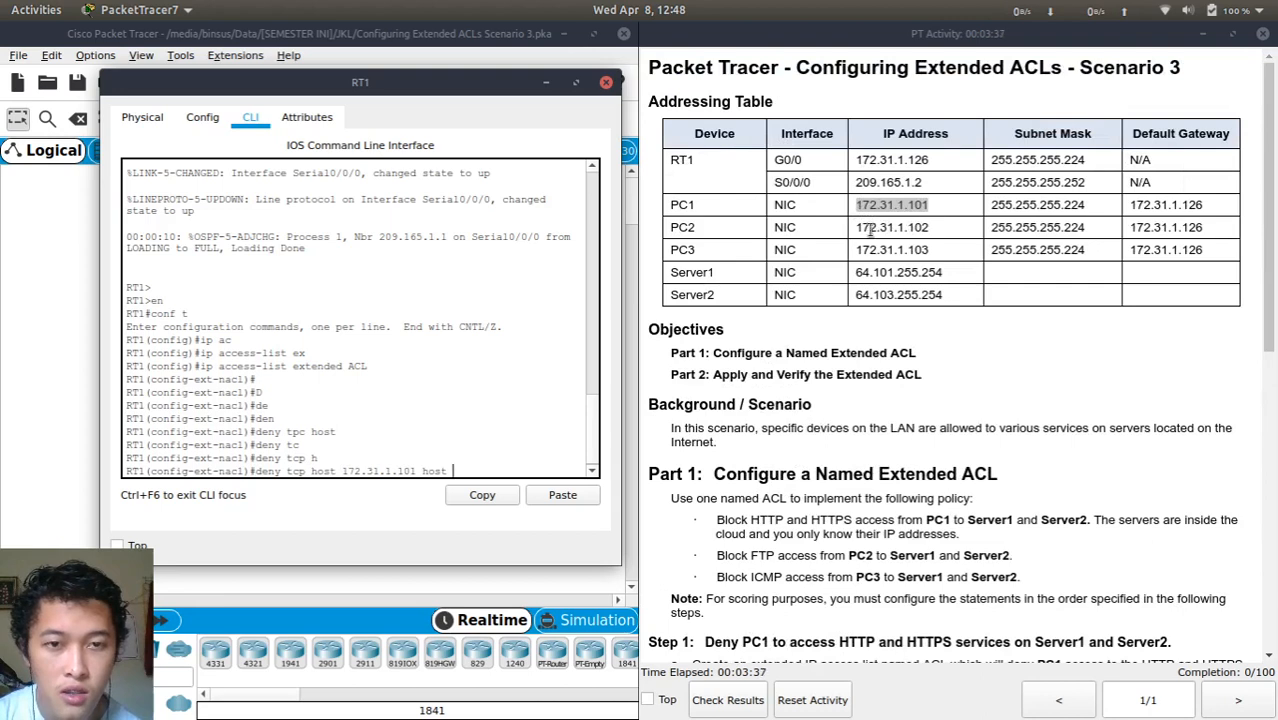
double_click(898, 271)
key("ctrl+c")
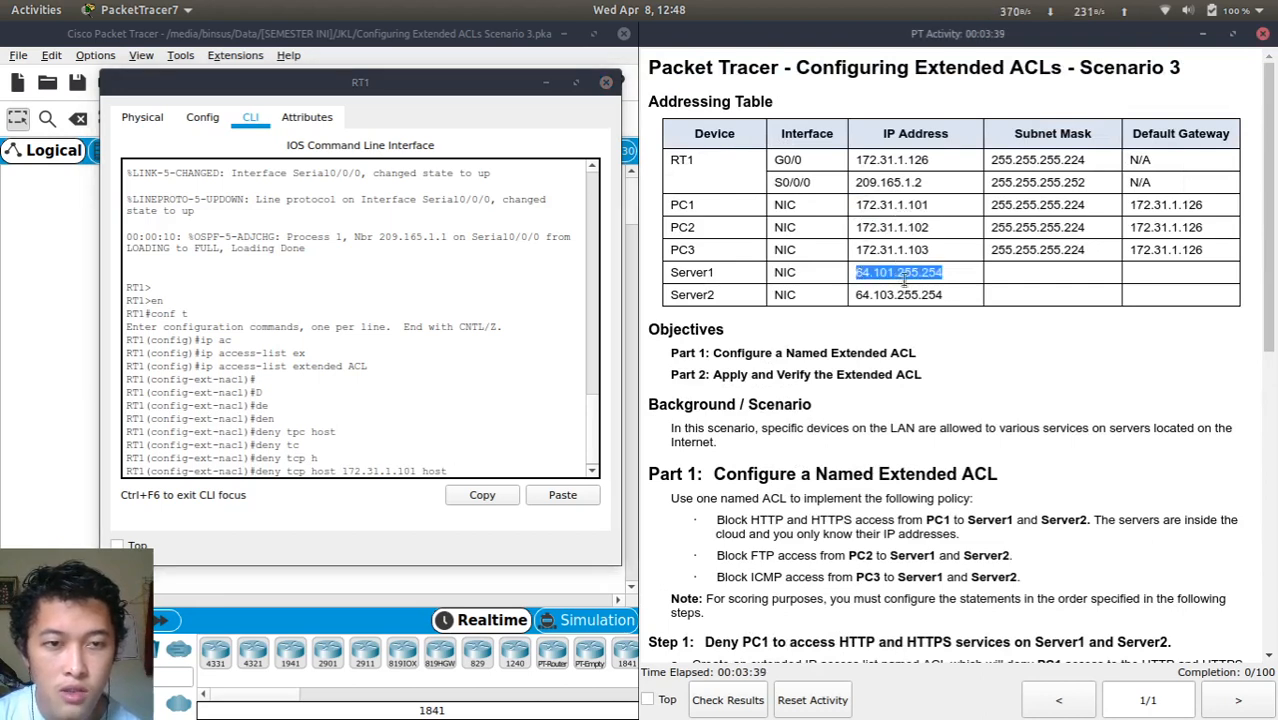
left_click(409, 418)
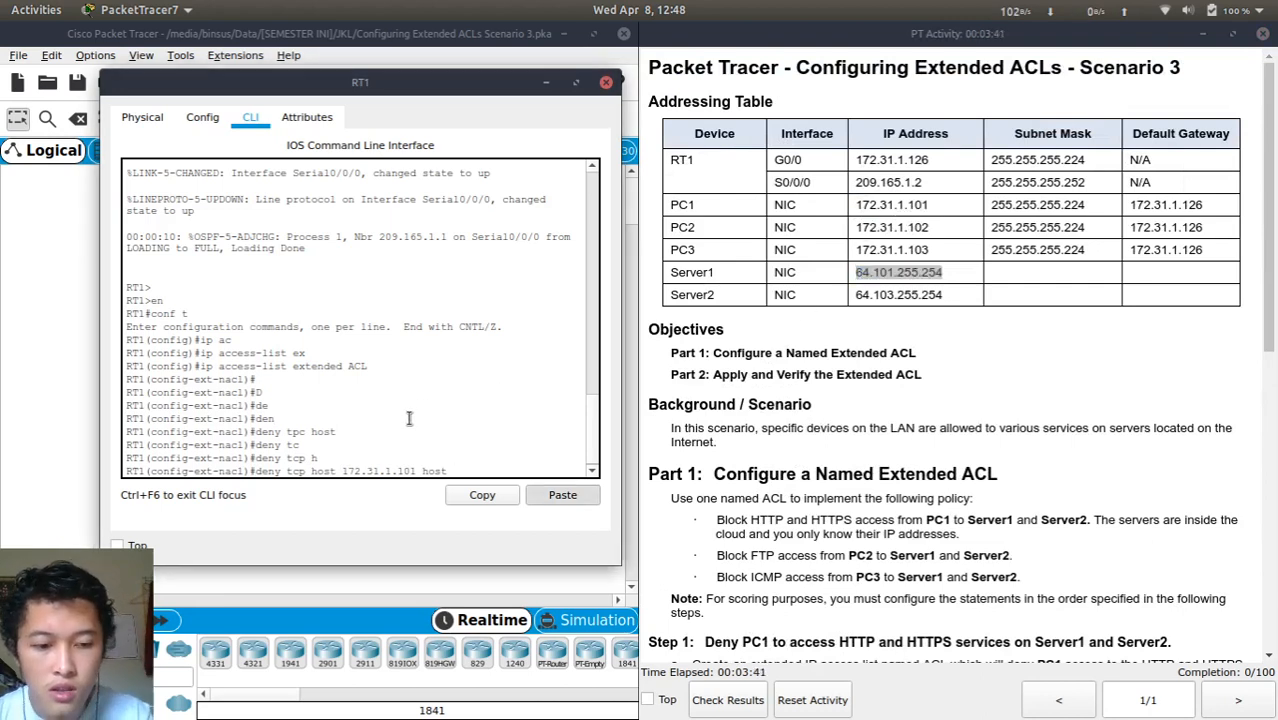
key("ctrl+v")
key("Return")
key("Return")
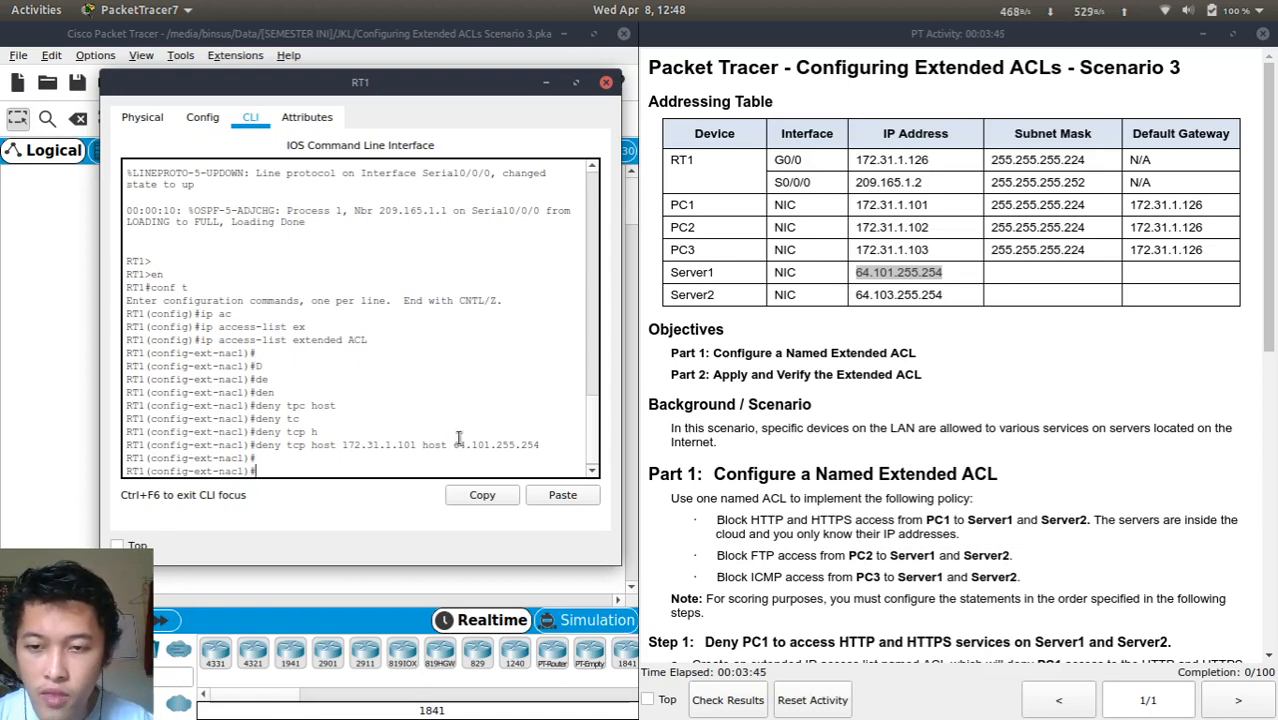
Remove the port-less deny rule by prefixing it with 'no'
key("Up")
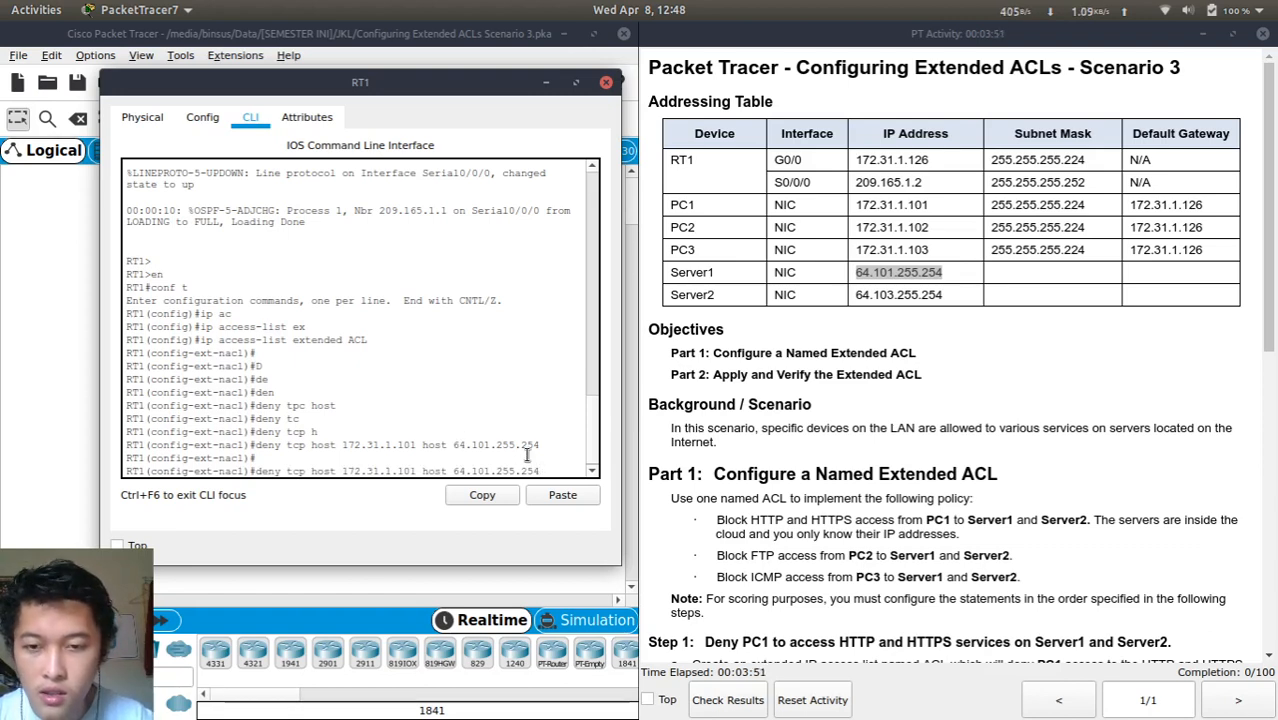
key("Left")
key("Left")
key("Left")
key("Left")
key("Left")
key("Left")
key("Left")
key("Left")
key("Left")
key("Left")
key("Left")
key("Left")
key("Left")
key("Left")
key("Left")
key("Left")
key("Left")
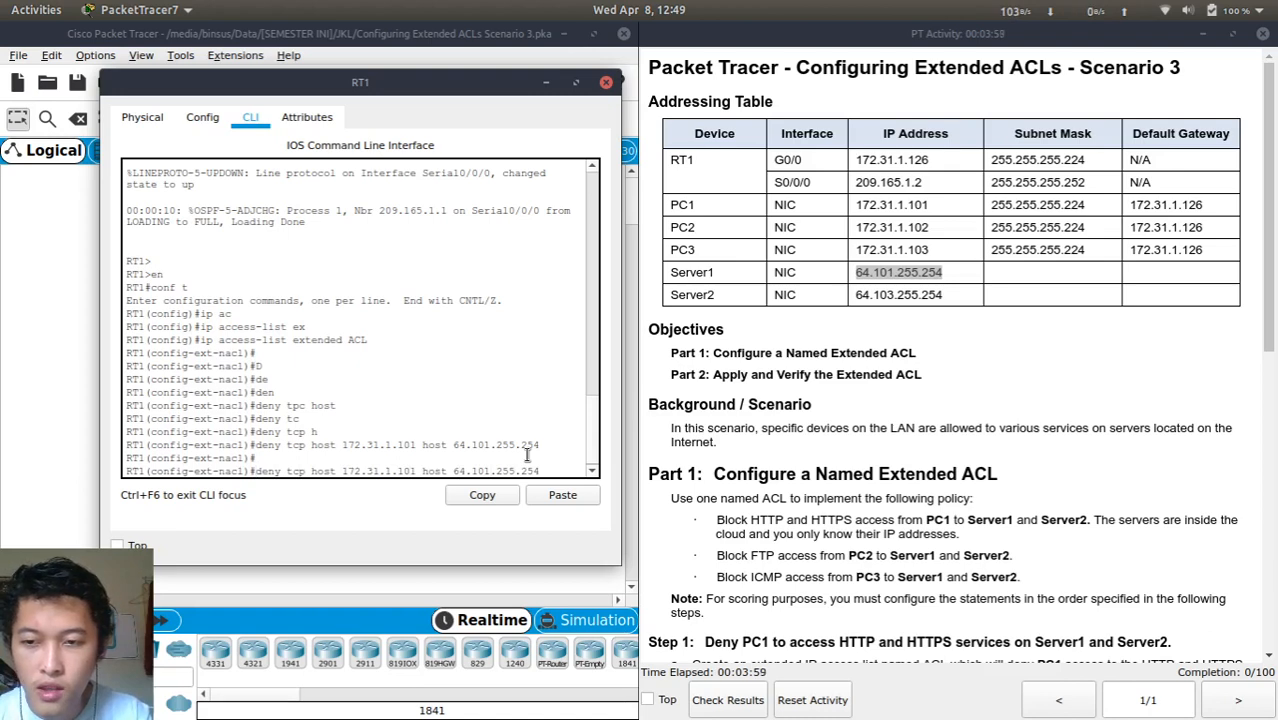
type("no")
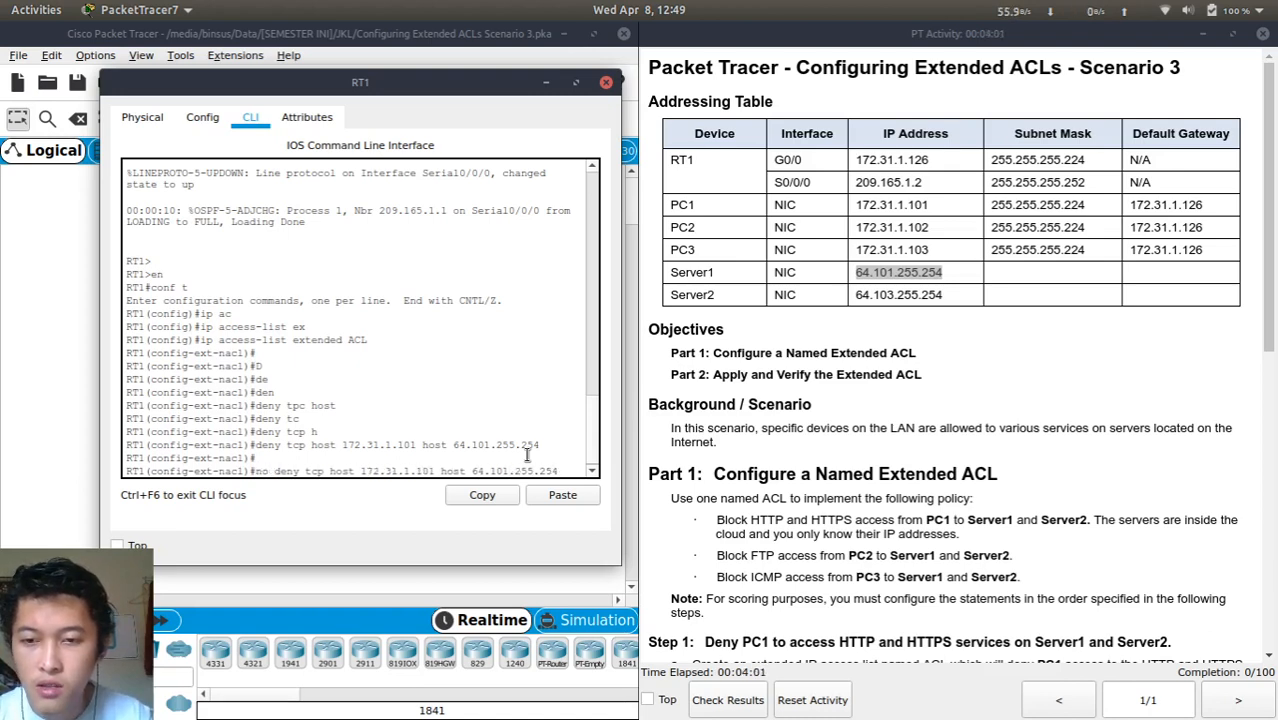
key("Return")
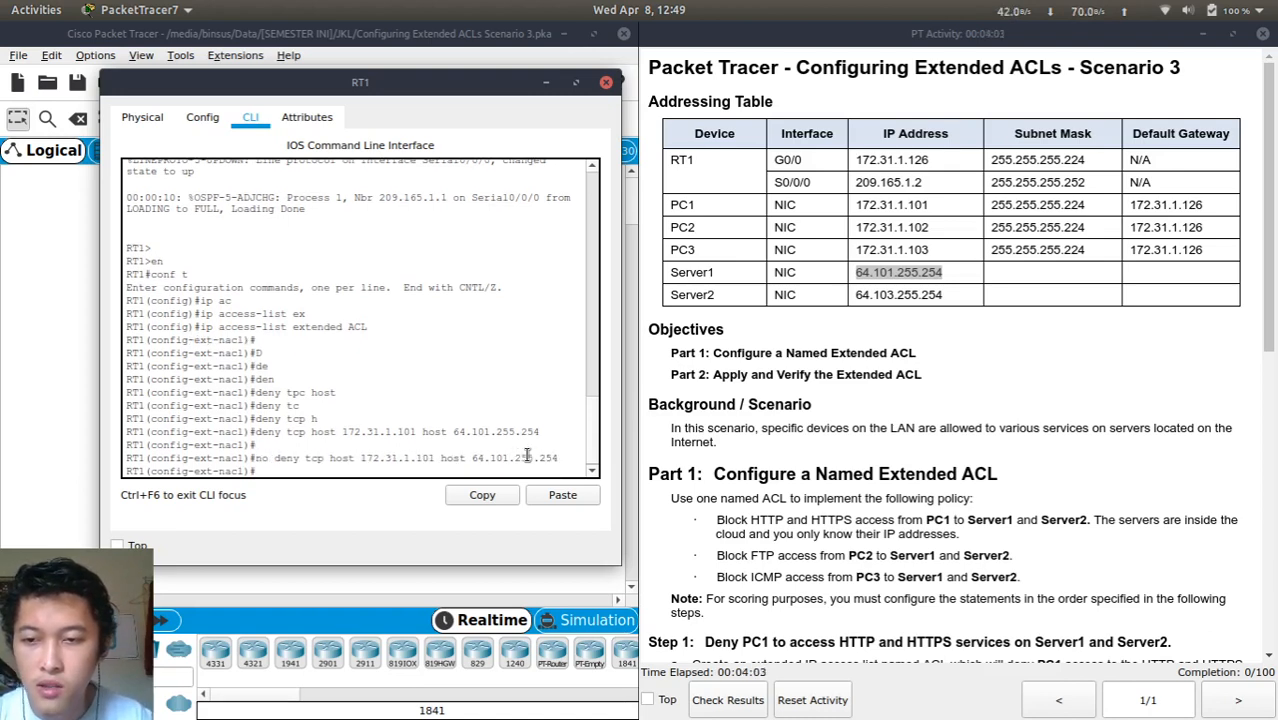
Add deny rules from 172.31.1.101 to 64.101.255.254 on ports 80 and 443
key("Up")
key("Up")
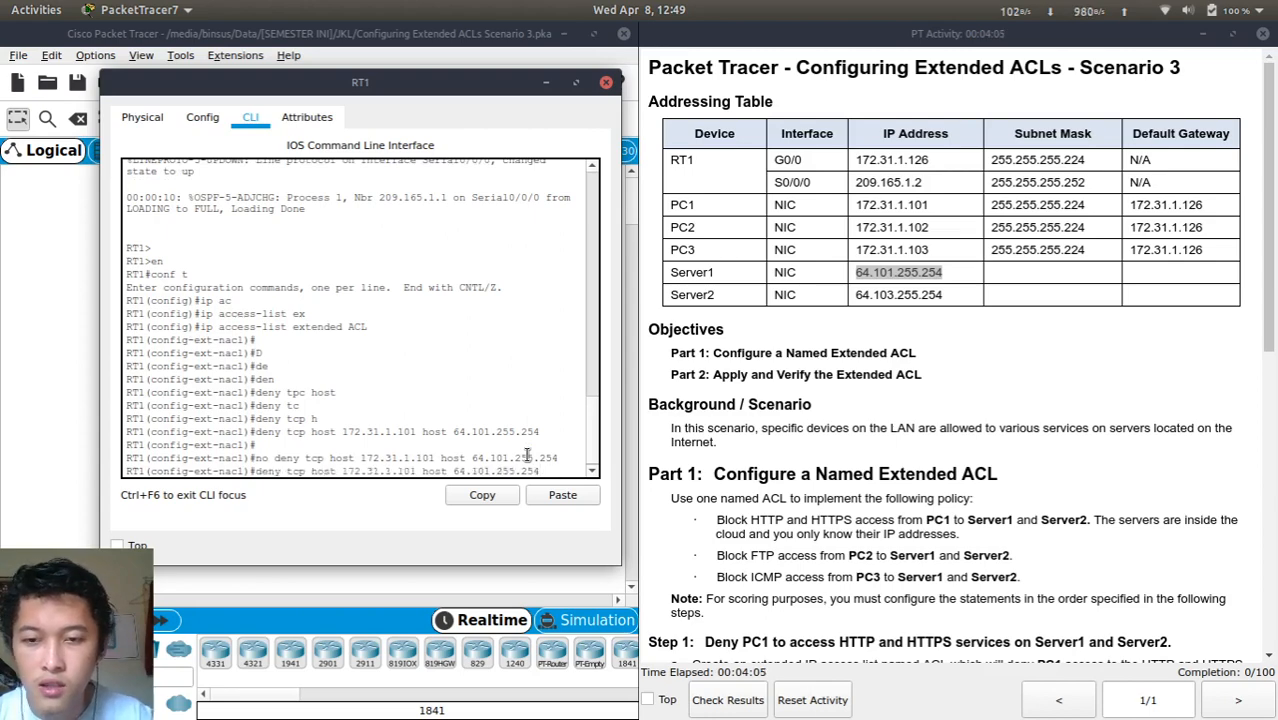
scroll(763, 519, "down", 5)
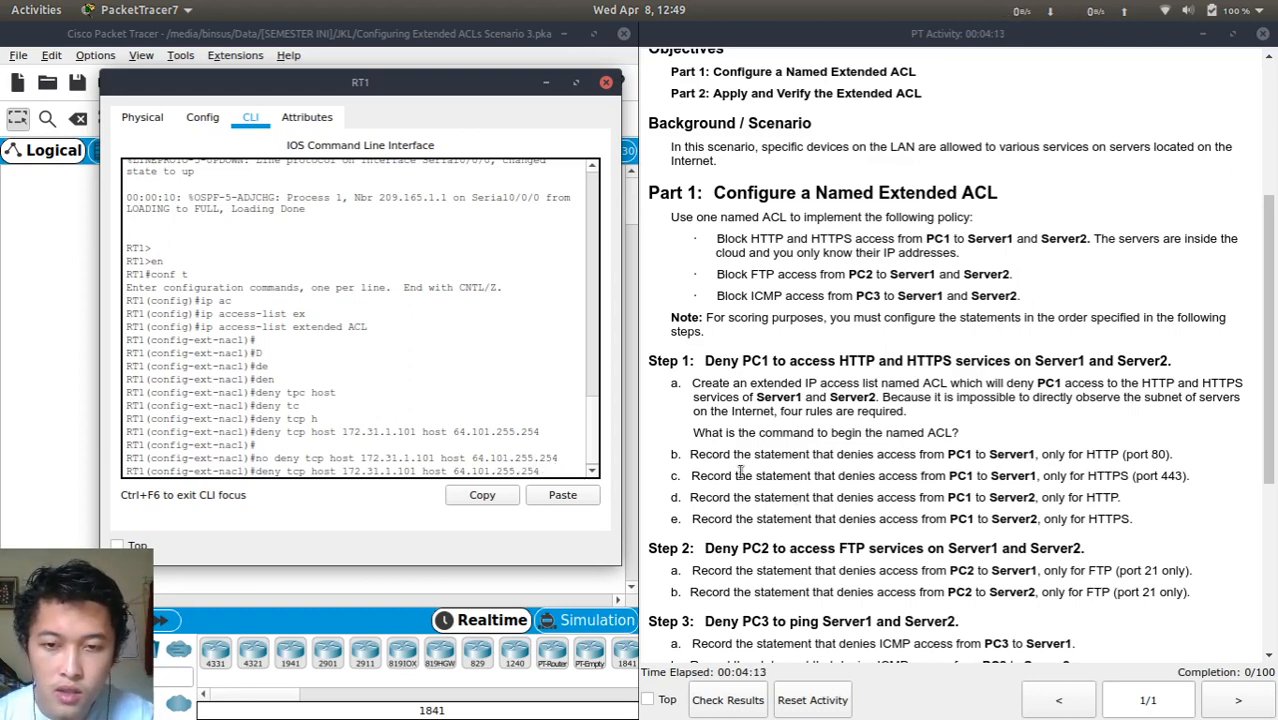
type("eq")
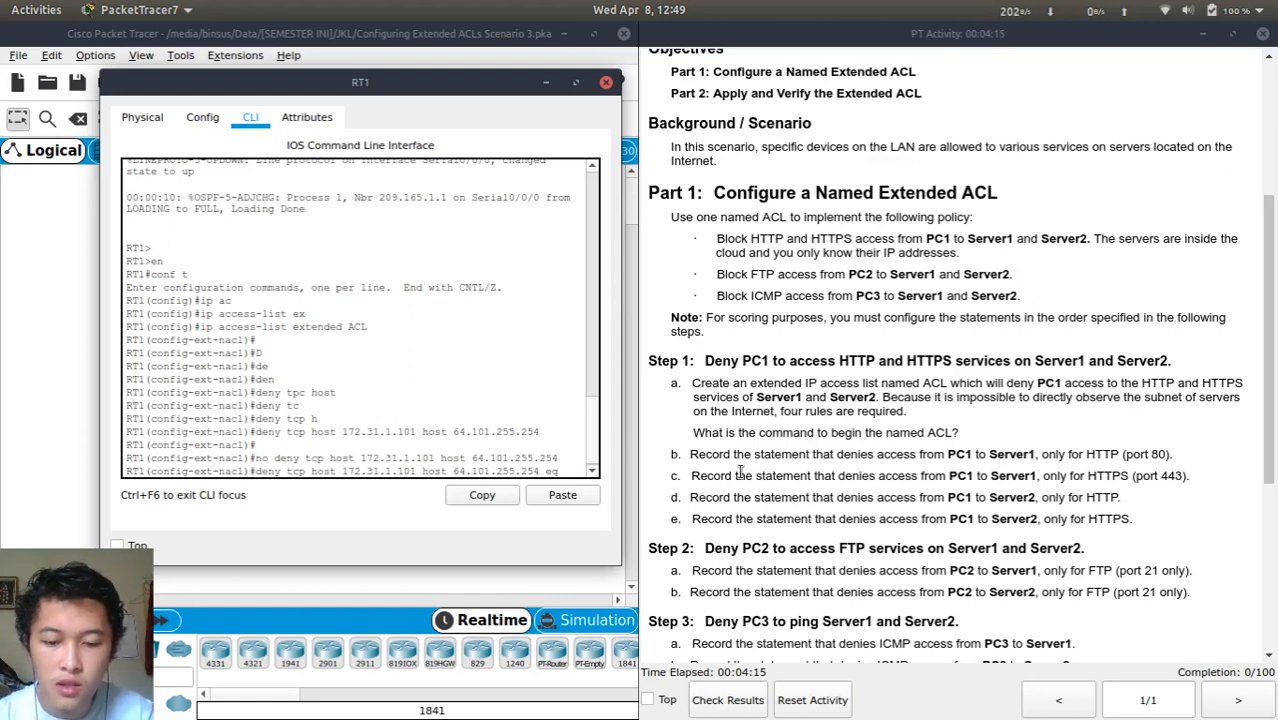
type(" 80")
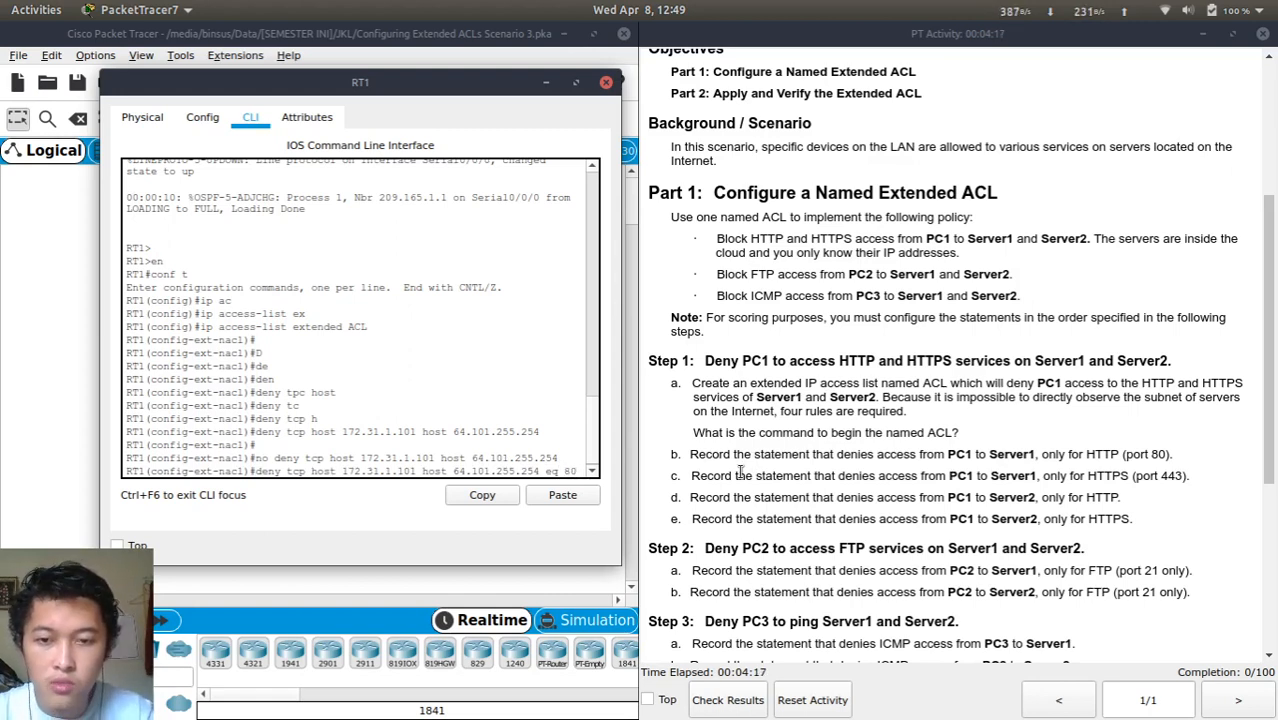
key("Return")
key("Up")
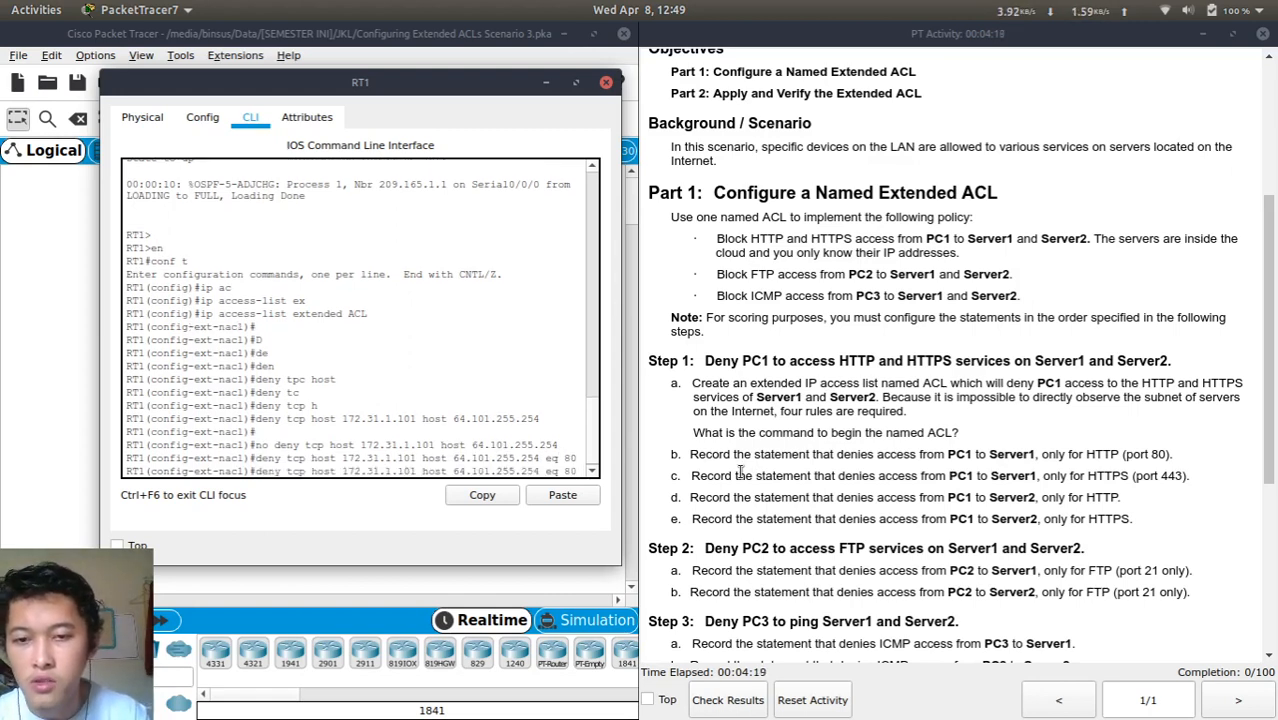
key("BackSpace")
key("BackSpace")
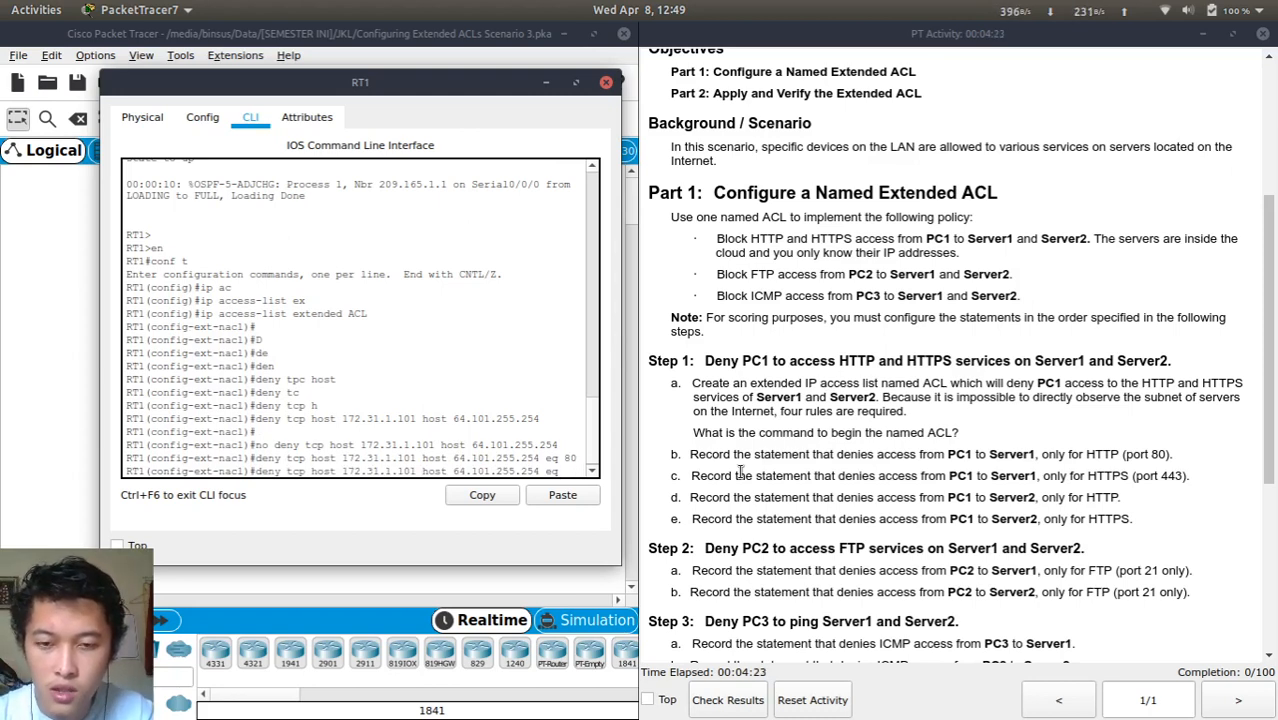
type("443")
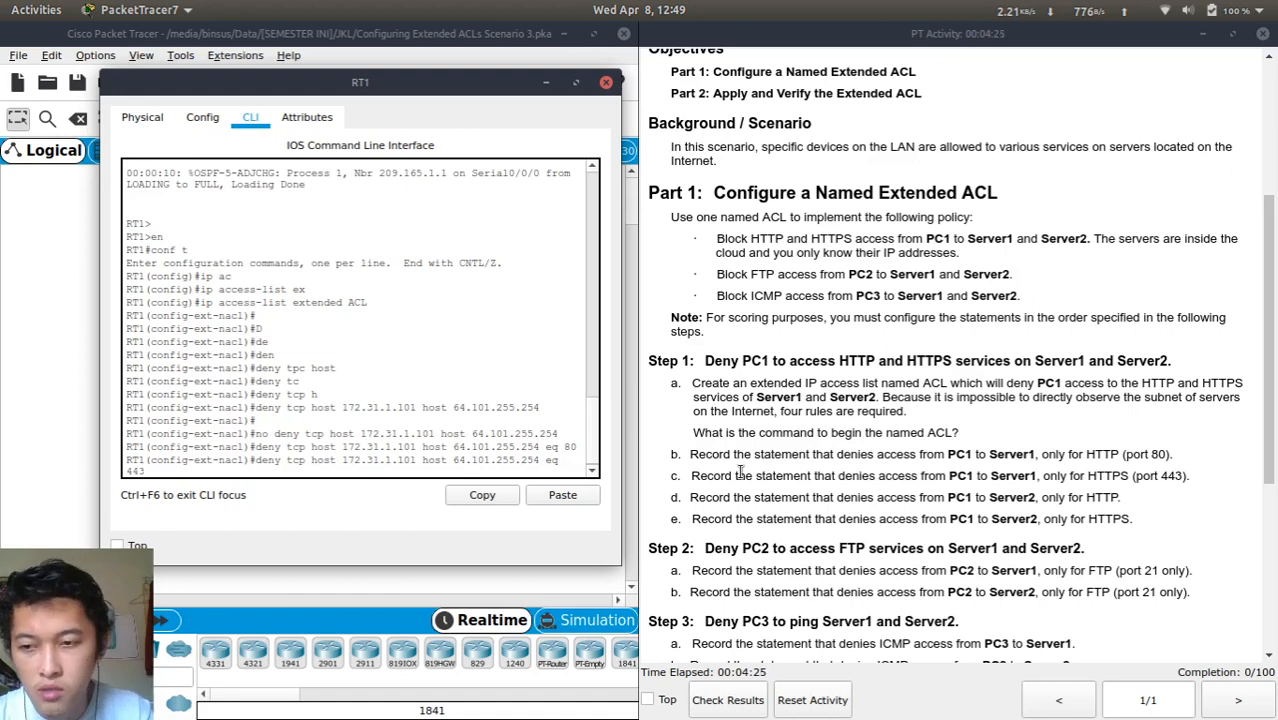
key("Return")
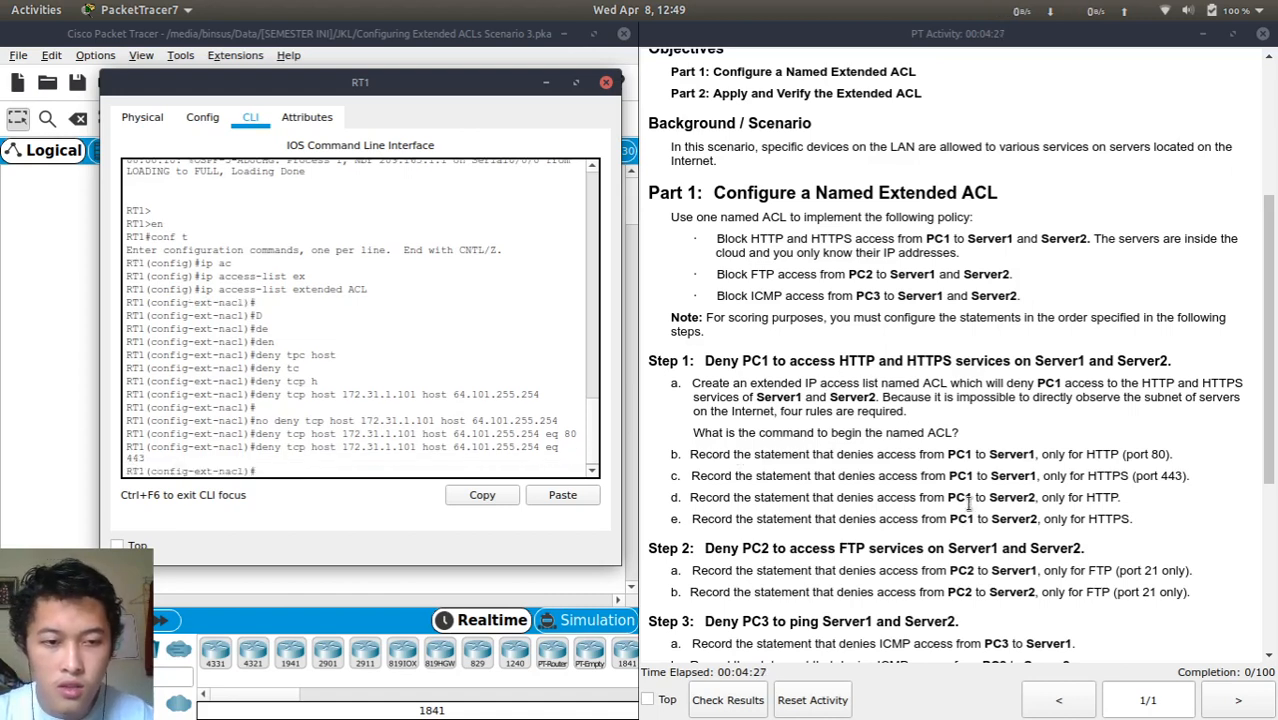
Add the port 80 deny rule from 172.31.1.101 to 64.103.255.254
key("Up")
key("Up")
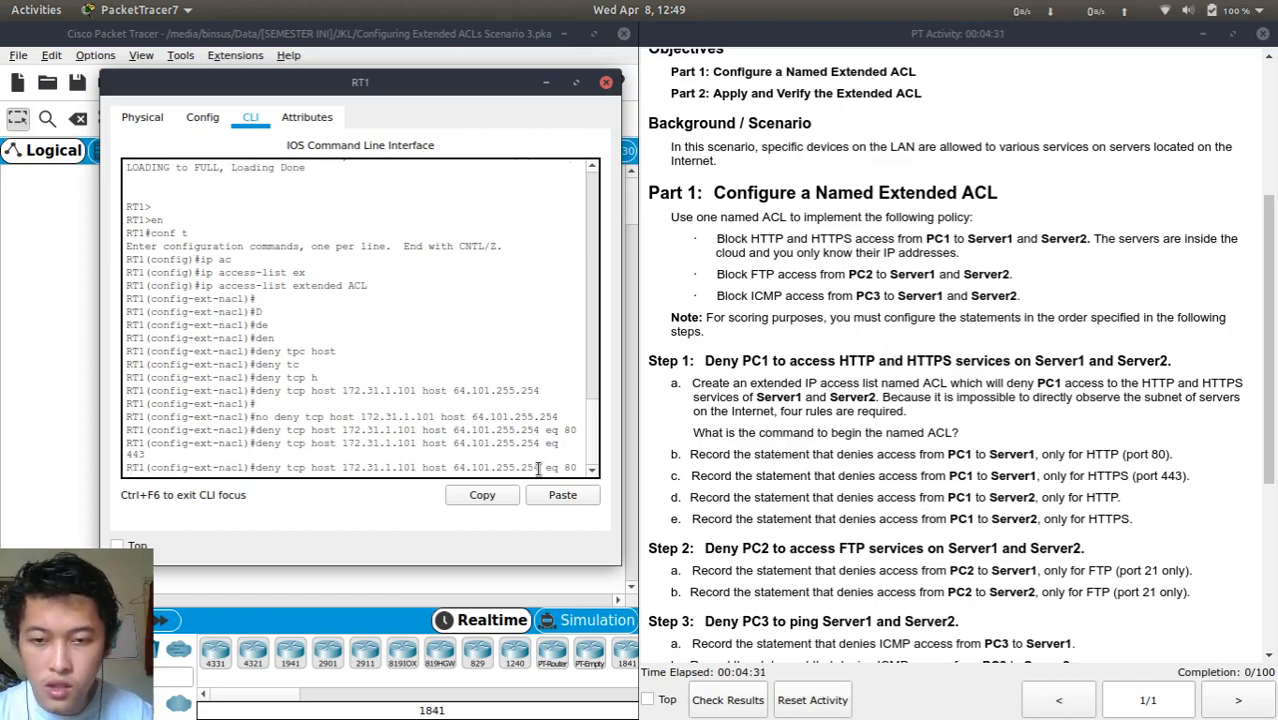
scroll(765, 441, "up", 5)
left_click_drag(858, 266, 903, 277)
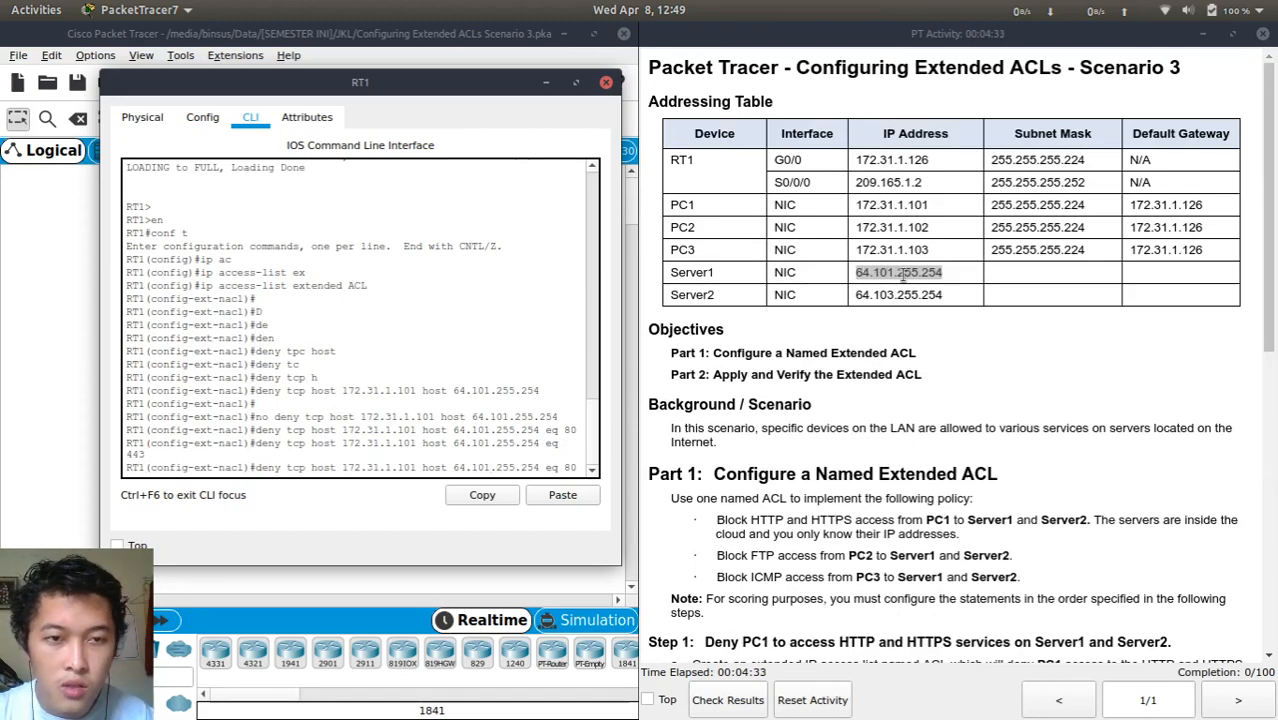
double_click(889, 296)
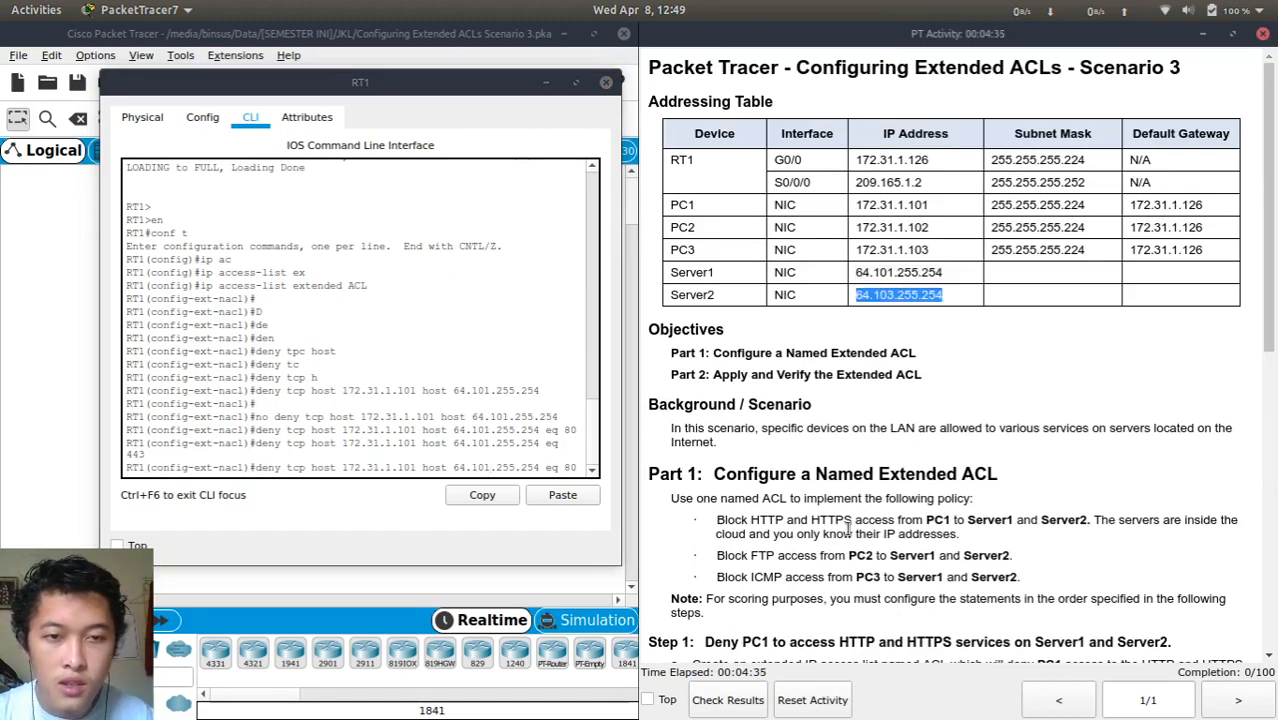
scroll(848, 530, "down", 10)
left_click(511, 444)
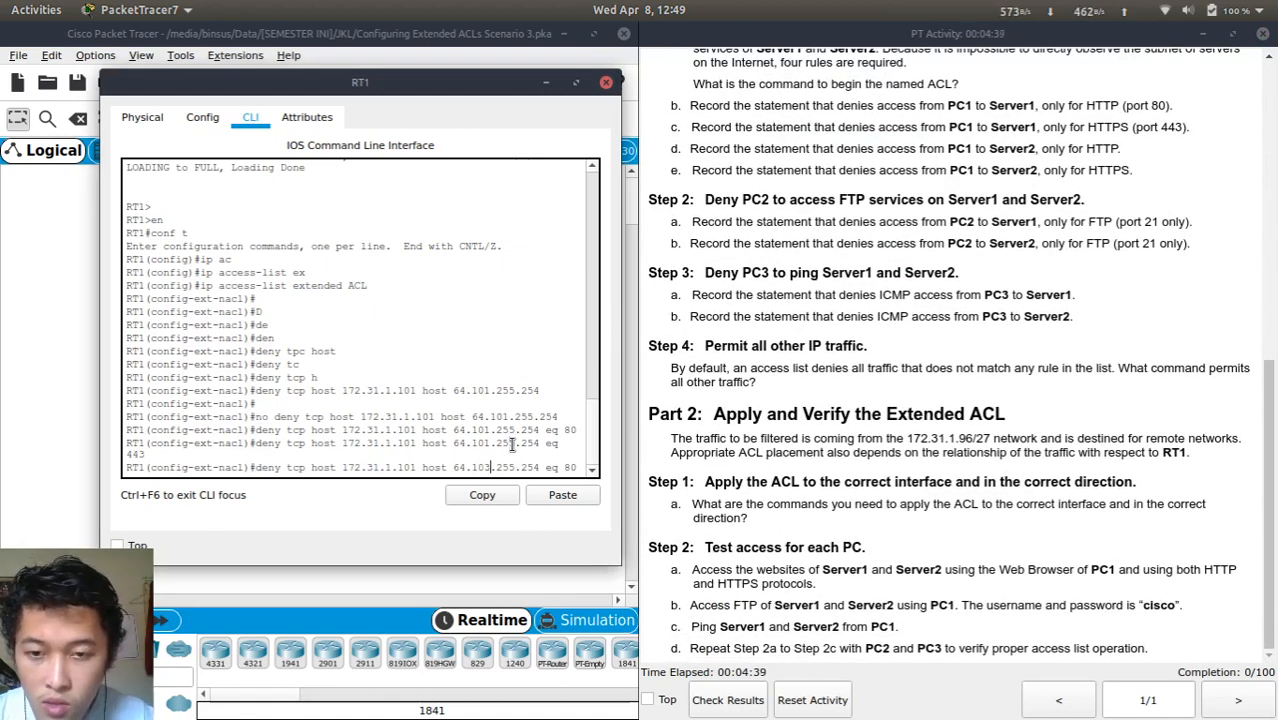
key("Return")
Add the port 443 deny rule from 172.31.1.101 to 64.103.255.254
key("Up")
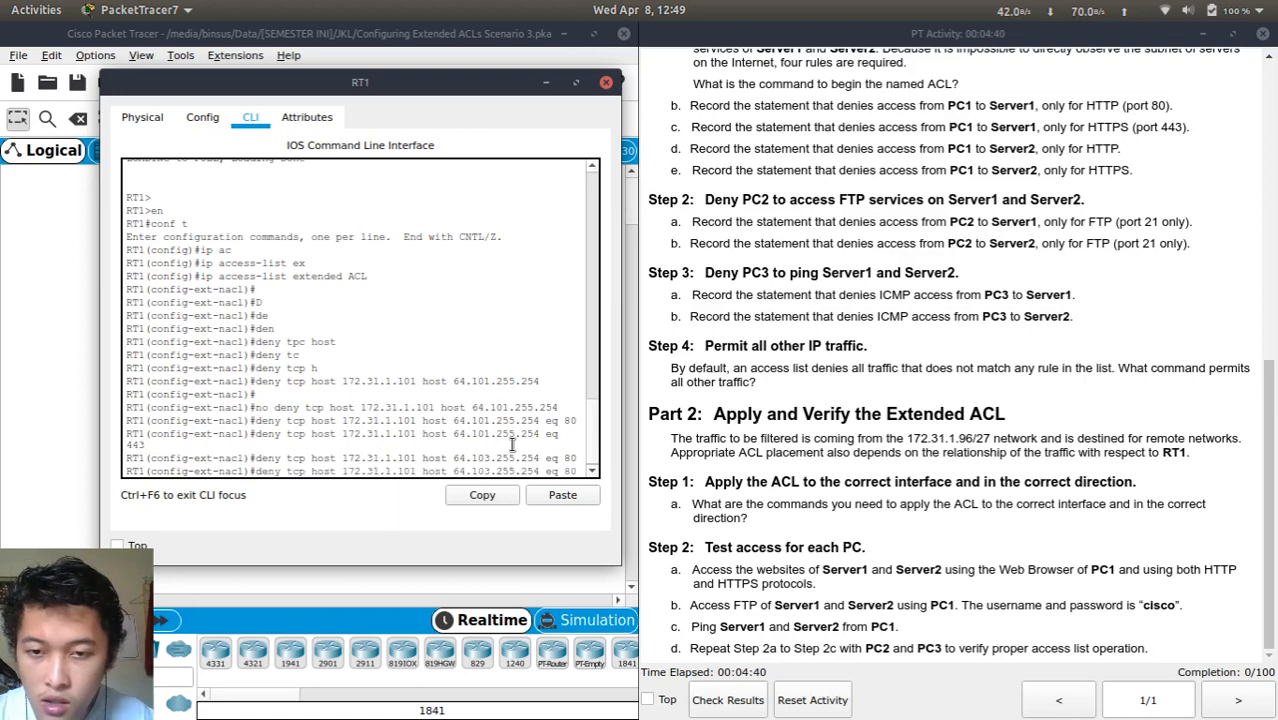
key("Up")
key("Down")
key("Down")
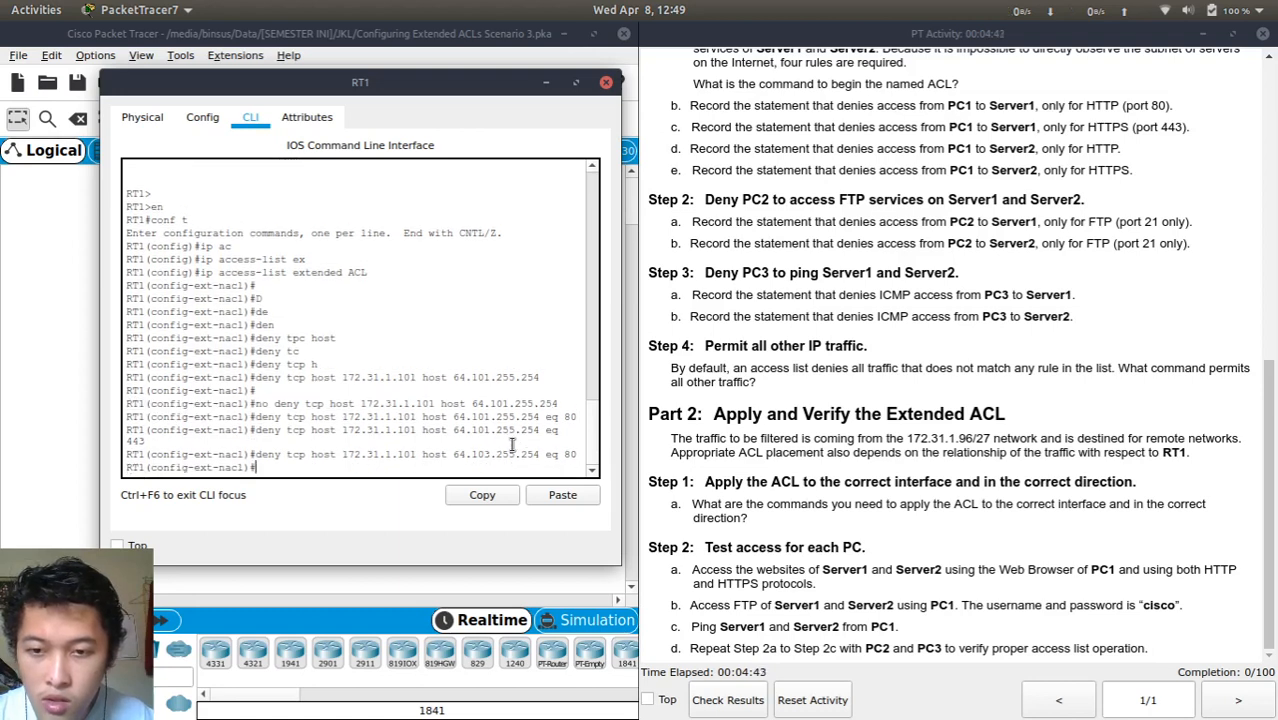
key("Up")
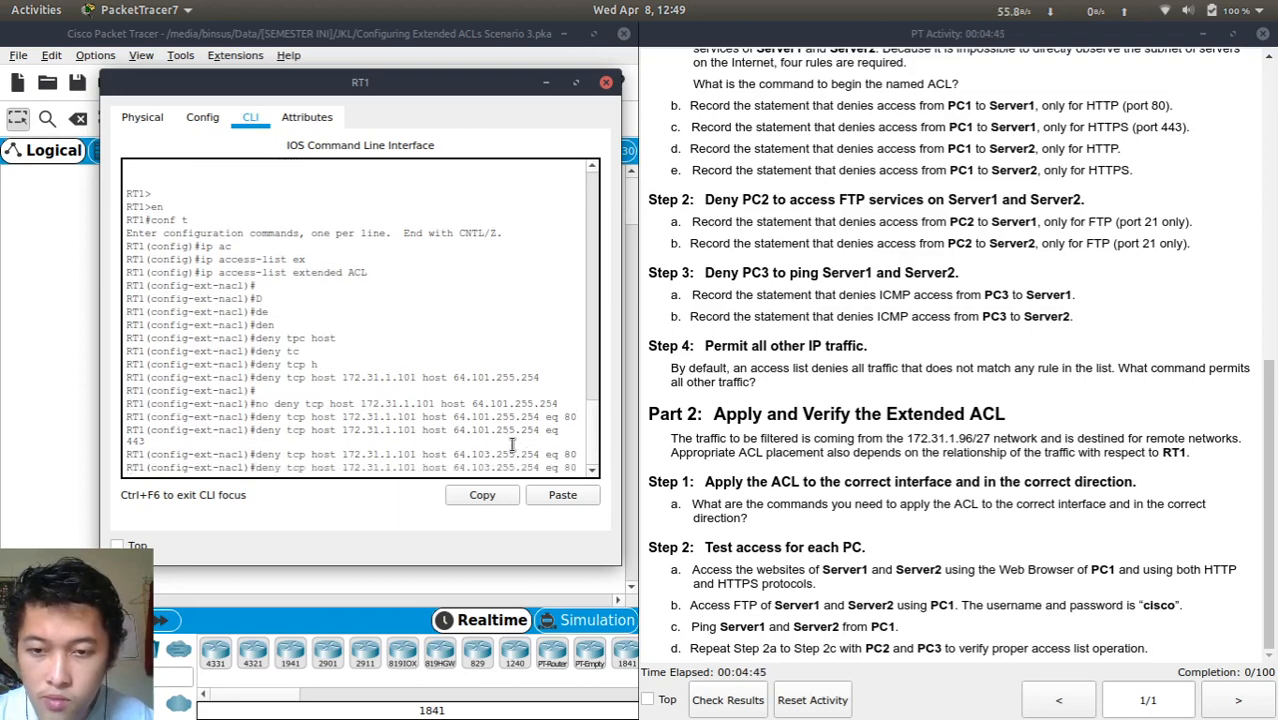
key("BackSpace")
key("BackSpace")
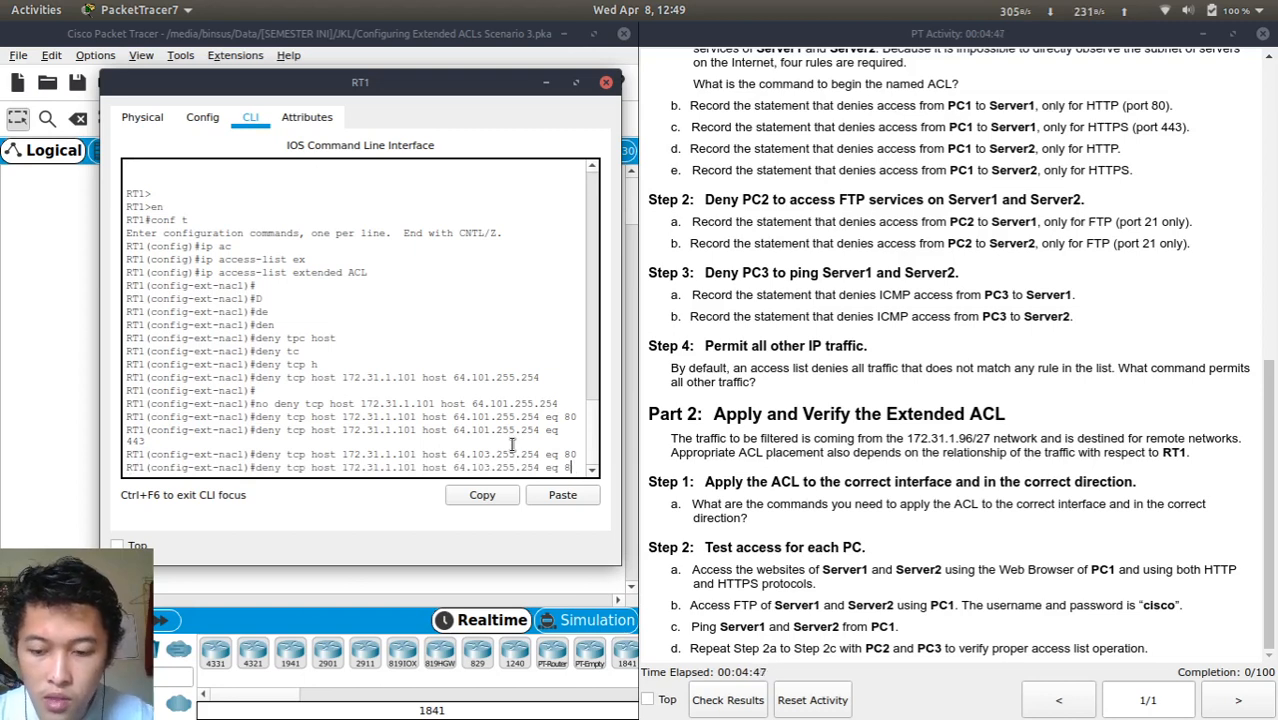
type("443")
key("Return")
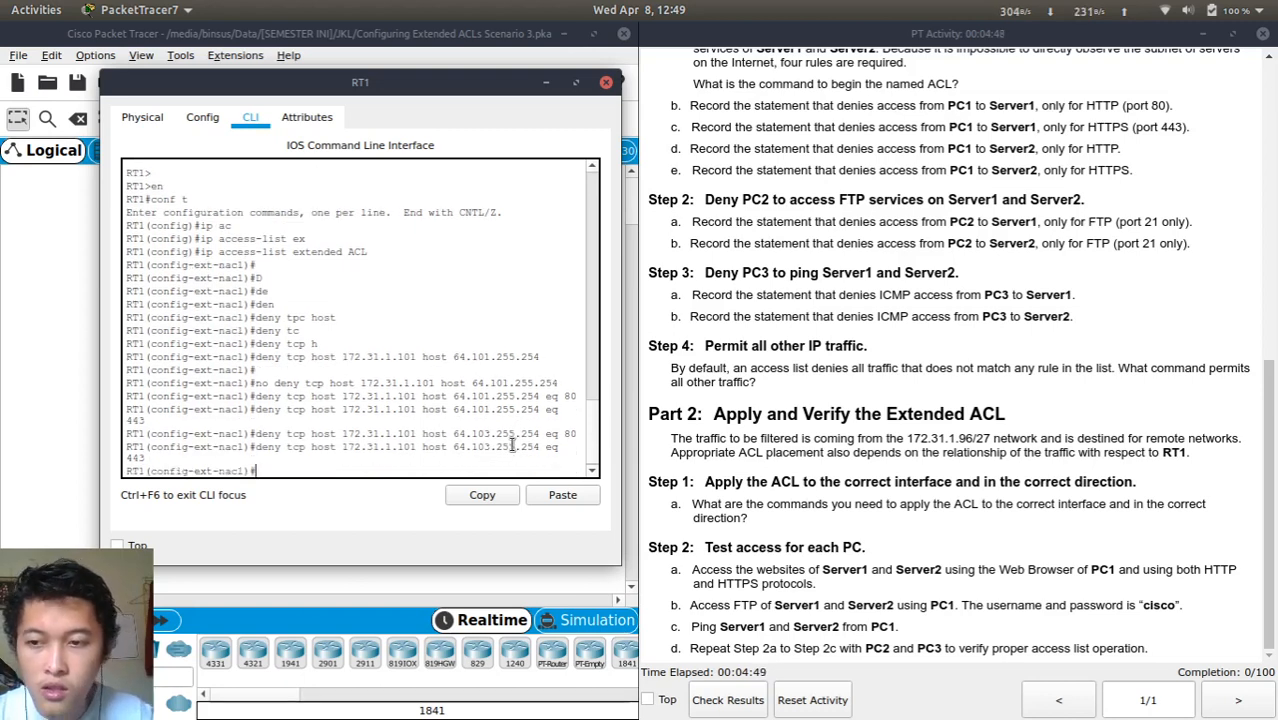
Review the activity instructions and return to a fresh RT1 prompt
left_click(827, 481)
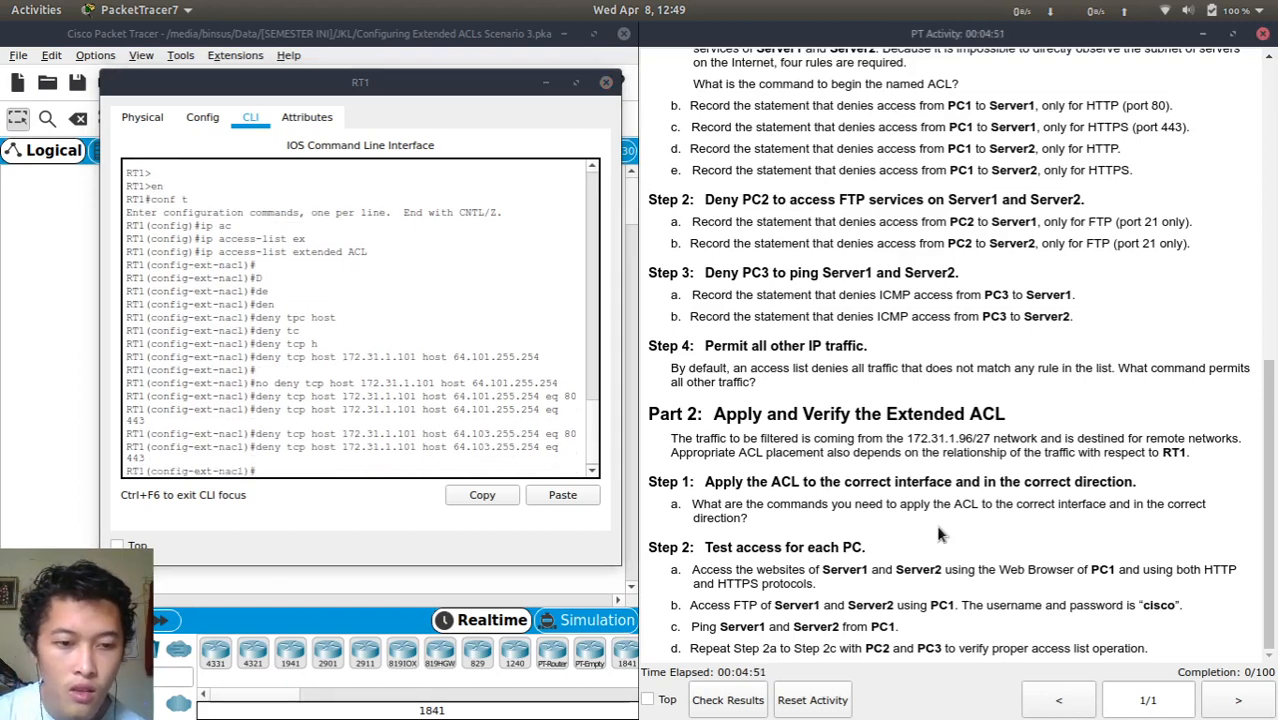
scroll(830, 300, "up", 3)
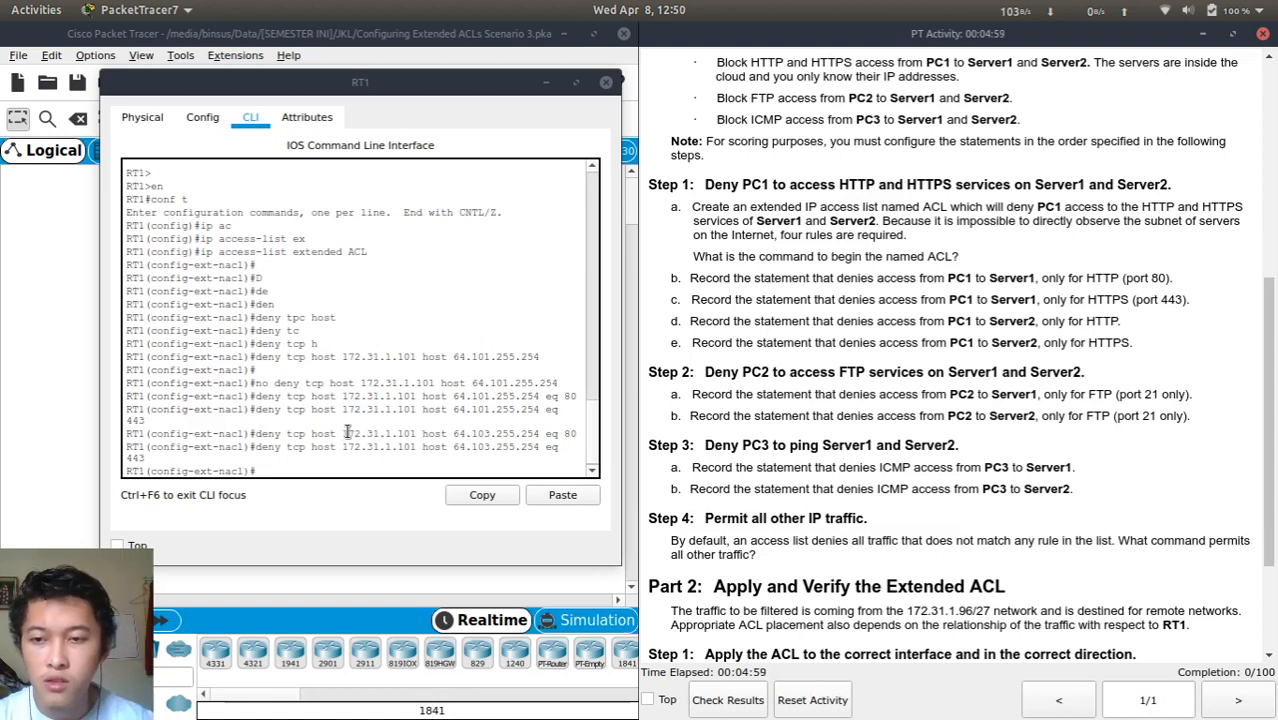
scroll(348, 432, "up", 5)
scroll(348, 432, "down", 5)
left_click(348, 432)
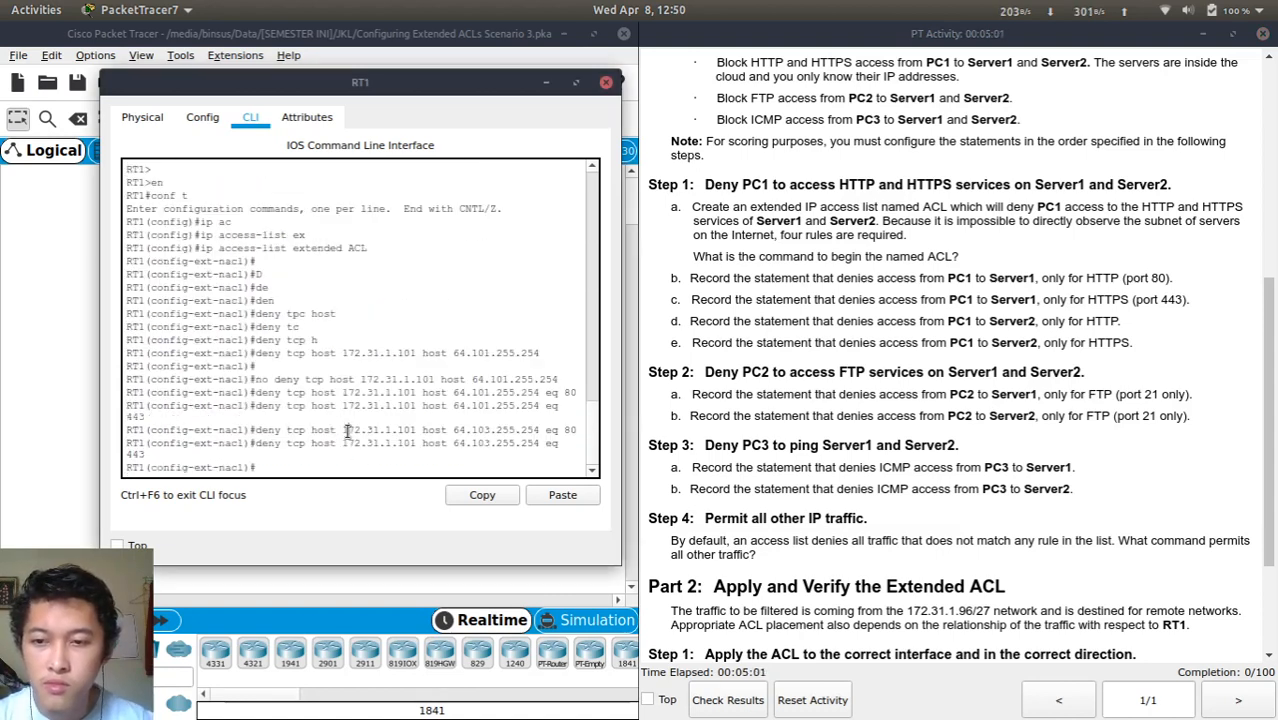
key("Return")
key("Return")
key("Return")
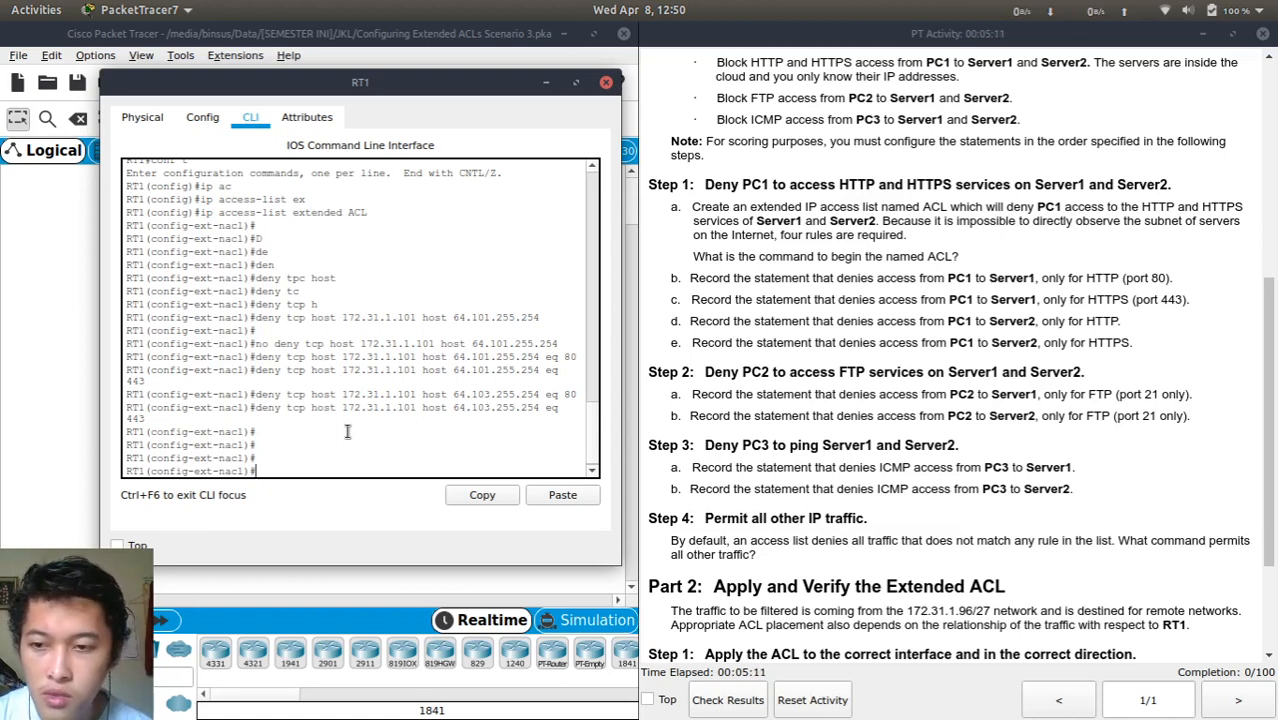
Deny TCP port 21 from 172.31.1.102 to 64.101.255.254
key("Up")
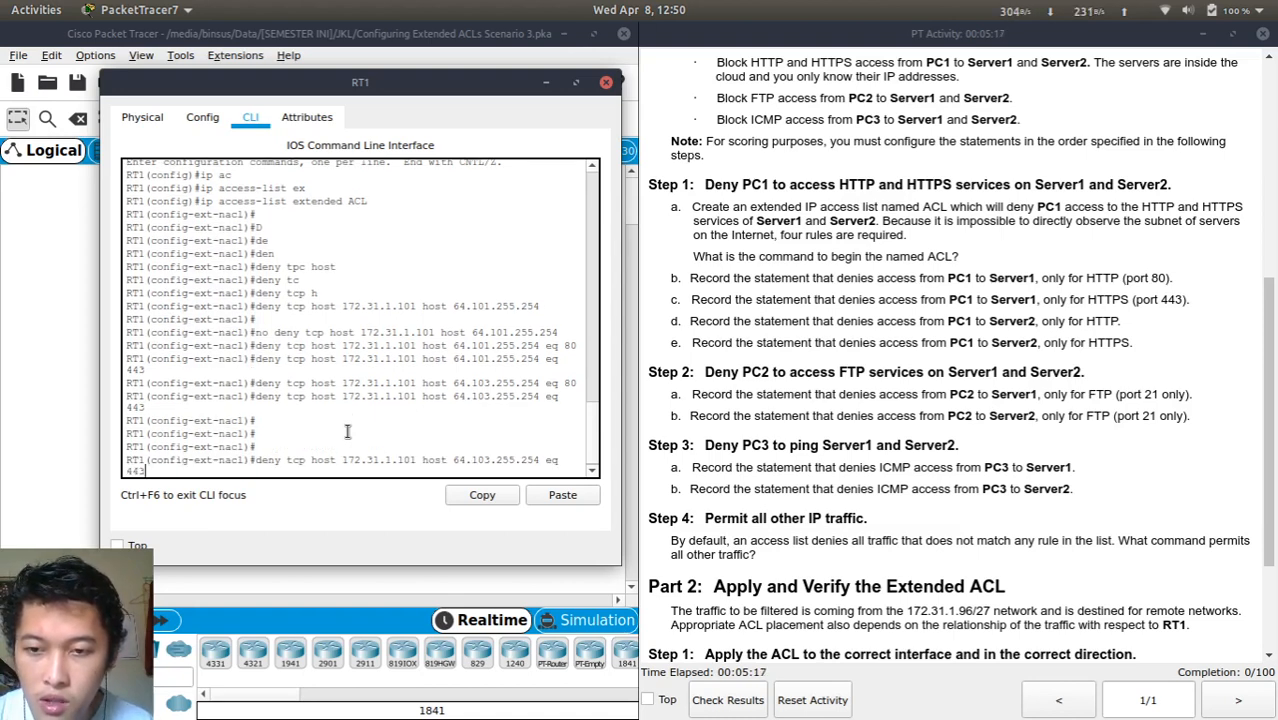
scroll(817, 370, "up", 8)
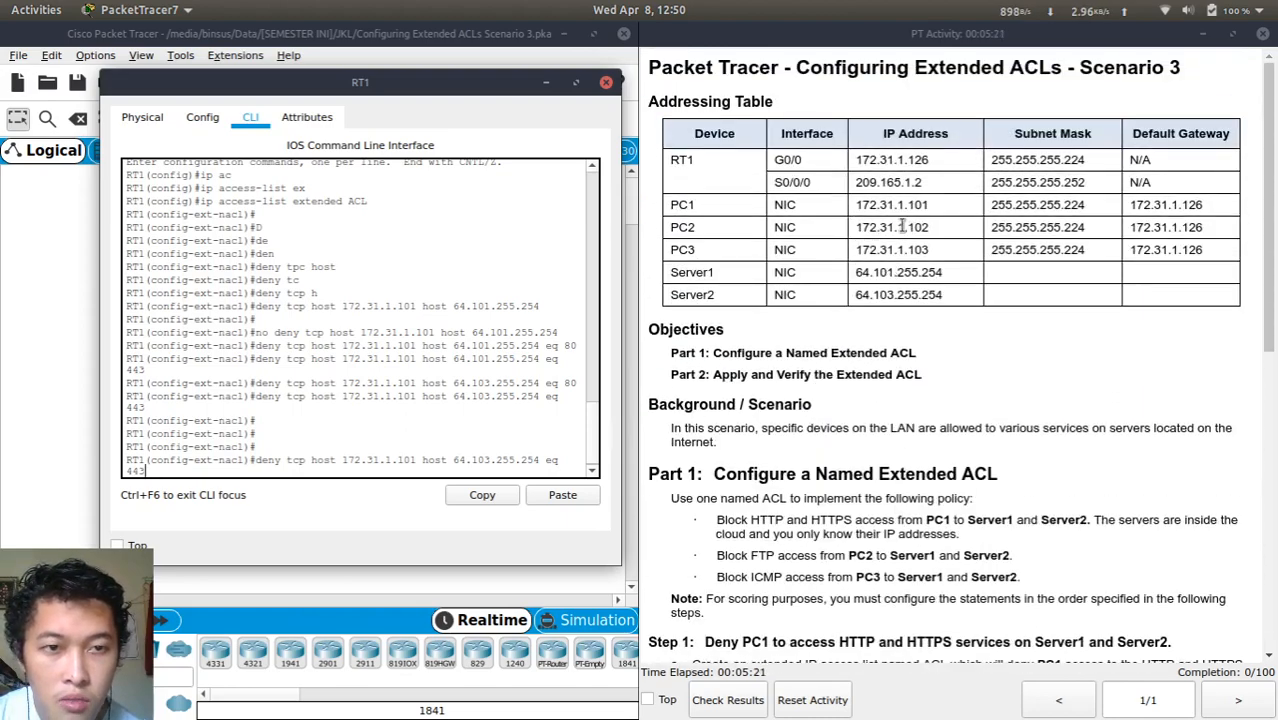
scroll(820, 466, "down", 8)
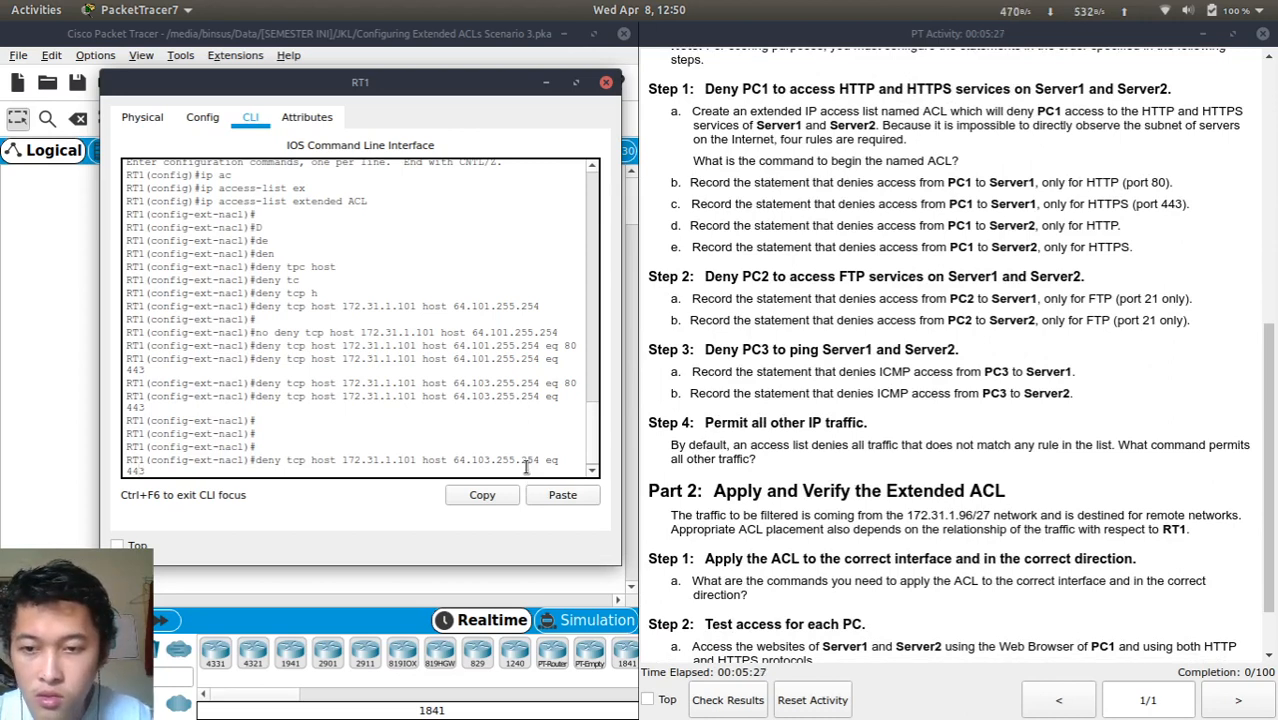
key("BackSpace")
type("2")
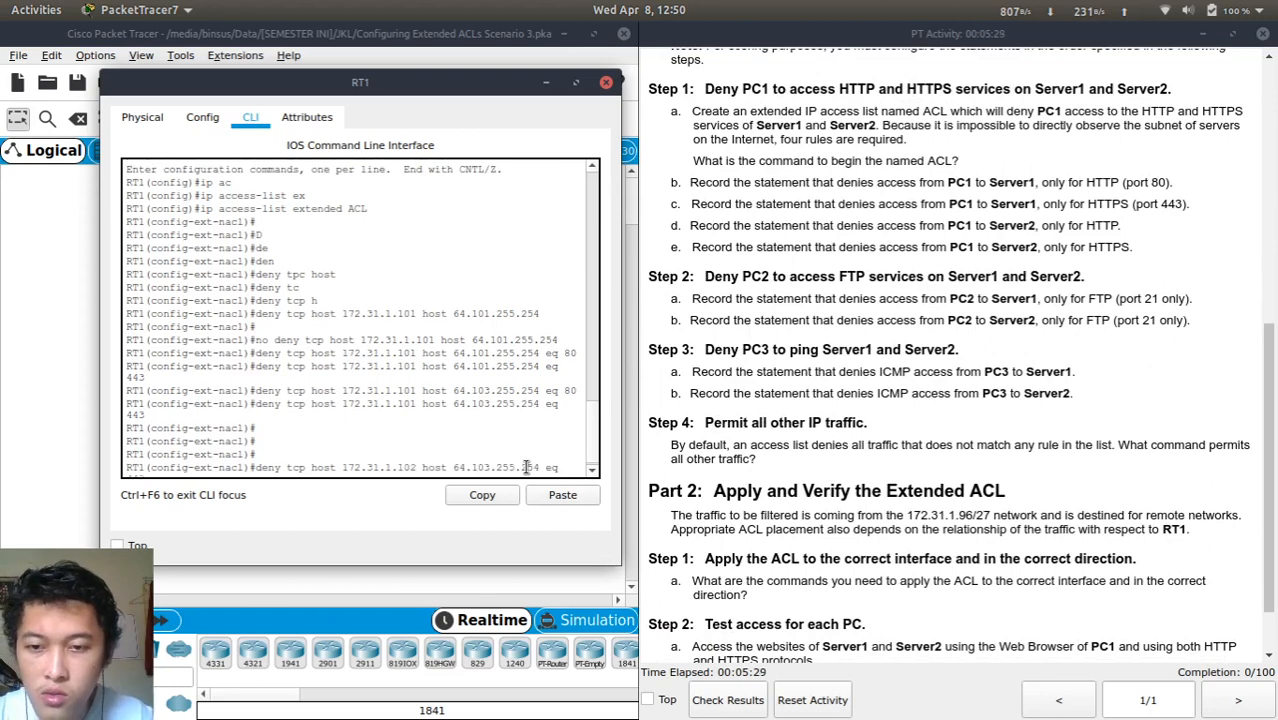
key("Right")
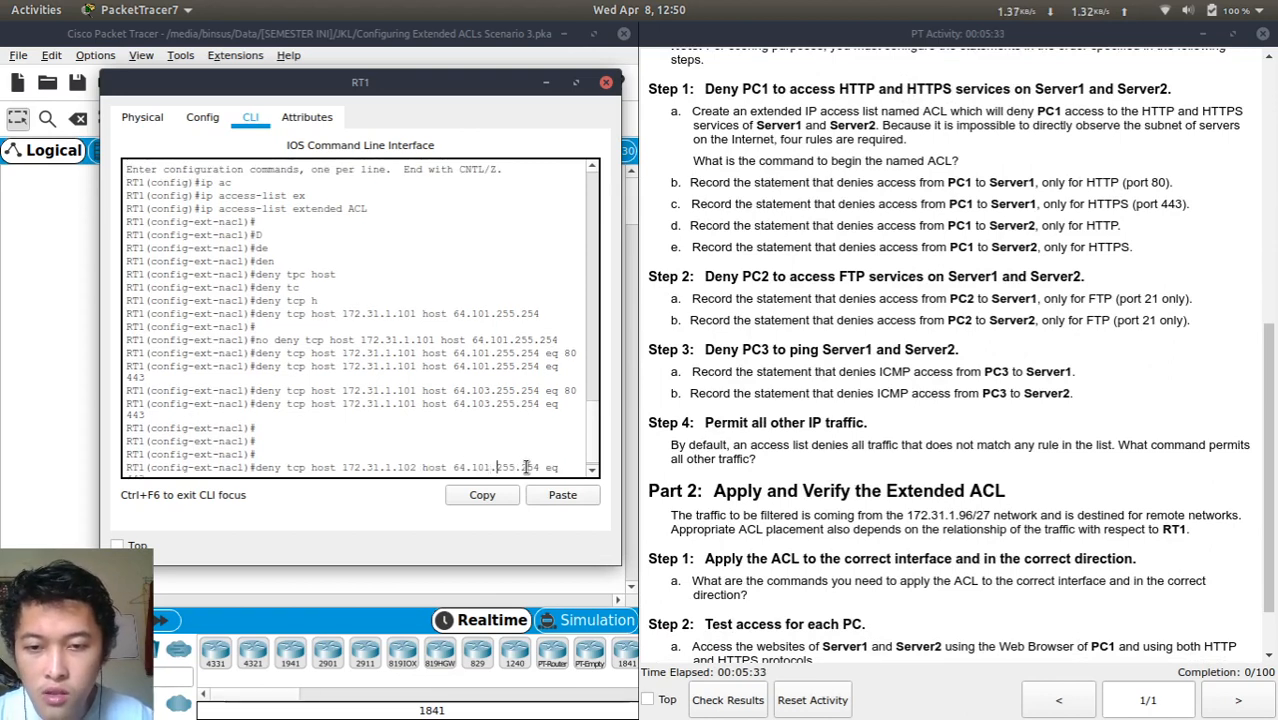
type("443")
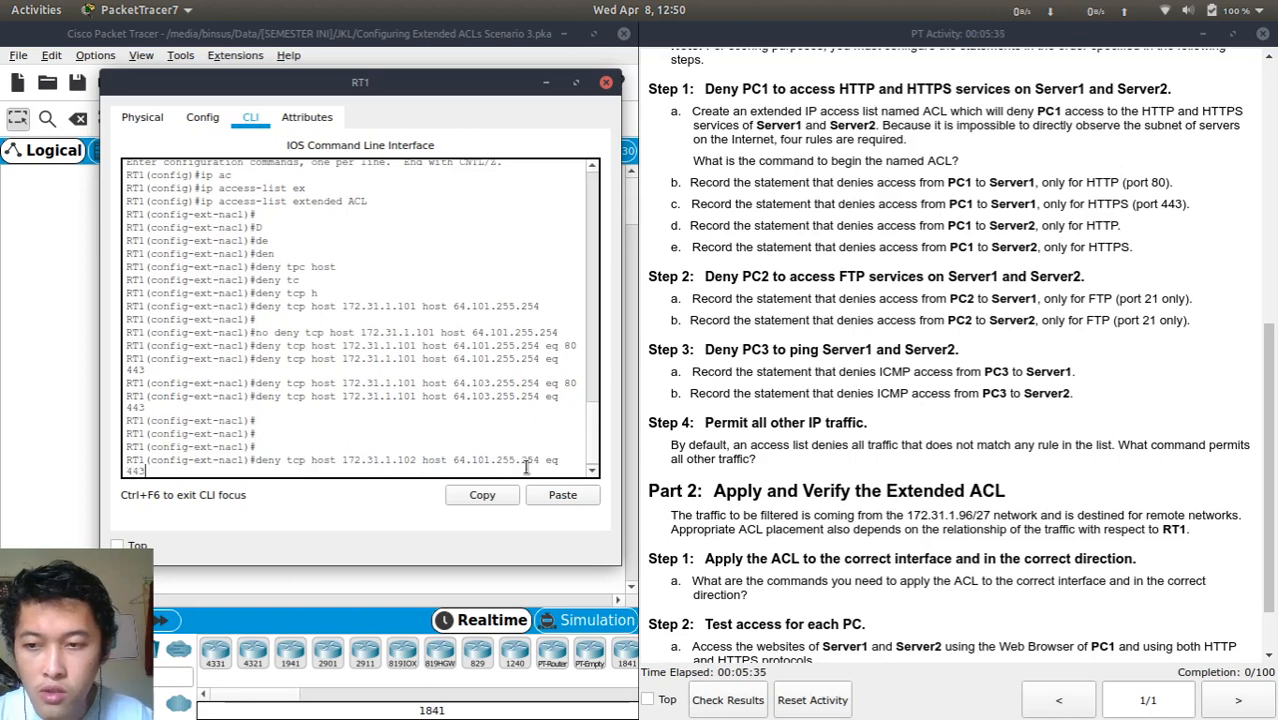
key("BackSpace")
key("BackSpace")
key("BackSpace")
type("21")
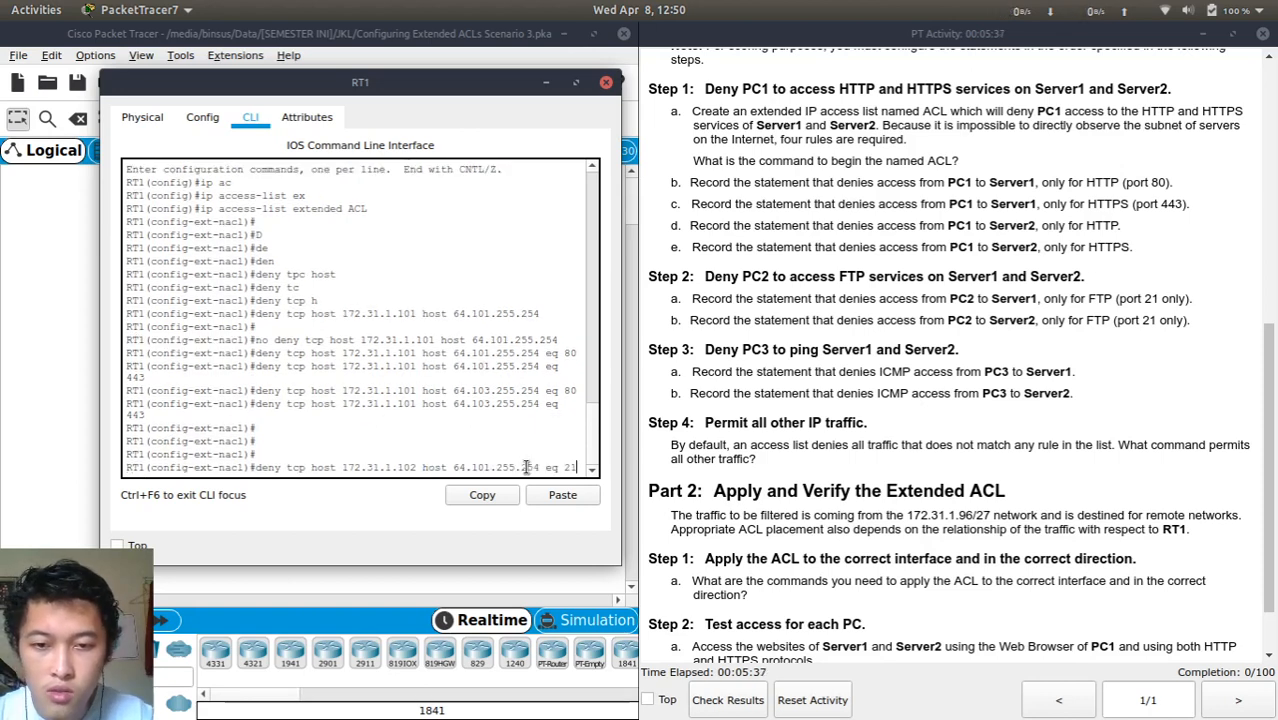
key("Return")
Add the same port 21 deny from 172.31.1.102 to 64.103.255.254
key("Up")
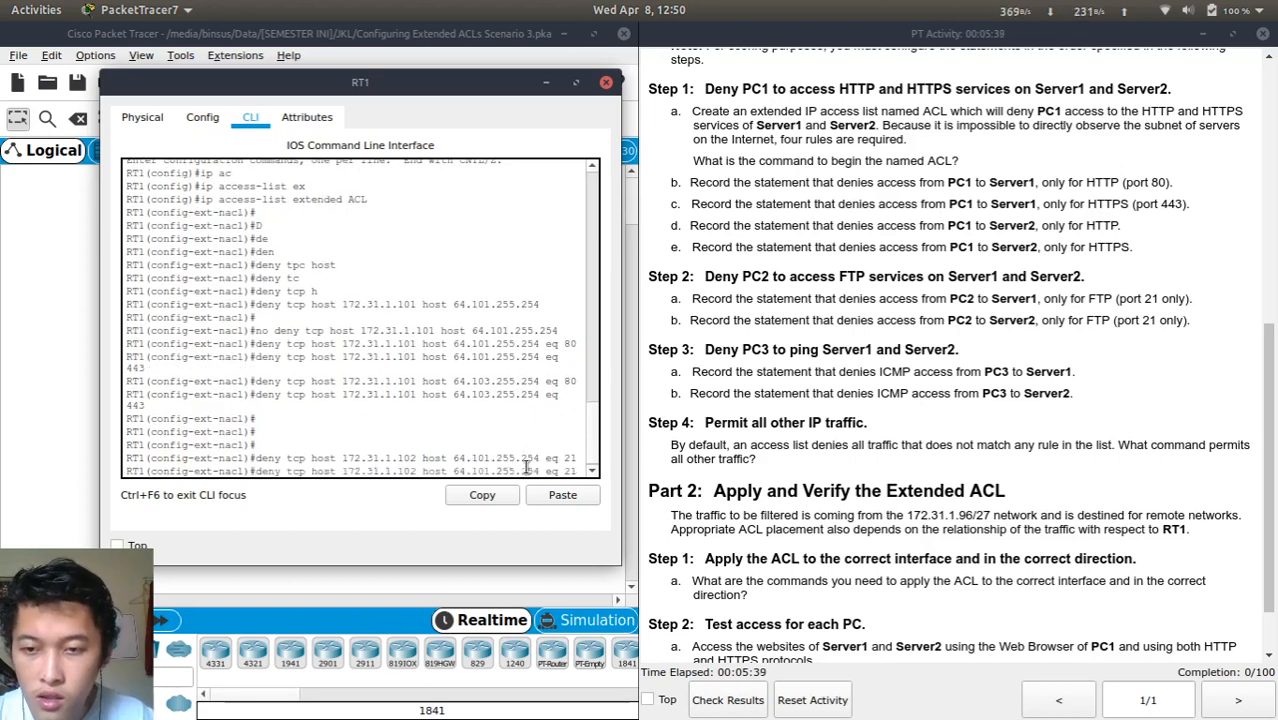
key("Left")
key("Left")
key("Left")
key("Left")
key("Left")
key("Left")
key("Left")
key("Left")
key("Left")
key("Left")
left_click(526, 467)
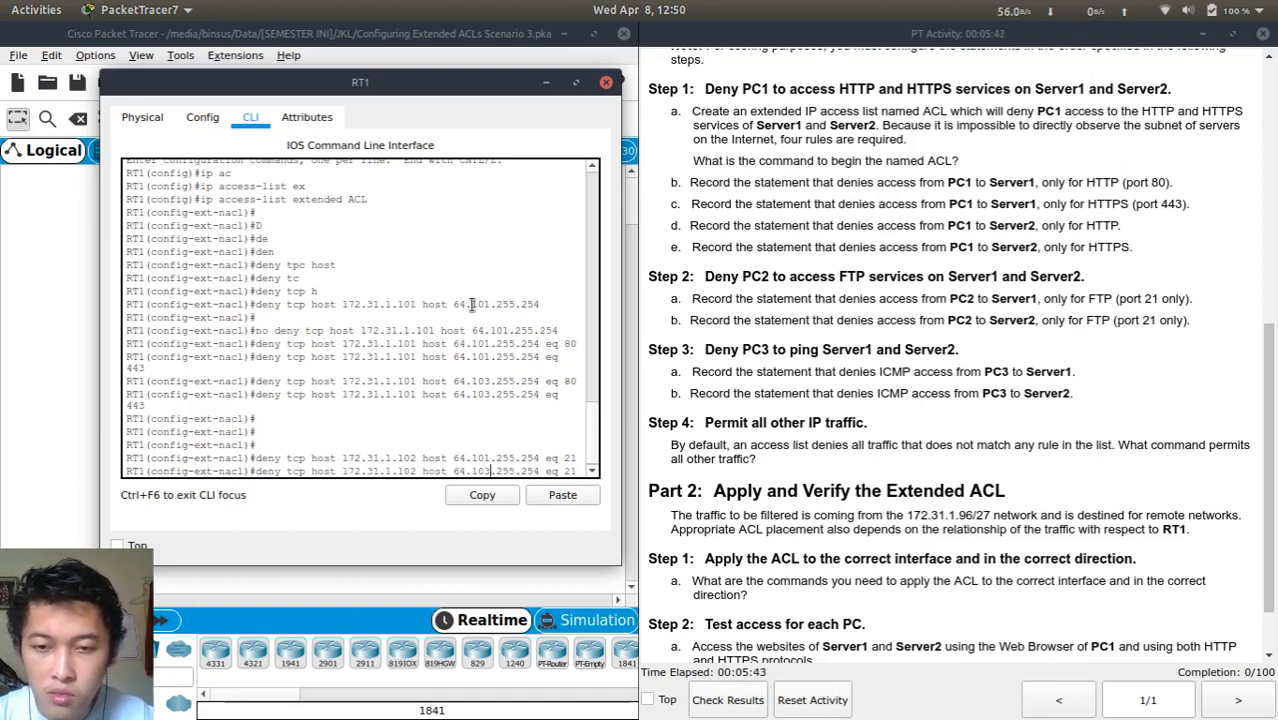
key("Return")
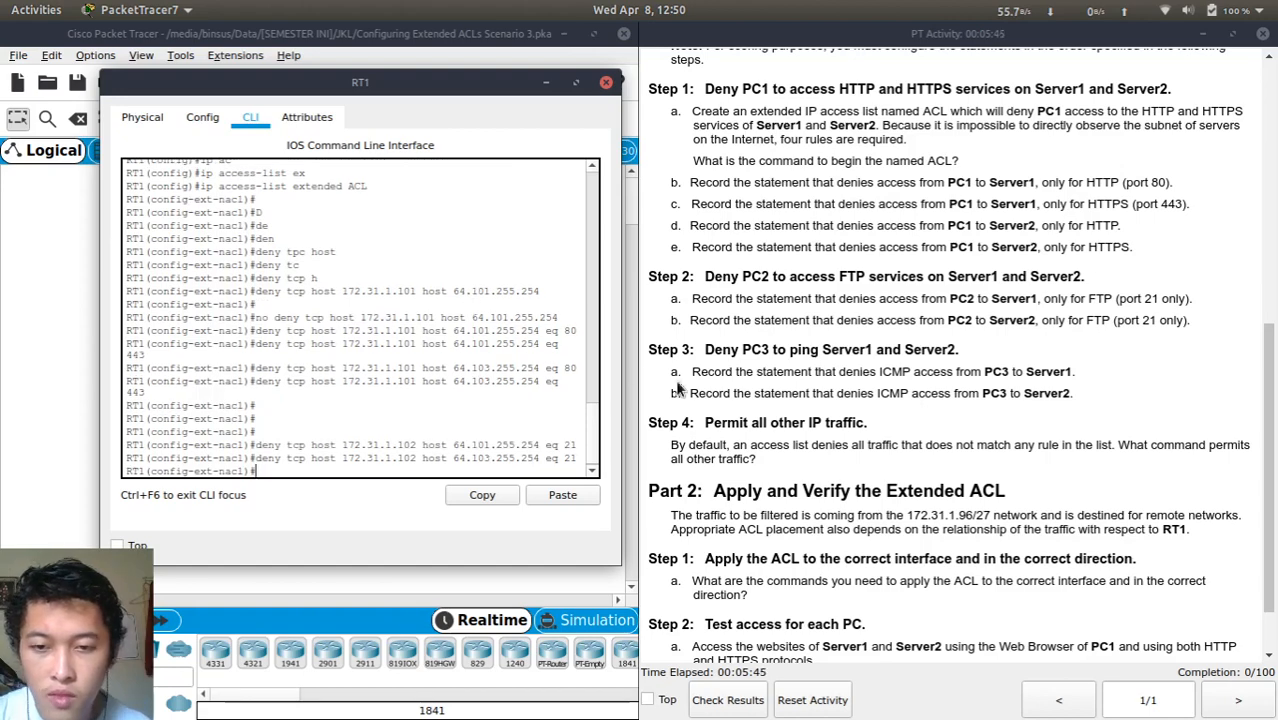
scroll(838, 455, "up", 8)
Rework the recalled FTP rule into a deny from 172.31.1.103 to 64.101.255.254, mistyping protocol 'icm'
scroll(838, 455, "down", 1)
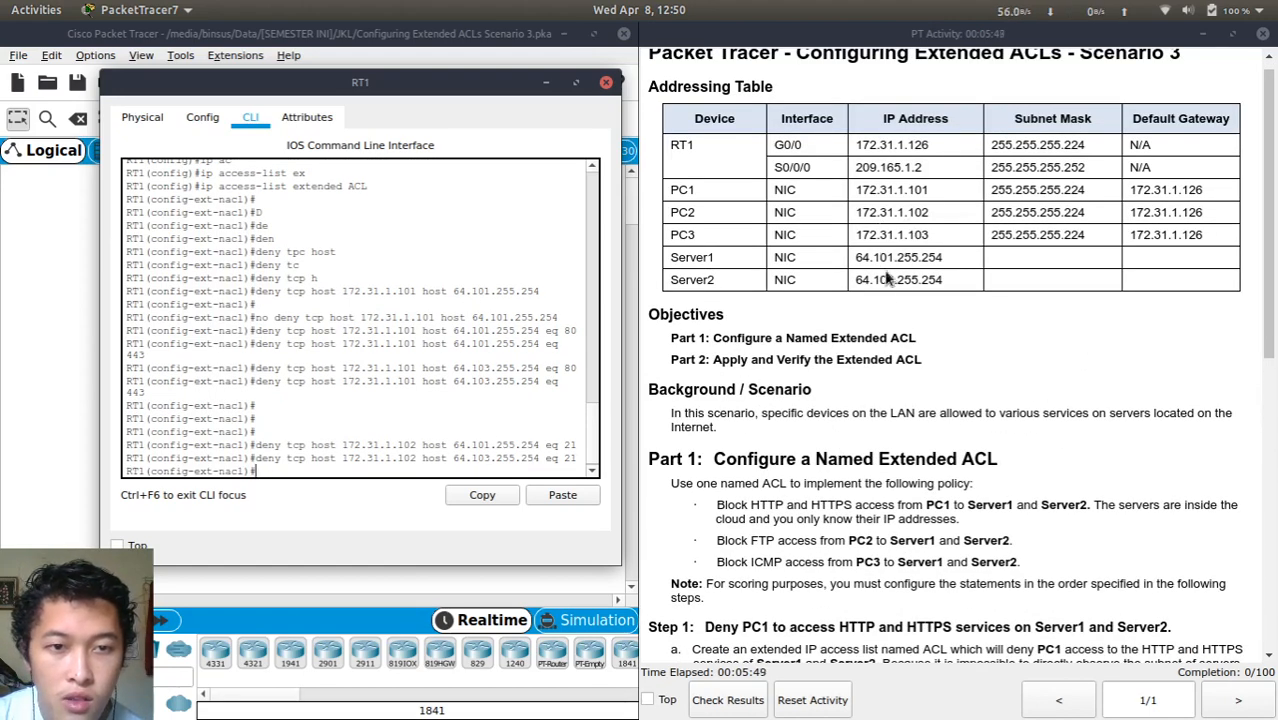
scroll(840, 520, "down", 5)
scroll(838, 515, "down", 2)
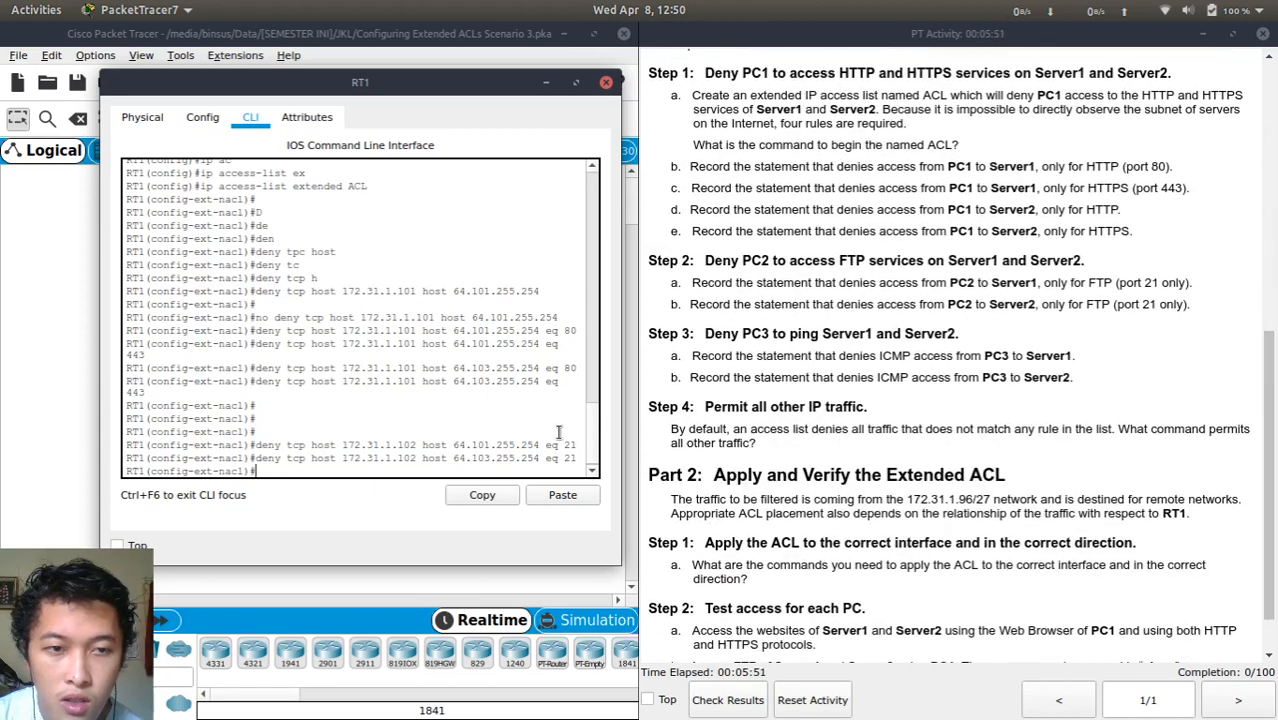
key("Return")
key("Return")
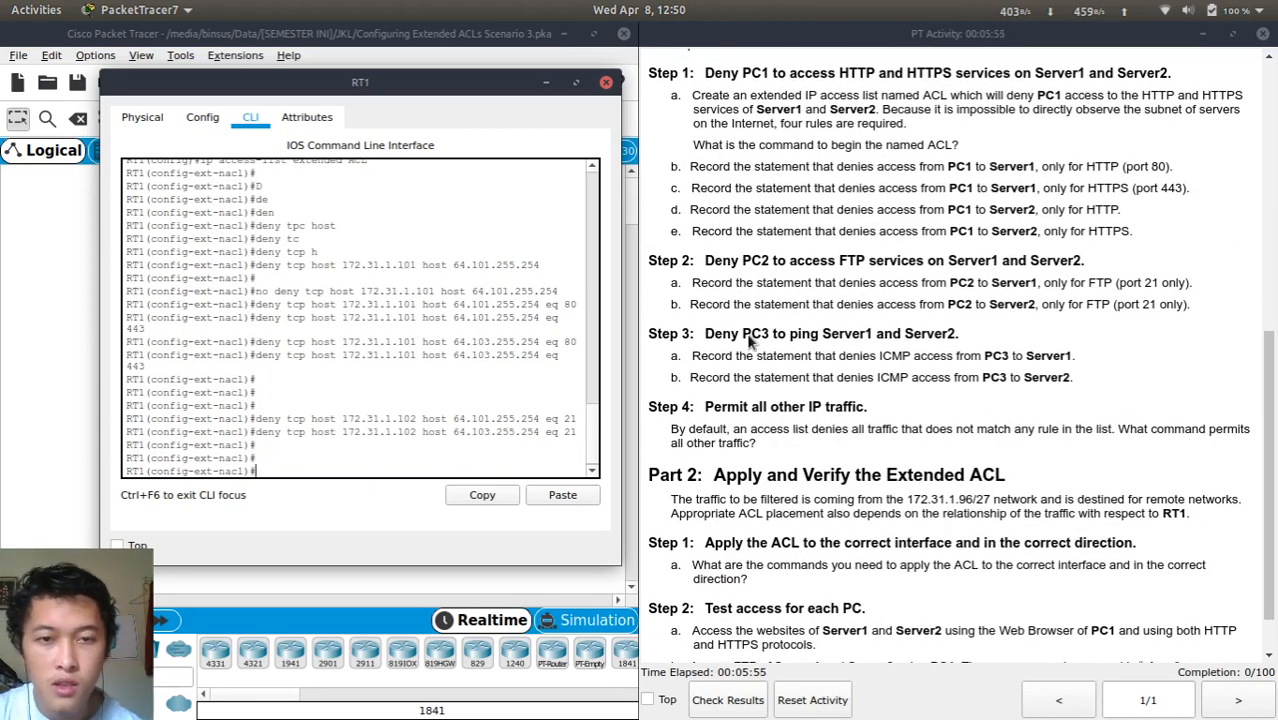
key("Up")
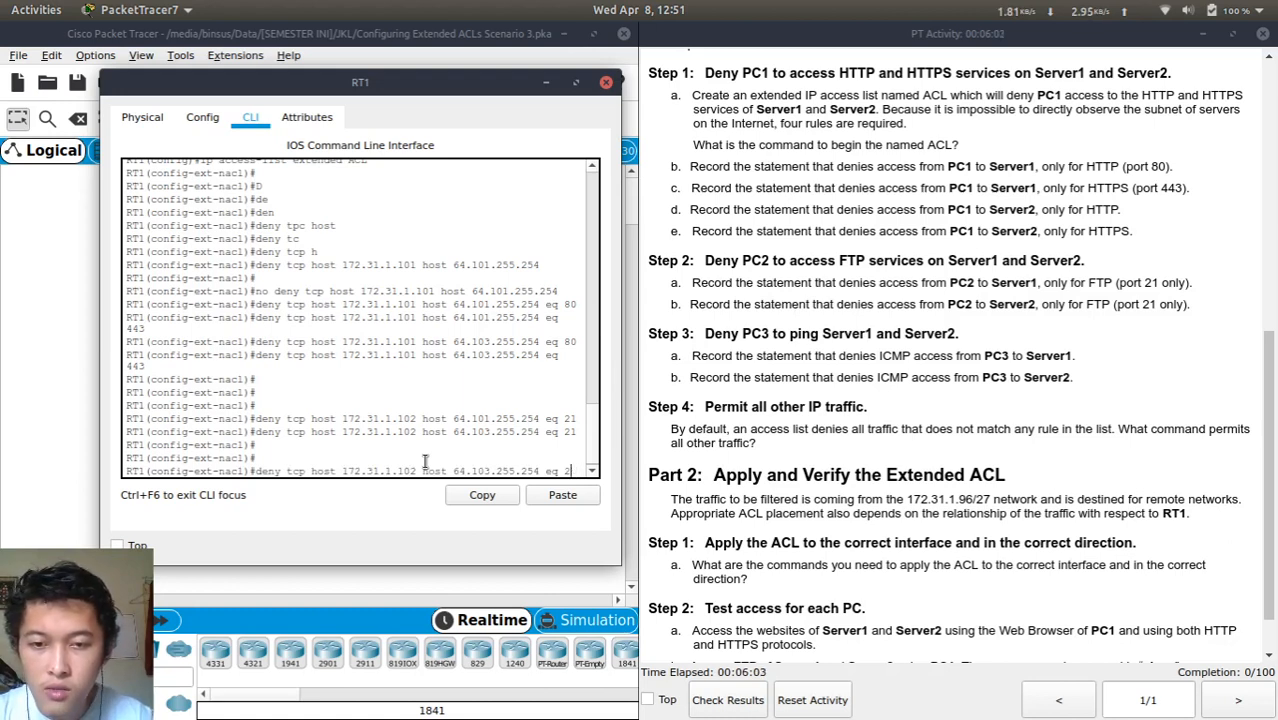
key("BackSpace")
key("BackSpace")
key("BackSpace")
key("BackSpace")
key("BackSpace")
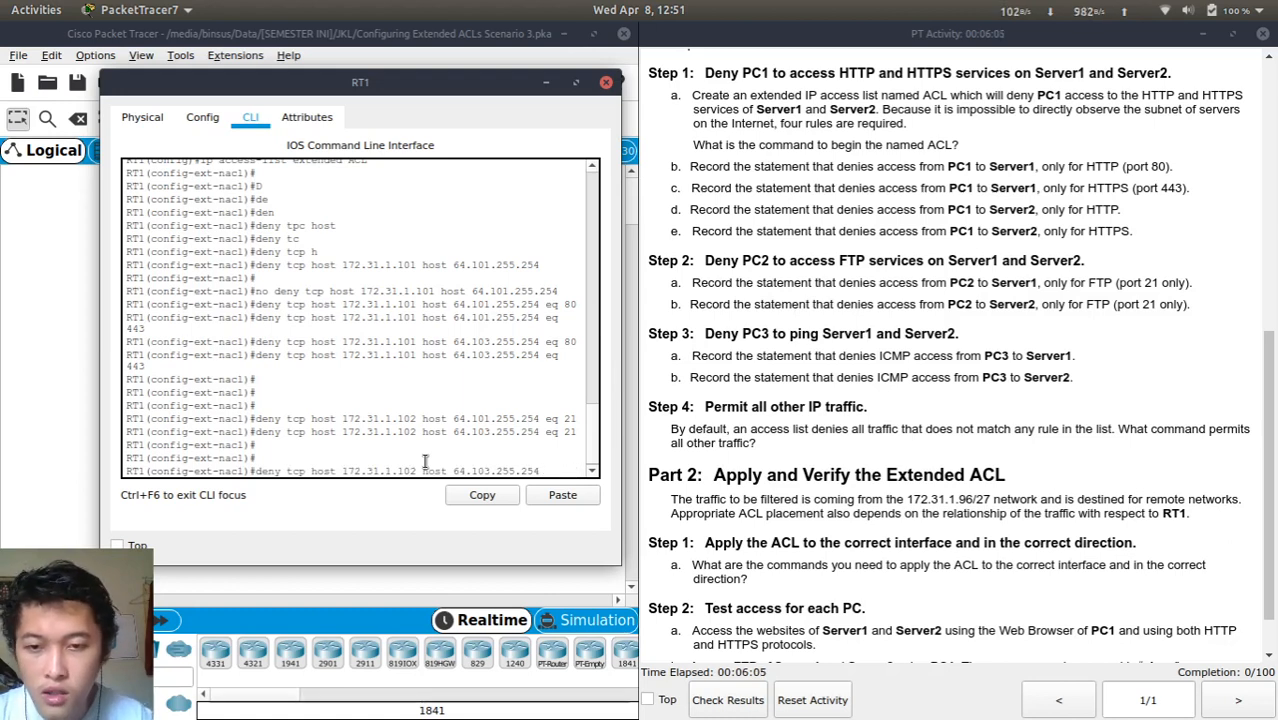
key("Left")
key("Left")
key("Left")
key("Left")
key("Left")
key("BackSpace")
type("1")
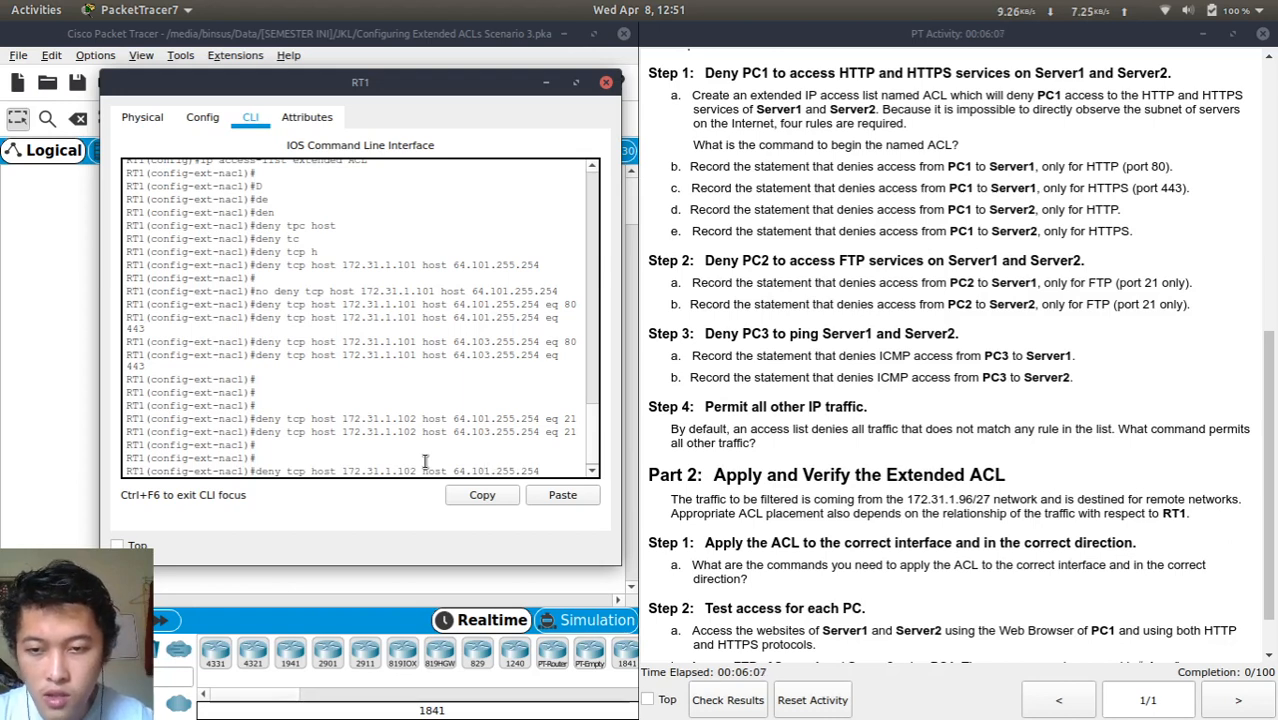
key("Left")
key("Left")
key("Left")
key("Left")
key("Left")
key("Left")
key("Left")
key("Left")
key("Left")
key("BackSpace")
type("3")
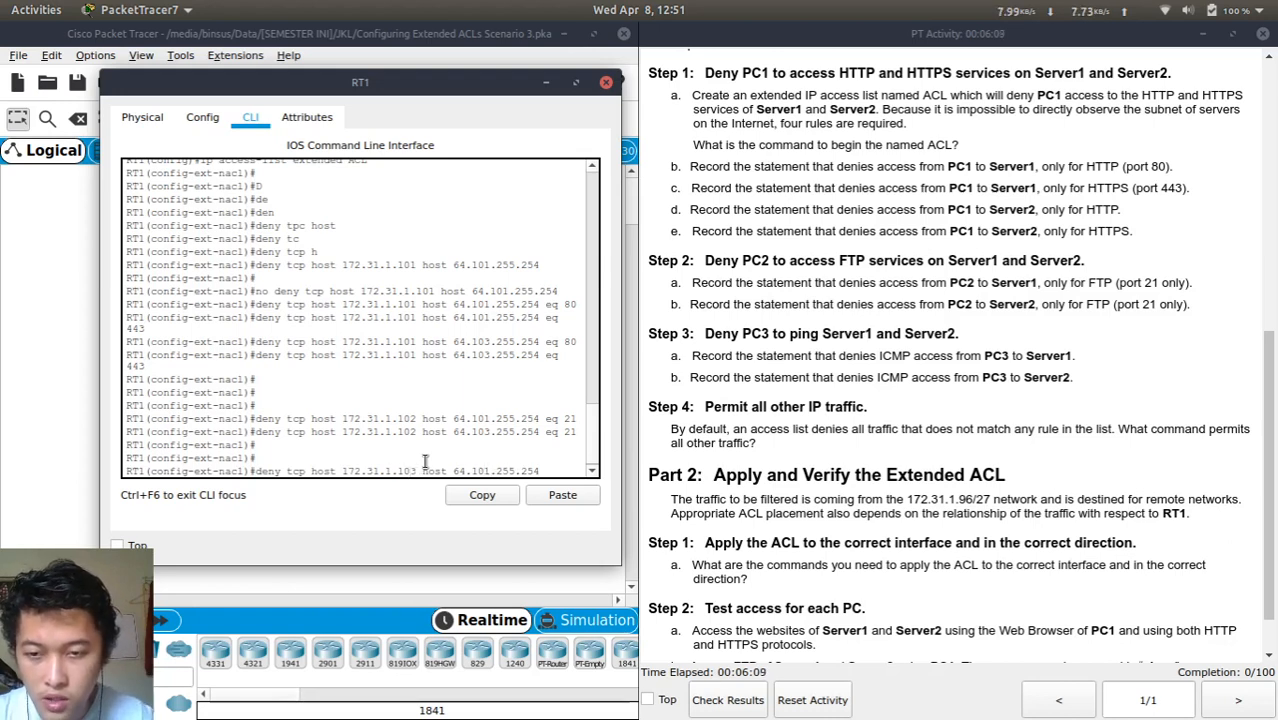
key("Left")
key("Left")
key("Left")
key("Left")
key("Left")
key("Left")
key("Left")
key("Left")
key("Left")
key("Left")
key("Left")
key("Left")
key("Left")
key("Left")
key("Left")
key("BackSpace")
key("BackSpace")
key("BackSpace")
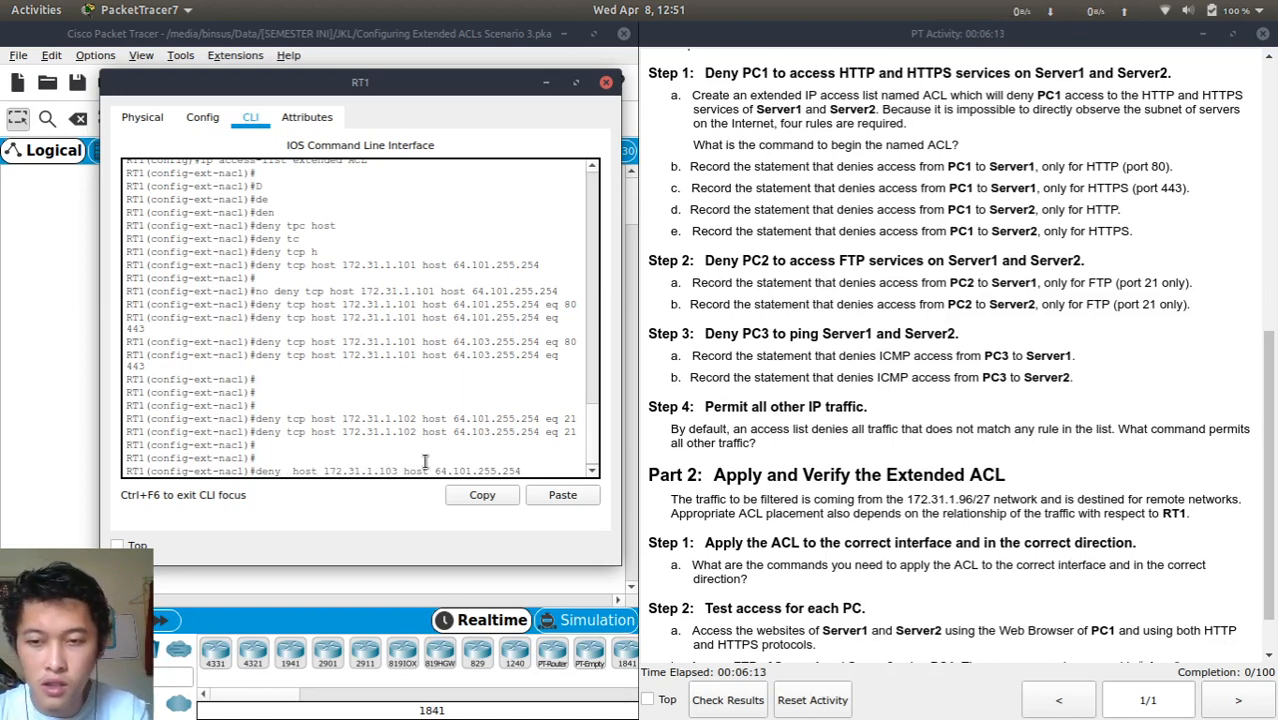
type("icm")
key("Return")
Correct the protocol to icmp and resubmit the PC3-to-Server1 deny rule
key("Up")
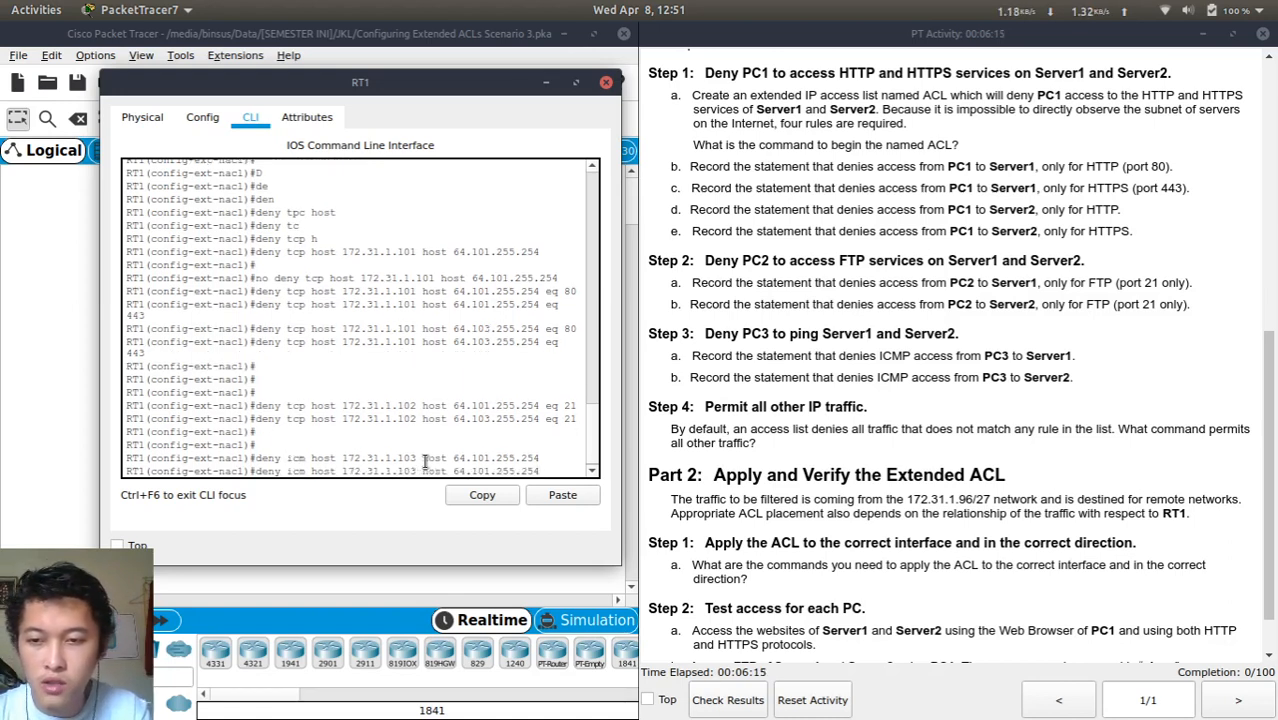
key("Left")
key("Left")
key("Left")
key("Left")
key("Left")
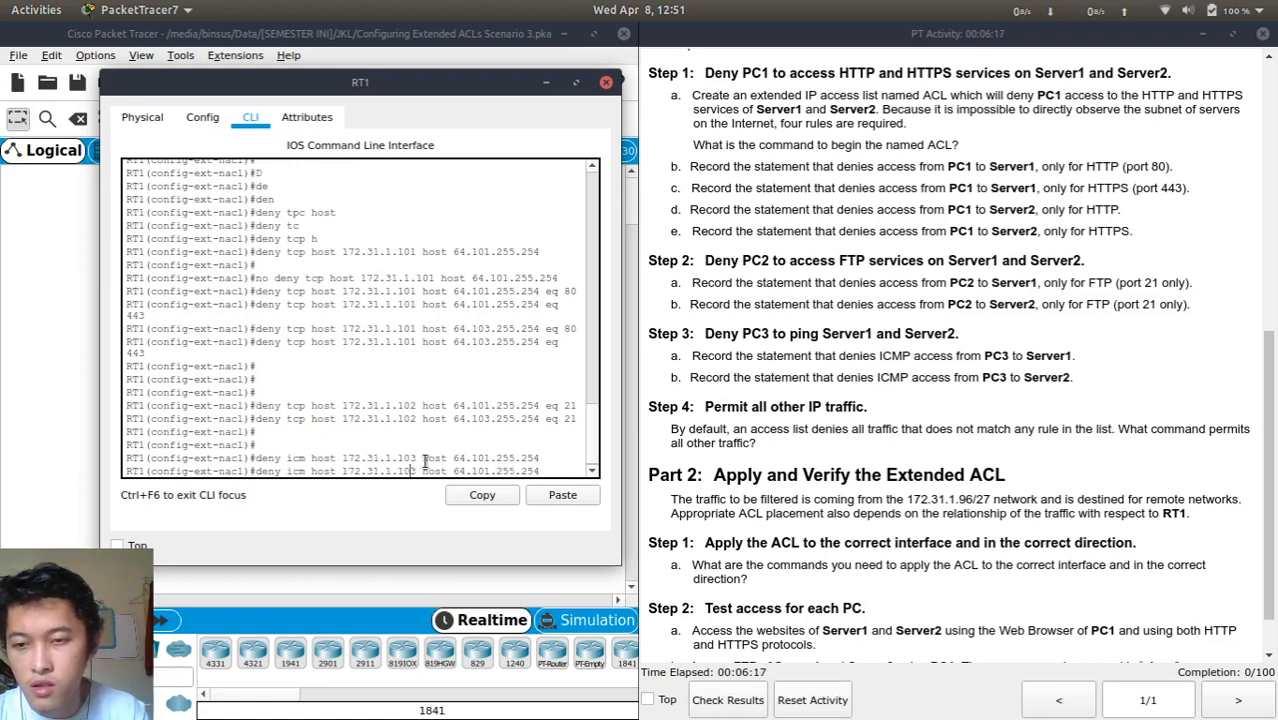
key("Left")
key("Left")
key("Left")
key("Left")
key("Left")
key("Left")
key("Left")
key("Left")
key("Left")
key("Left")
key("Left")
key("Left")
key("Left")
key("Left")
key("Left")
key("Left")
key("Left")
type("p")
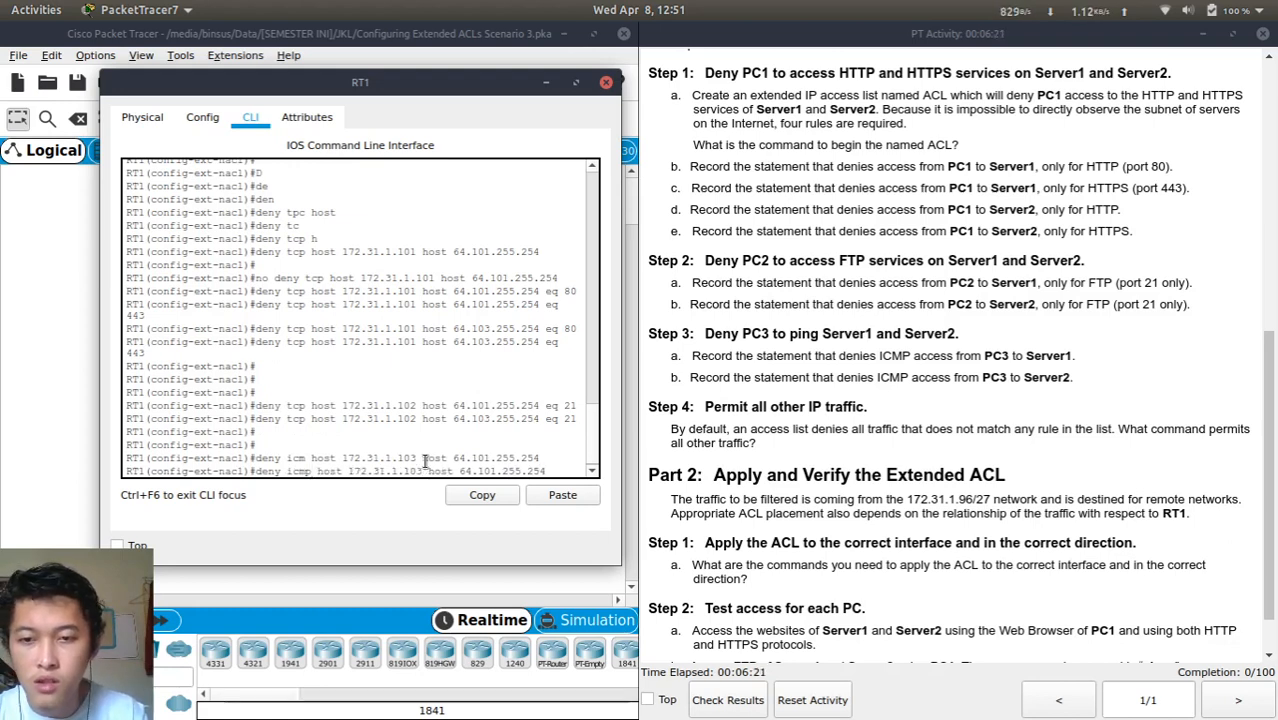
key("Return")
Add the matching ICMP deny from 172.31.1.103 to 64.103.255.254
key("Up")
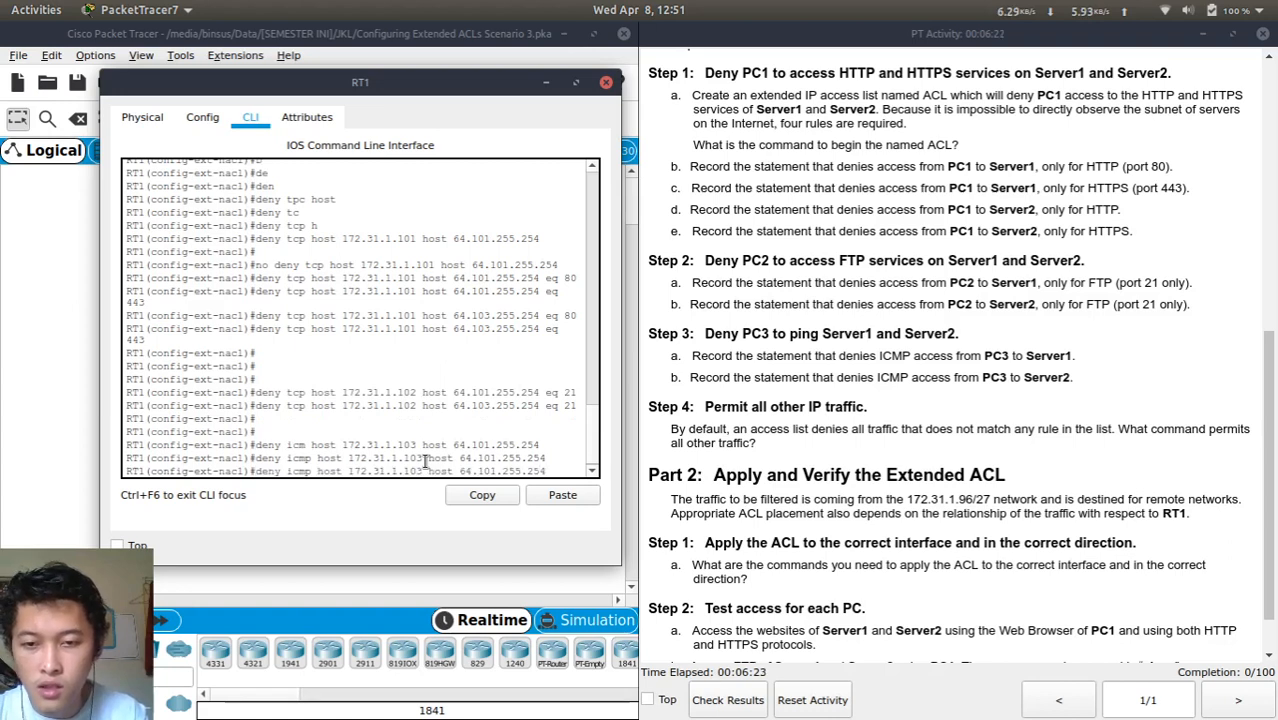
key("Left")
key("Left")
key("Left")
key("Left")
key("Left")
key("Left")
key("Left")
key("Left")
key("BackSpace")
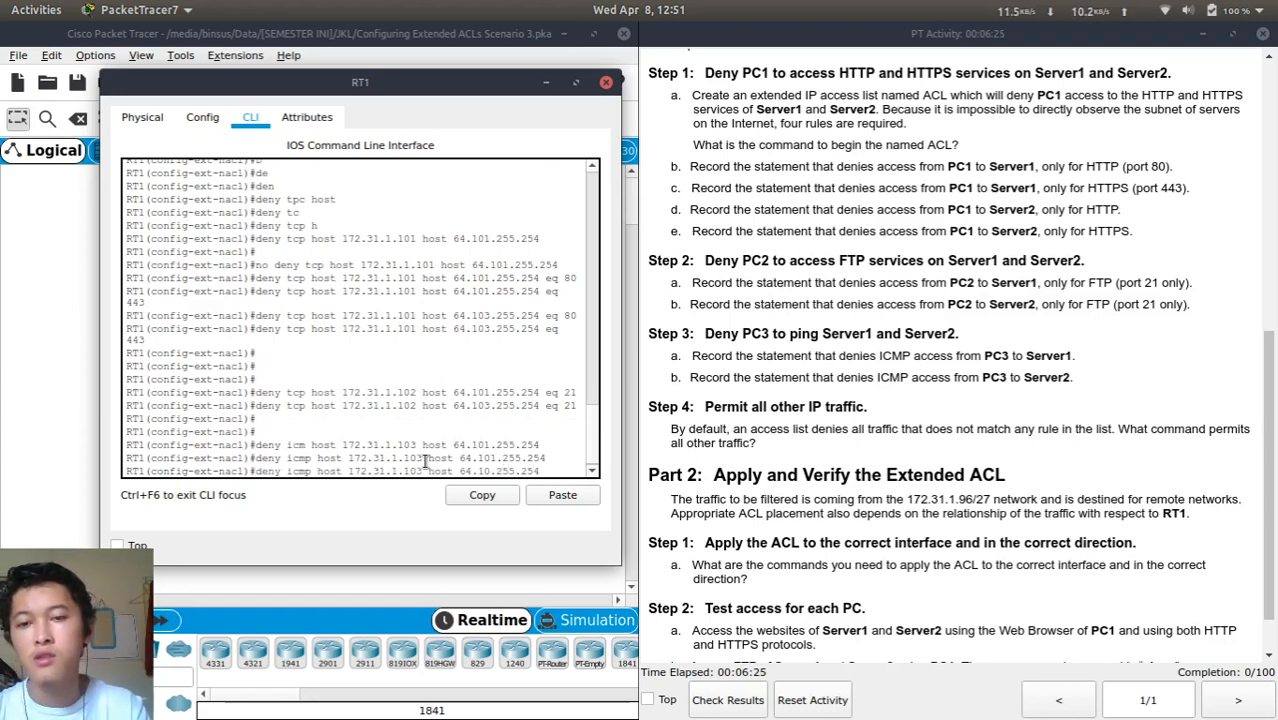
type("3")
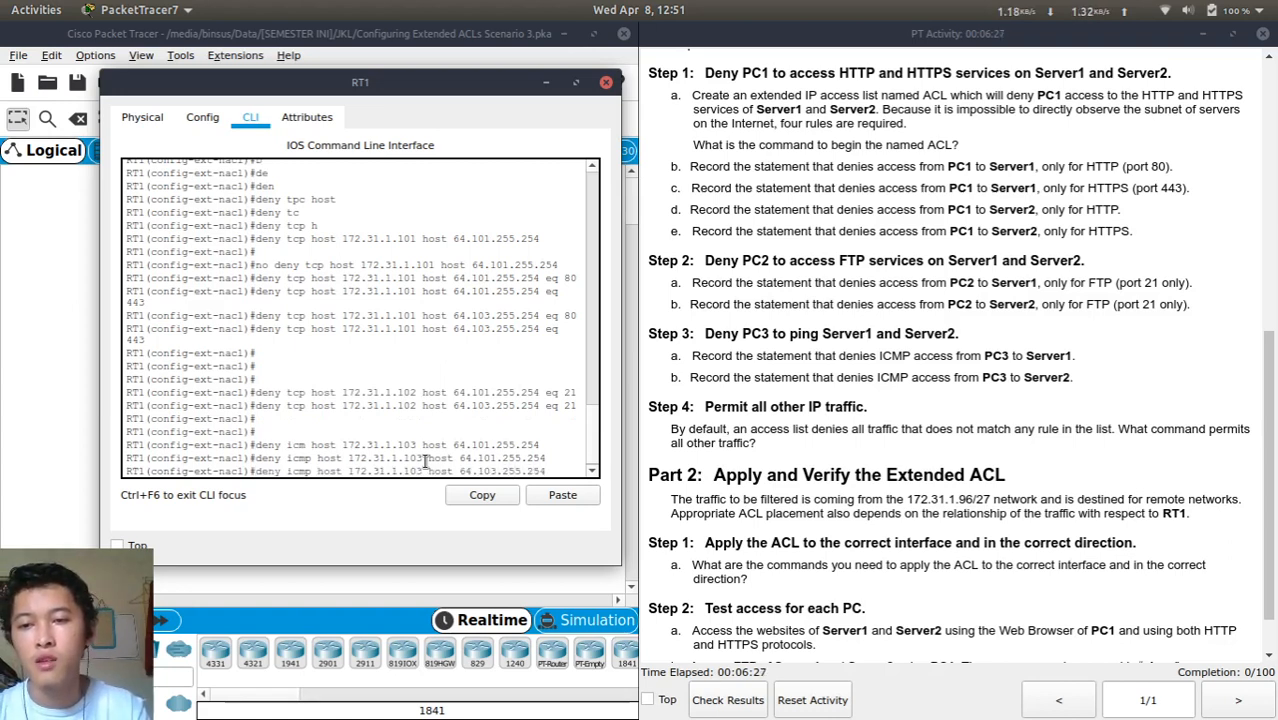
key("Return")
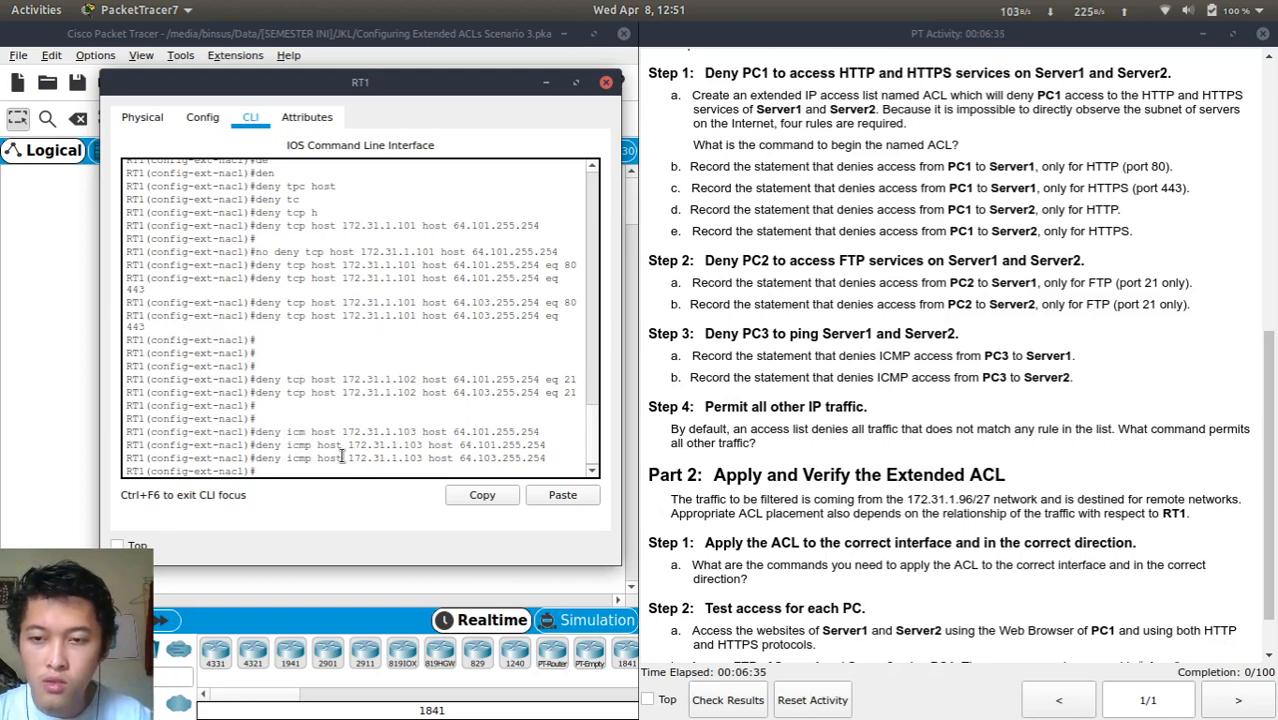
key("Return")
key("Return")
key("Return")
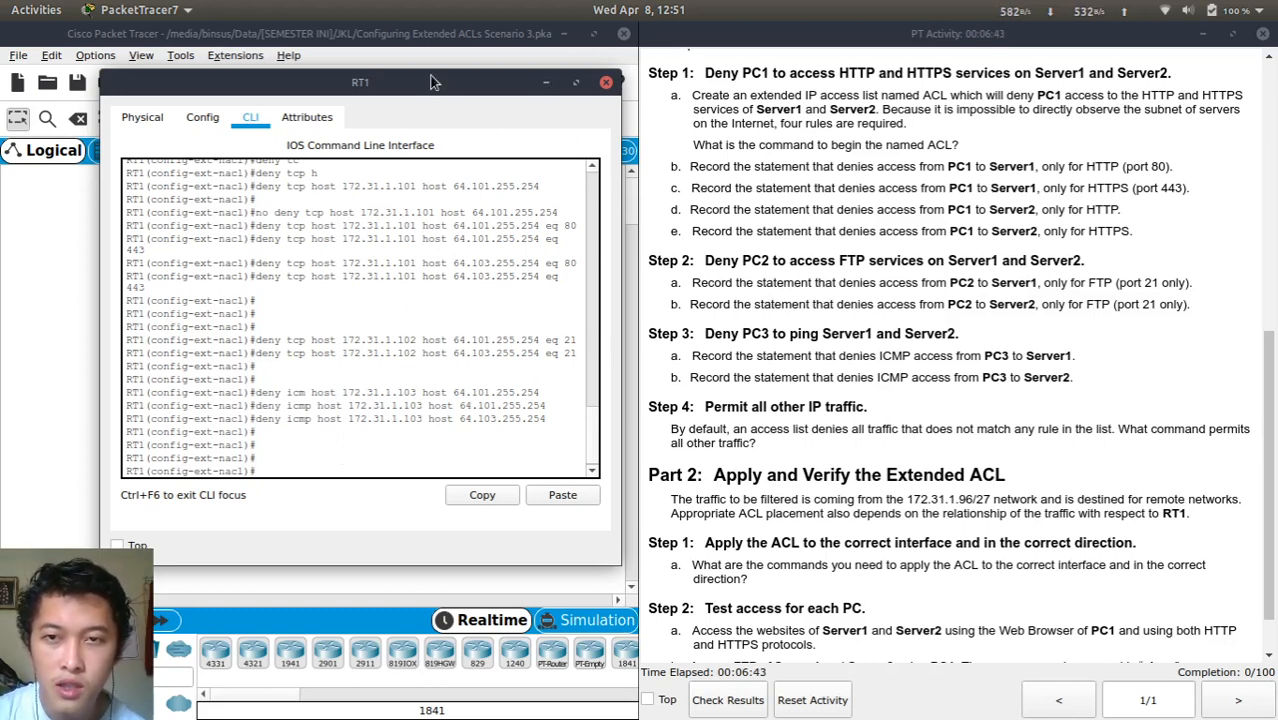
left_click_drag(432, 82, 974, 107)
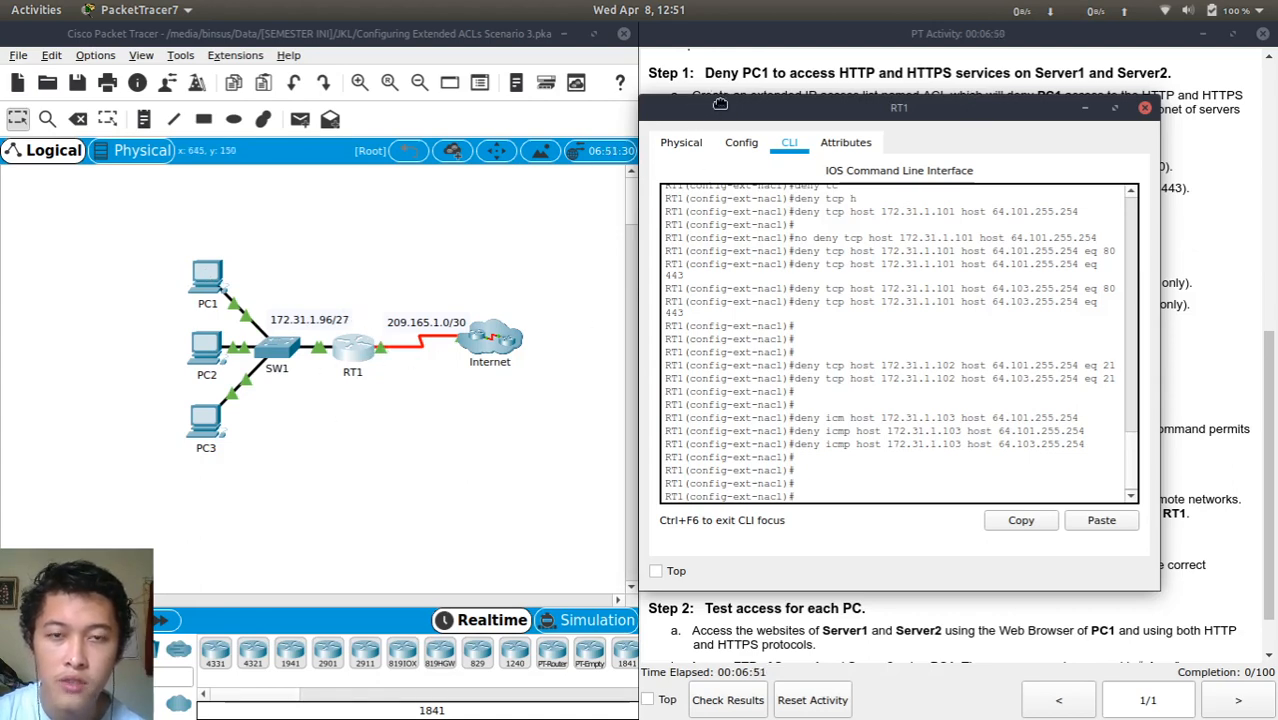
left_click_drag(720, 104, 199, 108)
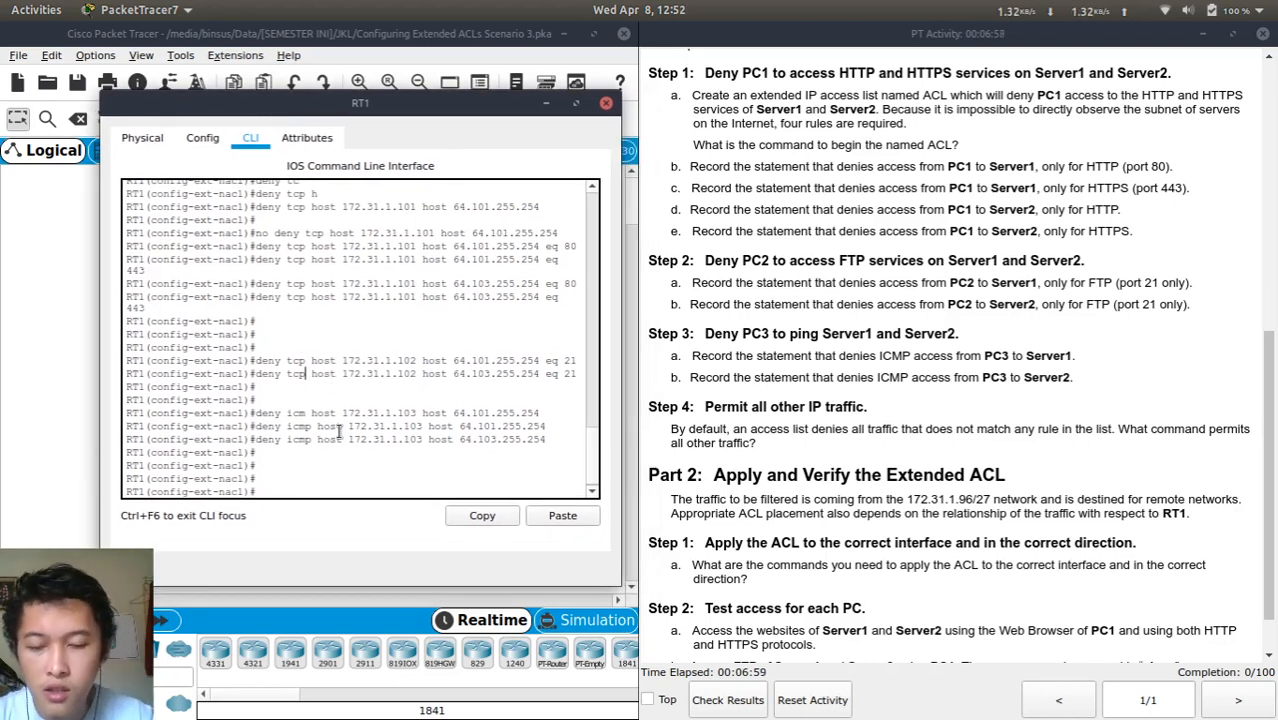
Add the rule 'permit ip any any' to the end of RT1's named ACL
key("Return")
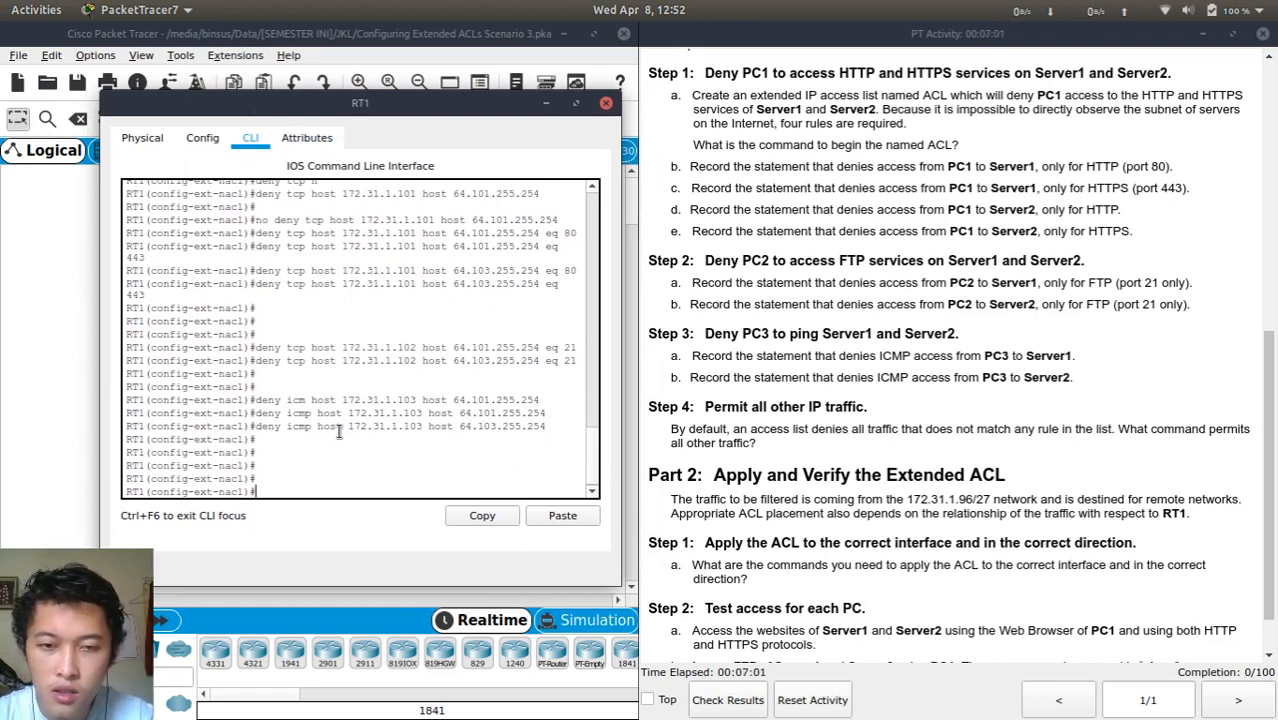
type("perm")
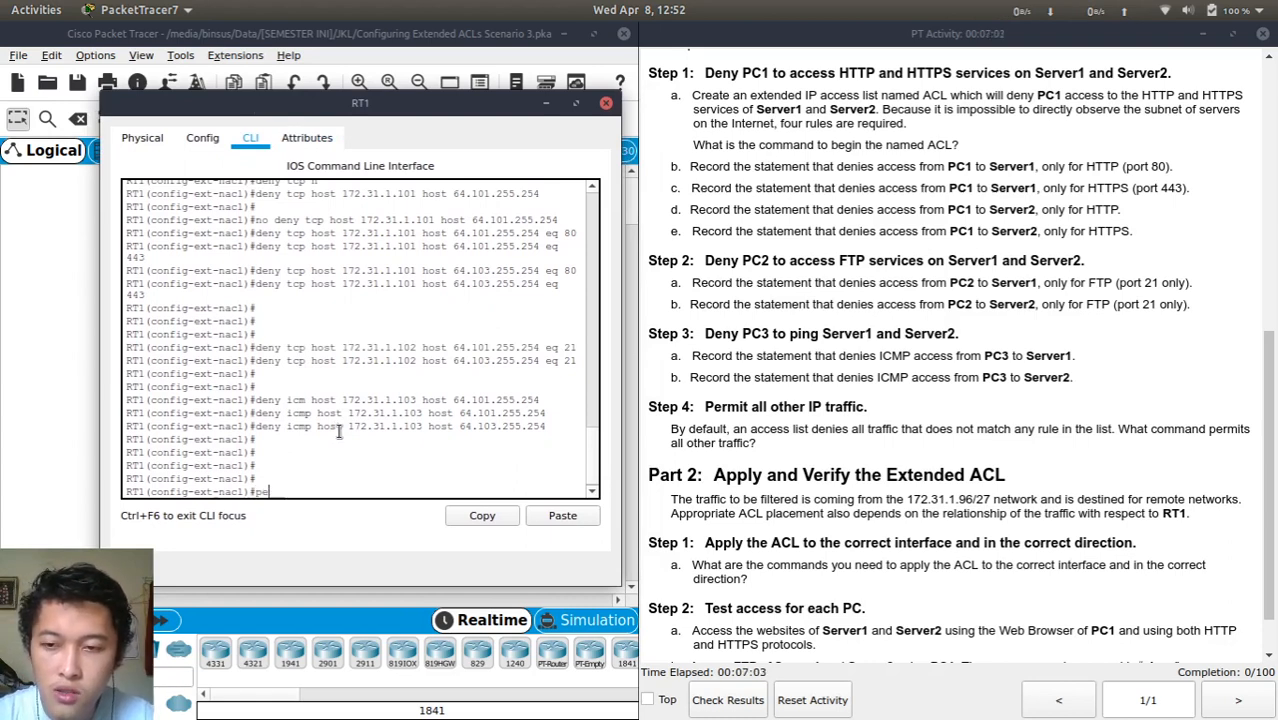
key("Tab")
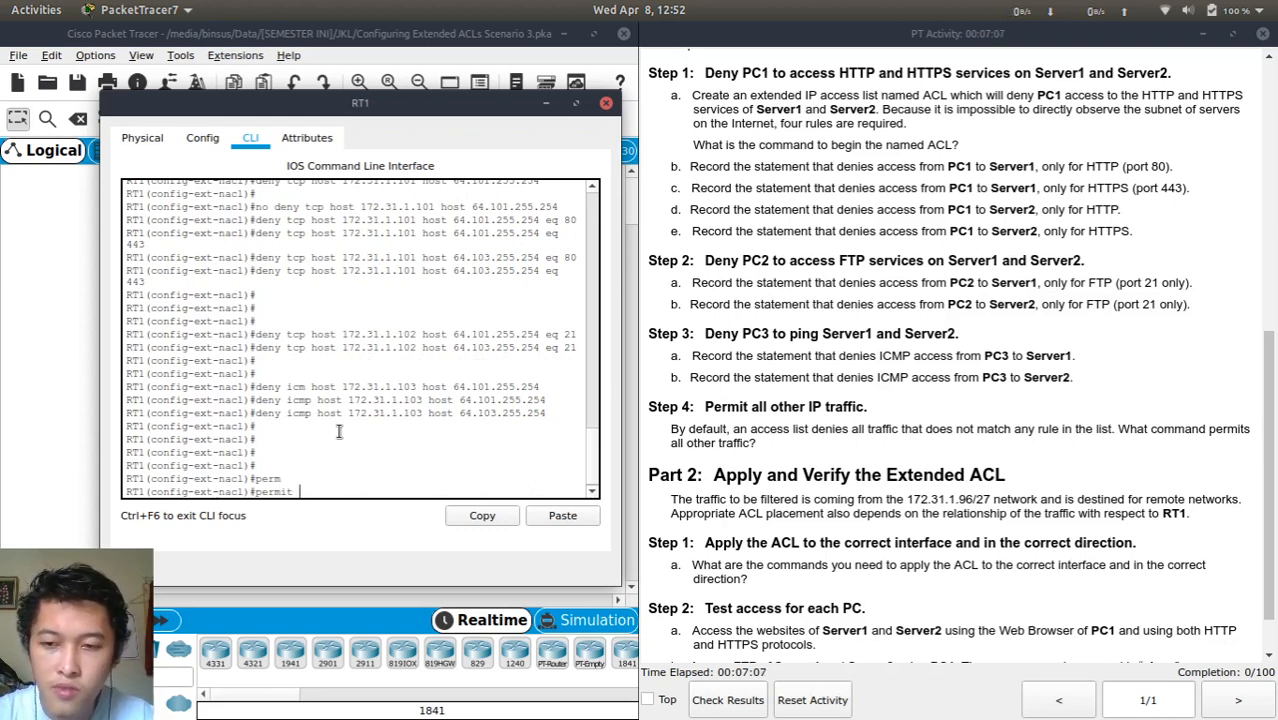
type("ip an")
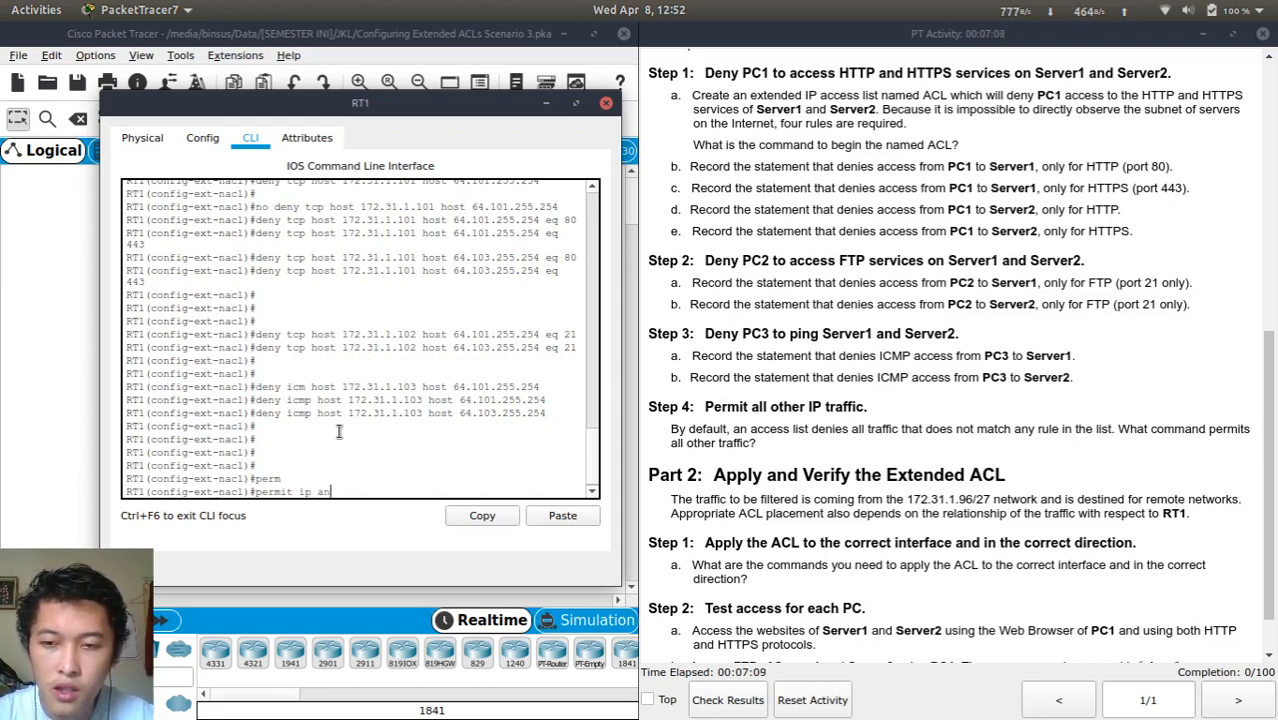
key("Tab")
type("any ")
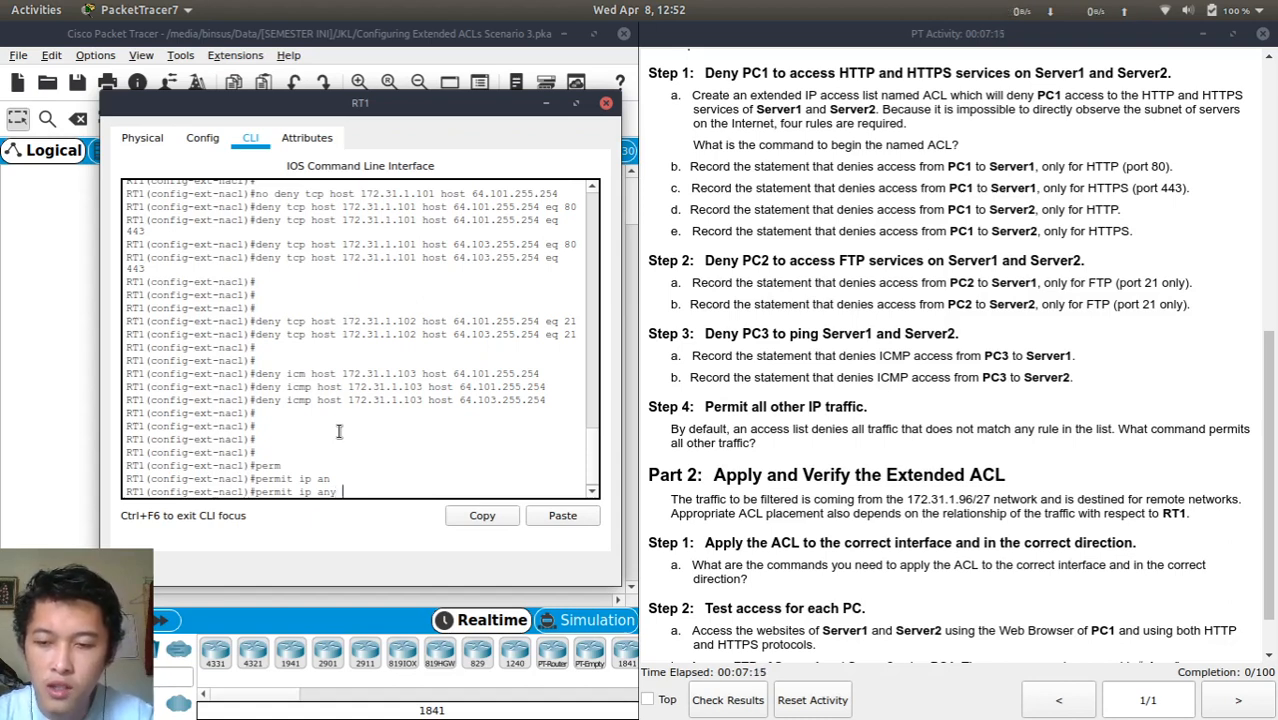
type("an")
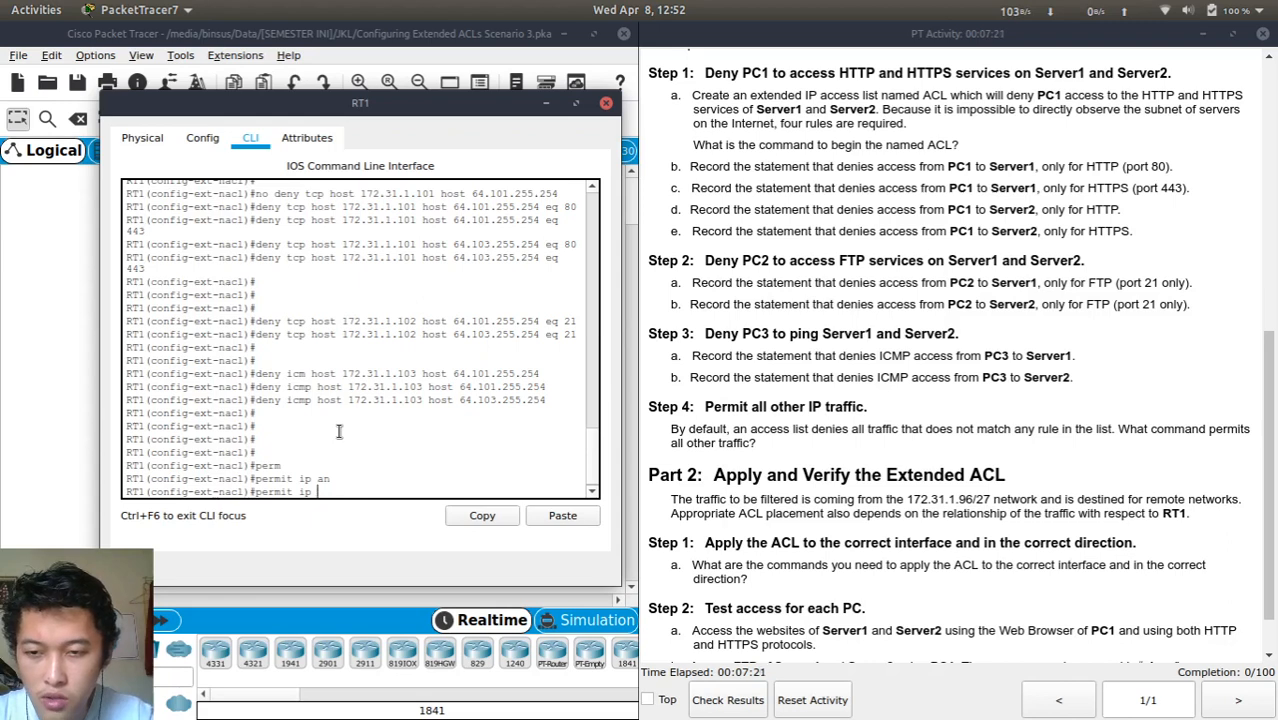
type("?")
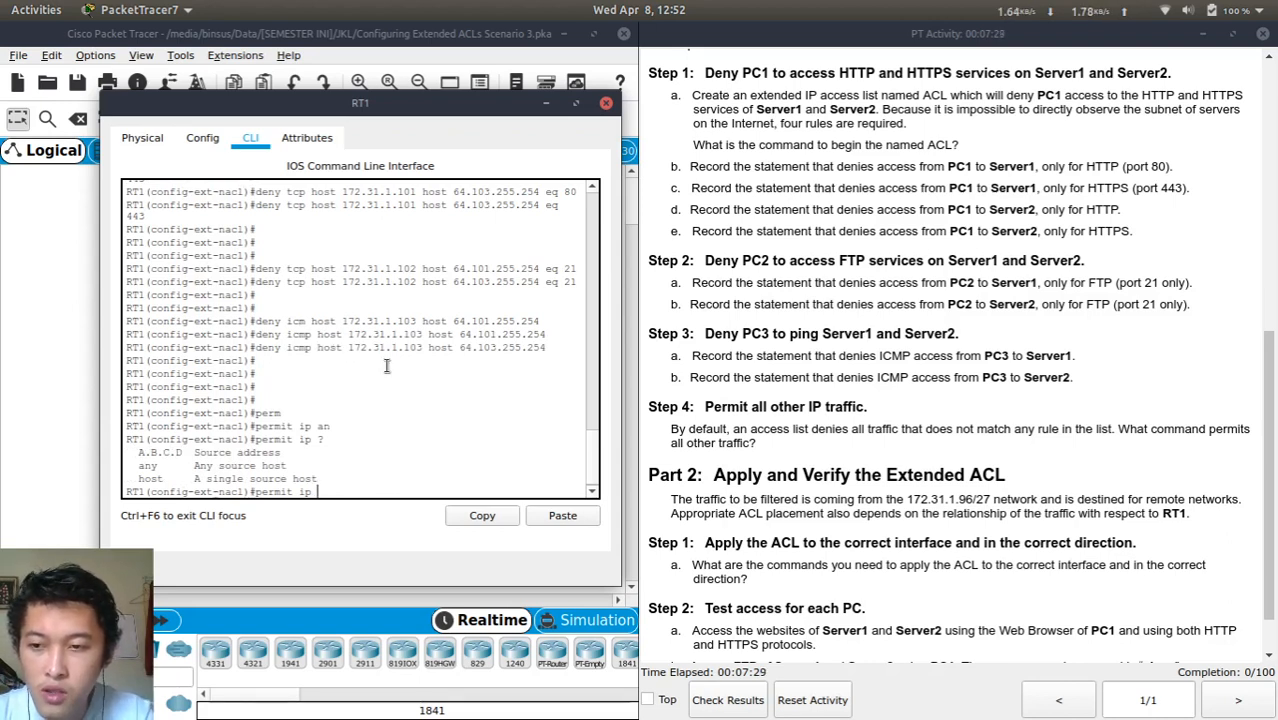
type("any ")
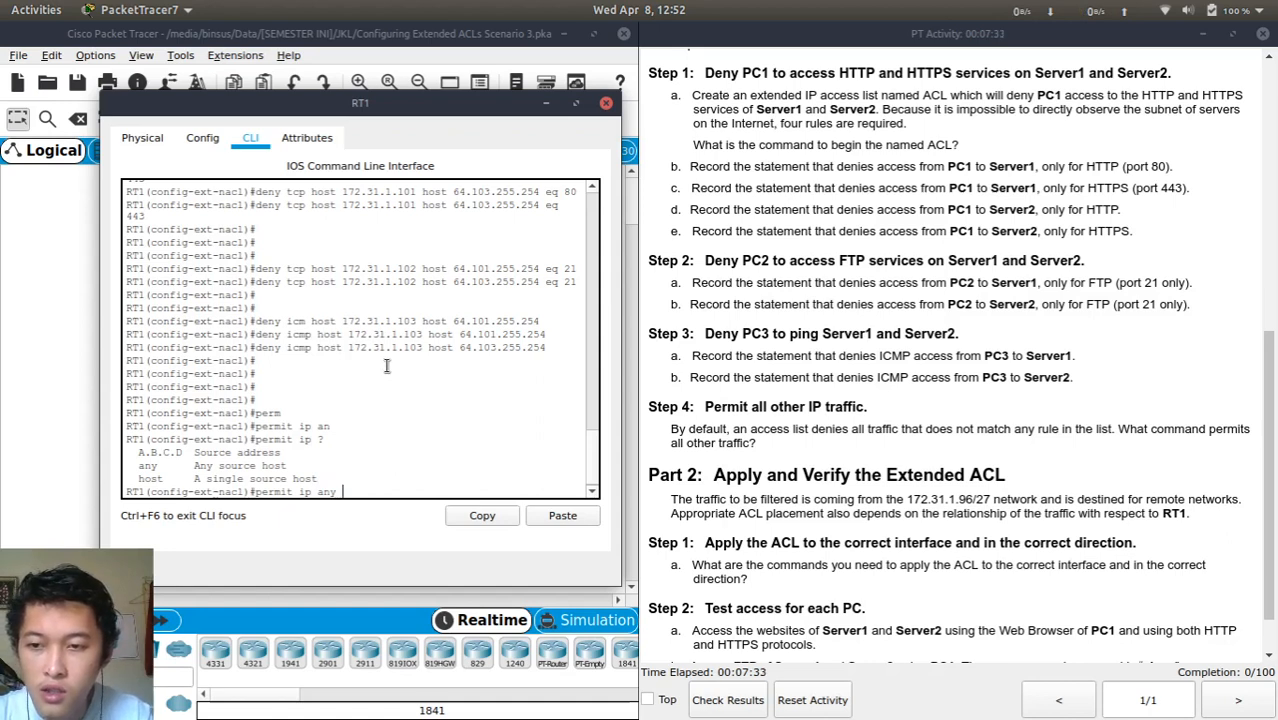
type("?")
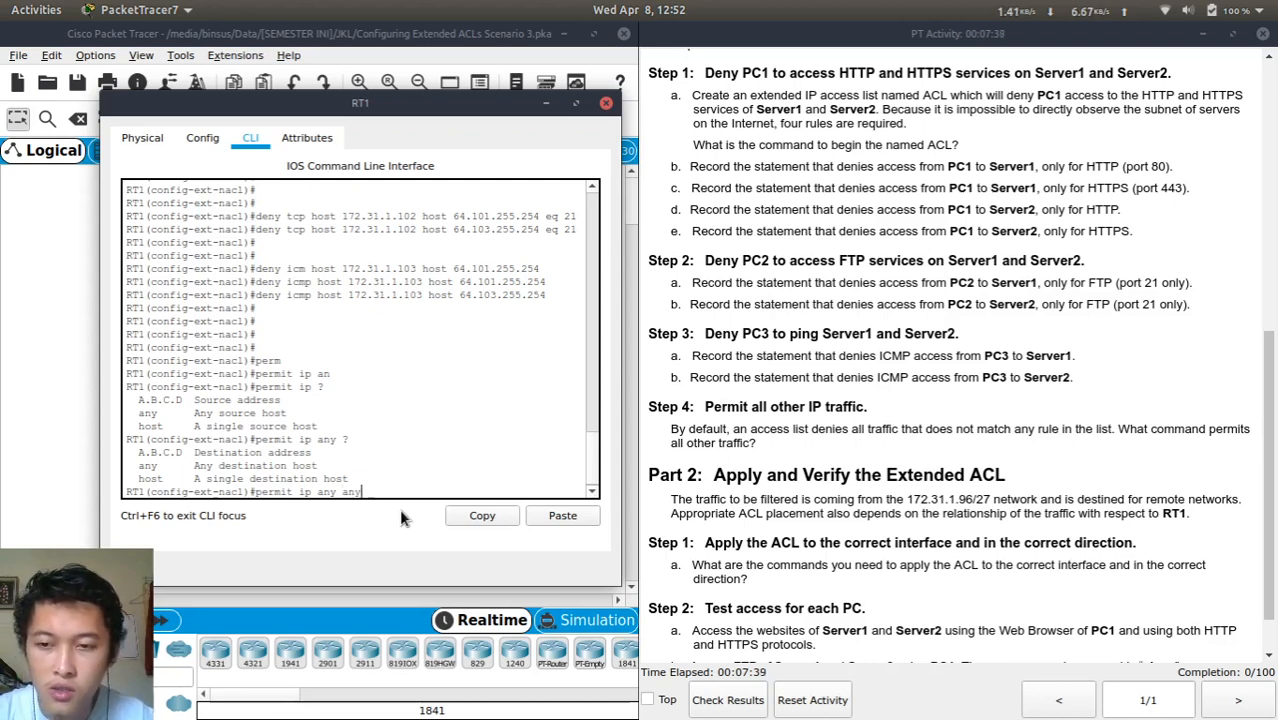
type("any")
key("Return")
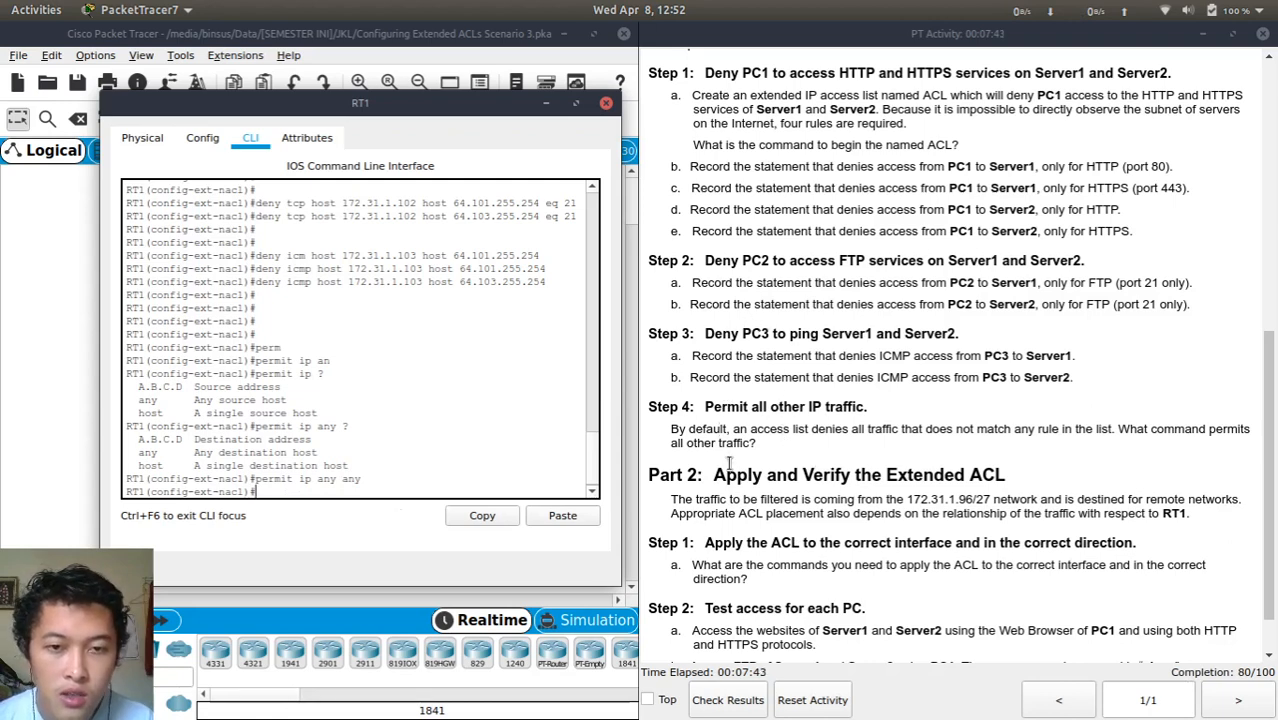
Exit the named ACL configuration mode back to global configuration
scroll(729, 480, "down", 1)
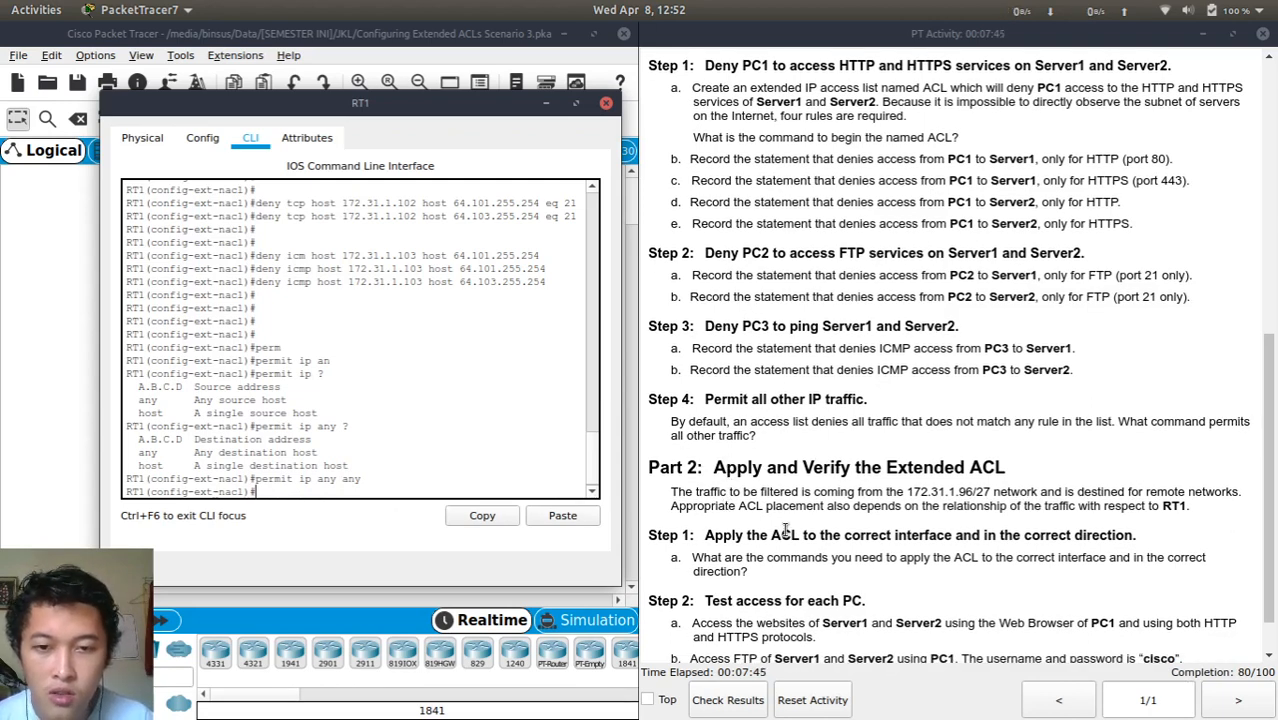
scroll(785, 530, "down", 3)
key("Return")
key("Return")
key("Return")
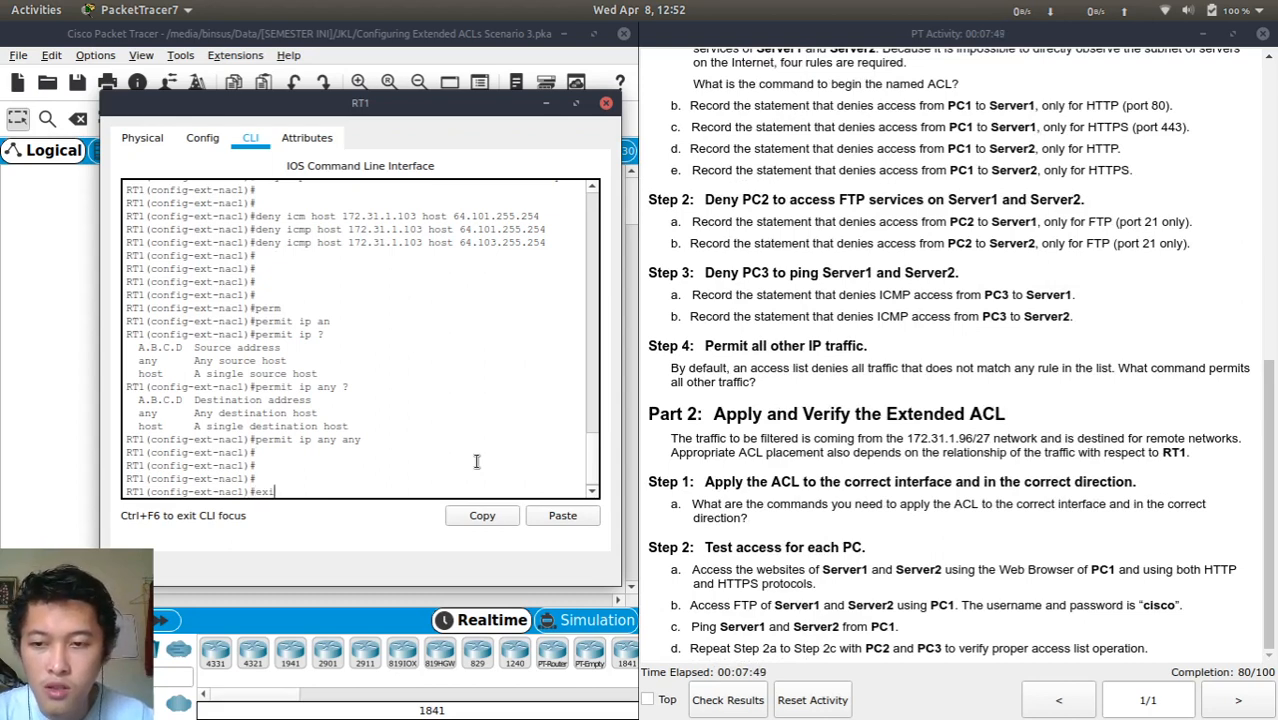
type("exi")
key("Return")
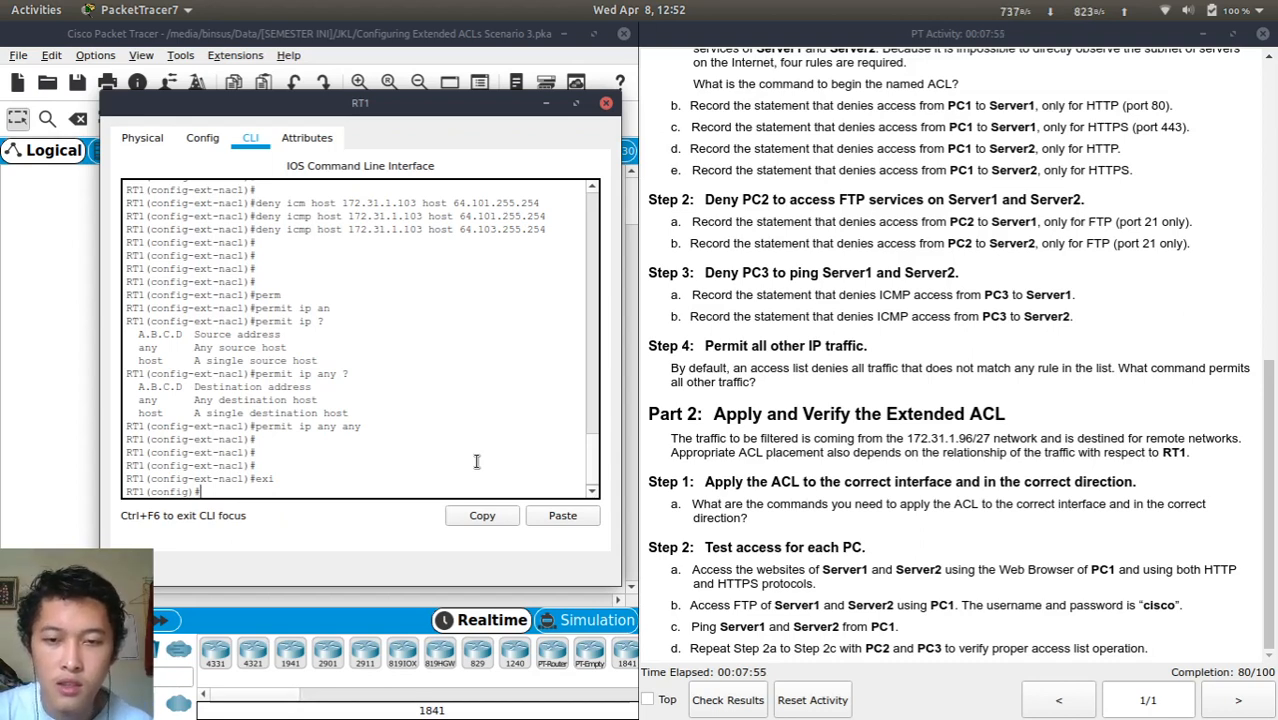
left_click_drag(423, 105, 415, 118)
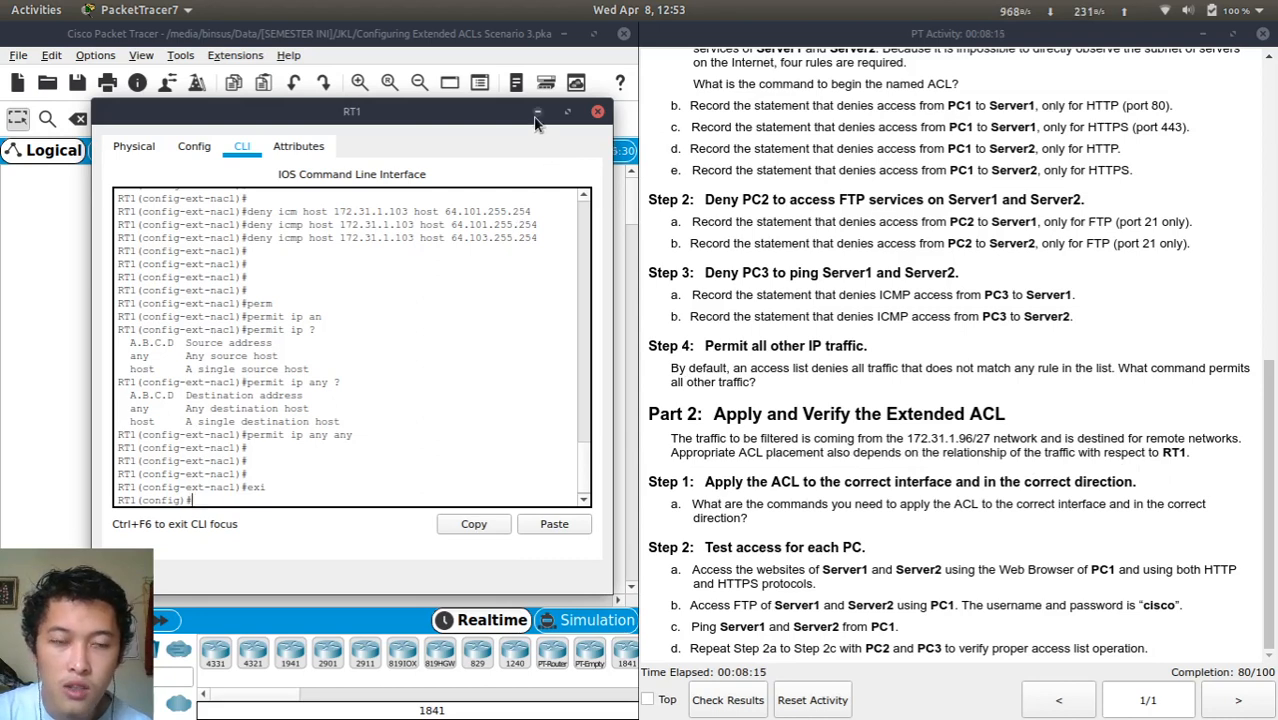
Move RT1's console aside, zoom the topology to check RT1's port addresses, then bring up the instructions
left_click_drag(482, 118, 924, 122)
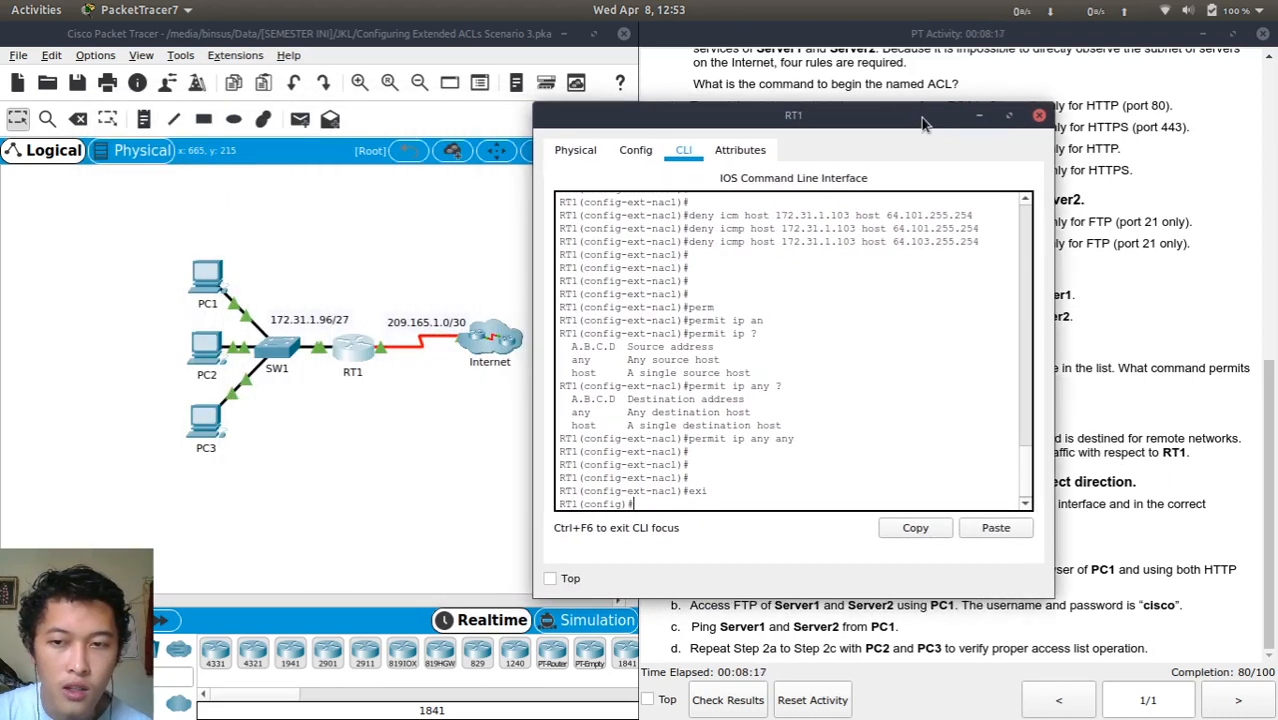
left_click(336, 476)
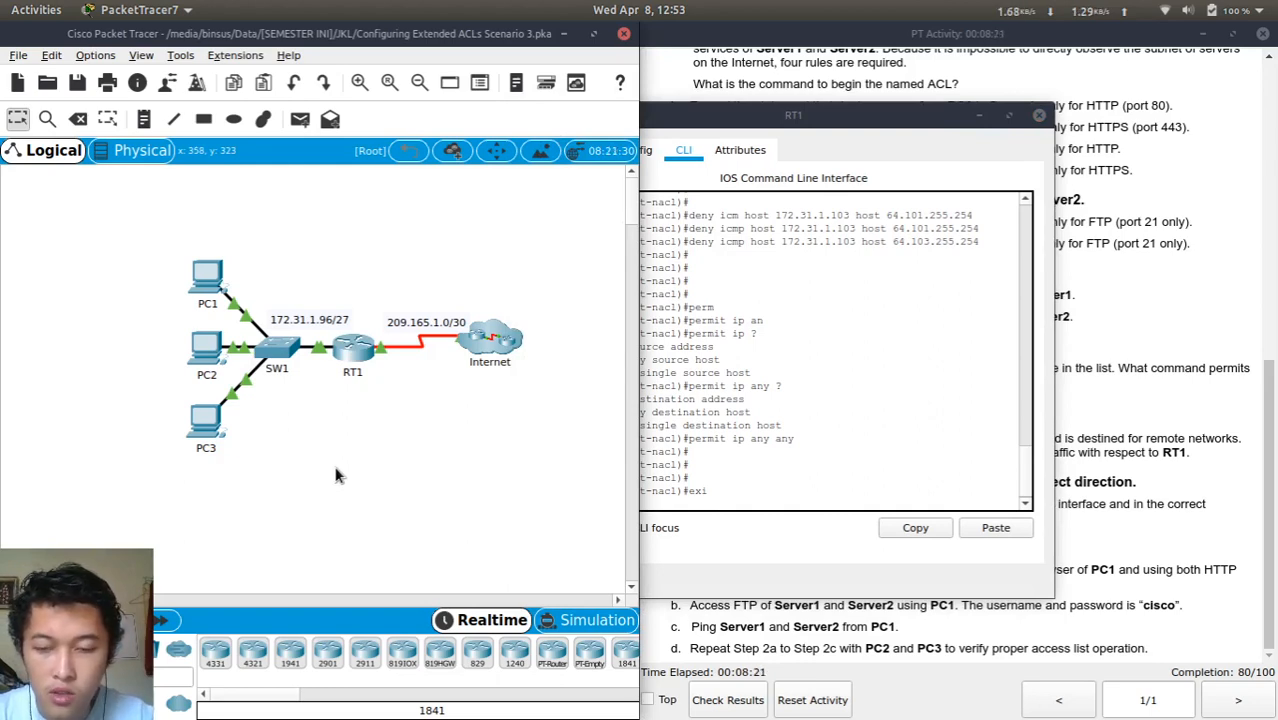
scroll(336, 476, "up", 3)
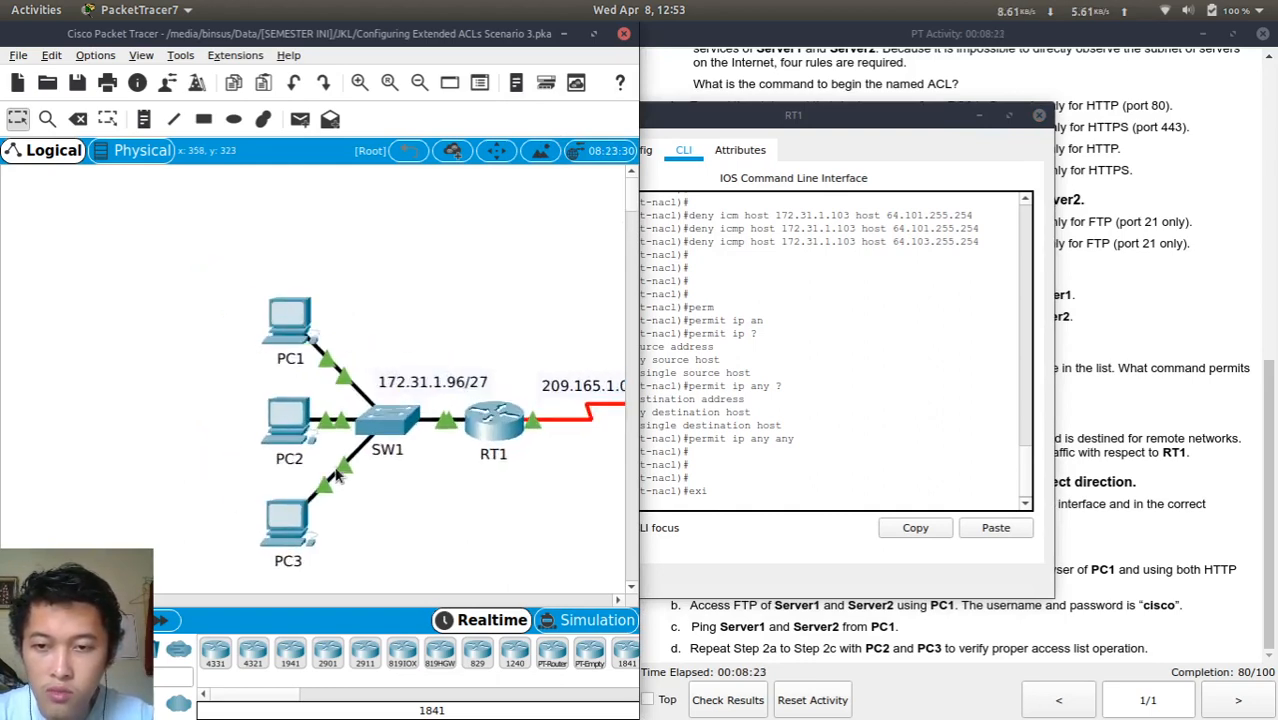
scroll(435, 512, "right", 3)
scroll(435, 512, "down", 1)
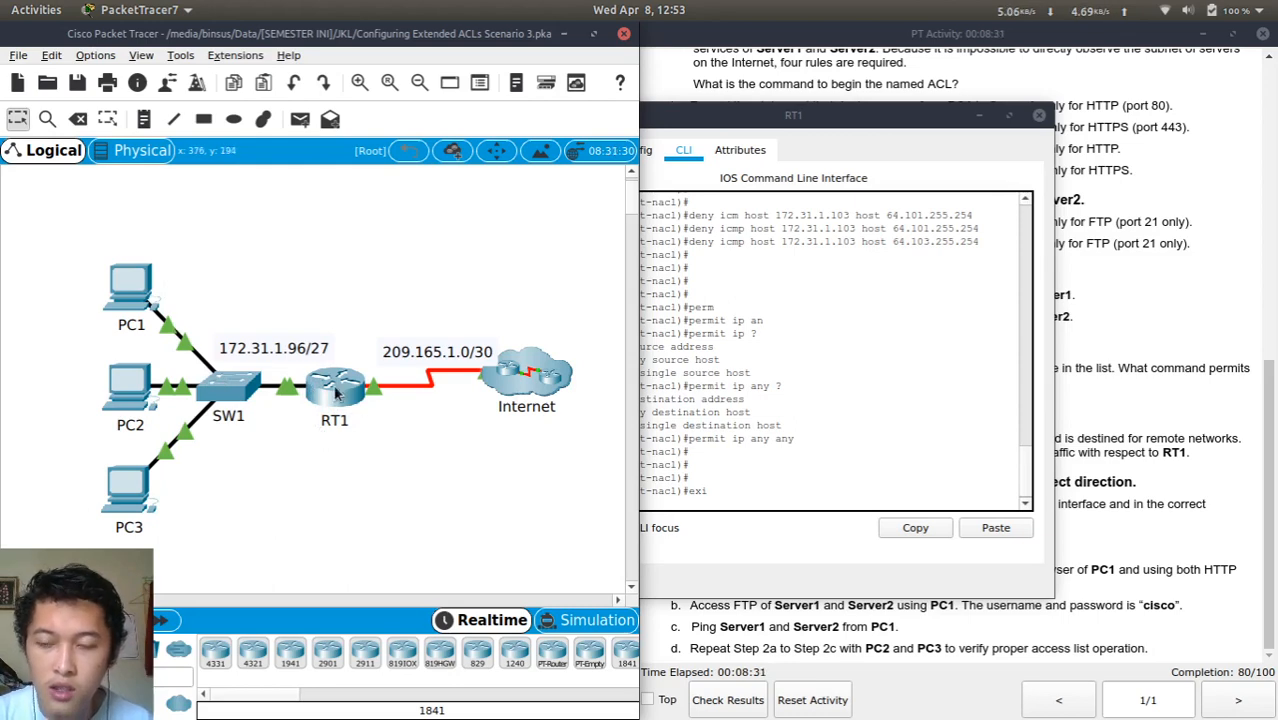
mouse_move(337, 394)
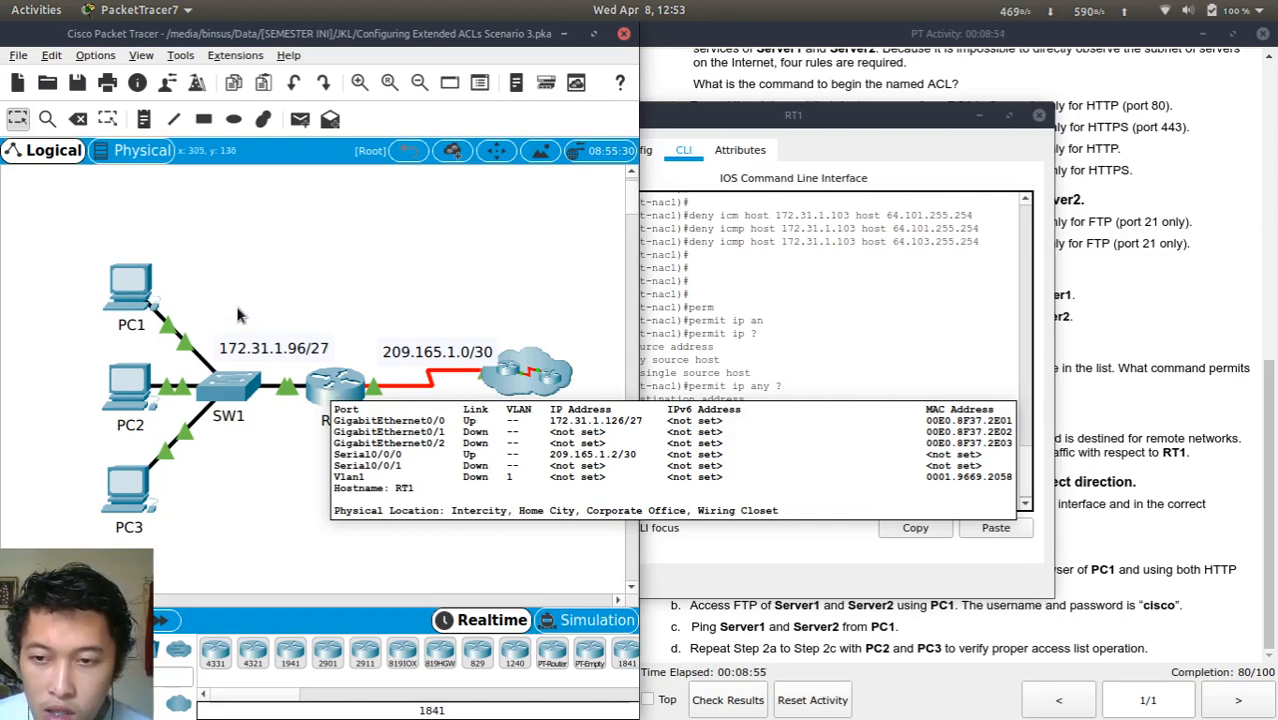
left_click(1143, 395)
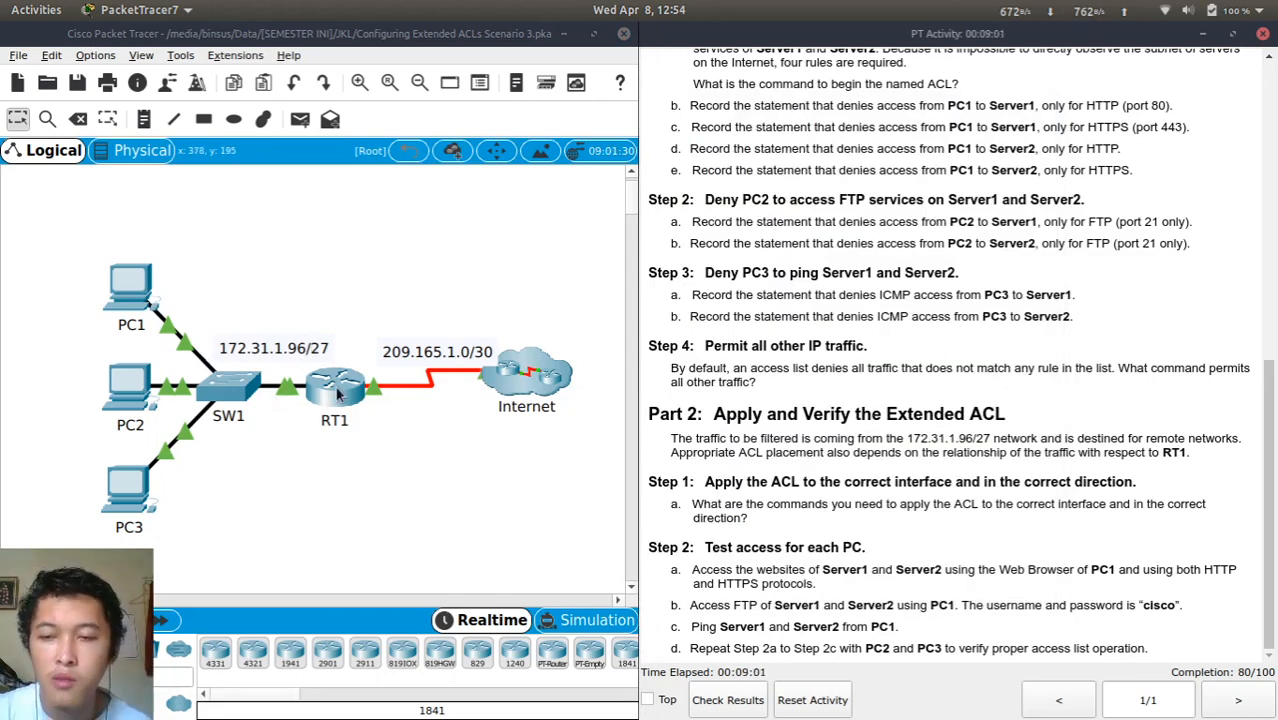
Enter interface configuration for gigabitEthernet 0/0 on RT1
left_click(338, 395)
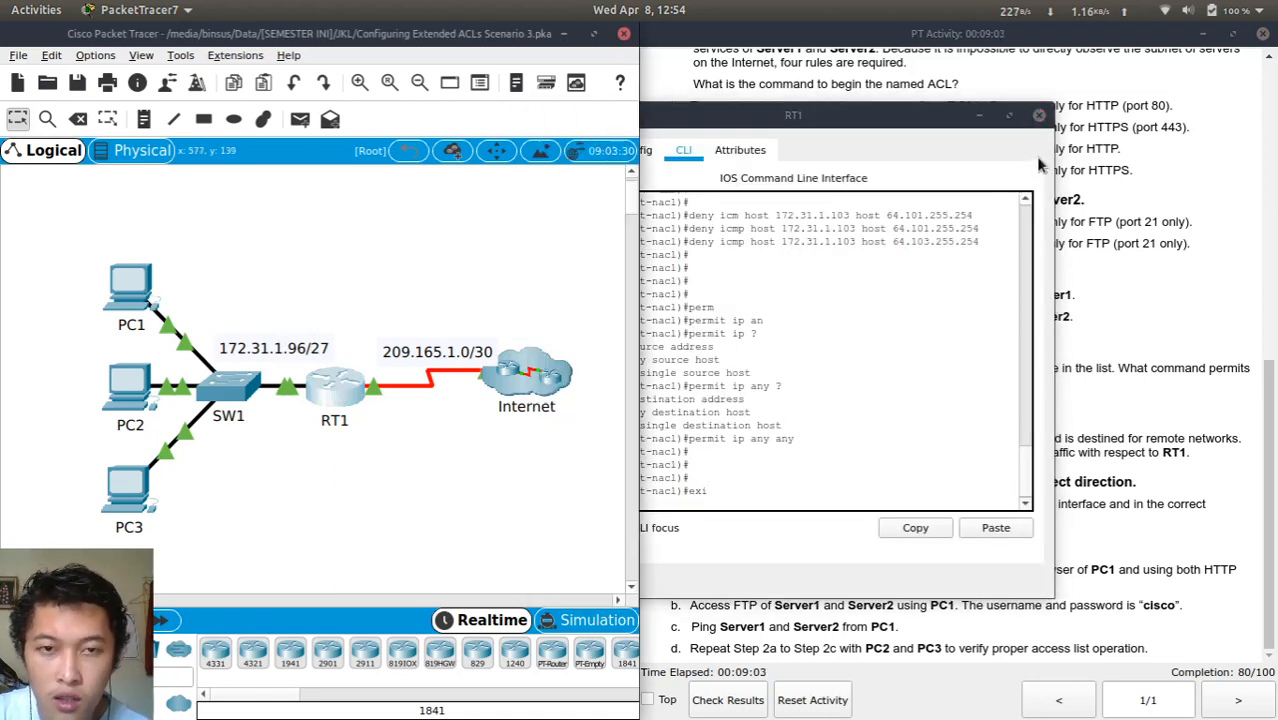
left_click_drag(914, 124, 759, 86)
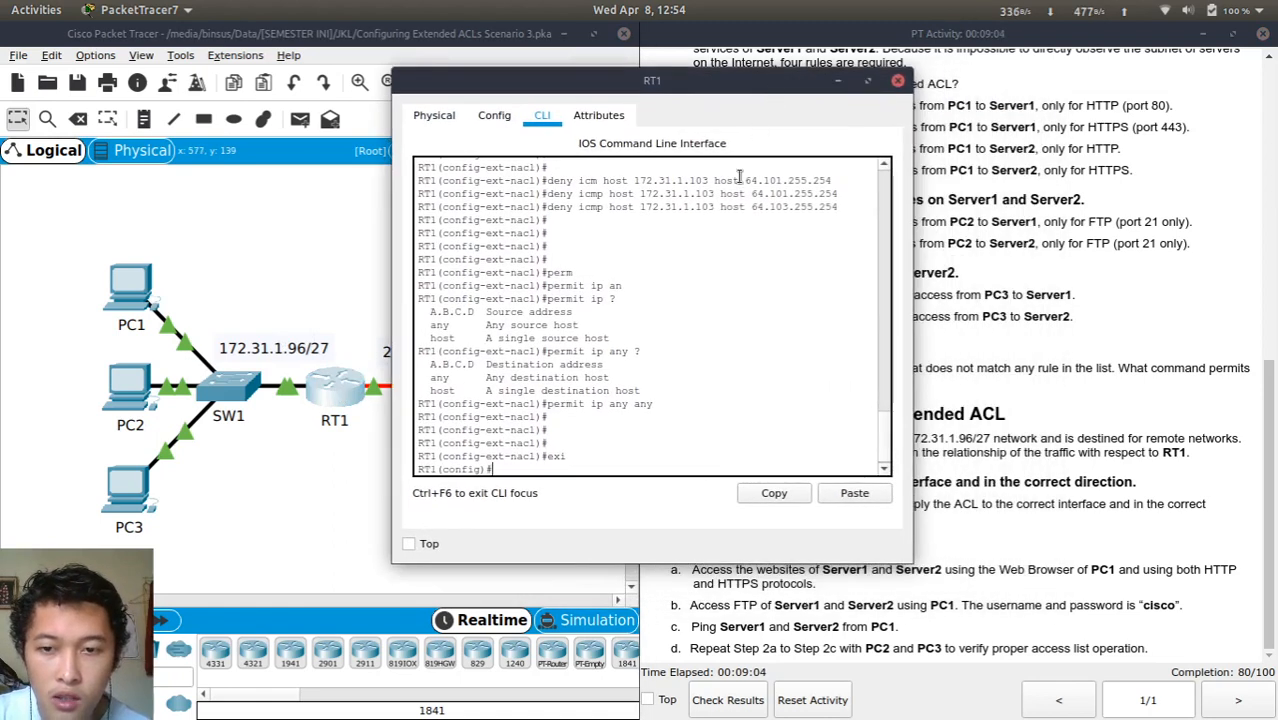
left_click(710, 285)
type("con")
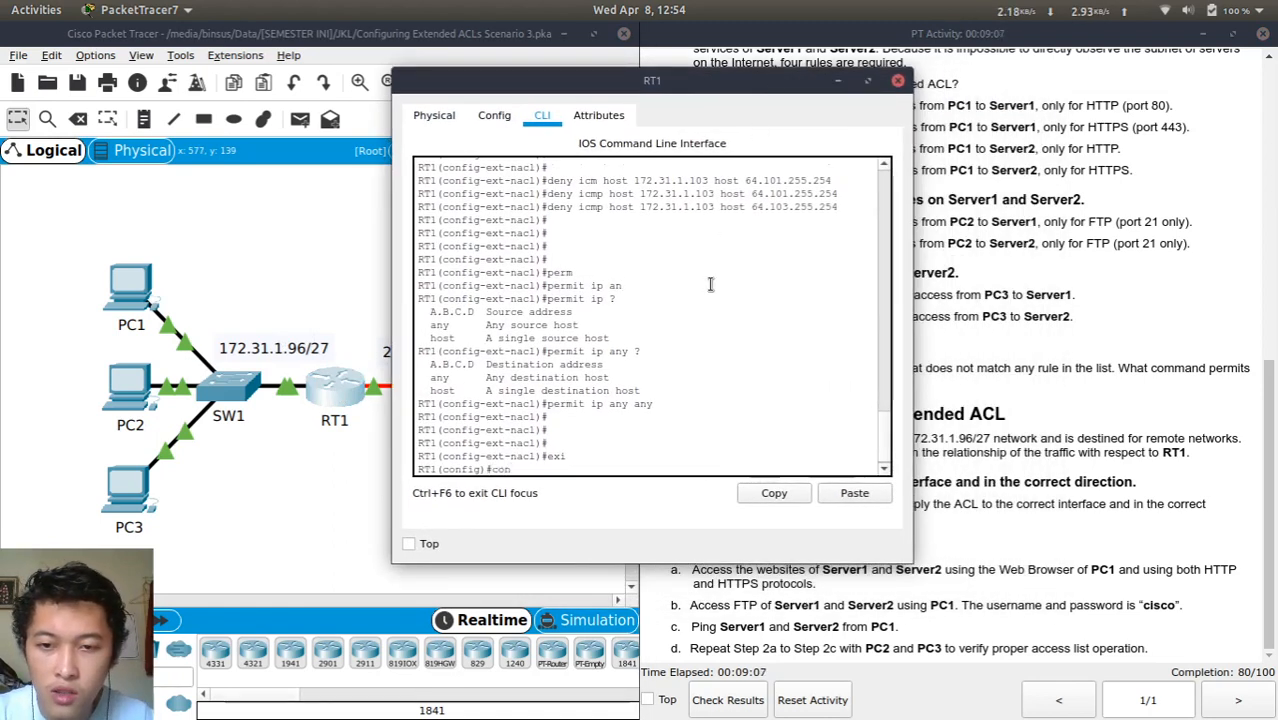
key("Tab")
key("BackSpace")
key("BackSpace")
key("BackSpace")
key("BackSpace")
key("BackSpace")
key("BackSpace")
key("BackSpace")
key("BackSpace")
key("BackSpace")
key("BackSpace")
key("BackSpace")
key("BackSpace")
key("BackSpace")
key("BackSpace")
key("BackSpace")
key("BackSpace")
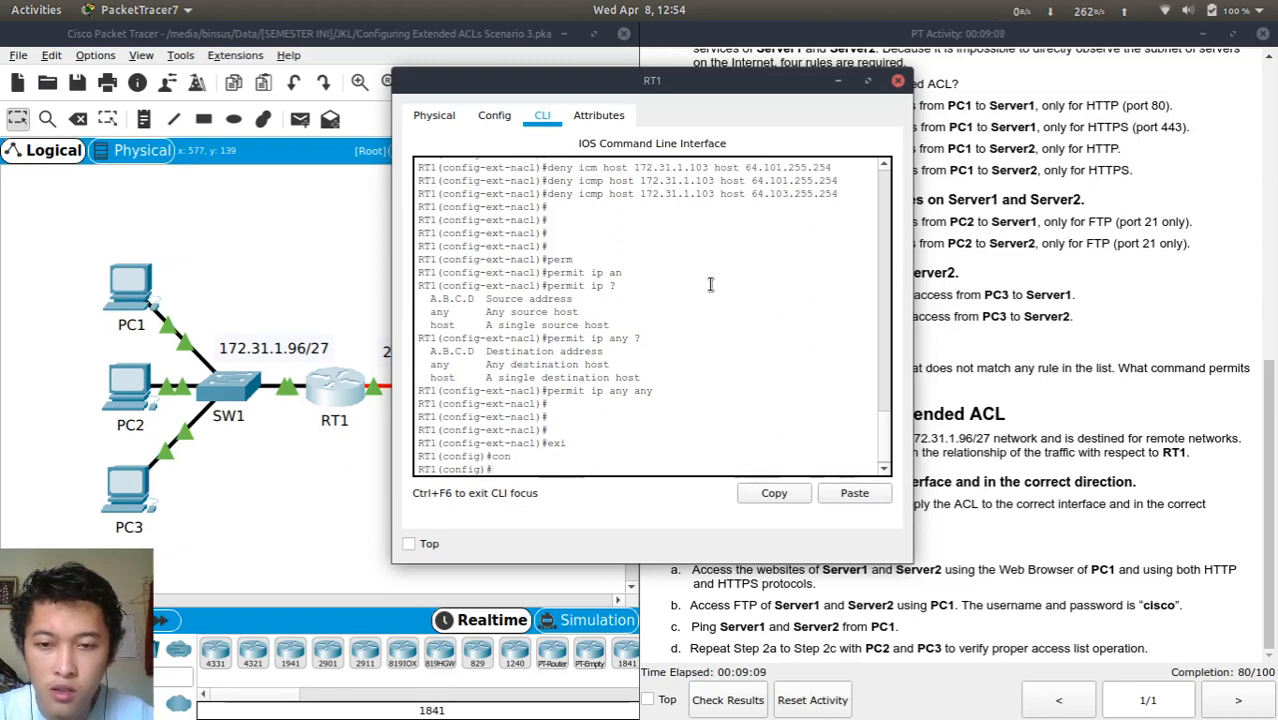
type("inter")
key("Tab")
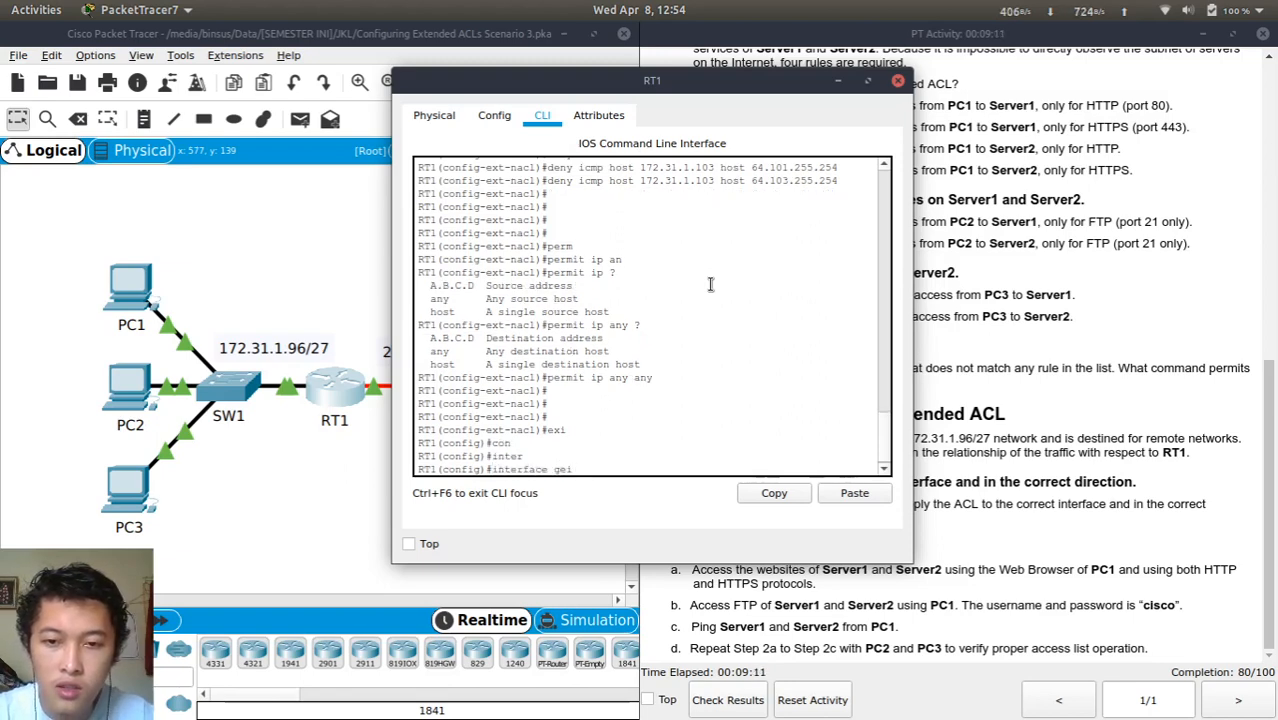
type("gei")
key("BackSpace")
key("BackSpace")
type("ig")
key("Tab")
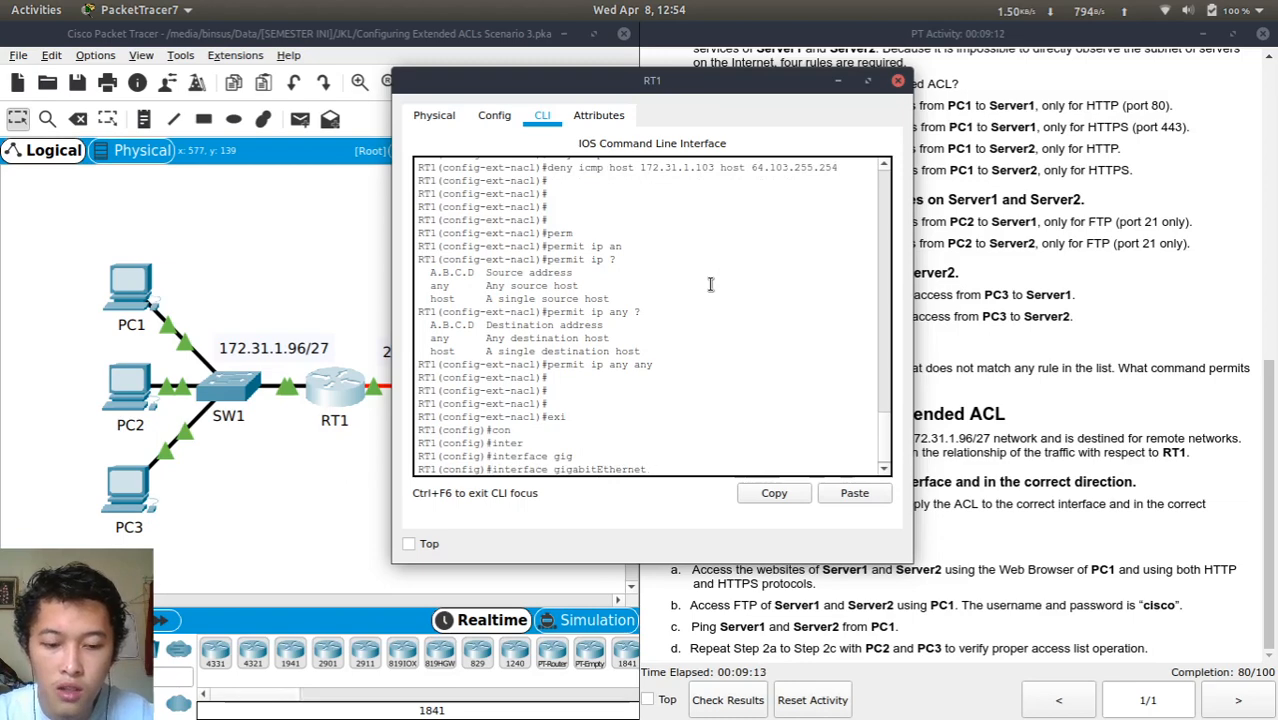
type("0/0")
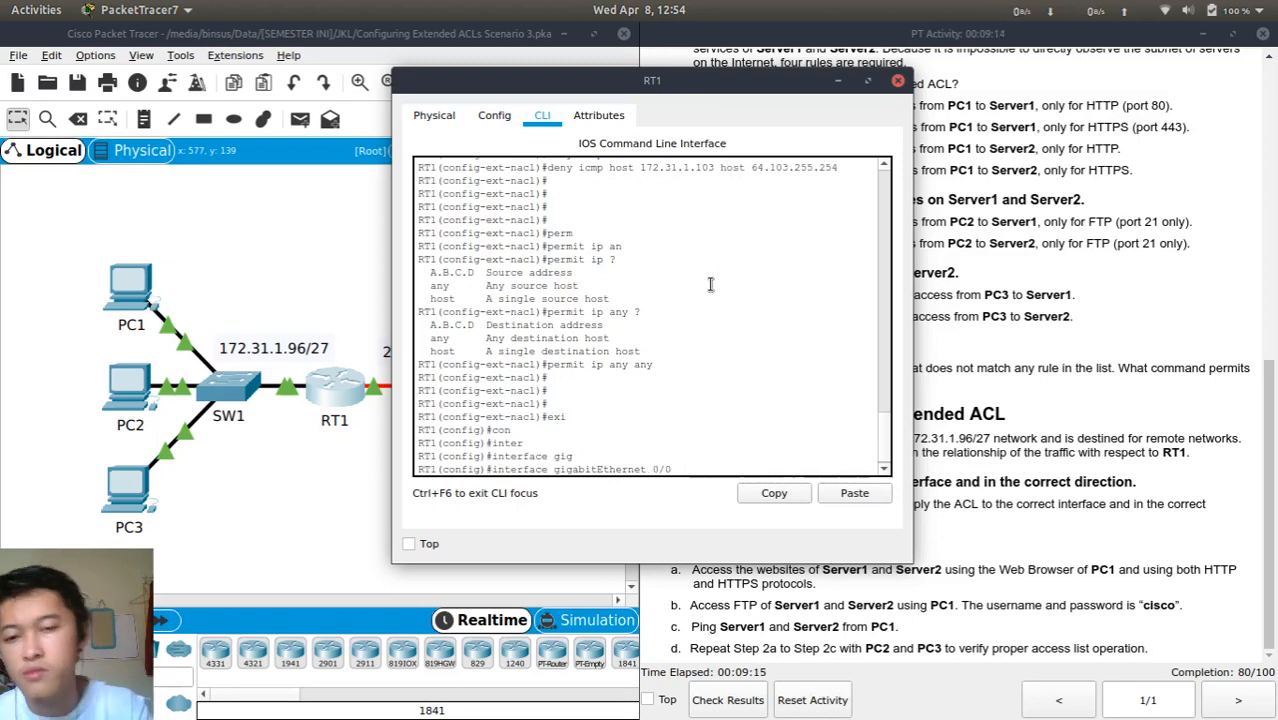
key("Return")
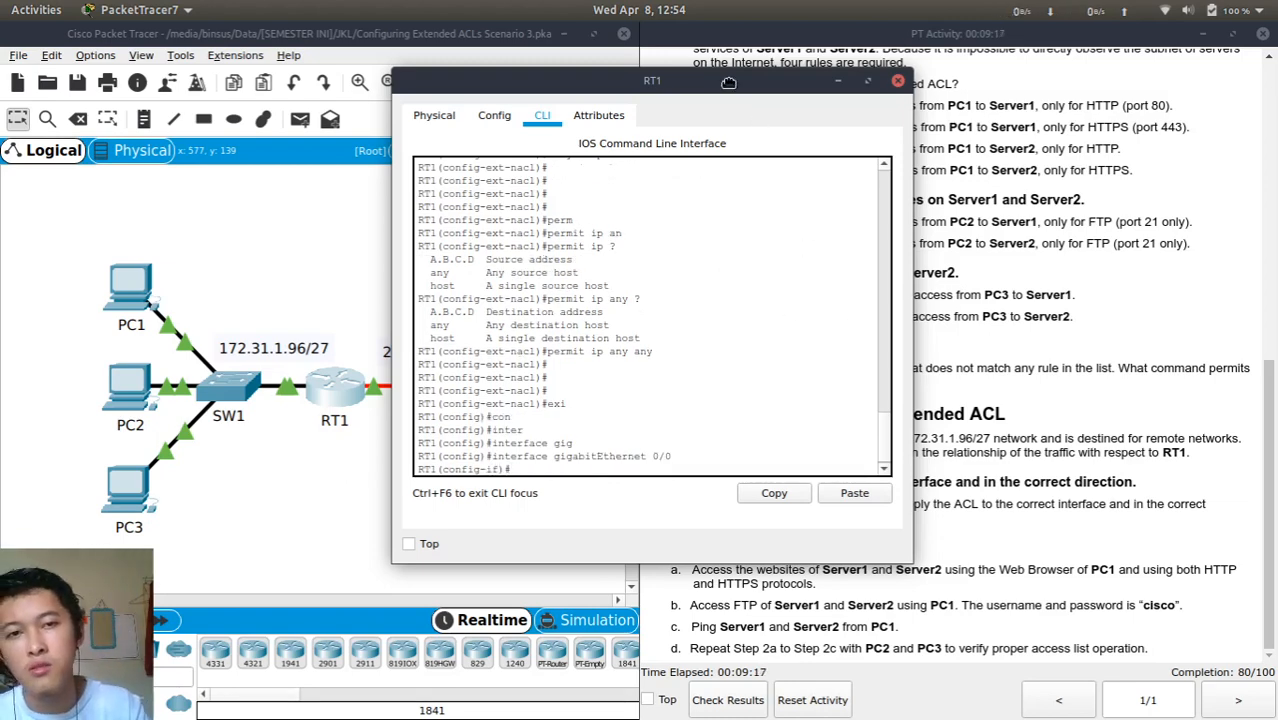
Apply the ACL inbound with 'ip access-group ACL in'
left_click_drag(730, 88, 593, 75)
type("ip")
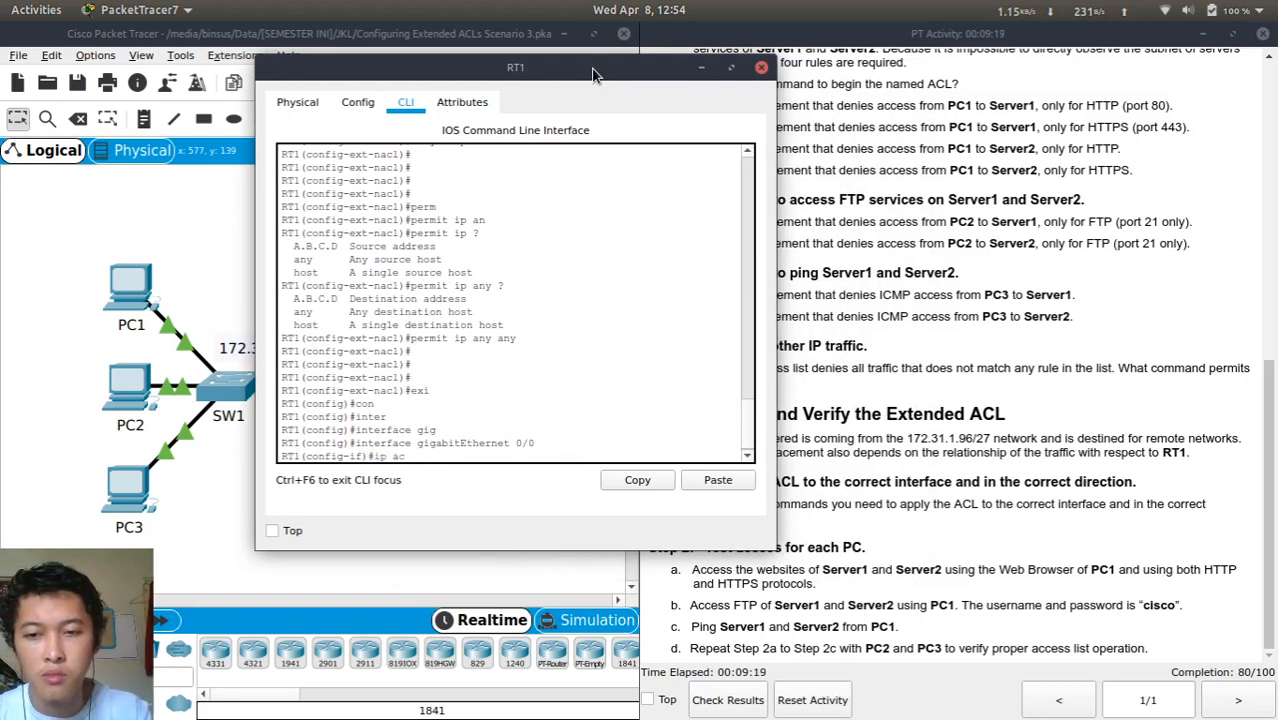
type(" ac")
key("Tab")
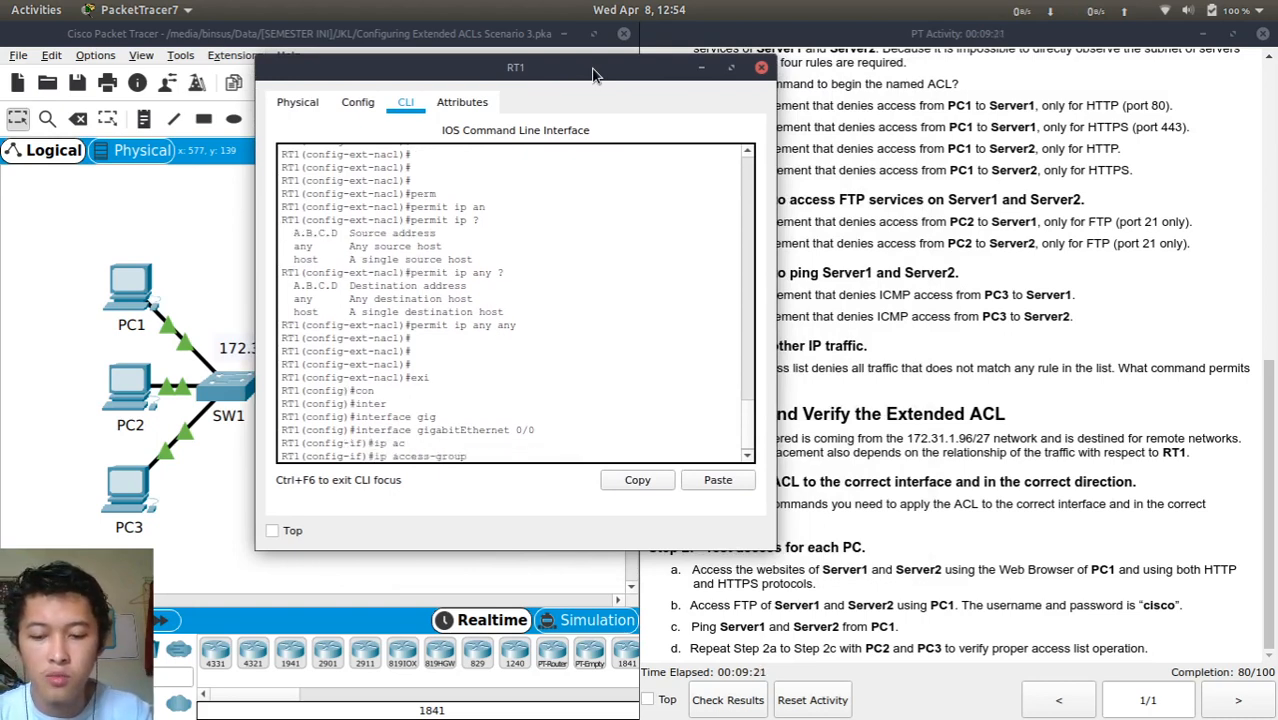
type("?")
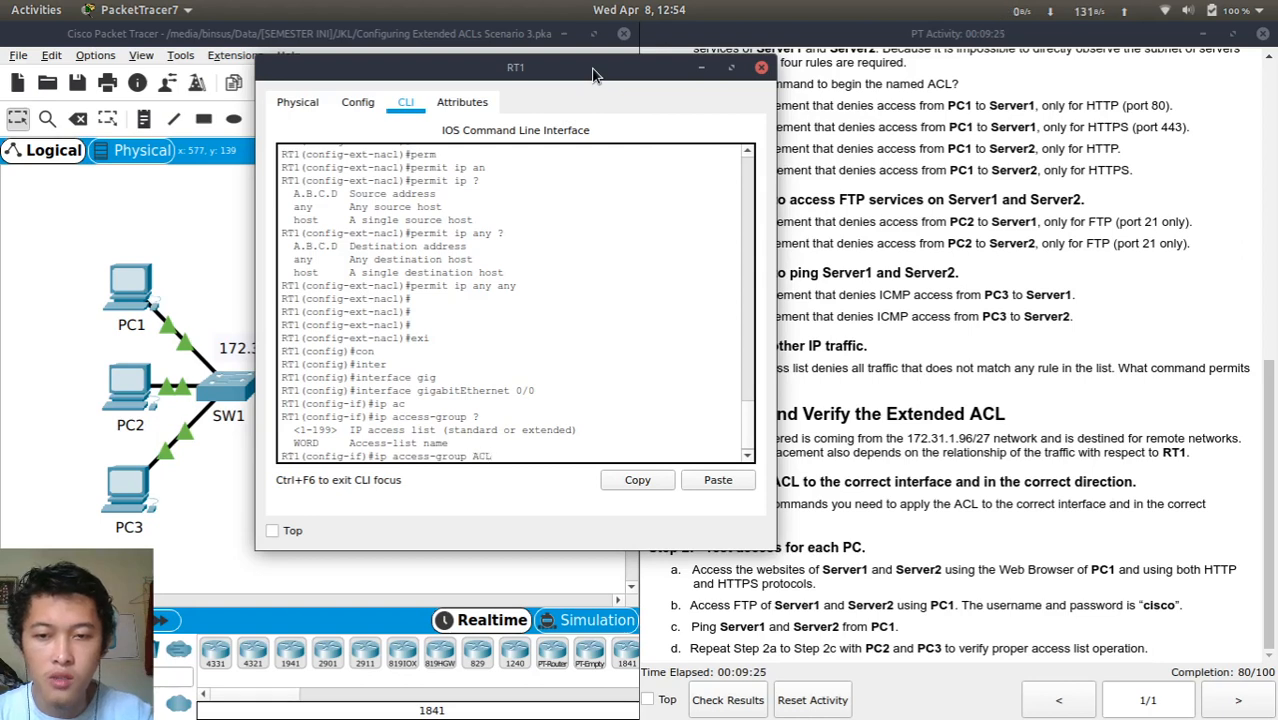
type("ACL")
key("Return")
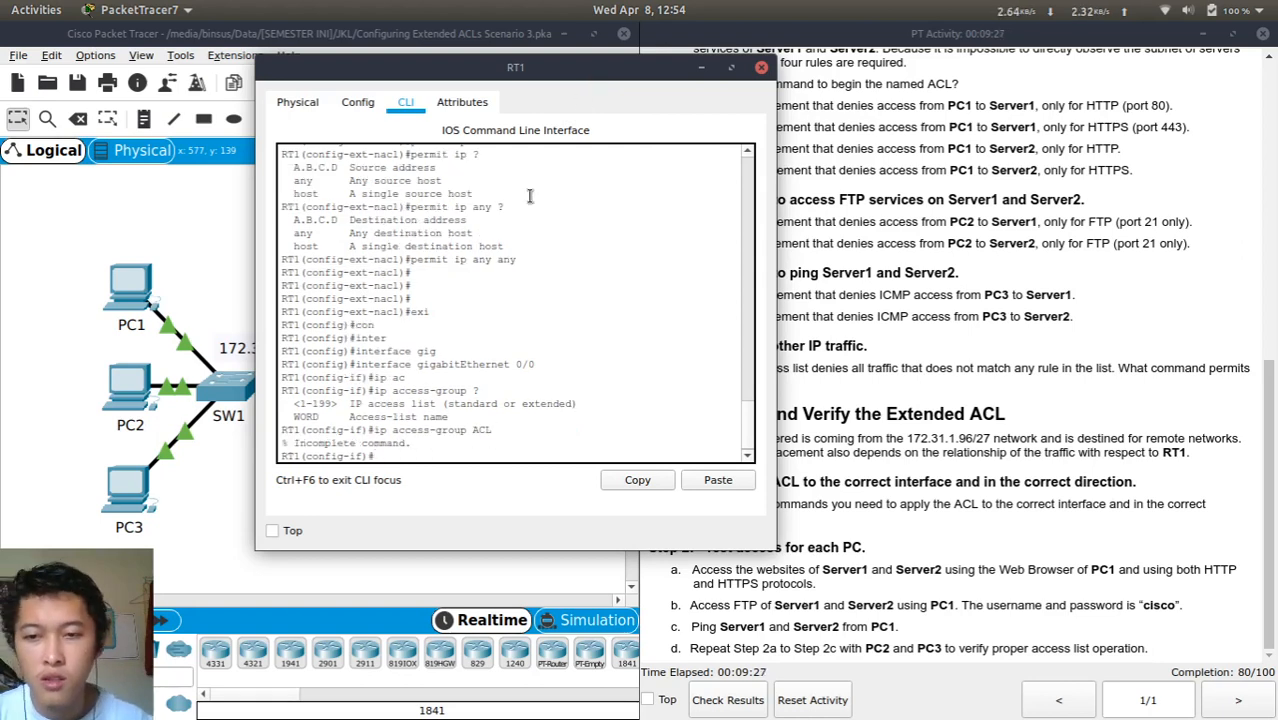
key("Up")
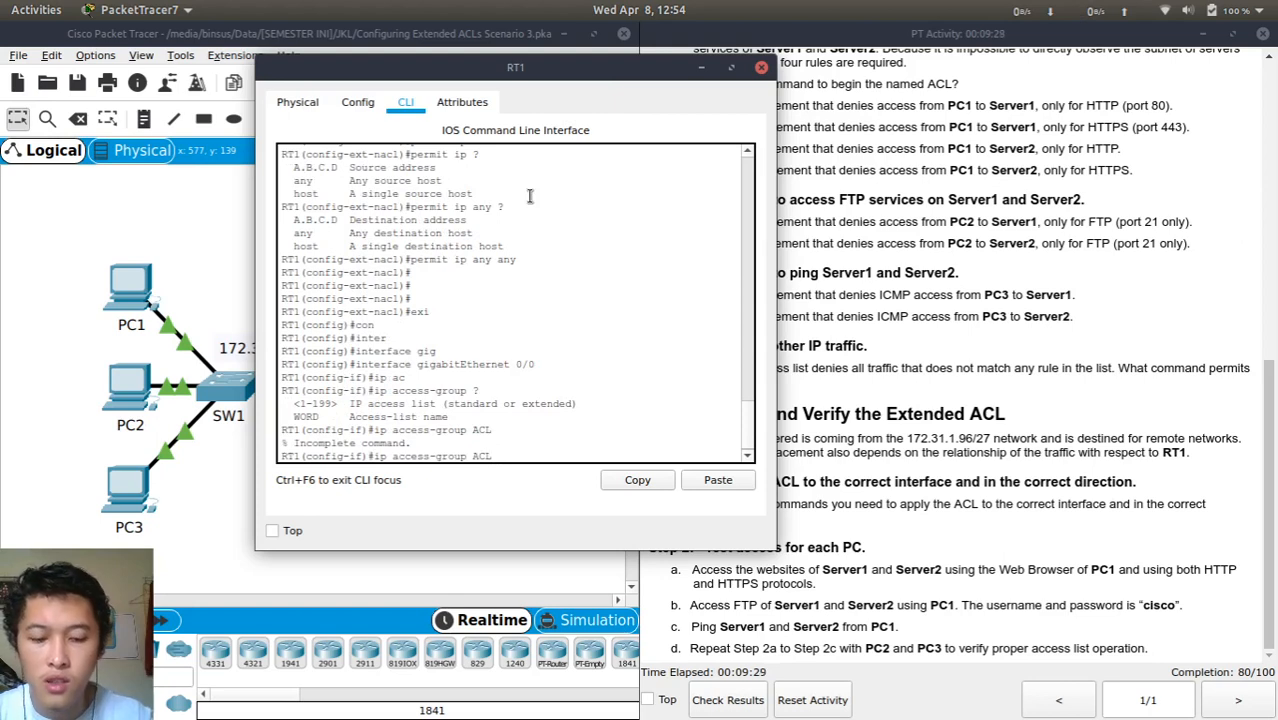
type("?")
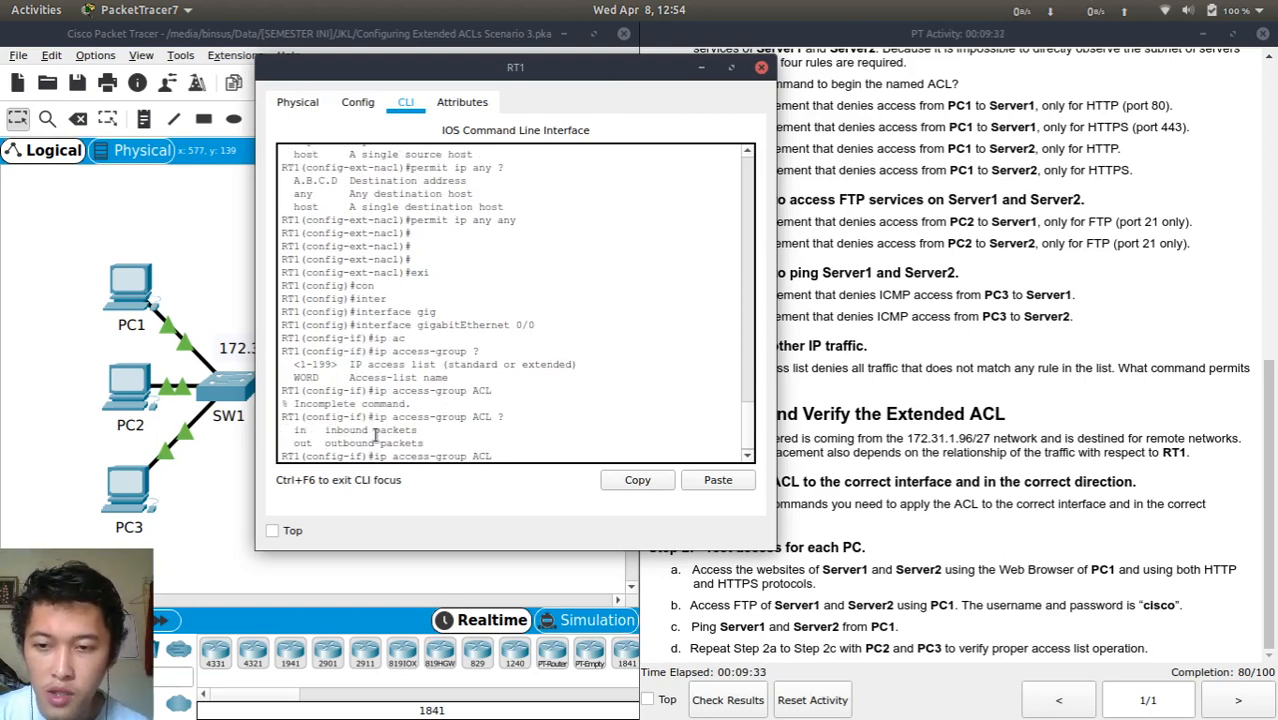
left_click_drag(464, 71, 741, 76)
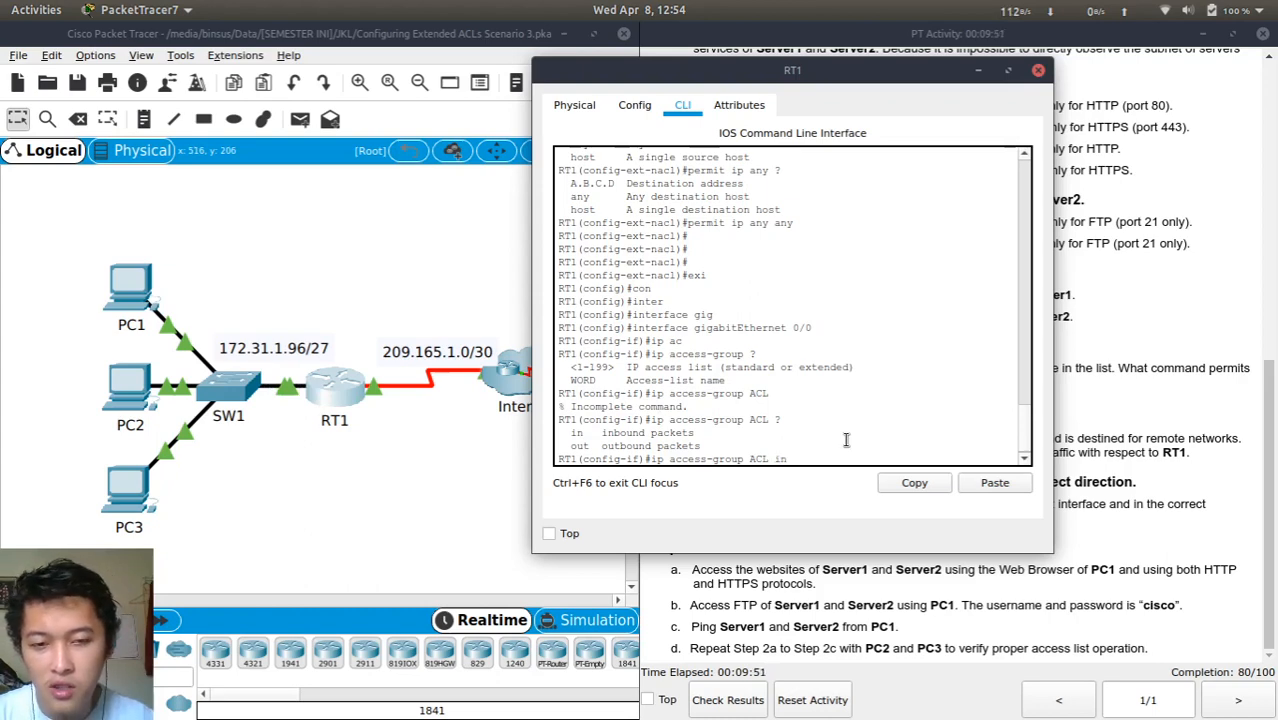
key("Return")
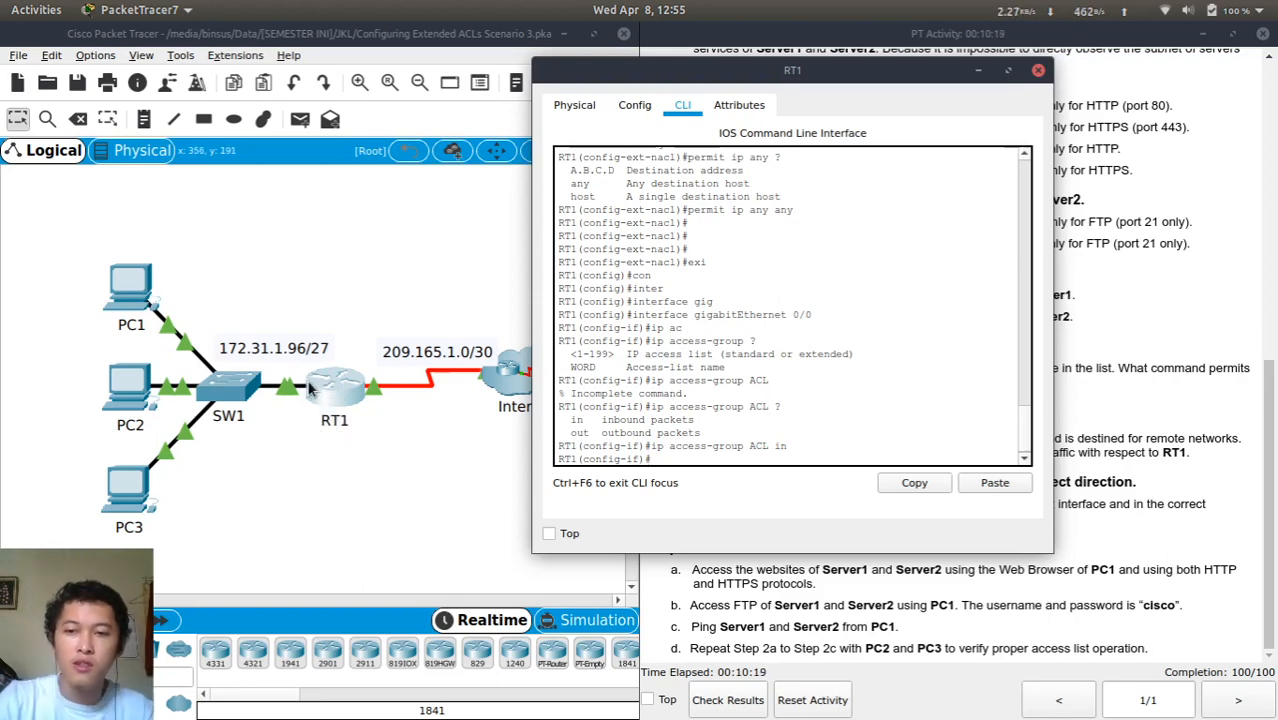
Exit interface and global configuration, log out of RT1's console and close its window
left_click(1037, 72)
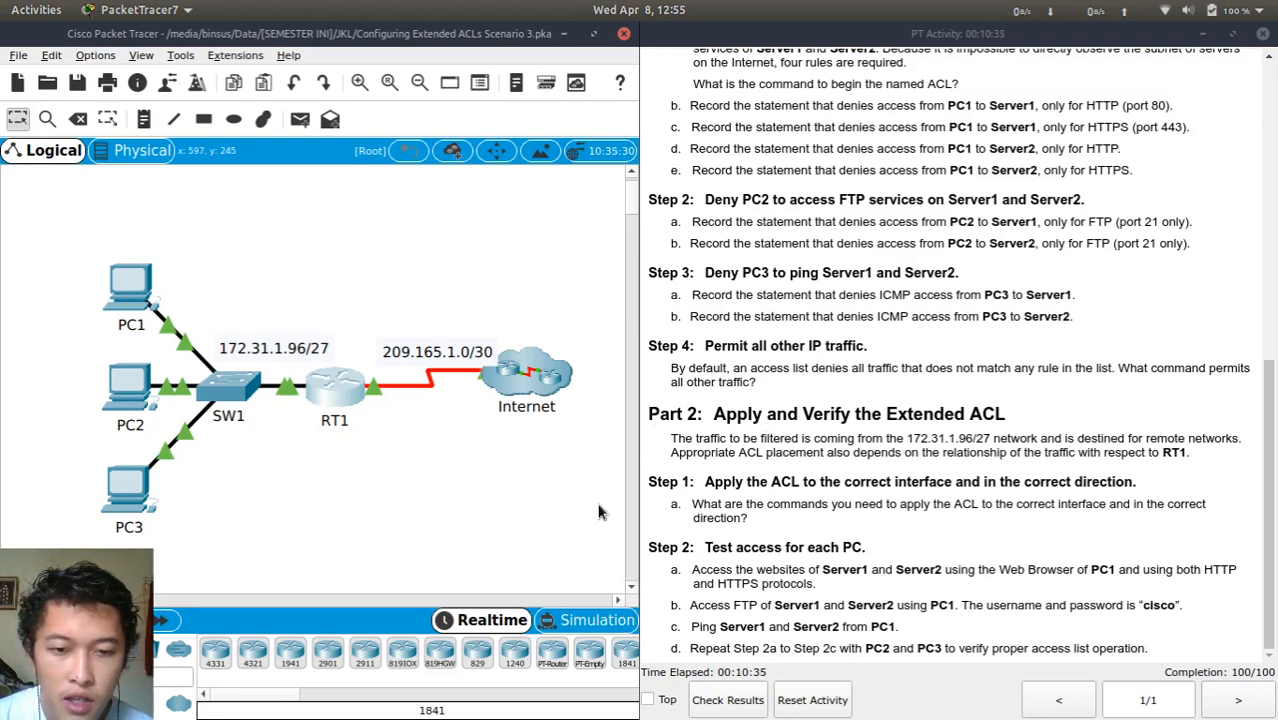
left_click(338, 404)
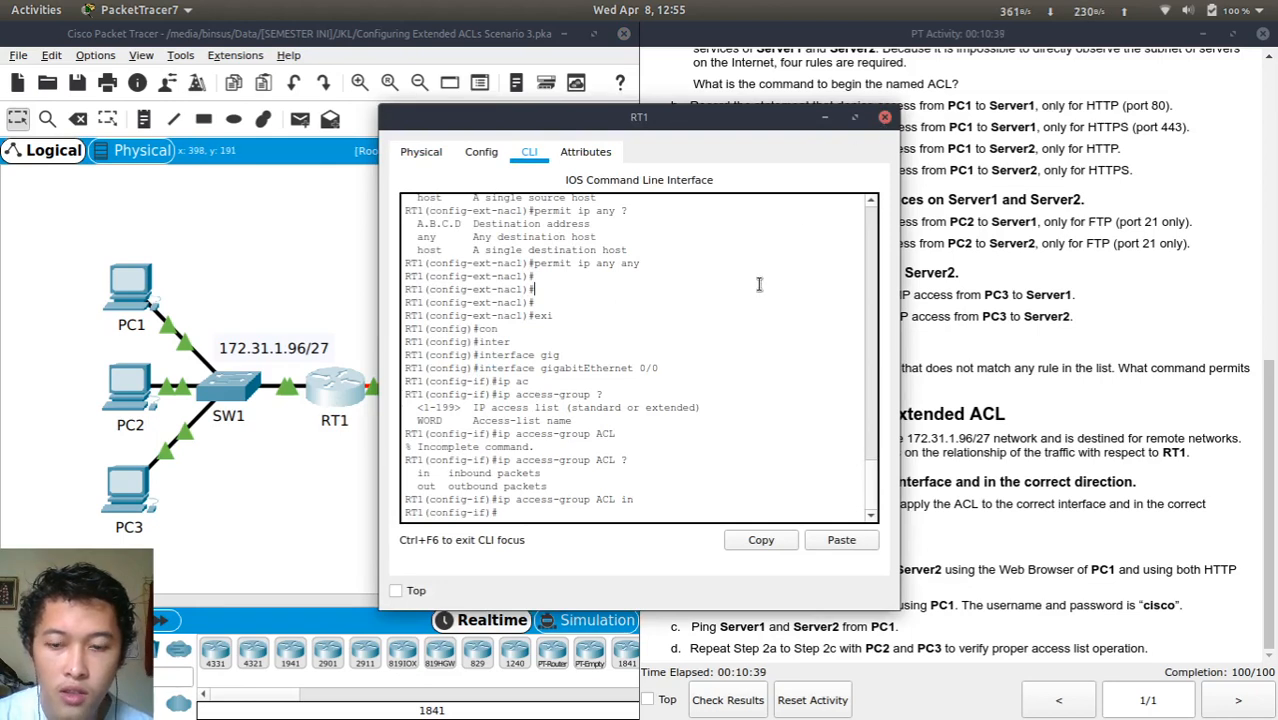
type("ex")
key("Return")
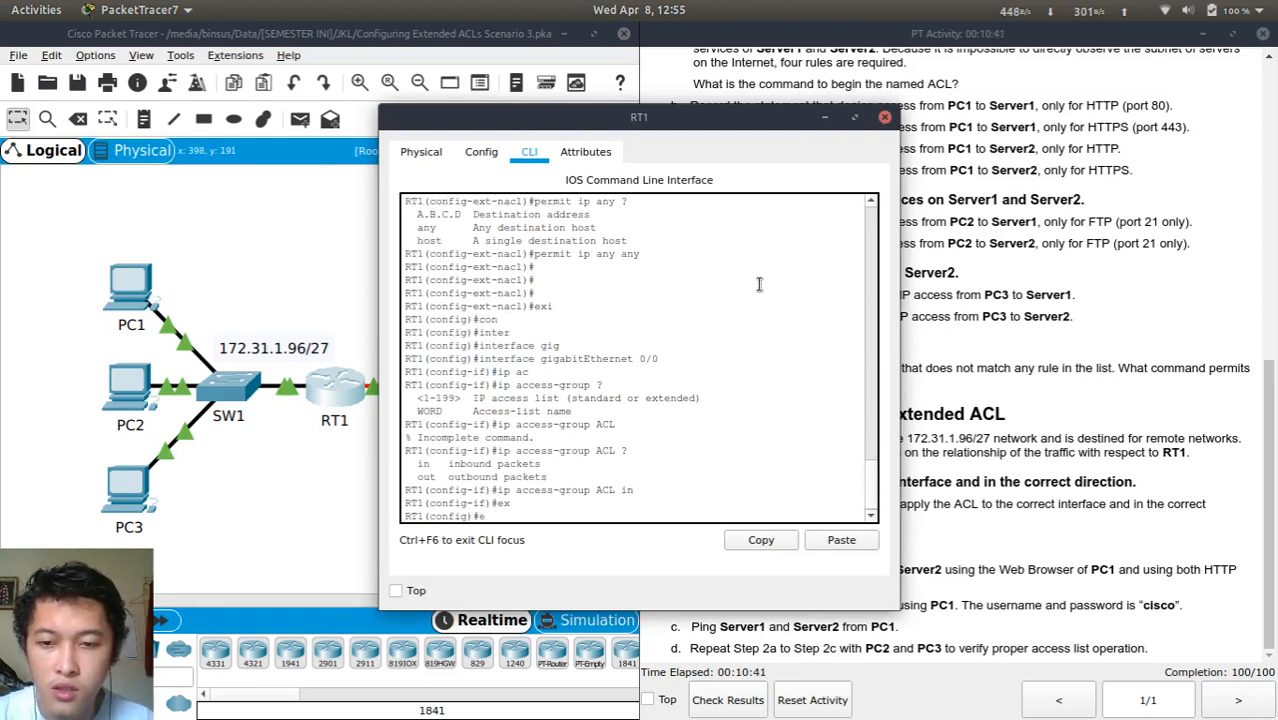
type("ex")
key("Return")
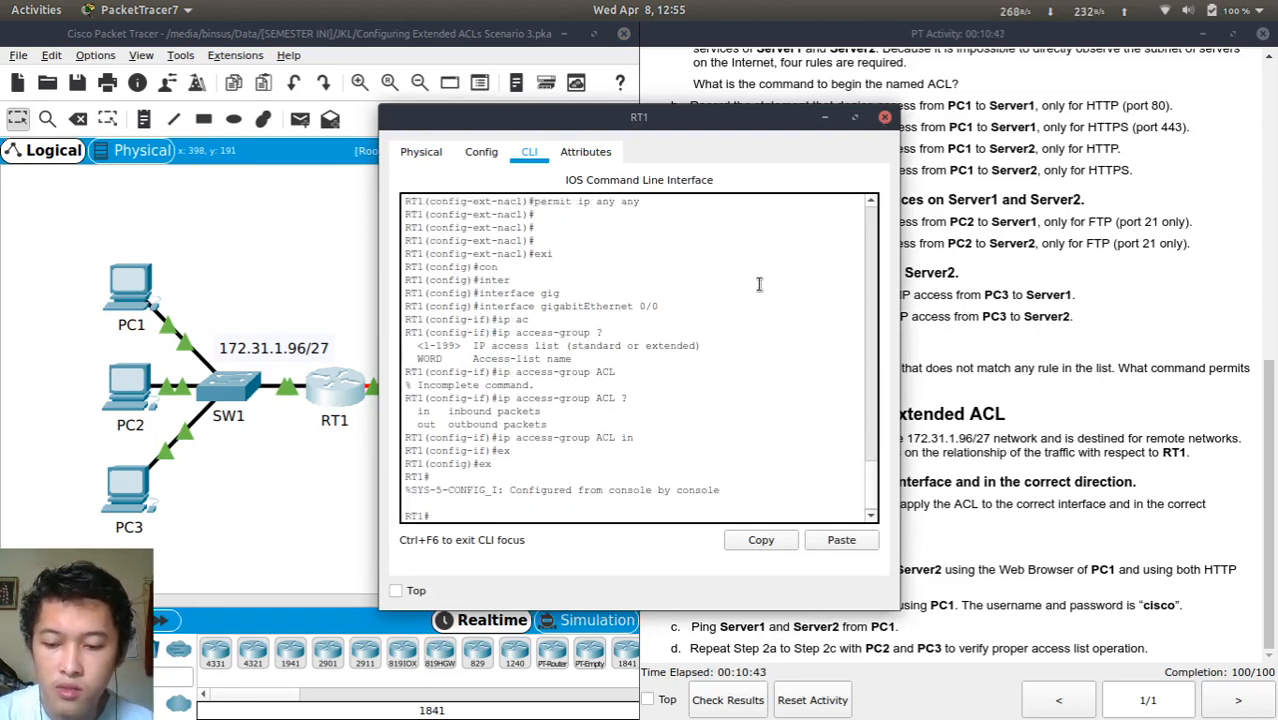
type("exit")
key("Return")
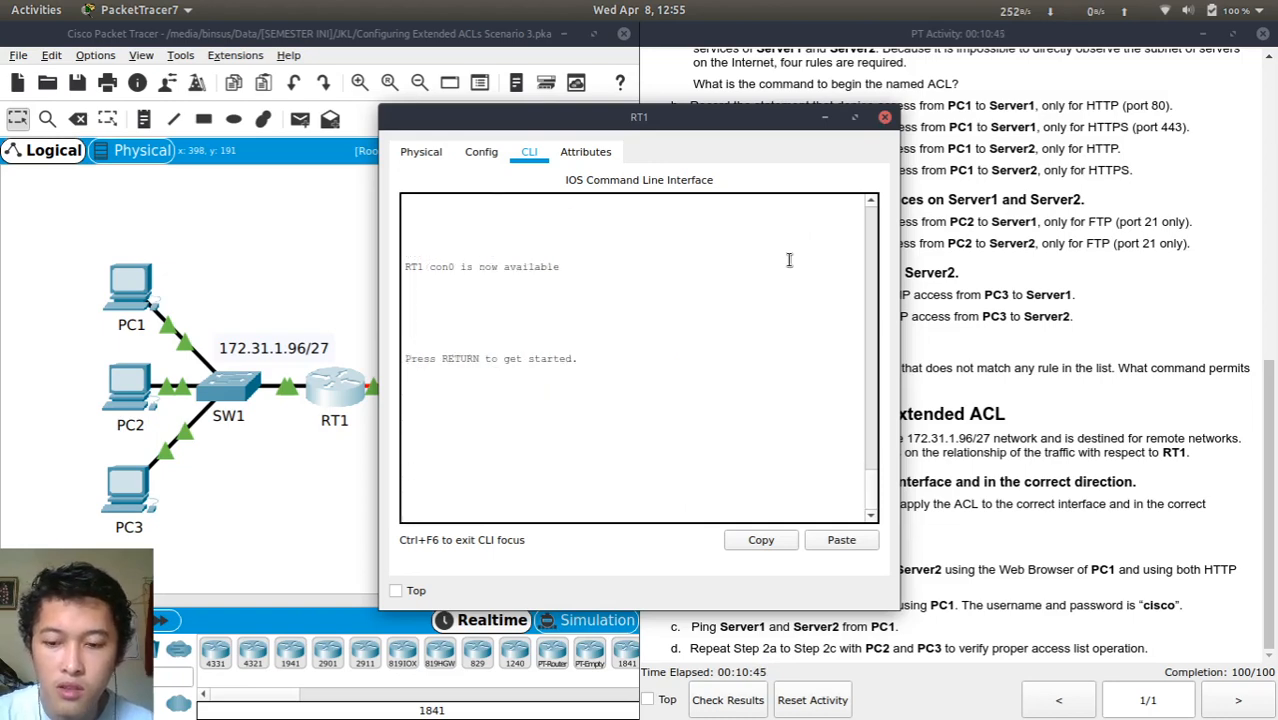
key("alt+F4")
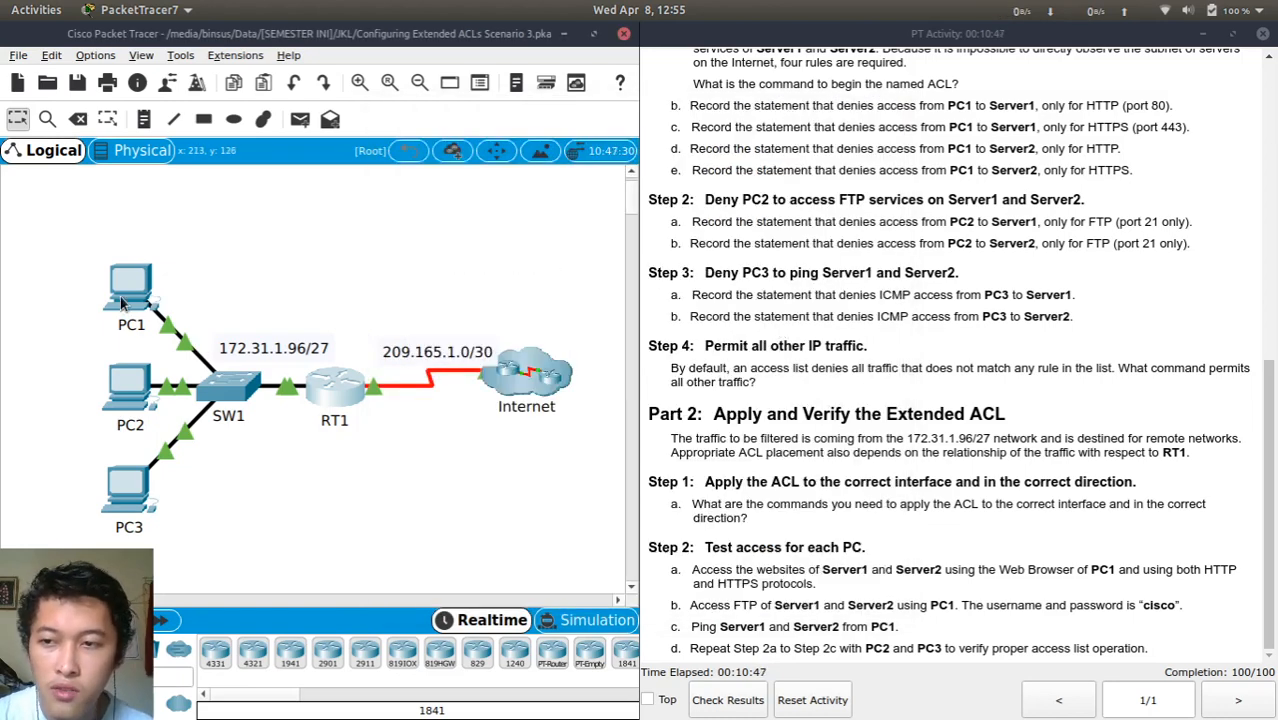
Open PC1's window and try its Config tab, dismissing the locked-interface warning twice
left_click(128, 298)
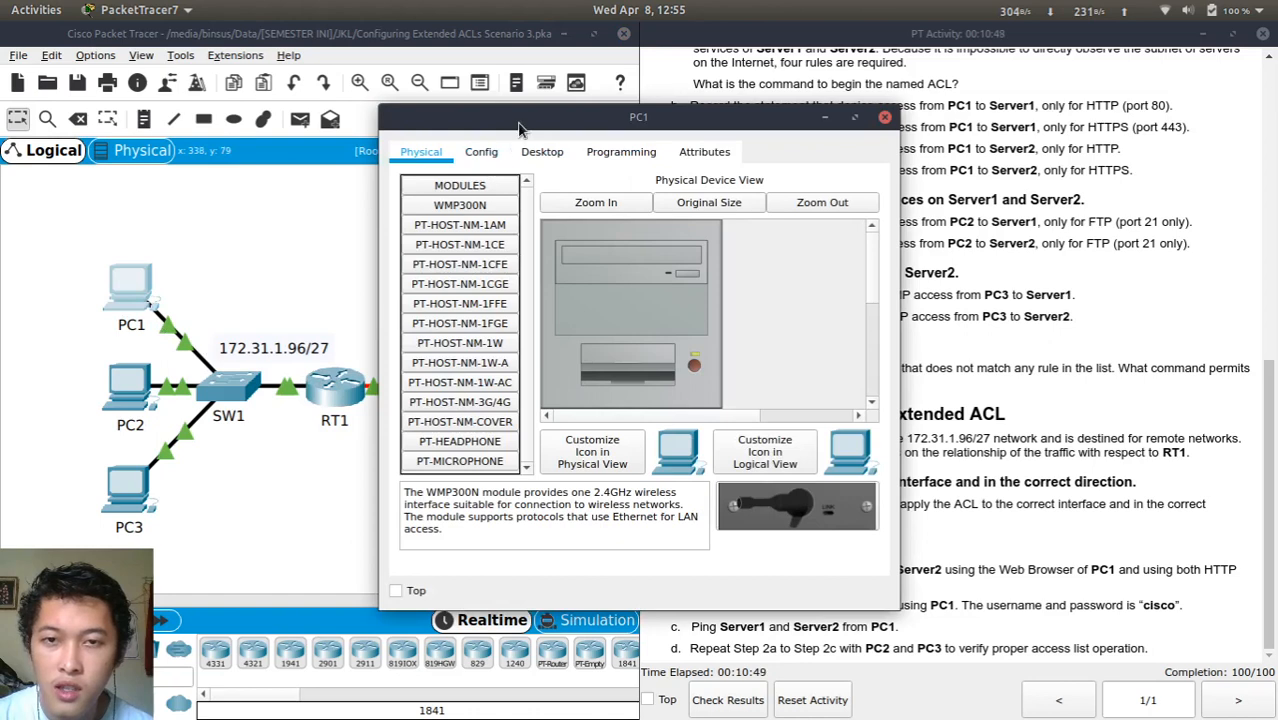
left_click_drag(487, 122, 307, 111)
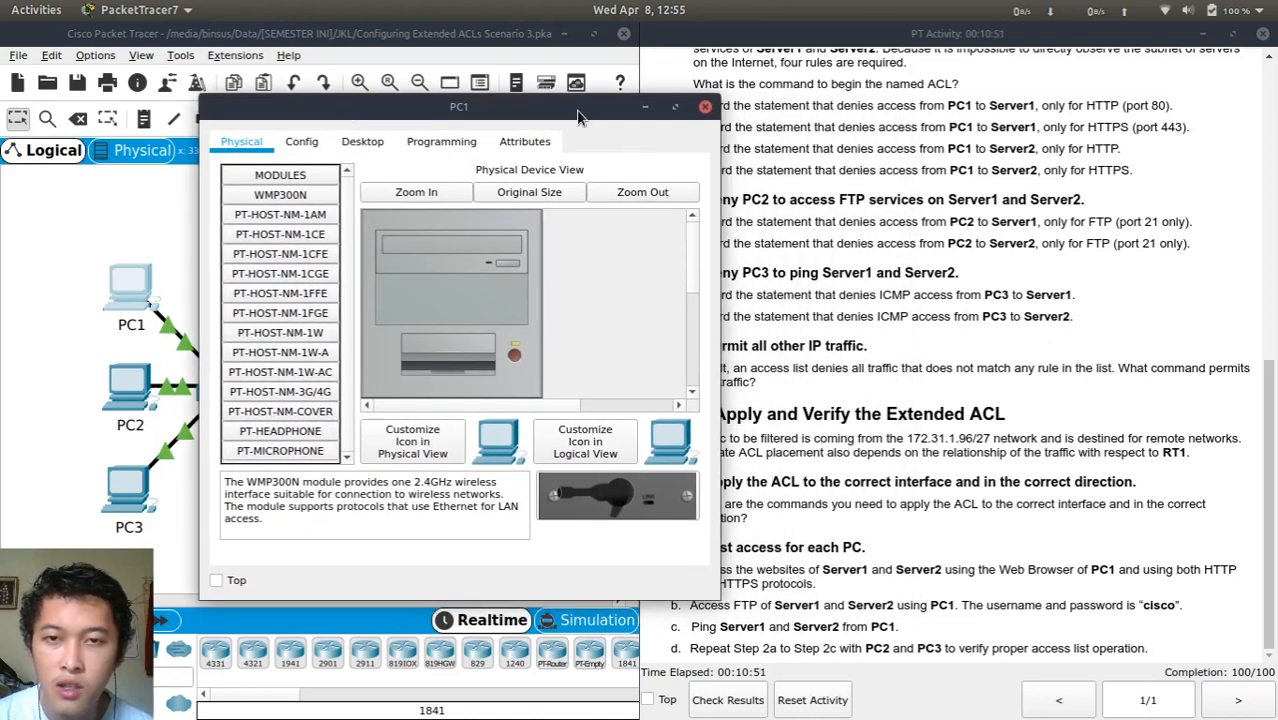
left_click_drag(572, 112, 553, 113)
left_click(300, 150)
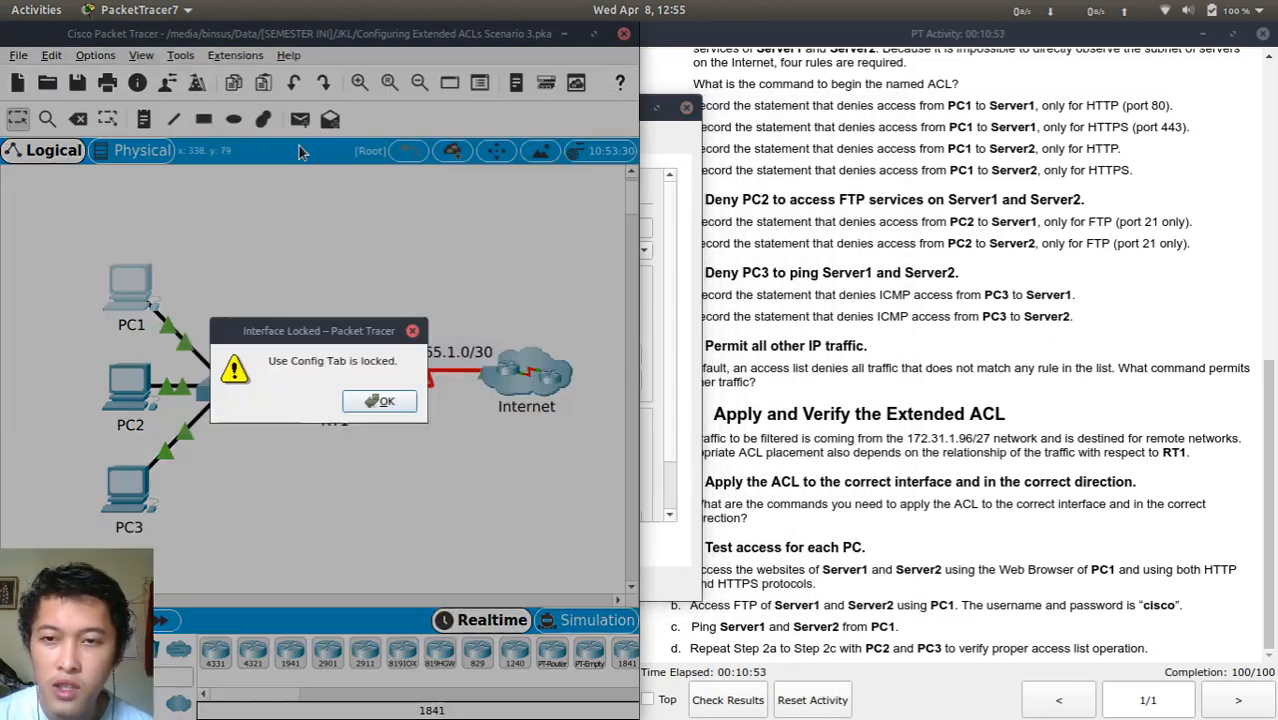
left_click(432, 398)
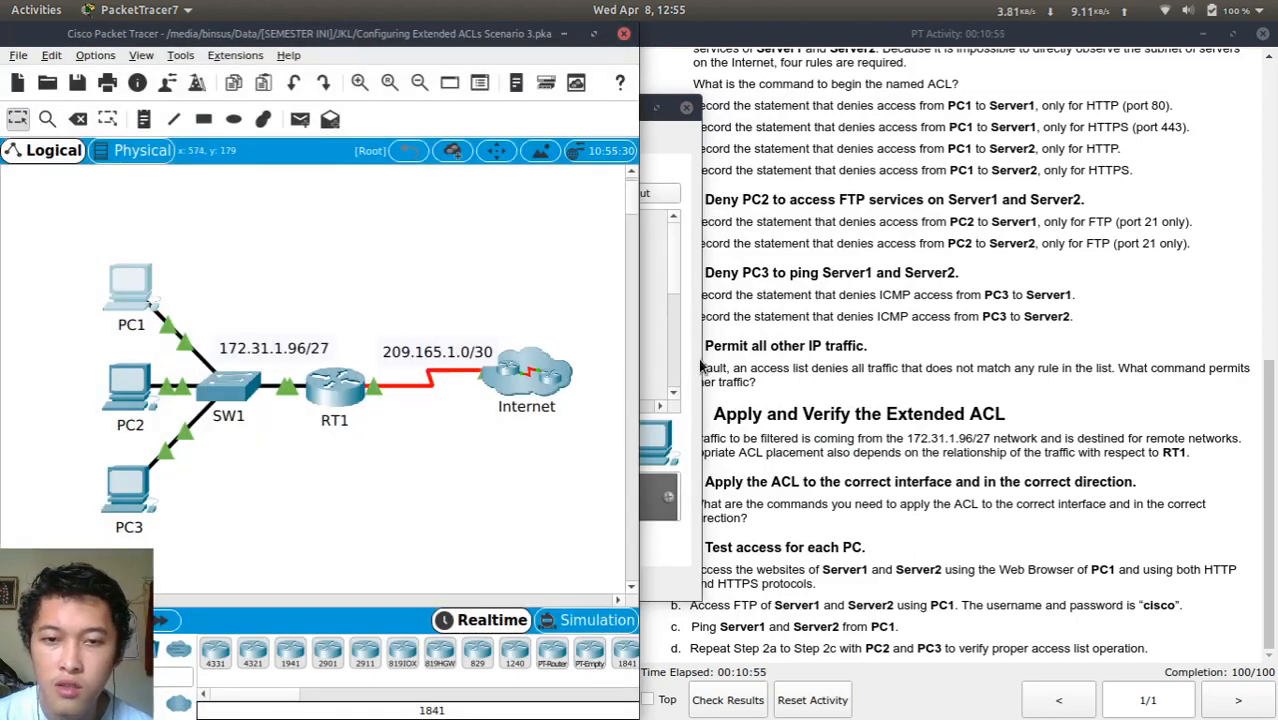
left_click(702, 366)
left_click(283, 150)
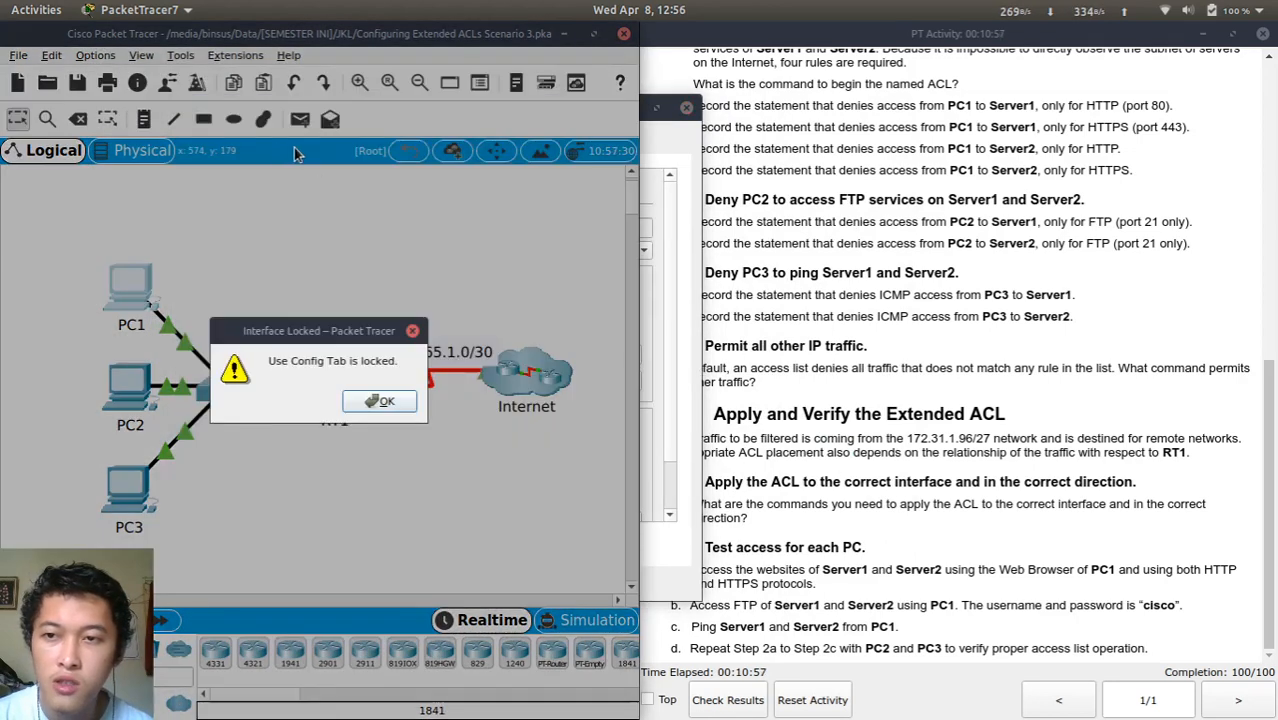
left_click(379, 401)
left_click(699, 352)
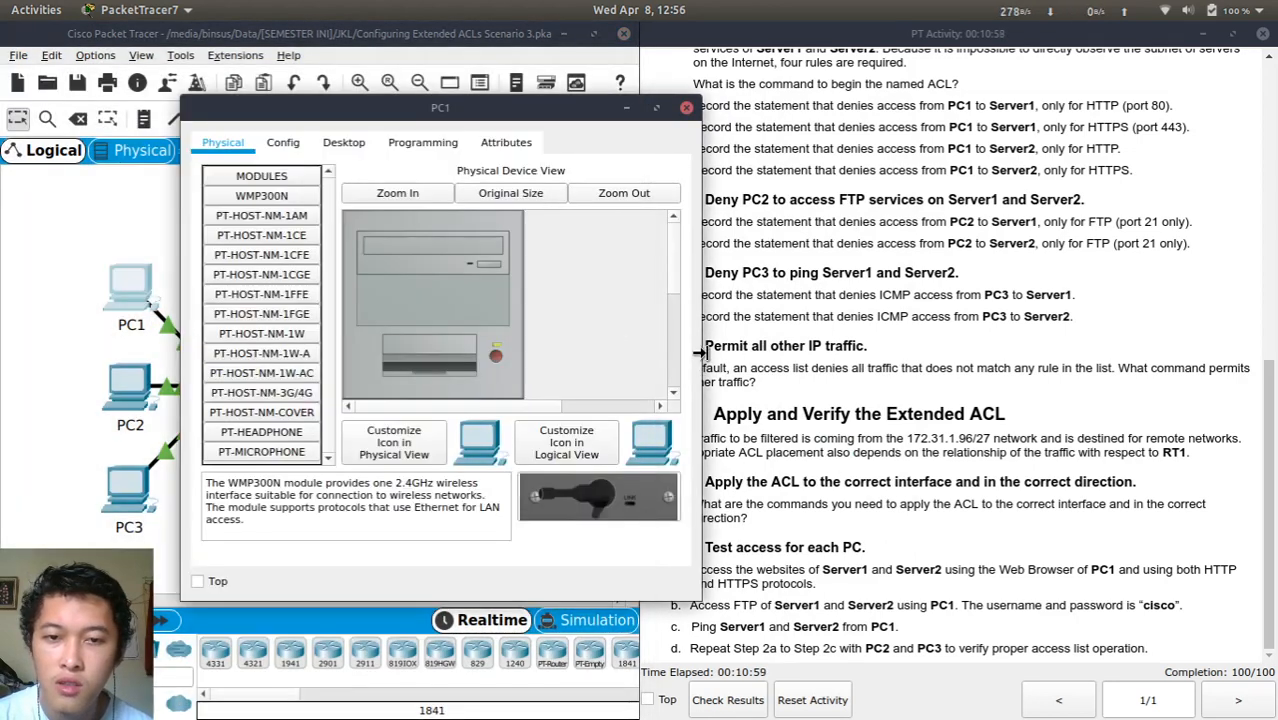
Show PC1's Desktop applications and move its window aside to reveal the topology
left_click(343, 143)
scroll(600, 268, "right", 2)
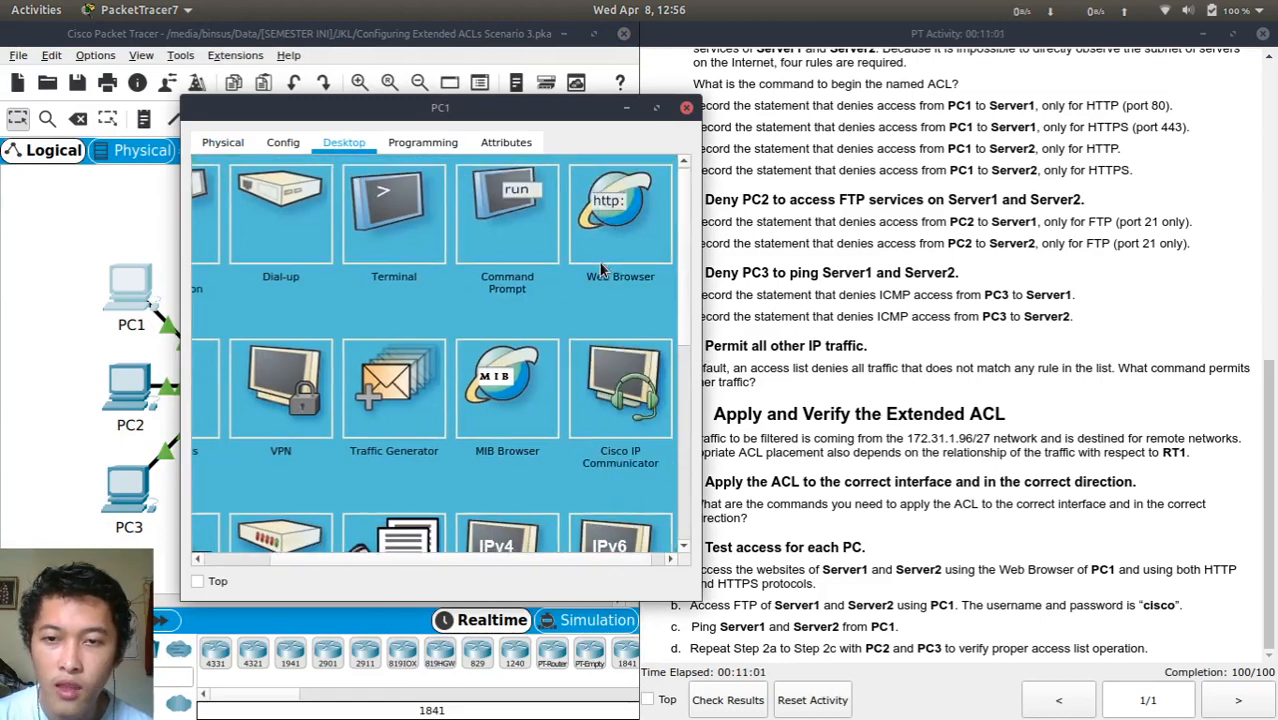
scroll(600, 268, "down", 1)
scroll(600, 268, "up", 1)
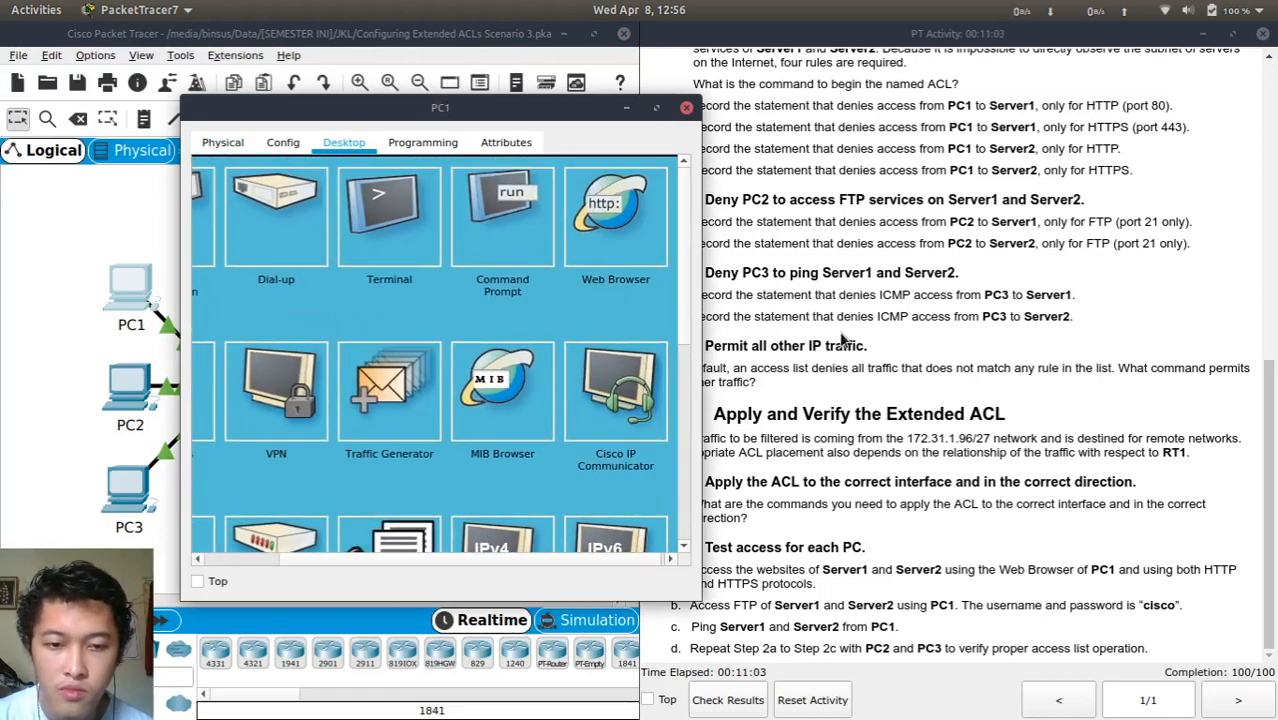
left_click_drag(555, 126, 930, 190)
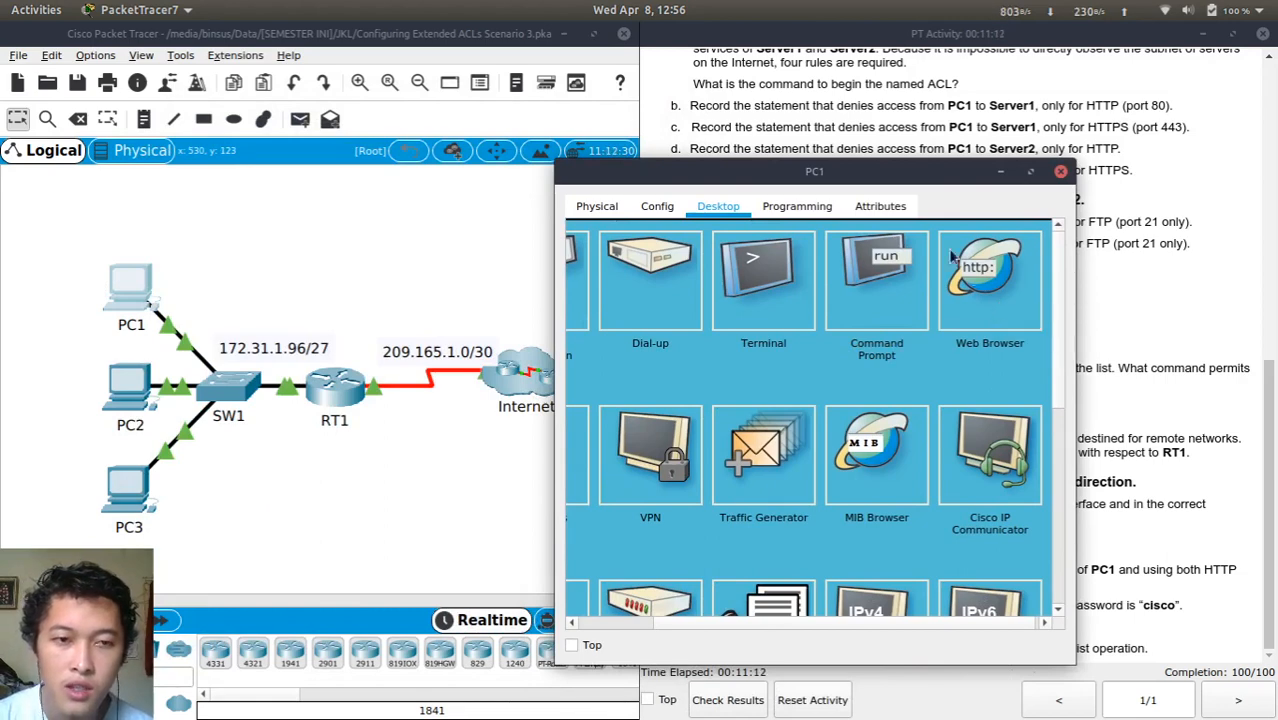
left_click(985, 270)
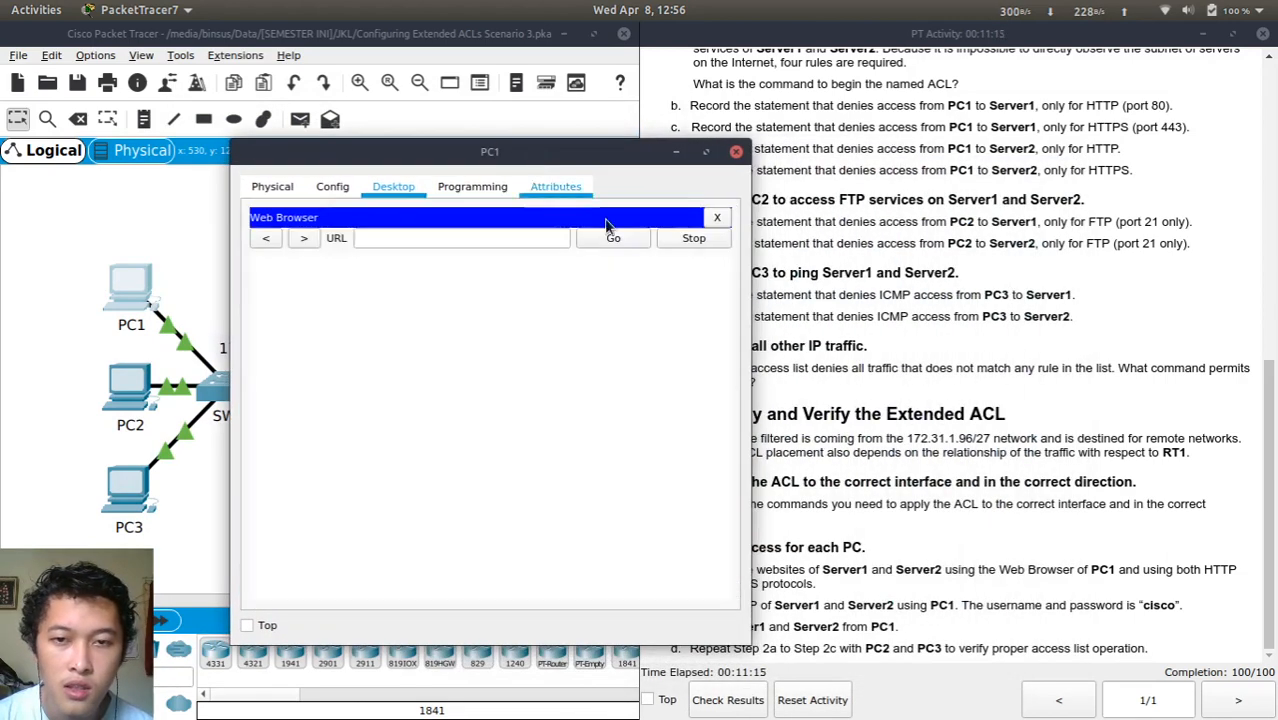
left_click(502, 240)
scroll(870, 270, "up", 2)
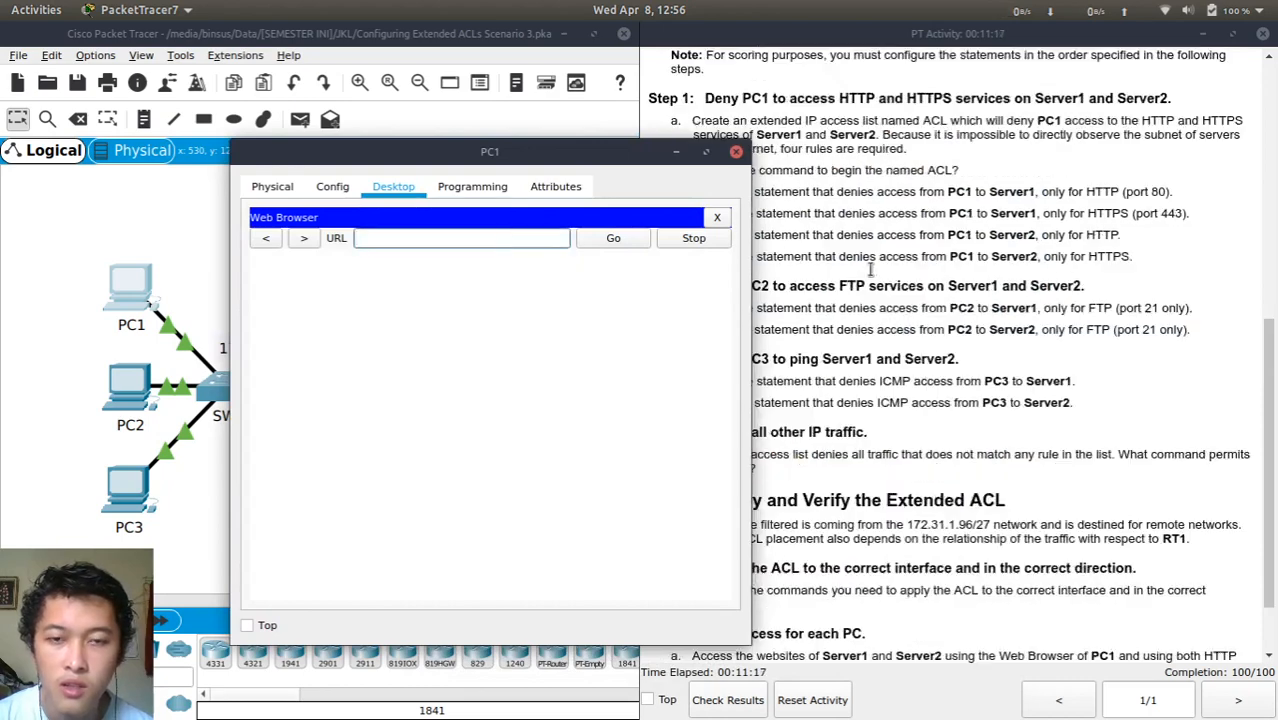
scroll(870, 268, "up", 5)
left_click_drag(582, 150, 483, 119)
left_click(952, 282)
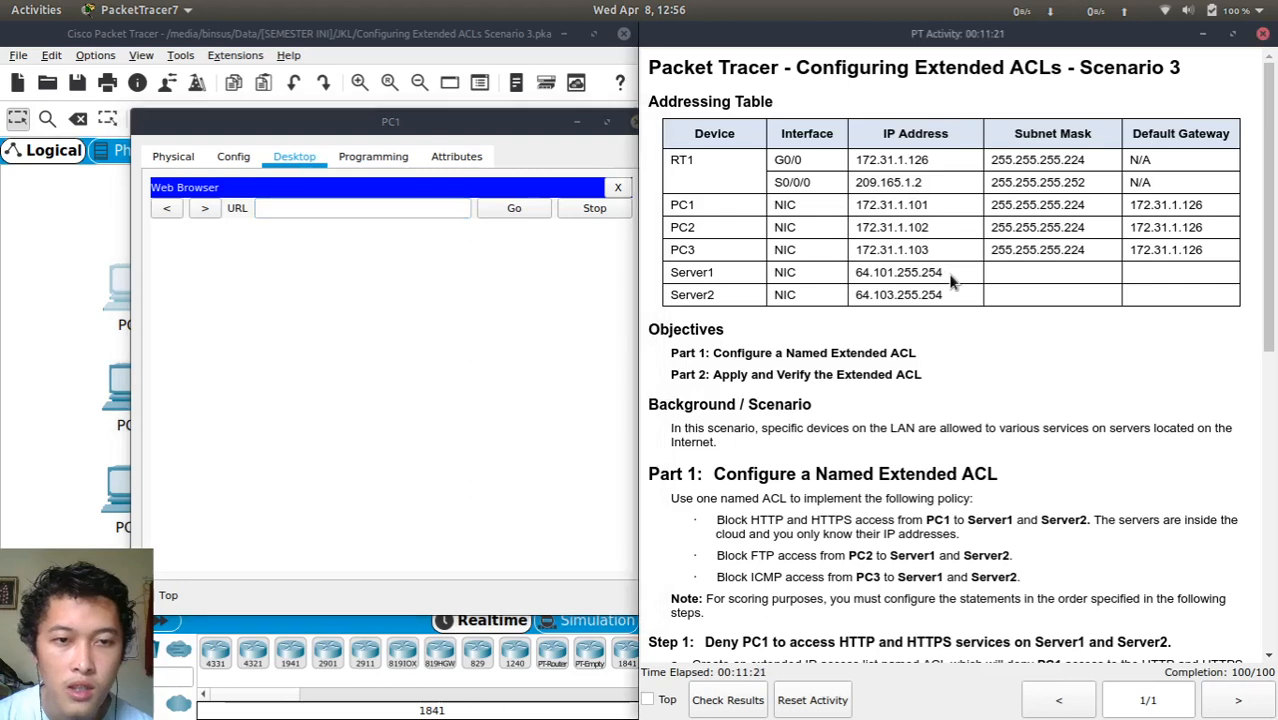
left_click_drag(952, 282, 855, 280)
key("ctrl+c")
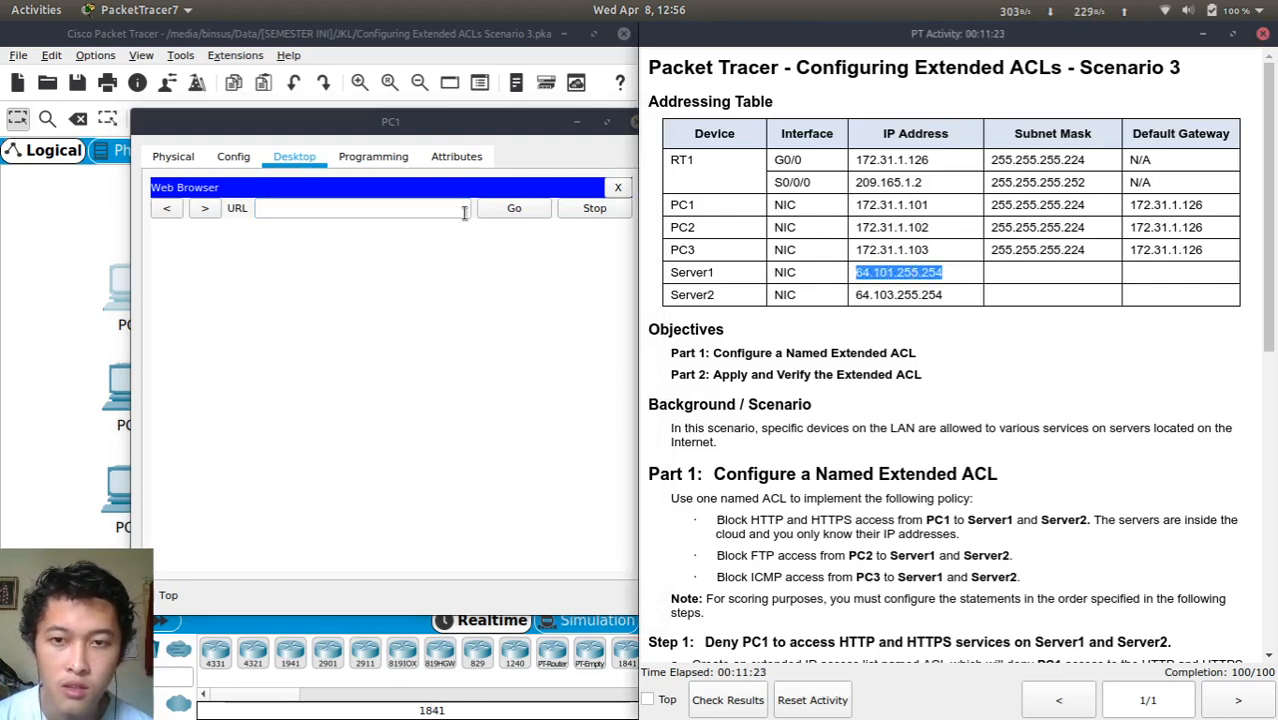
left_click(381, 212)
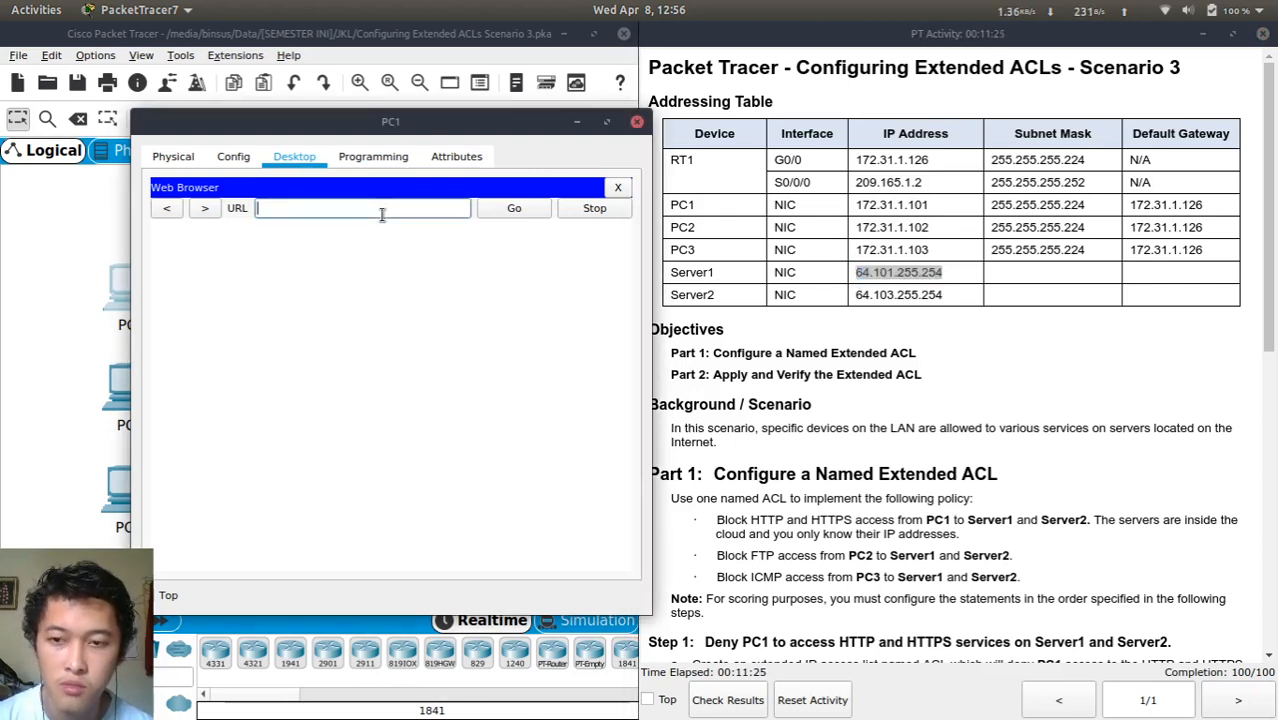
key("ctrl+v")
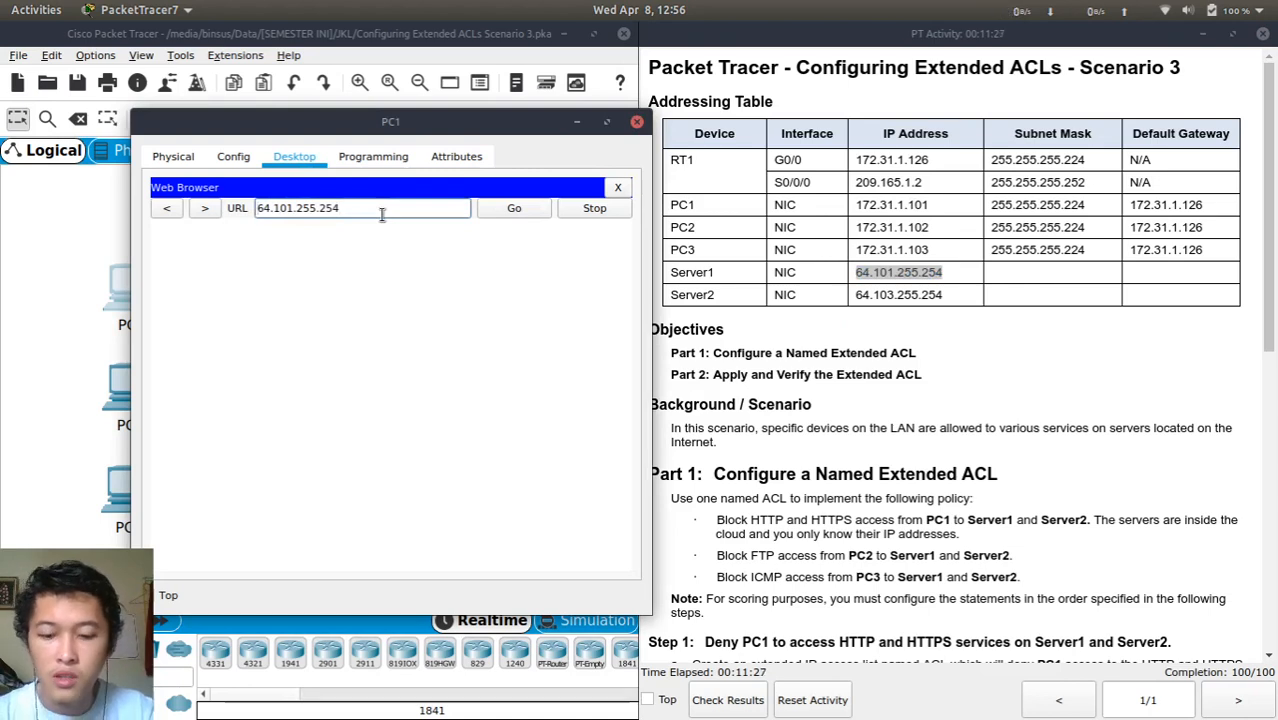
key("Home")
type("http://")
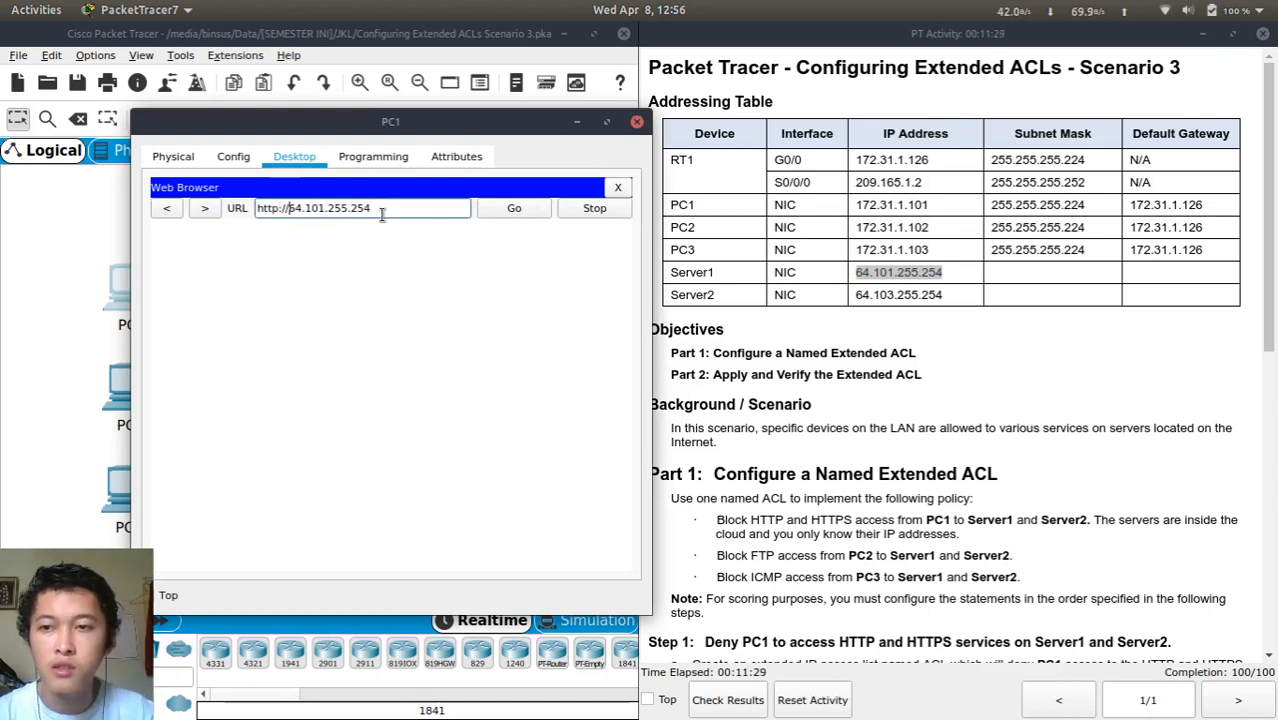
left_click(516, 208)
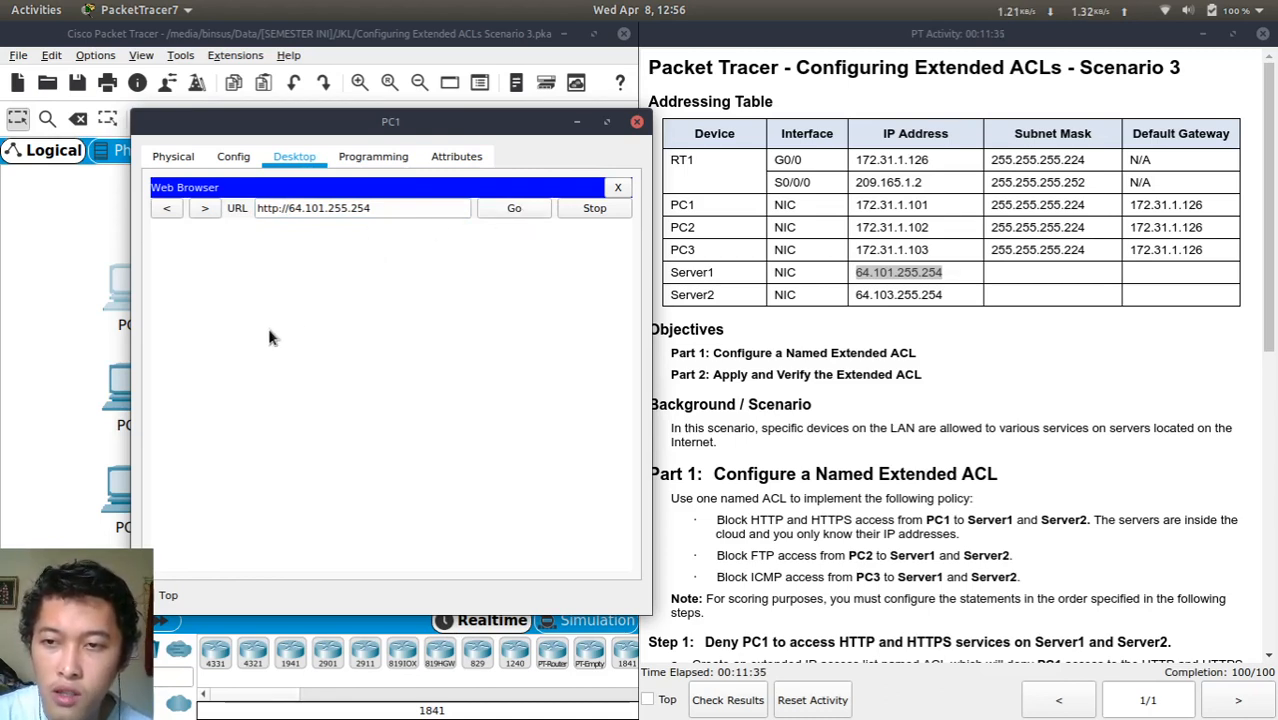
left_click(392, 208)
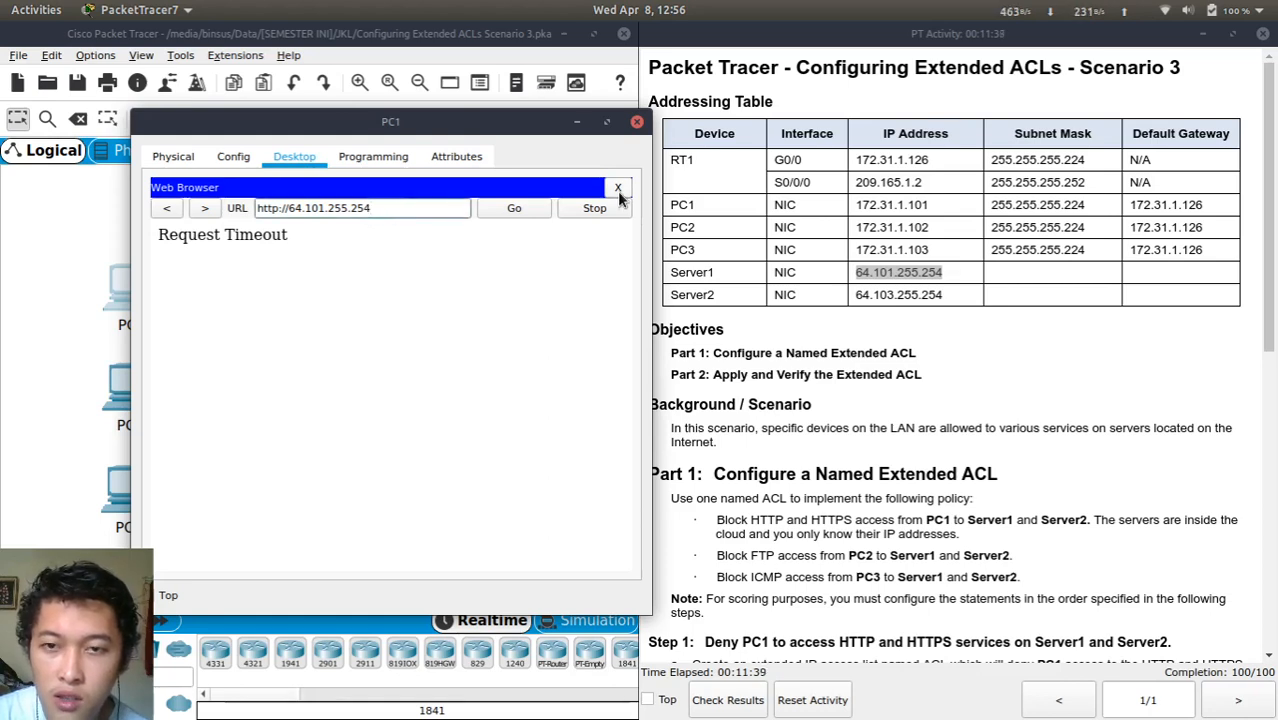
left_click(618, 189)
scroll(577, 283, "down", 2)
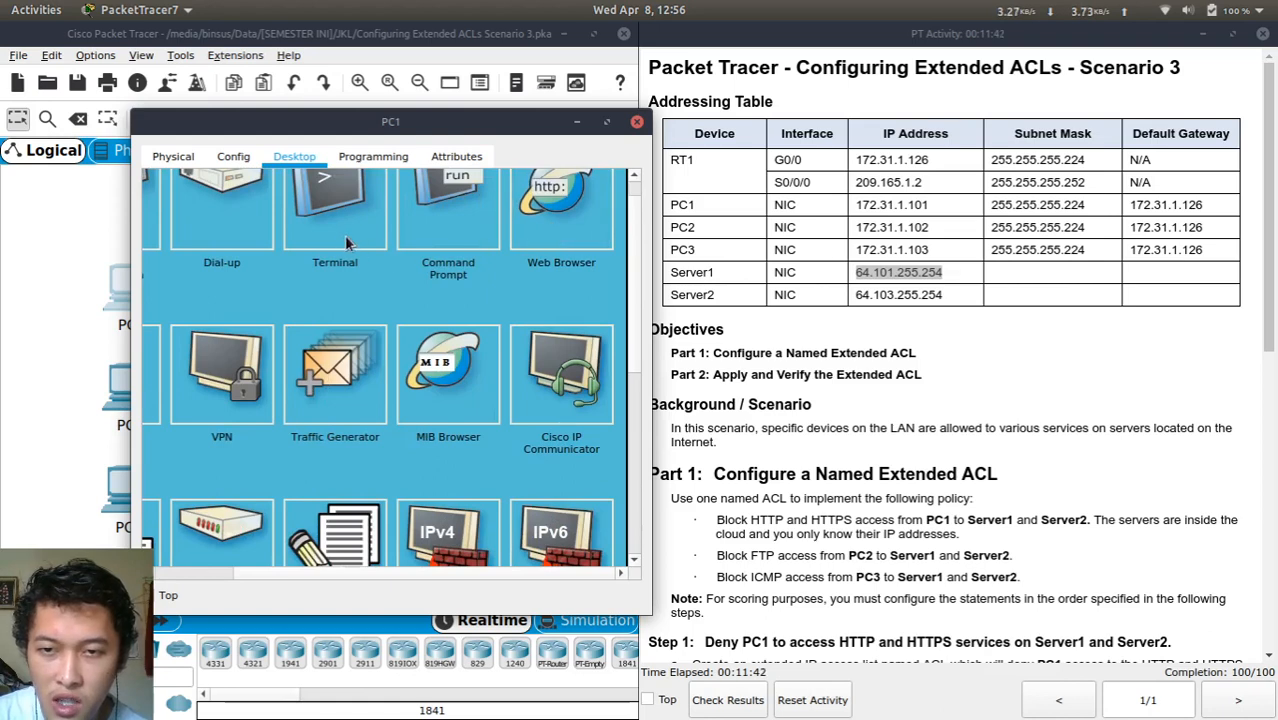
left_click(561, 208)
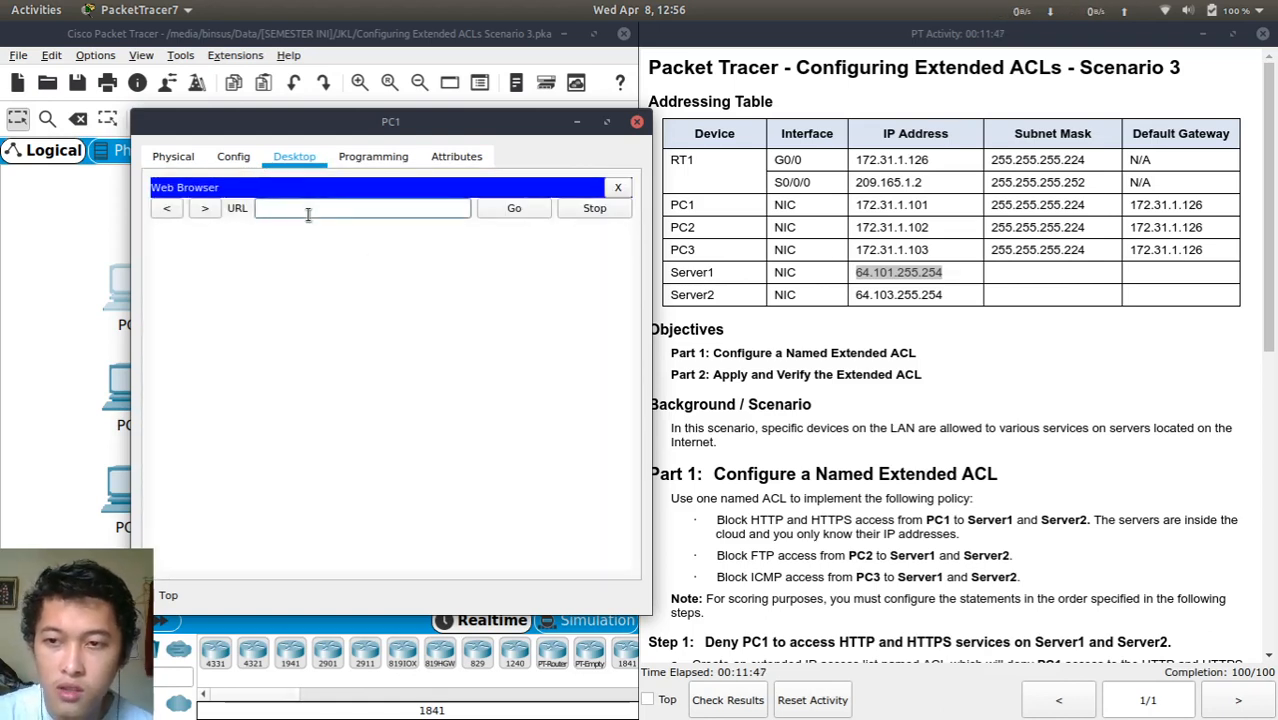
key("ctrl+v")
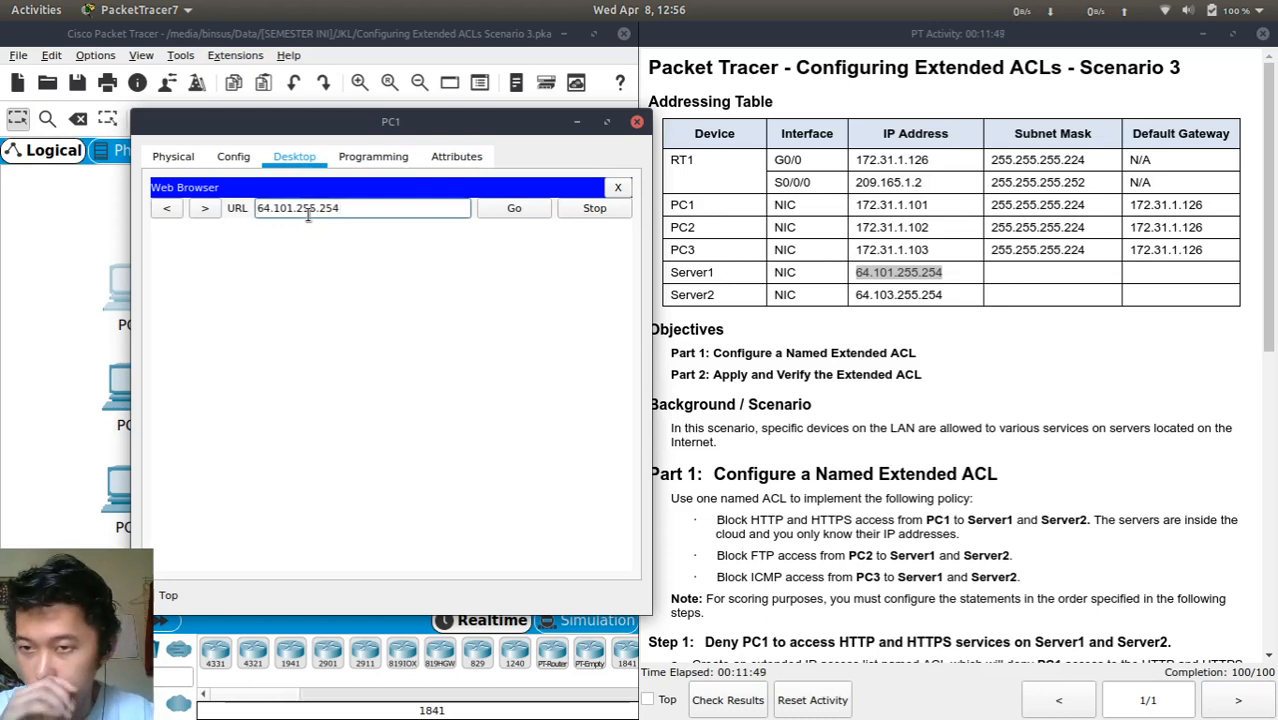
type("https://")
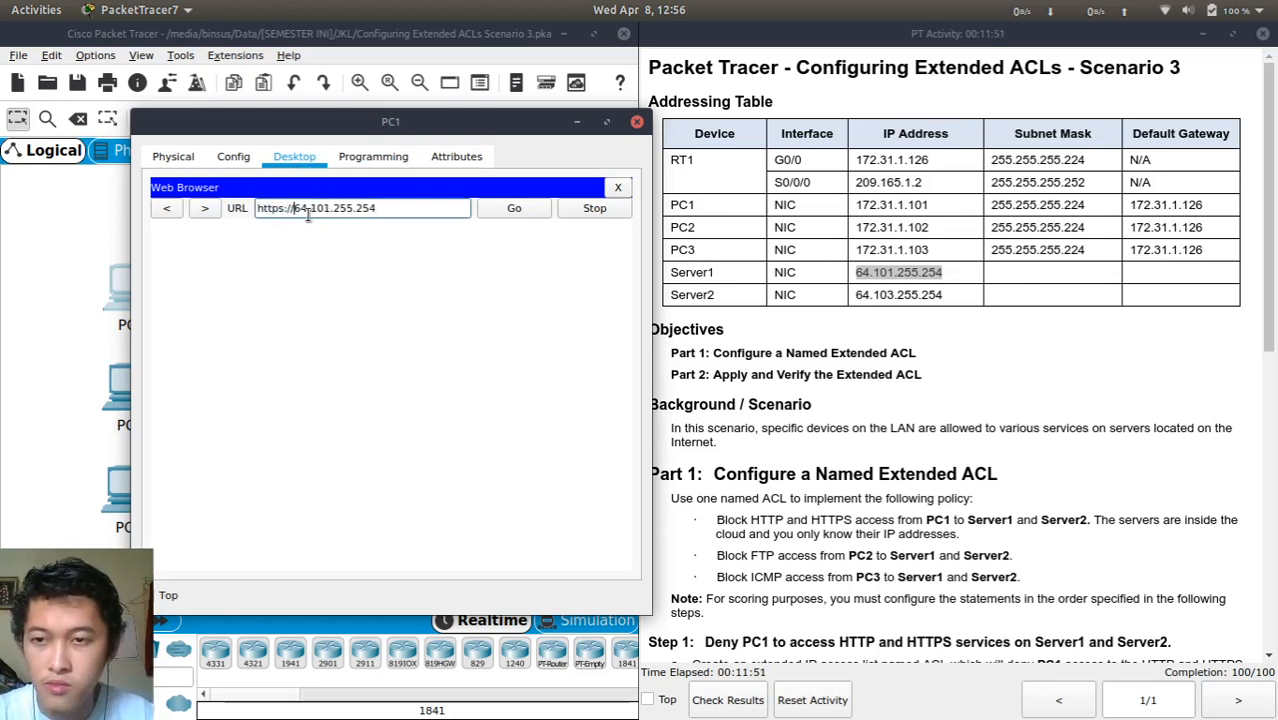
left_click(506, 213)
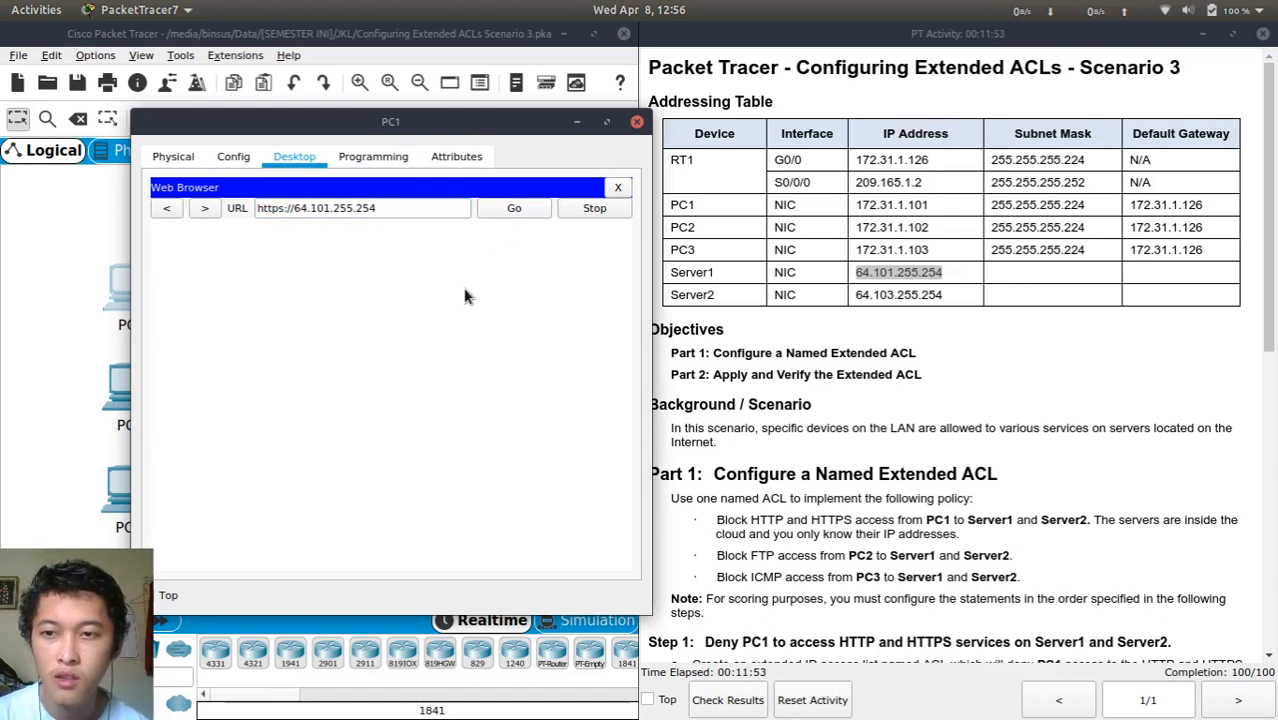
left_click(617, 190)
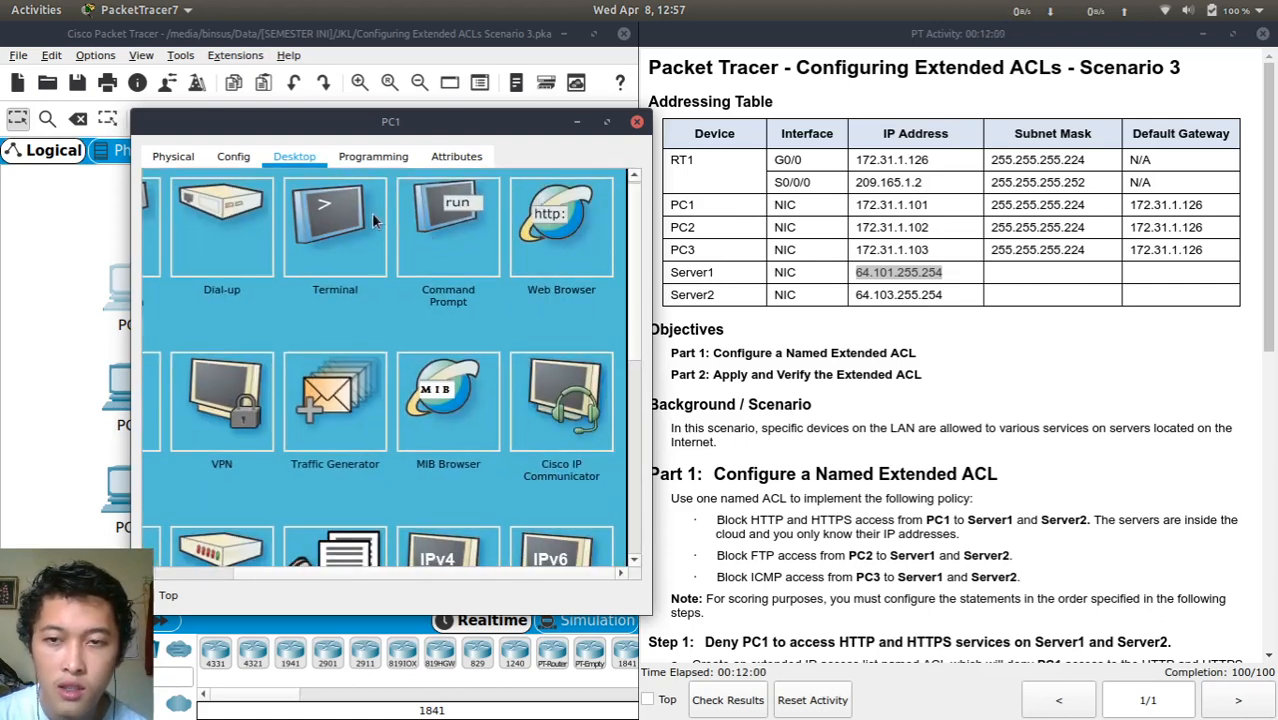
left_click(561, 225)
left_click(368, 208)
key("ctrl+v")
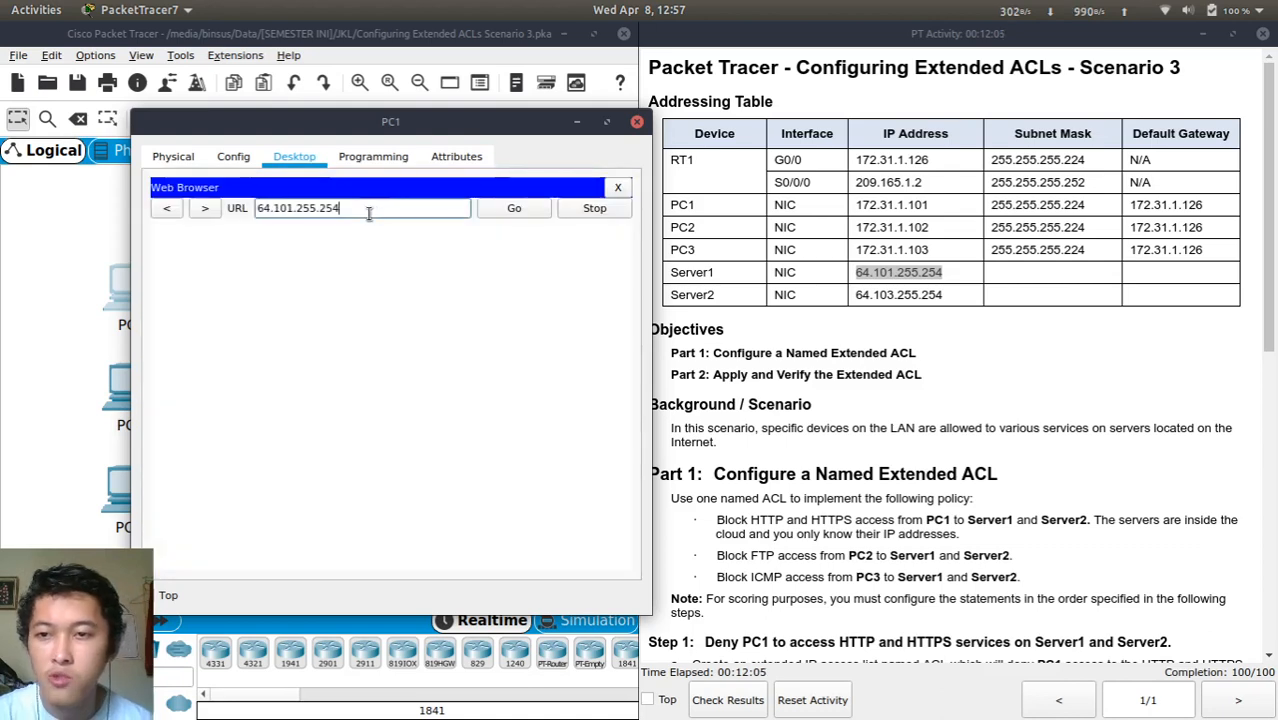
key("Left")
key("Left")
key("Left")
key("BackSpace")
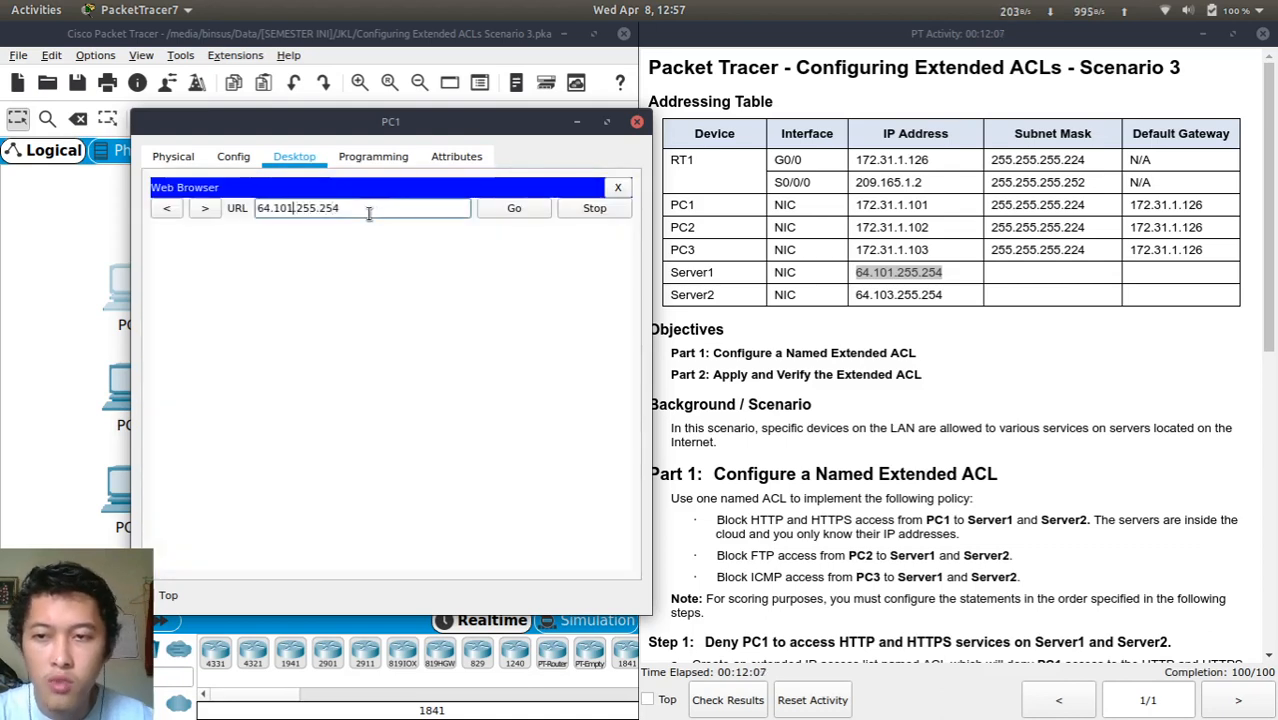
type("3")
type("http://")
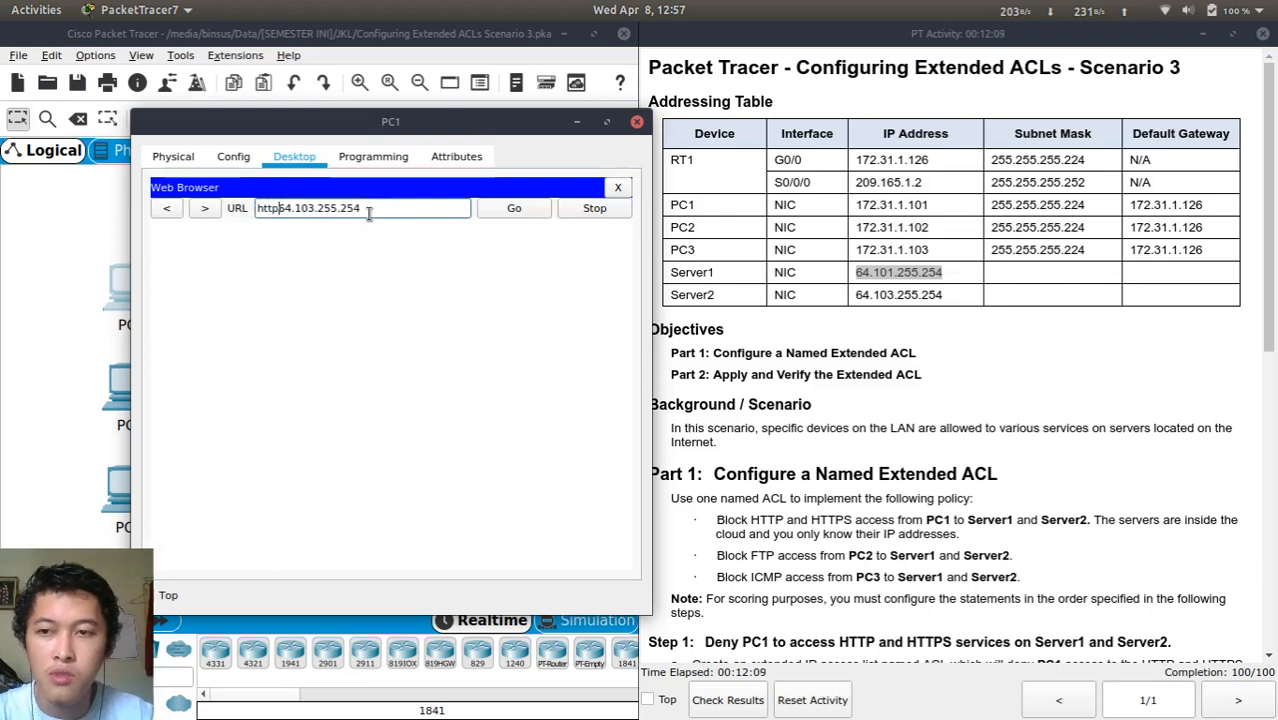
left_click(530, 209)
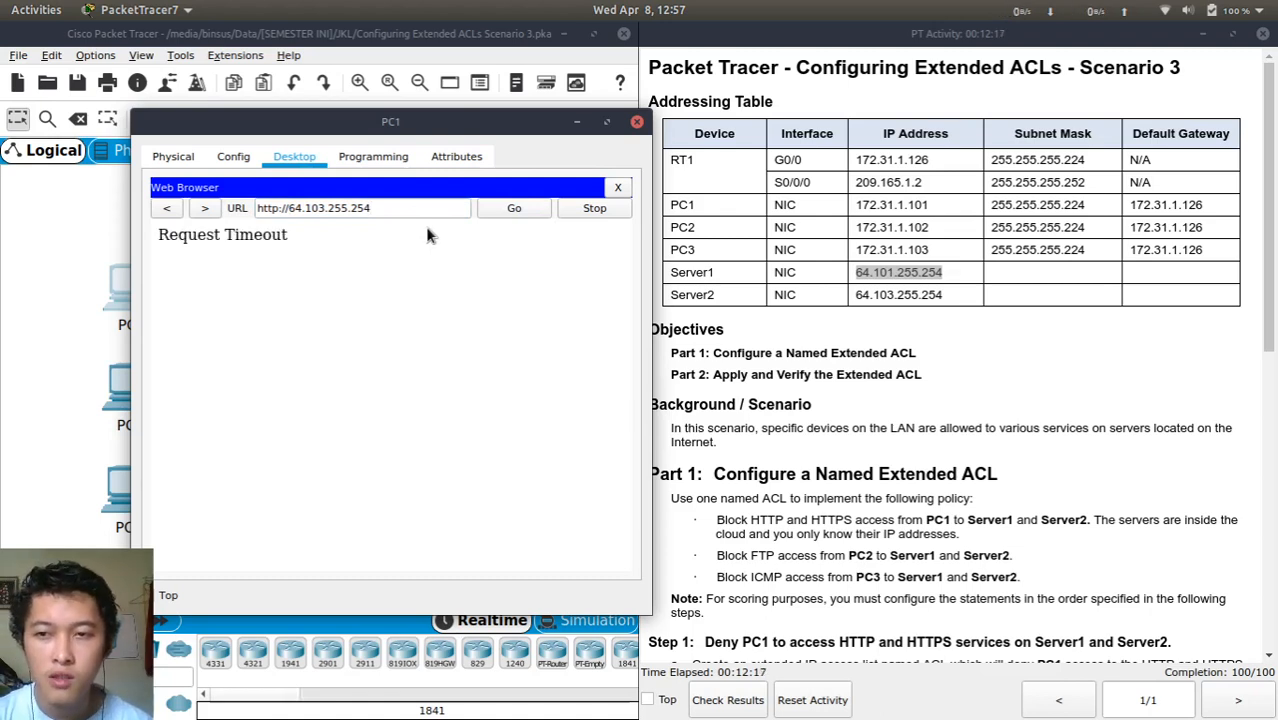
left_click(617, 188)
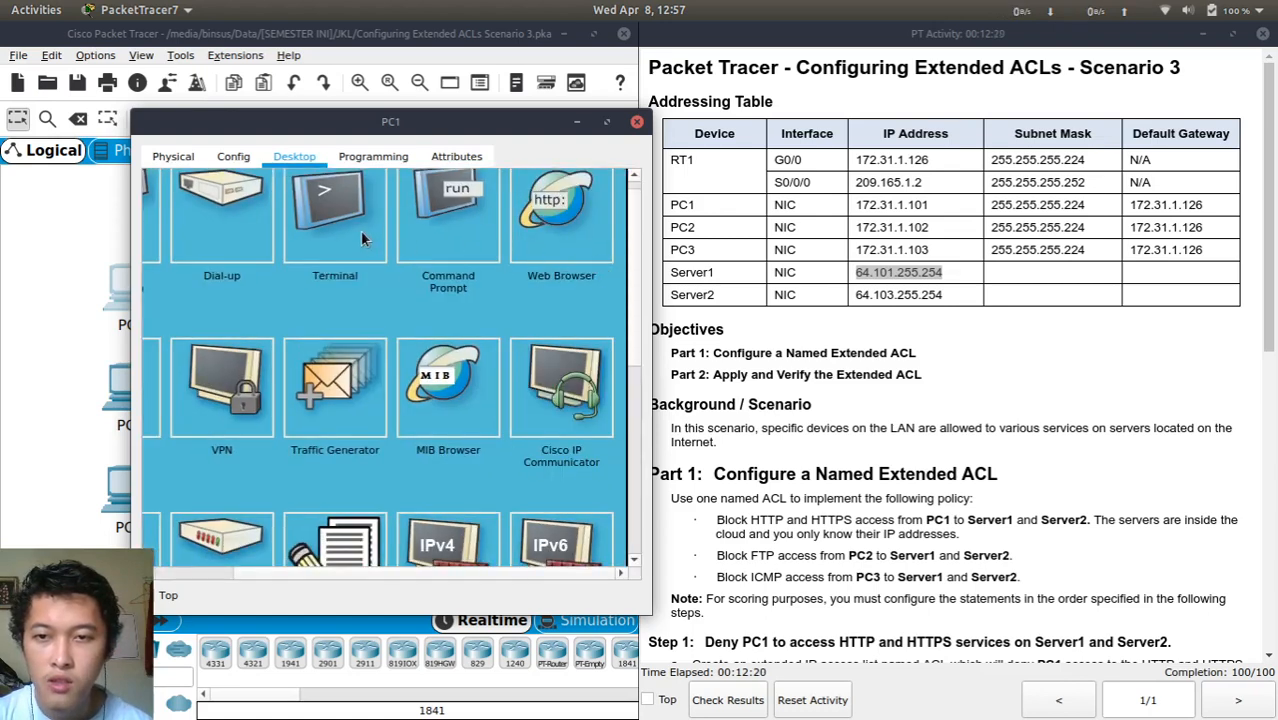
left_click(296, 208)
key("ctrl+v")
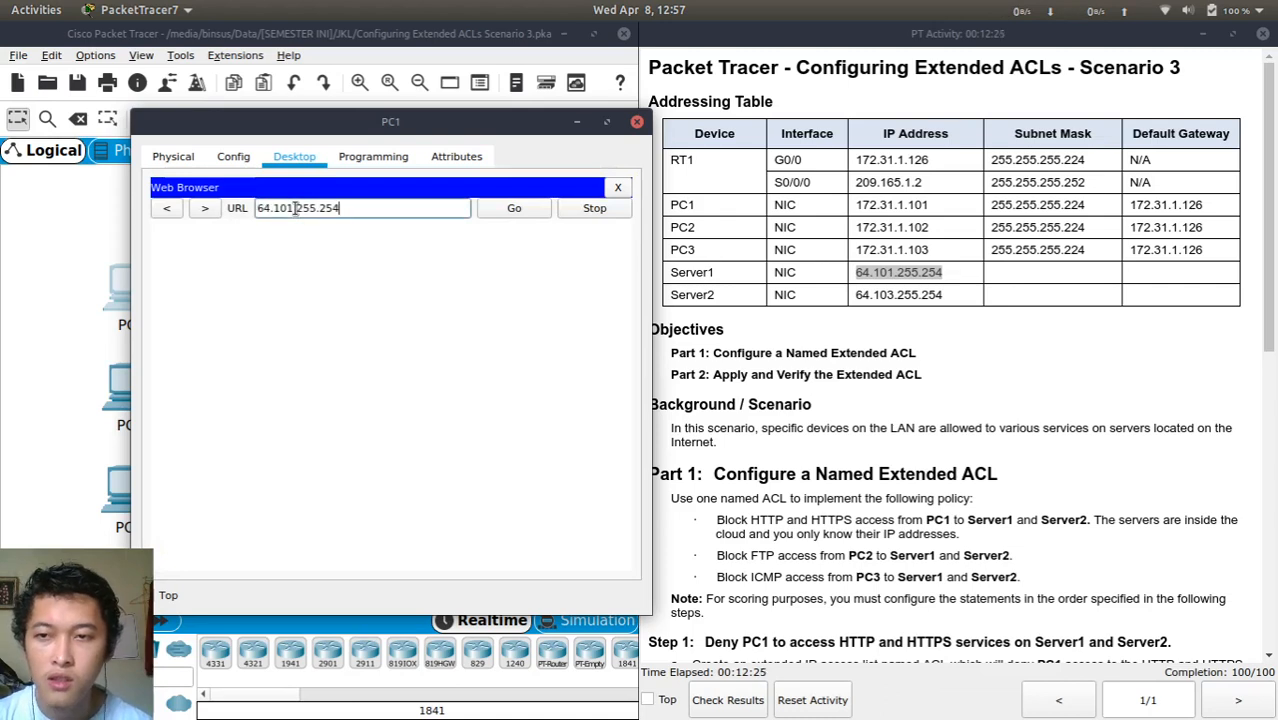
key("Home")
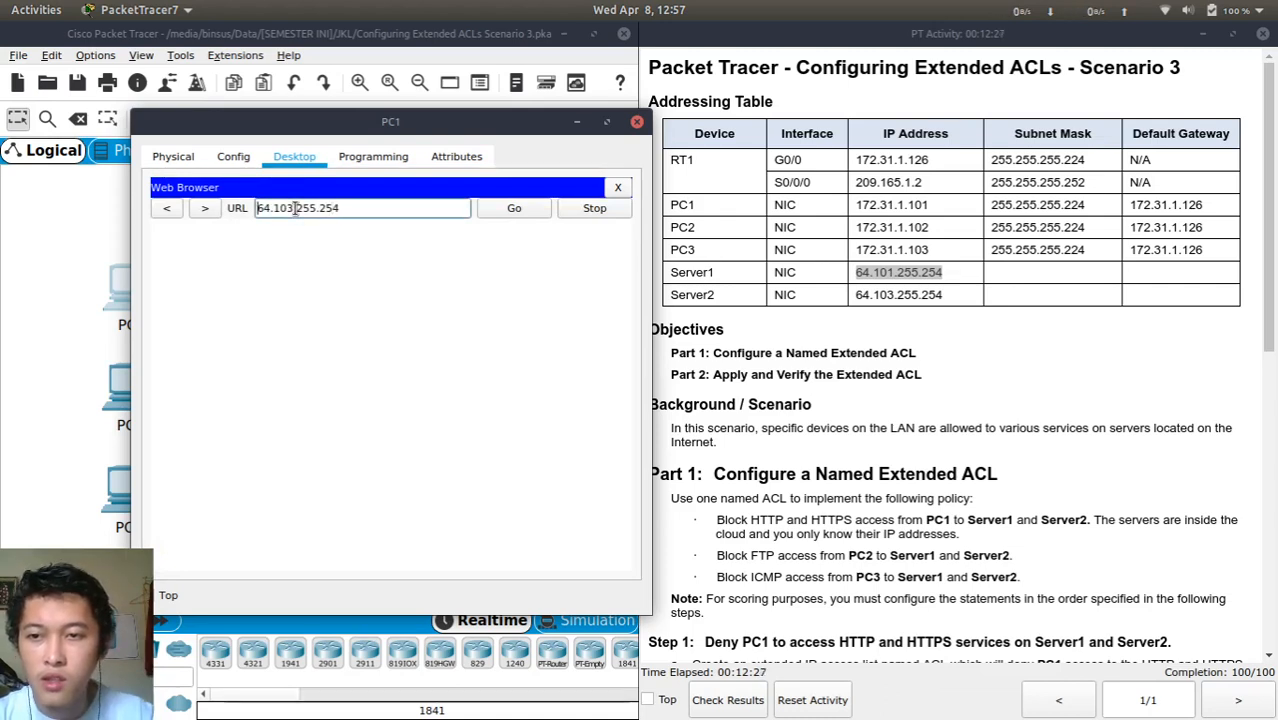
type("http")
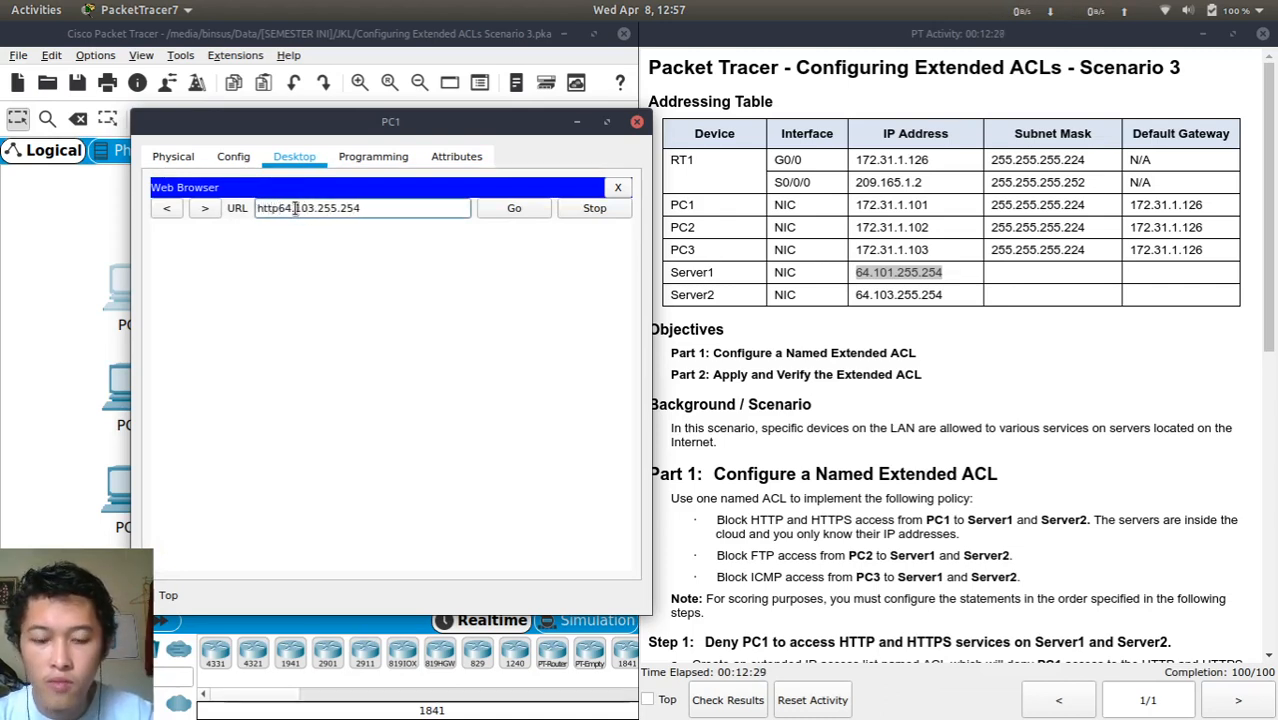
type("s://")
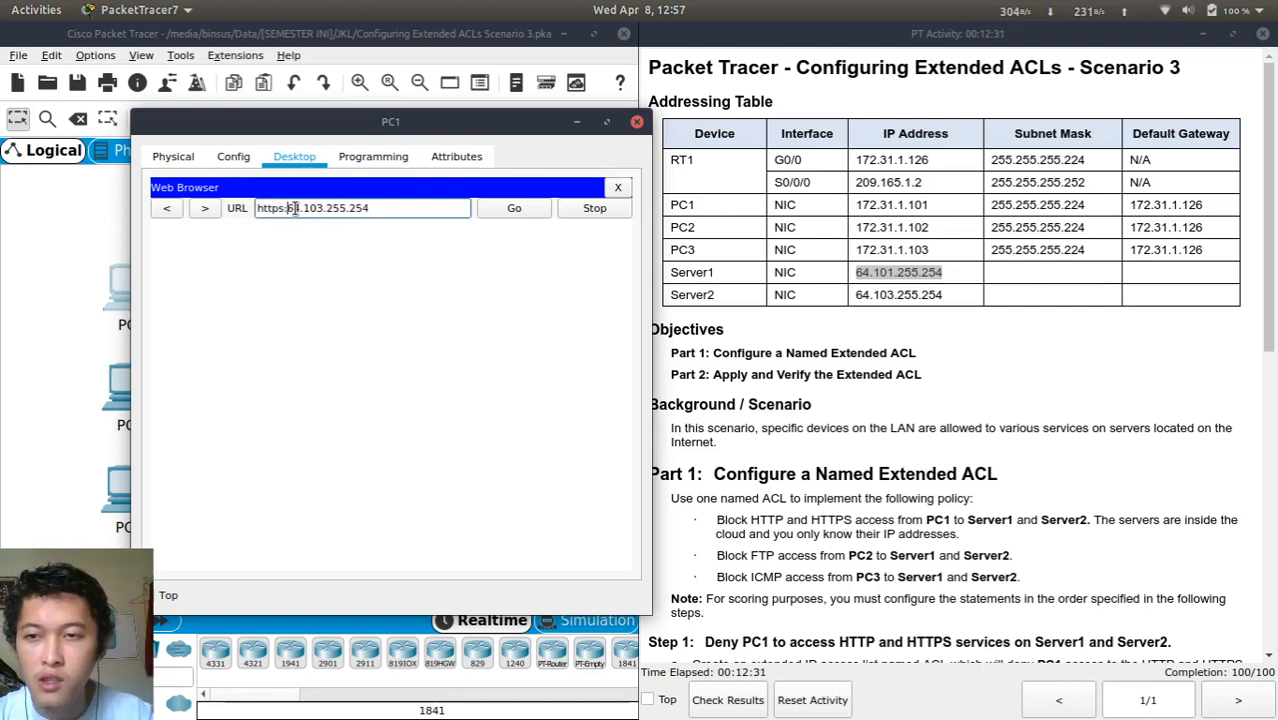
left_click(513, 215)
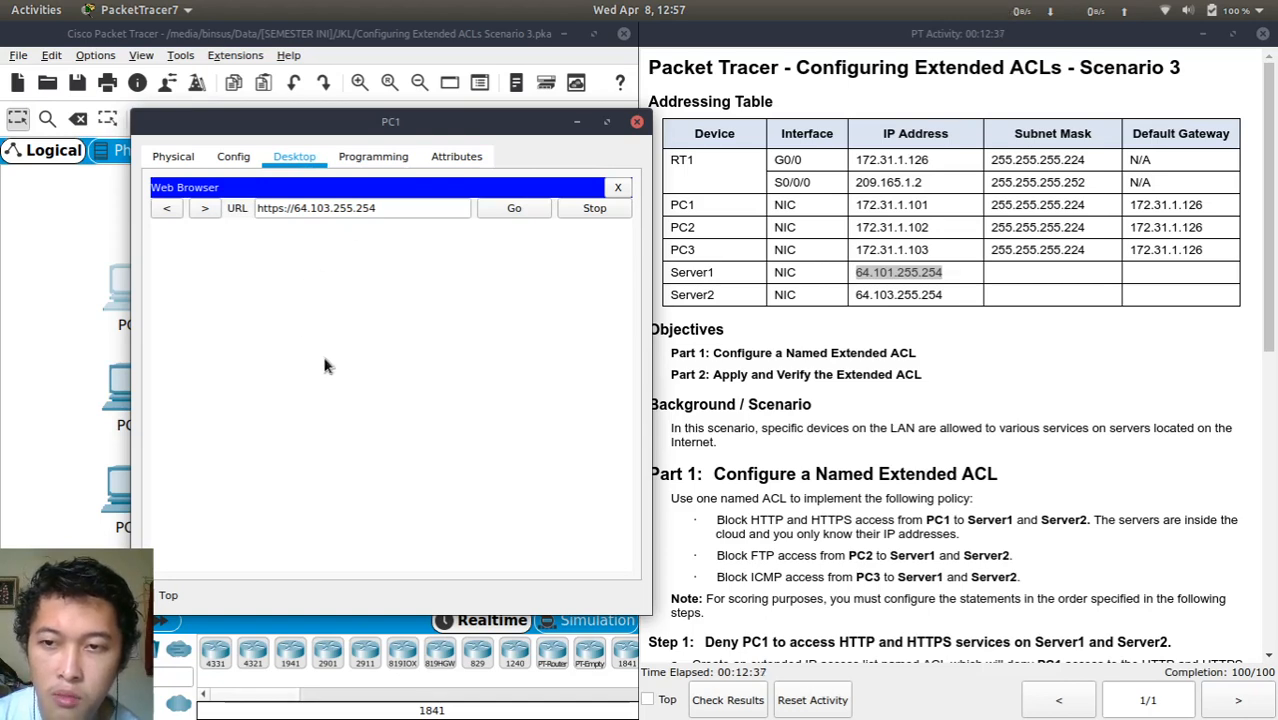
left_click(615, 190)
scroll(440, 342, "right", 2)
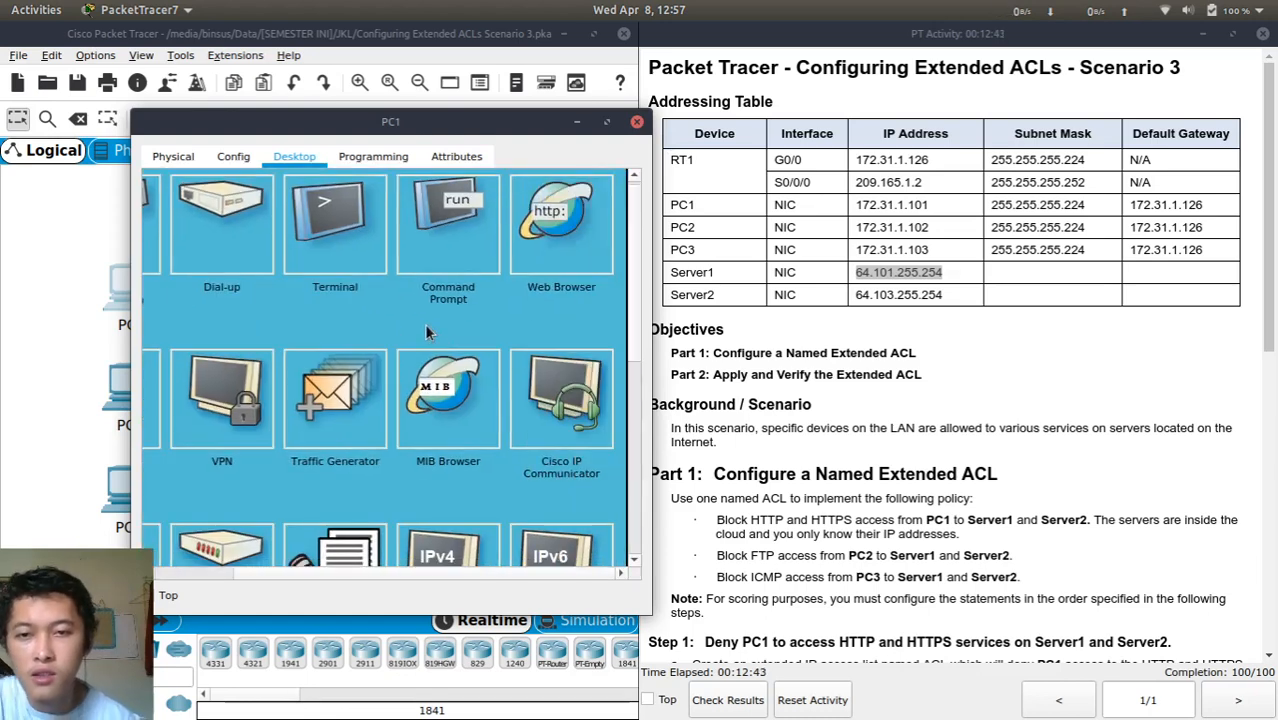
From PC1's Command Prompt, log in to 64.101.255.254 over FTP with the FTP credentials, then quit
left_click(461, 261)
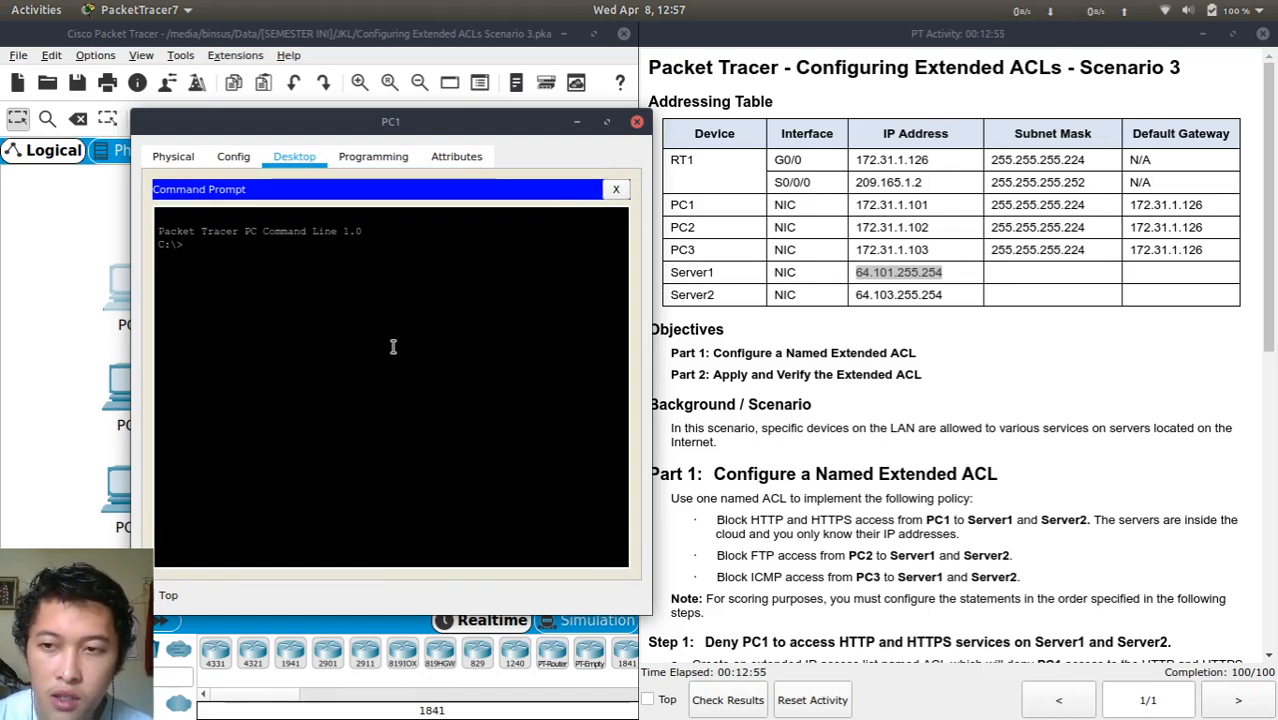
type("i")
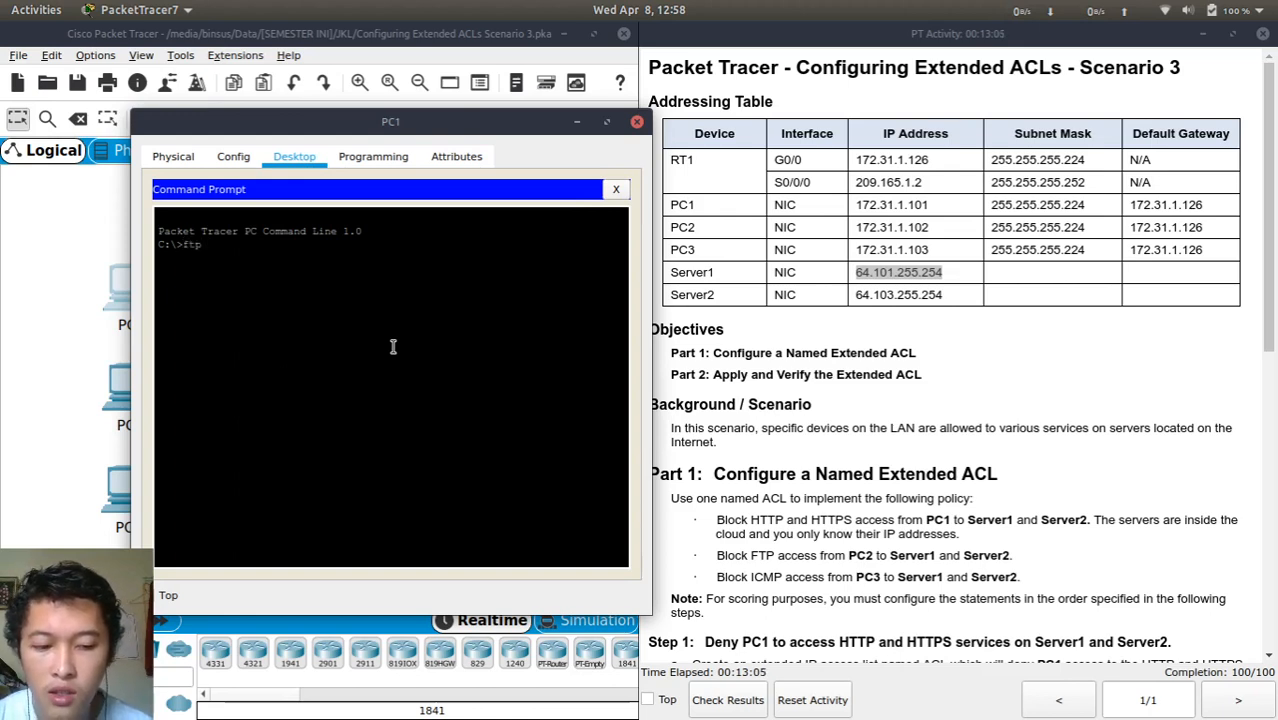
type("ftp")
type("64.101.255.254")
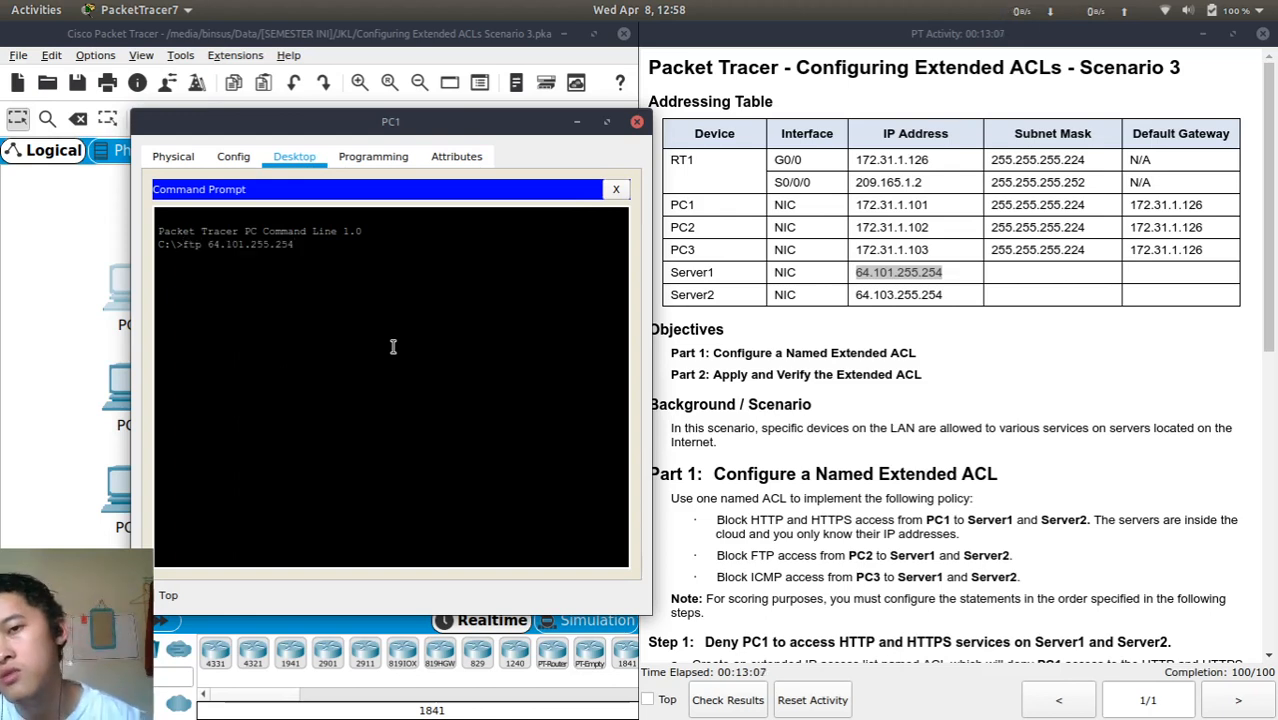
key("Return")
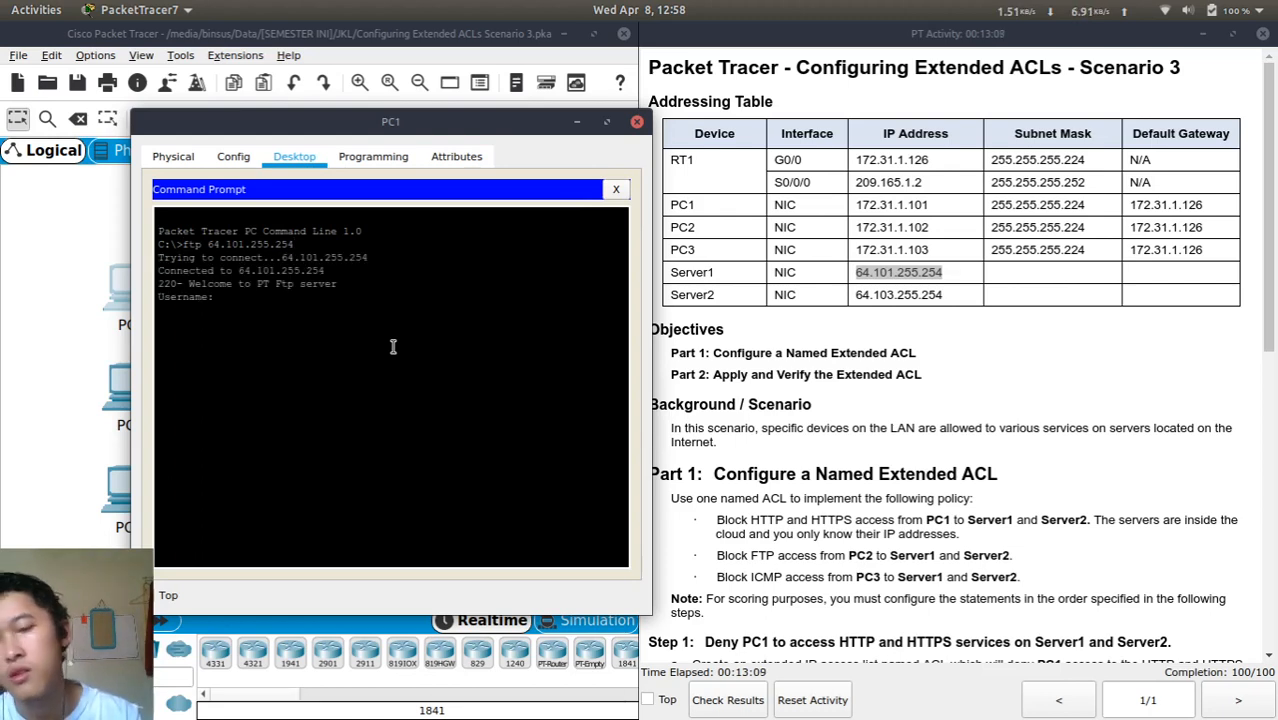
type("cisco")
key("Return")
type("cisco")
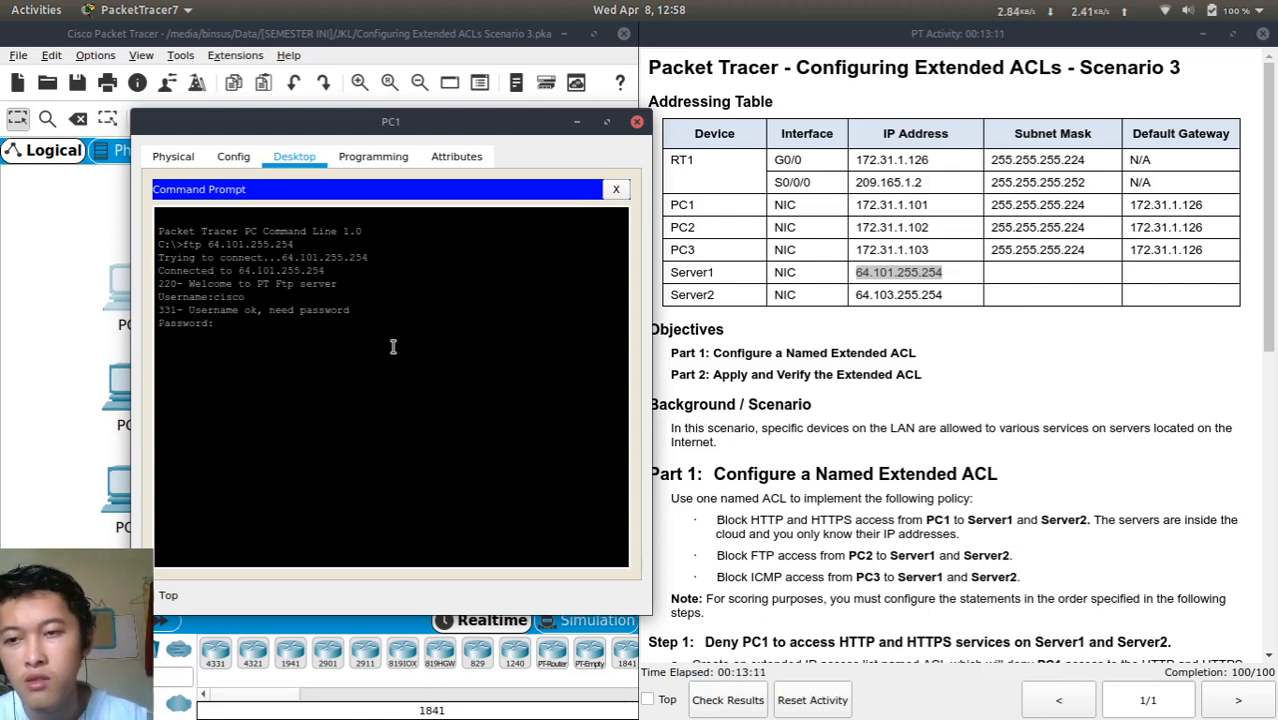
key("Return")
key("Return")
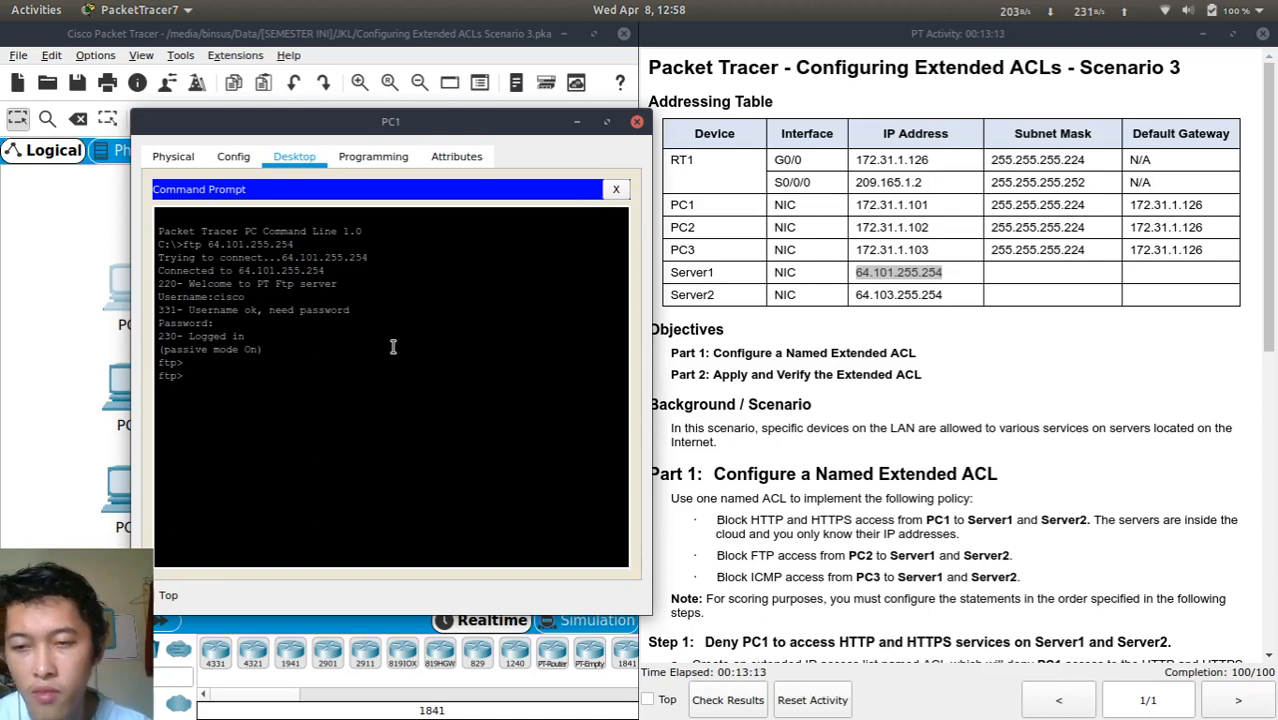
type("exi")
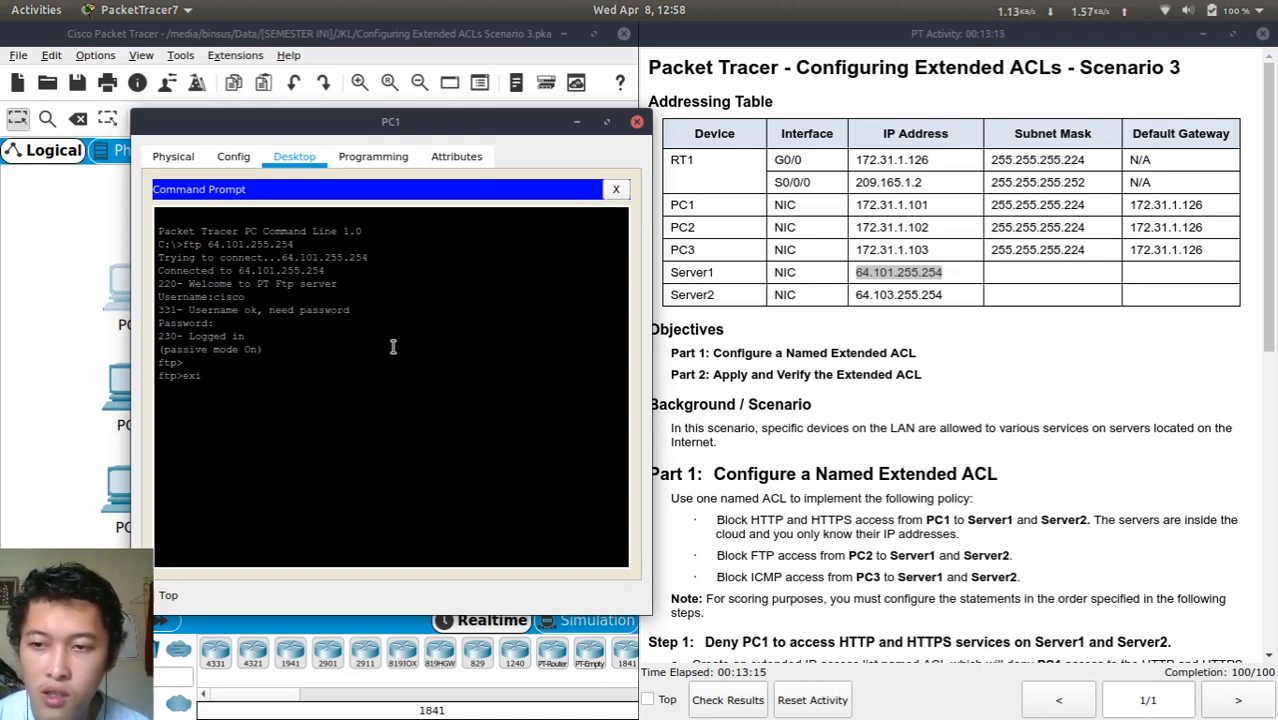
type("t")
key("Return")
type("e")
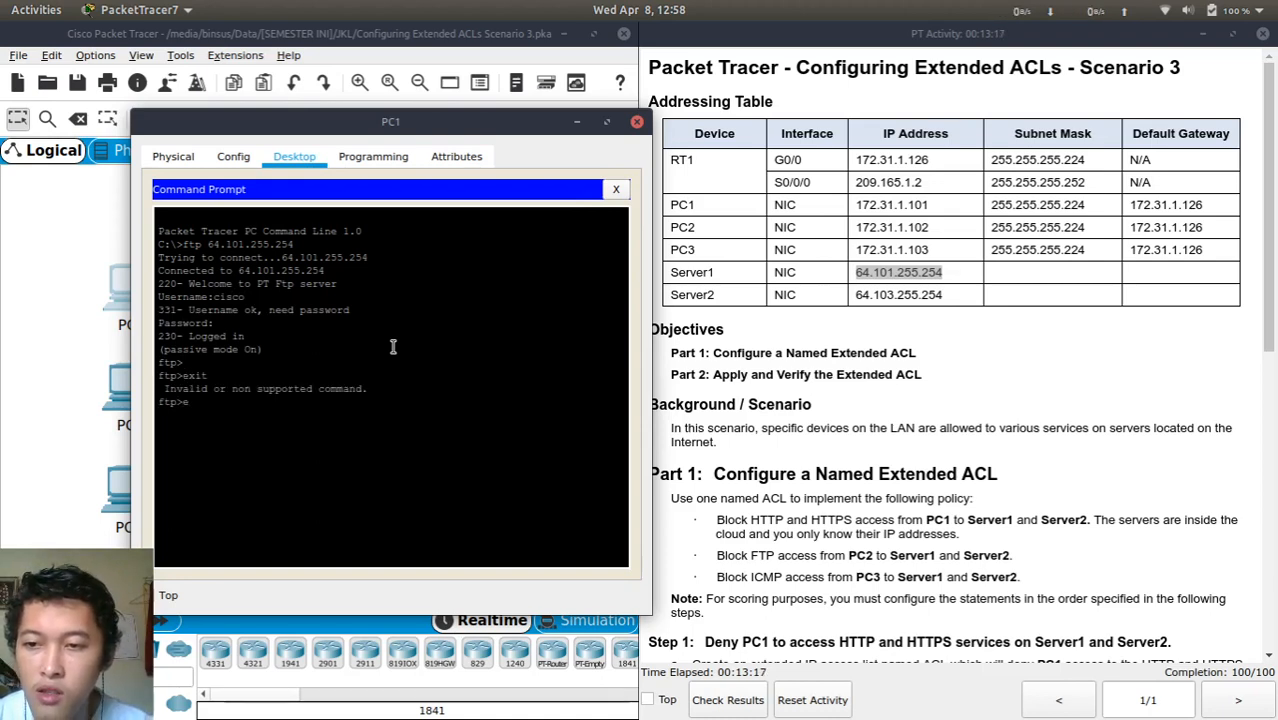
type("e")
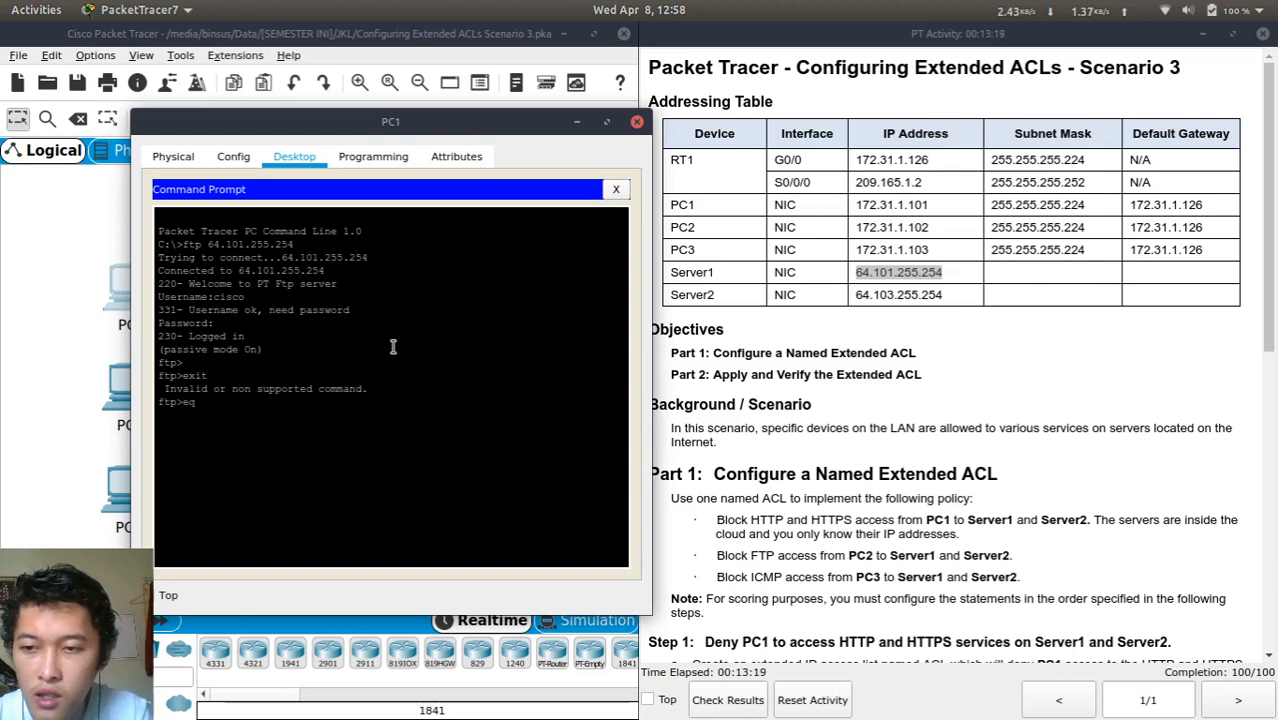
key("BackSpace")
type("quit")
key("Return")
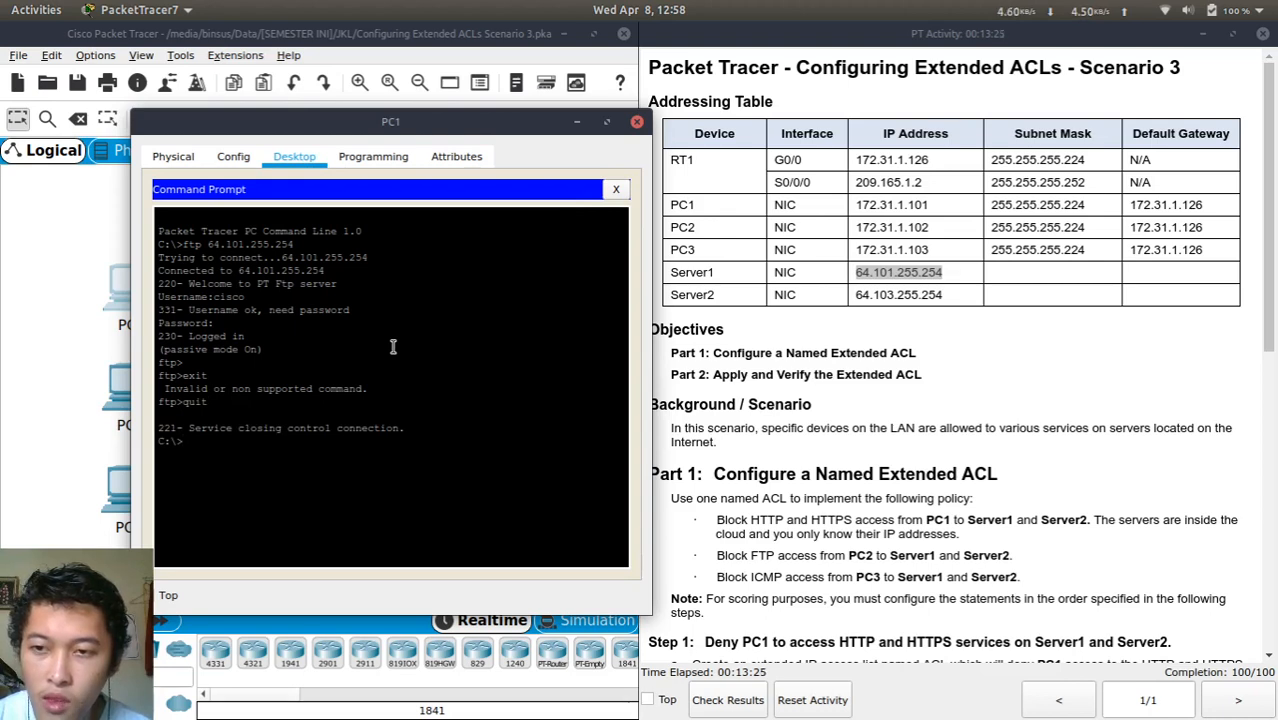
Log in over FTP to Server2 at 64.103.255.254 with the same credentials
type("ftp 64.101.255.254")
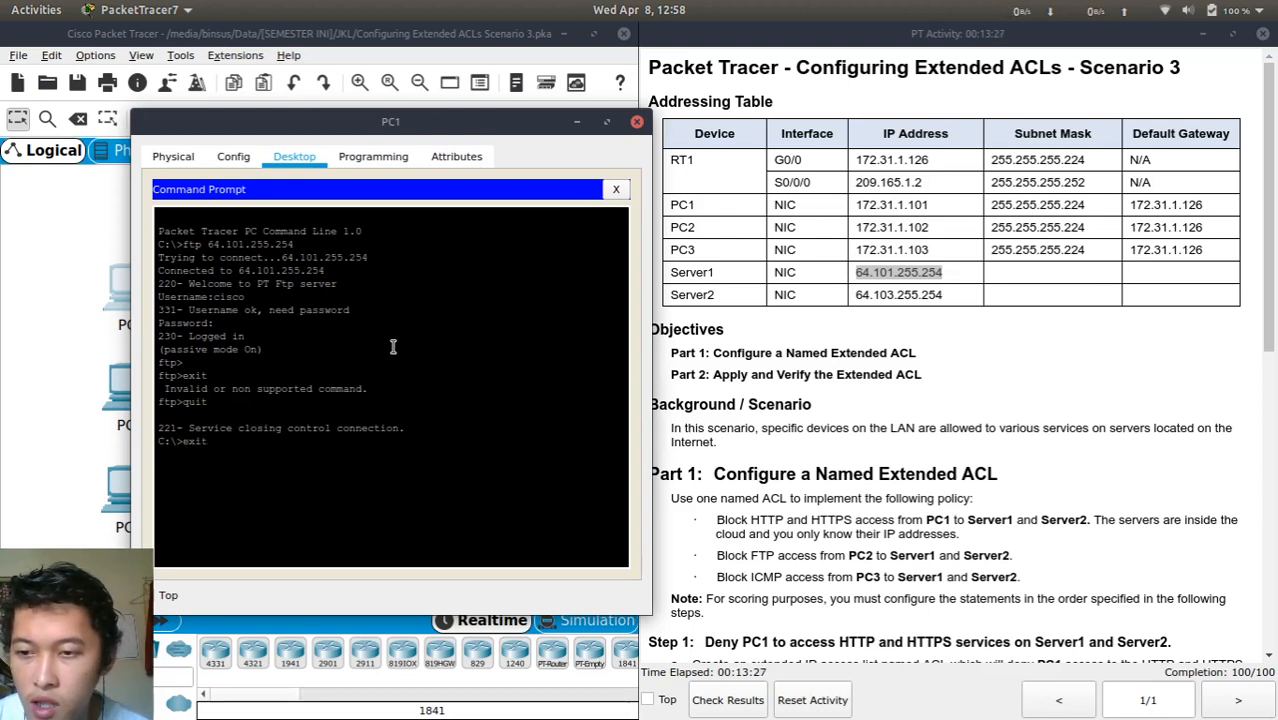
key("Left")
key("Left")
key("Left")
key("Left")
key("Left")
key("Left")
key("Left")
key("Left")
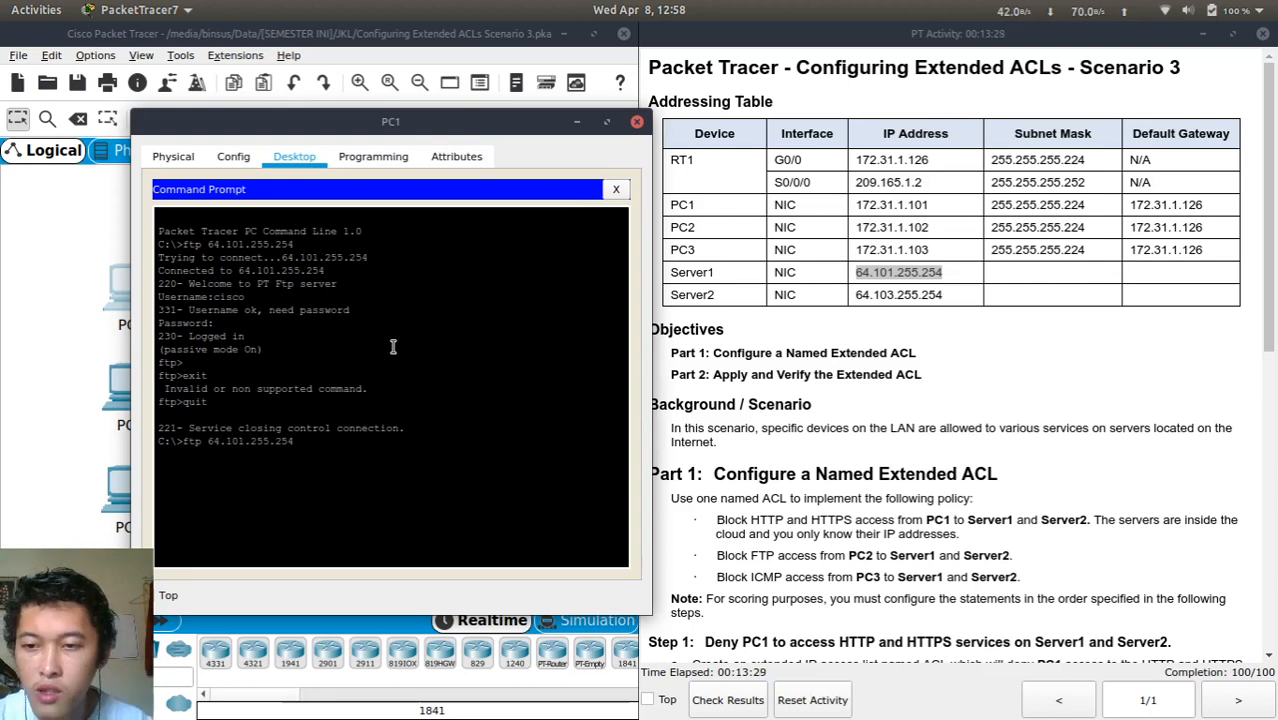
key("BackSpace")
type("3")
key("Return")
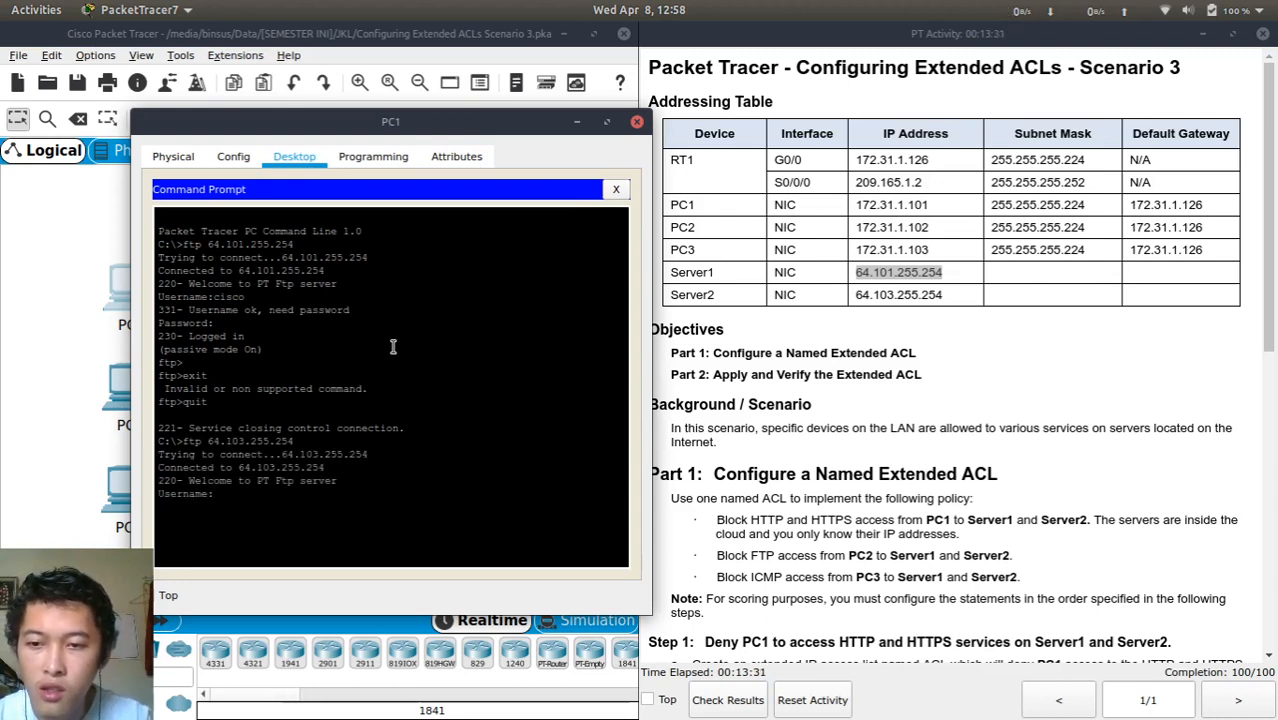
type("cisco")
key("Return")
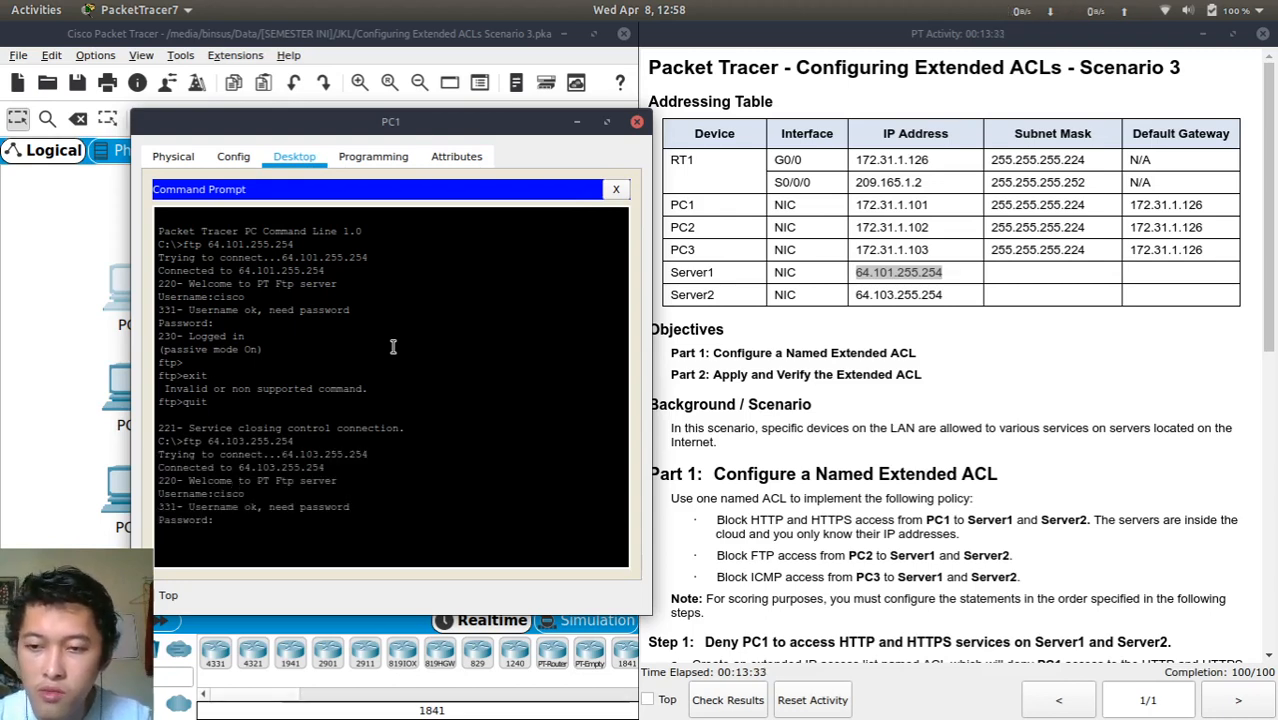
key("Return")
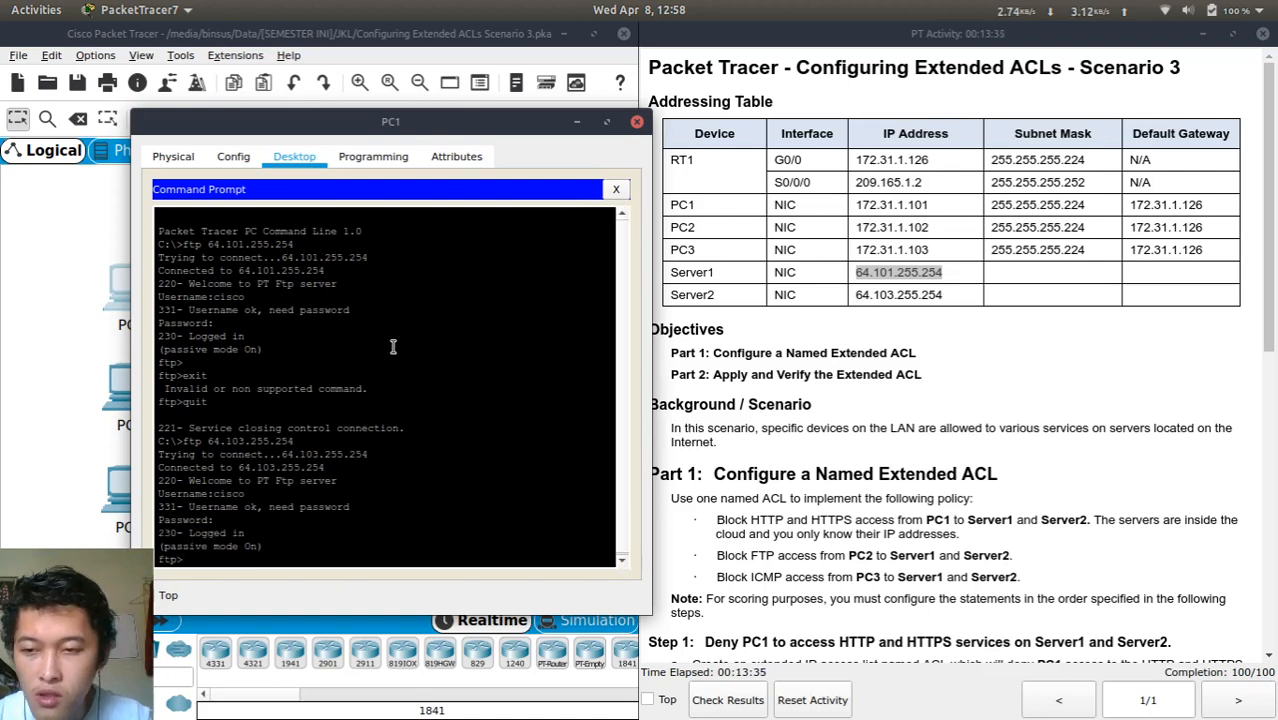
key("Return")
key("Return")
key("Return")
key("Return")
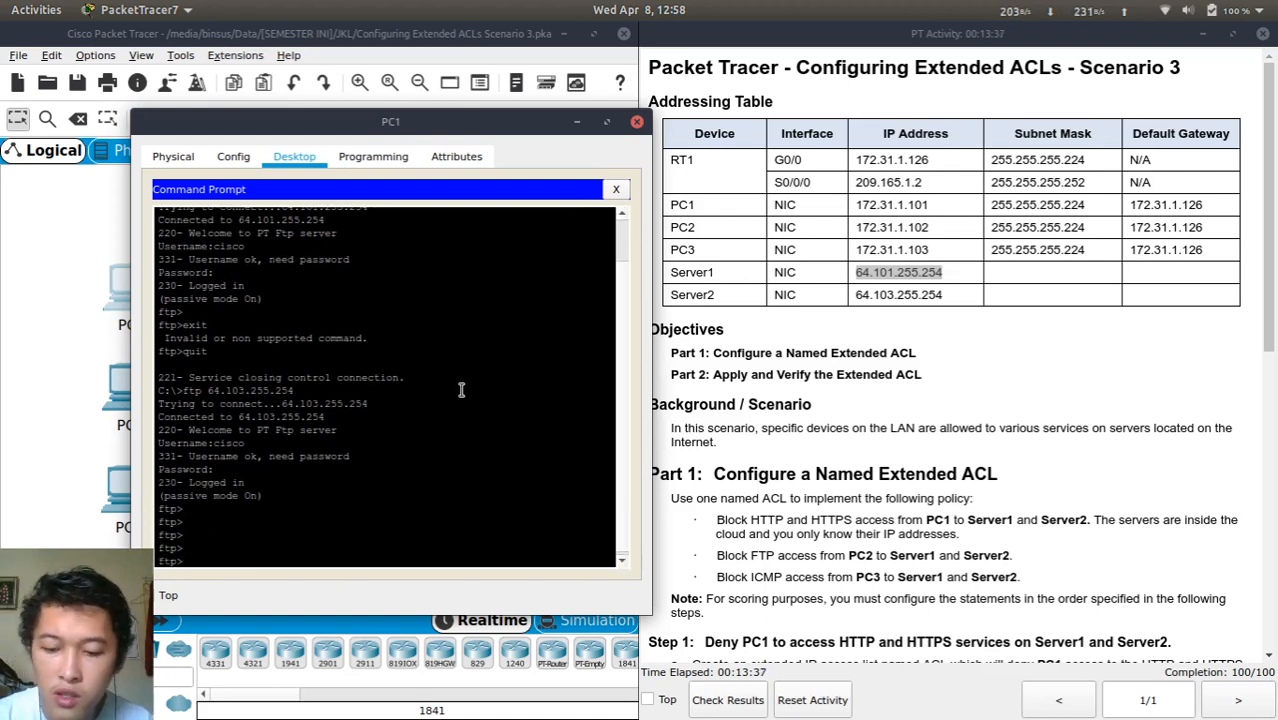
key("Return")
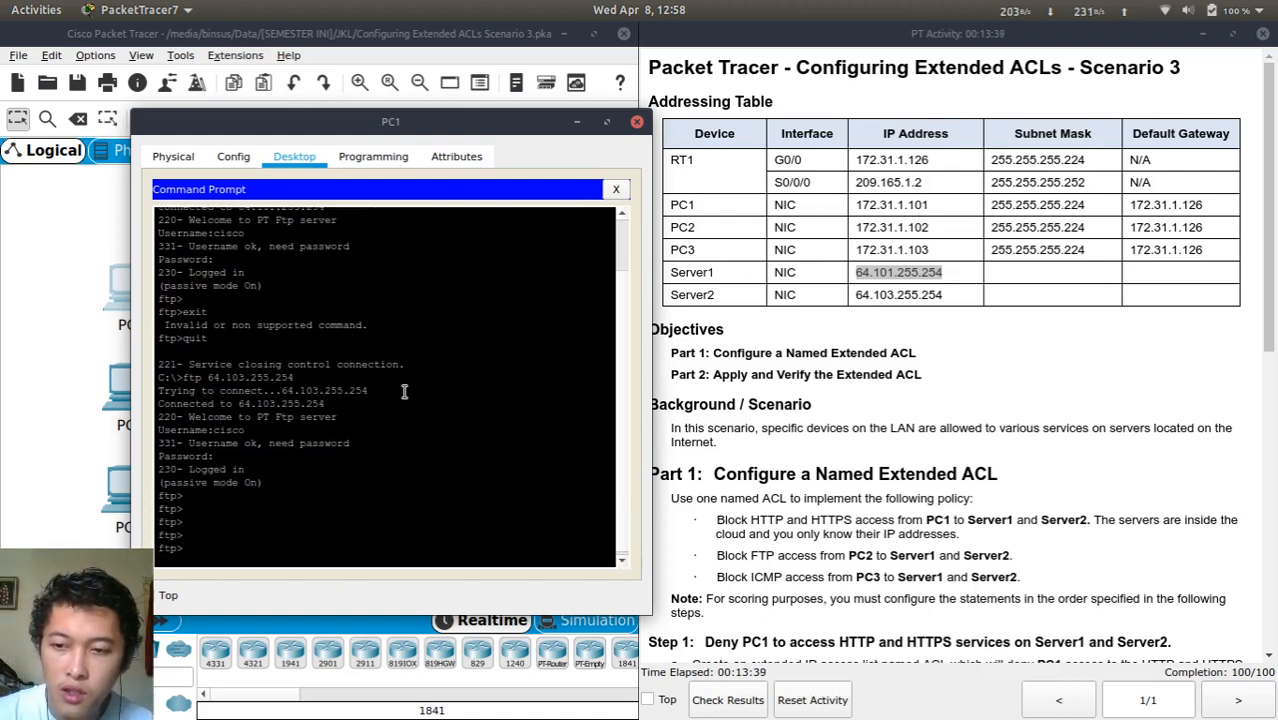
key("Return")
key("Return")
key("Return")
key("Return")
key("Return")
key("Return")
key("Return")
key("Return")
key("Return")
key("Return")
key("Return")
key("Return")
key("Return")
key("Return")
key("Return")
key("Return")
key("Return")
key("Return")
key("Return")
key("Return")
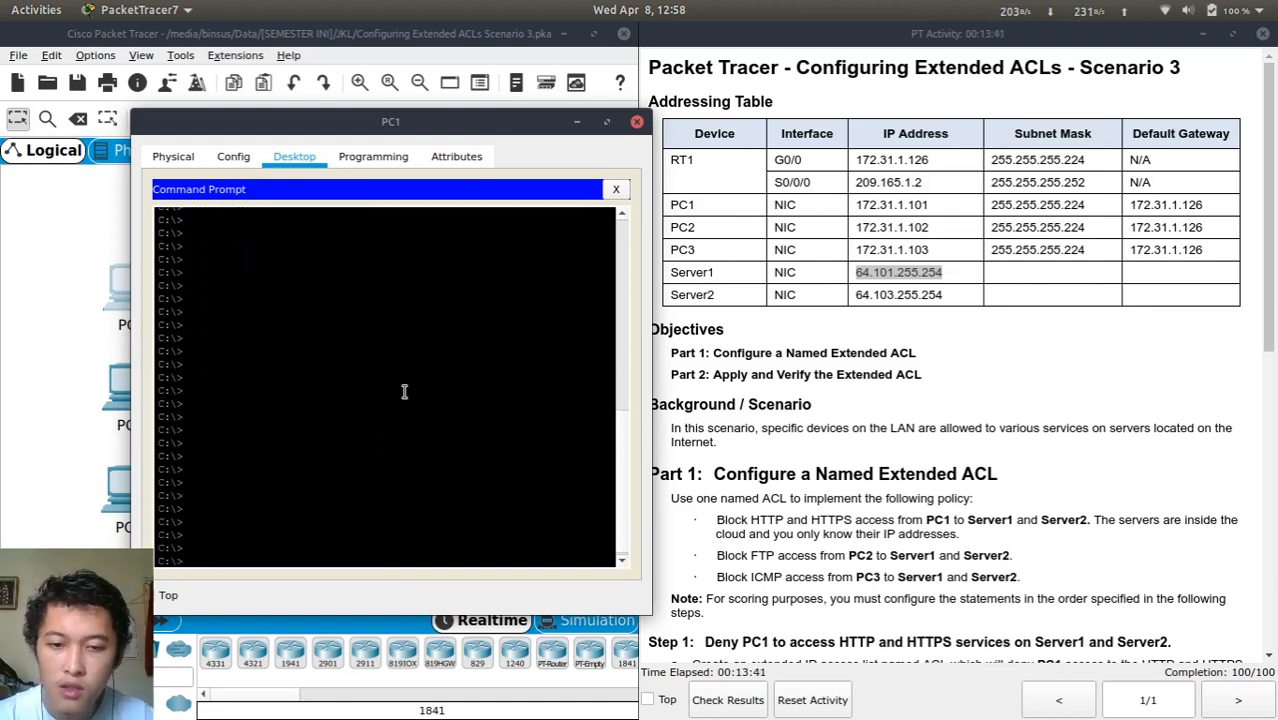
Ping Server1 at 64.101.255.254 from PC1 and stop once the replies arrive
key("Return")
key("Return")
type("ping")
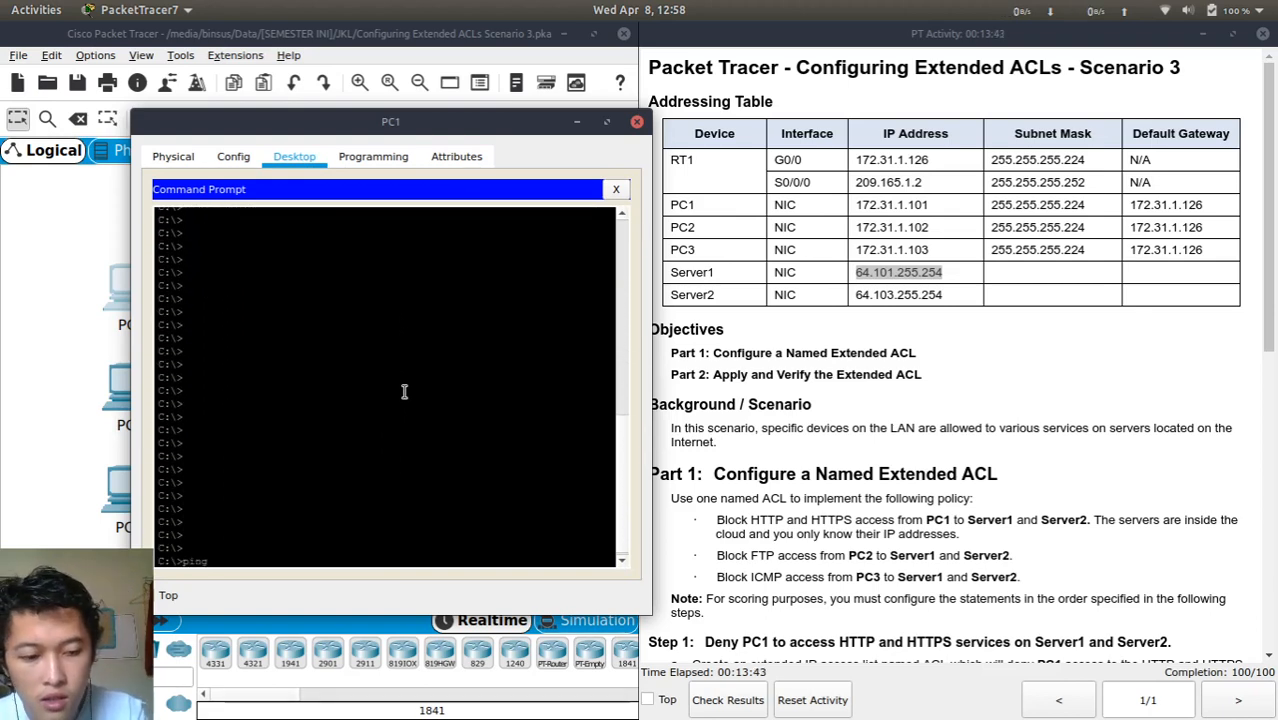
type("64.101.255.254")
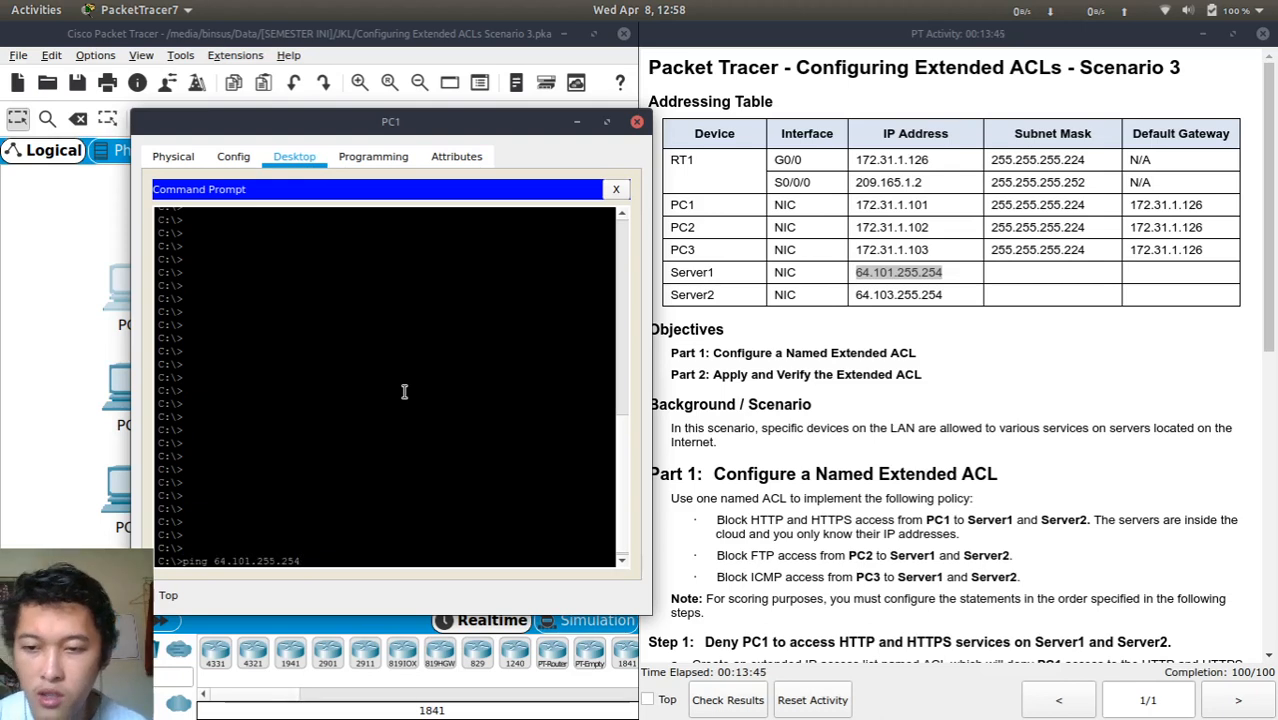
key("Return")
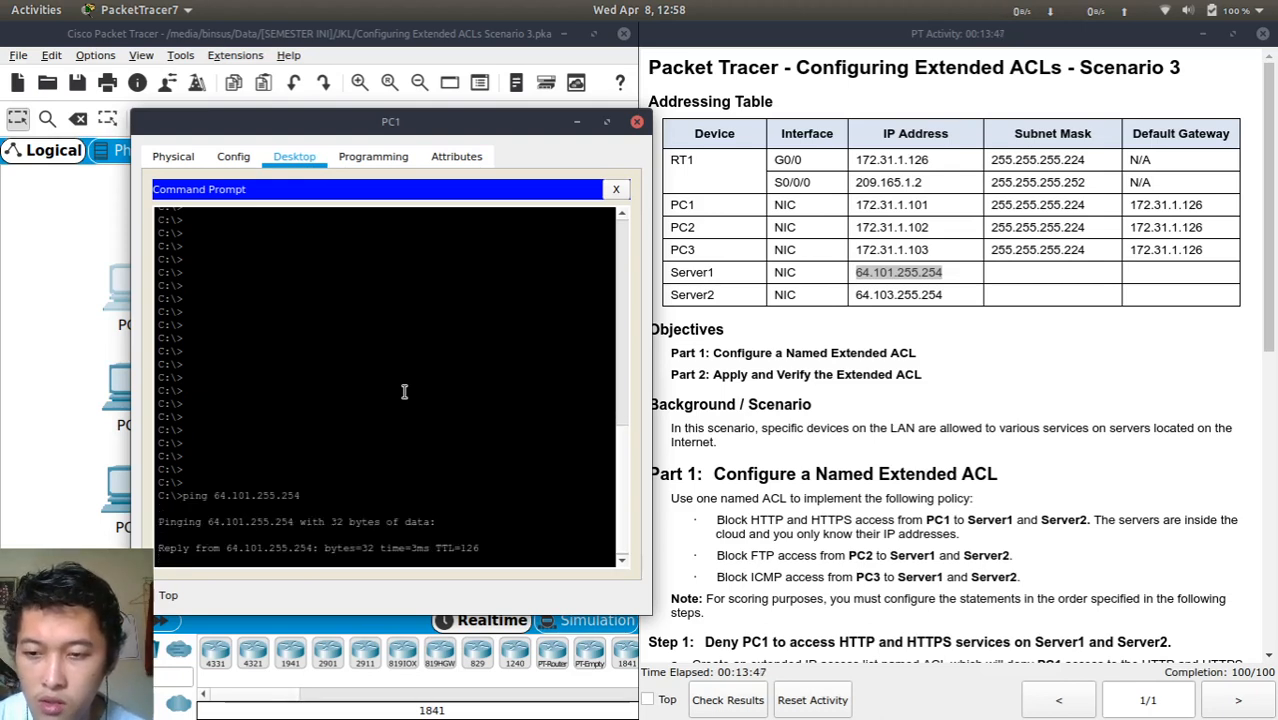
key("ctrl+c")
Edit the recalled ping to 64.103.255.254 and run it to confirm replies with 0% loss
key("Up")
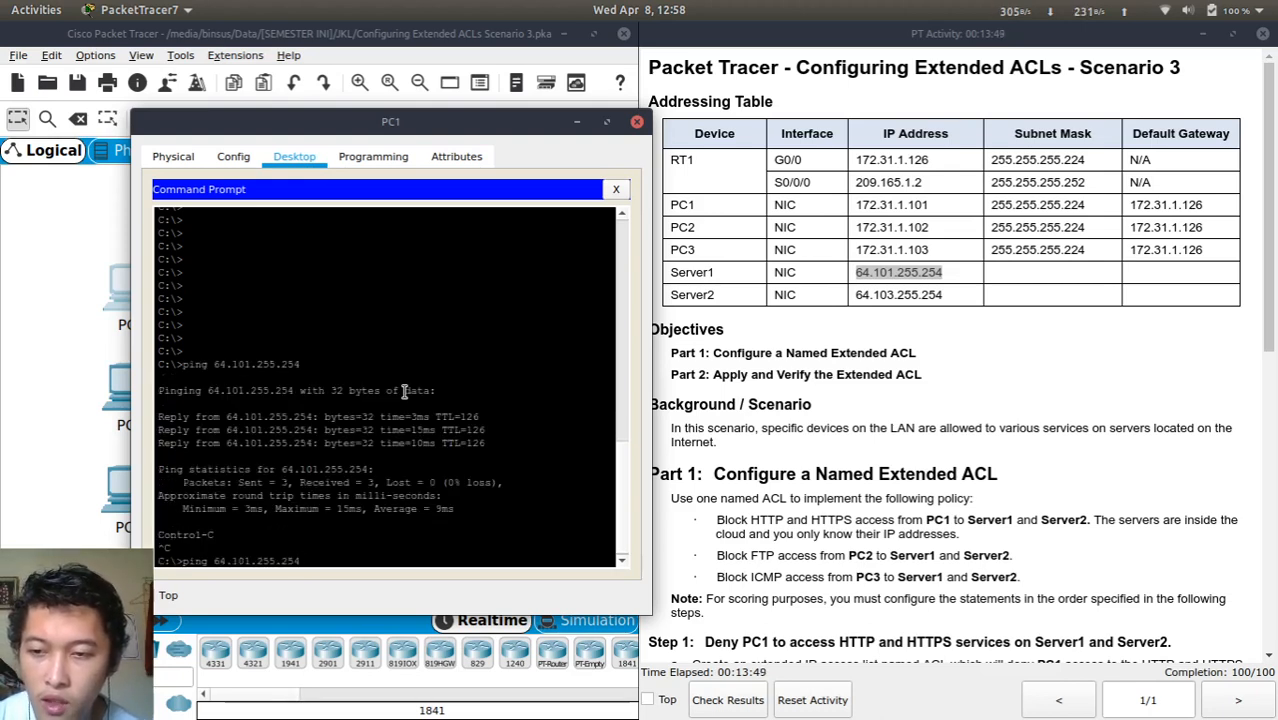
key("Left")
key("Left")
key("Left")
key("Left")
key("Left")
key("Left")
key("Left")
key("Left")
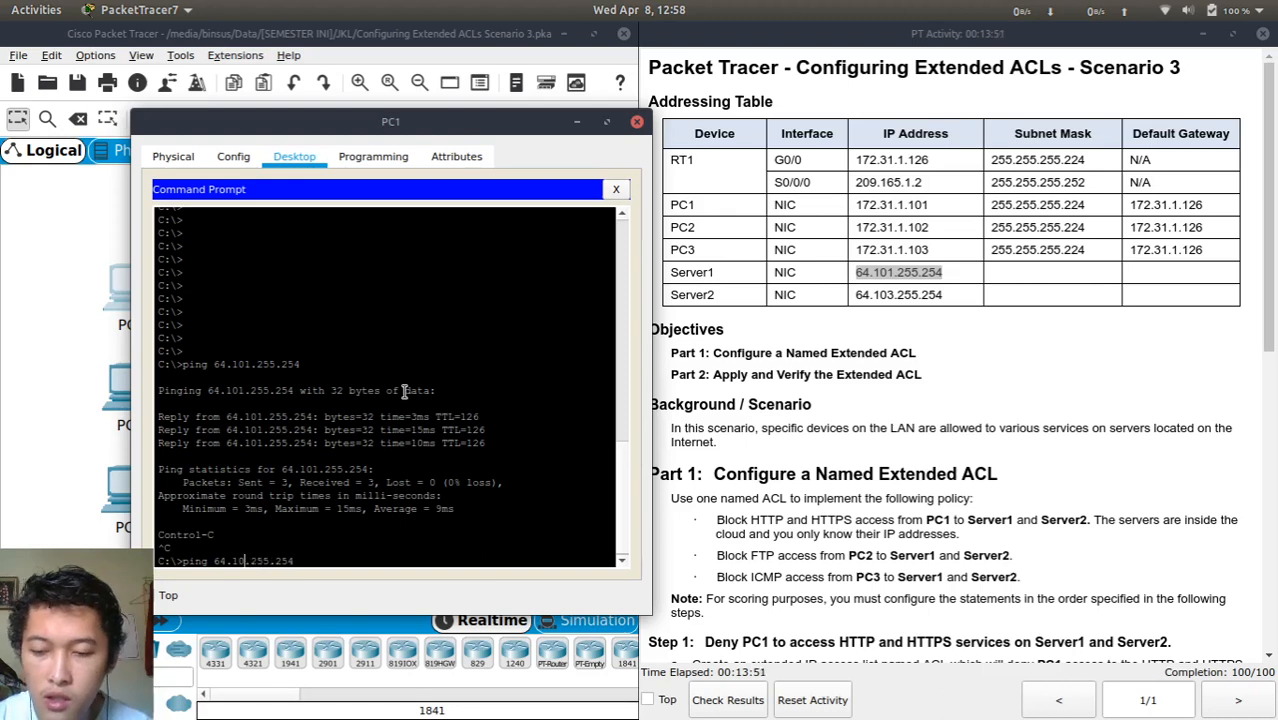
key("BackSpace")
type("3")
key("Return")
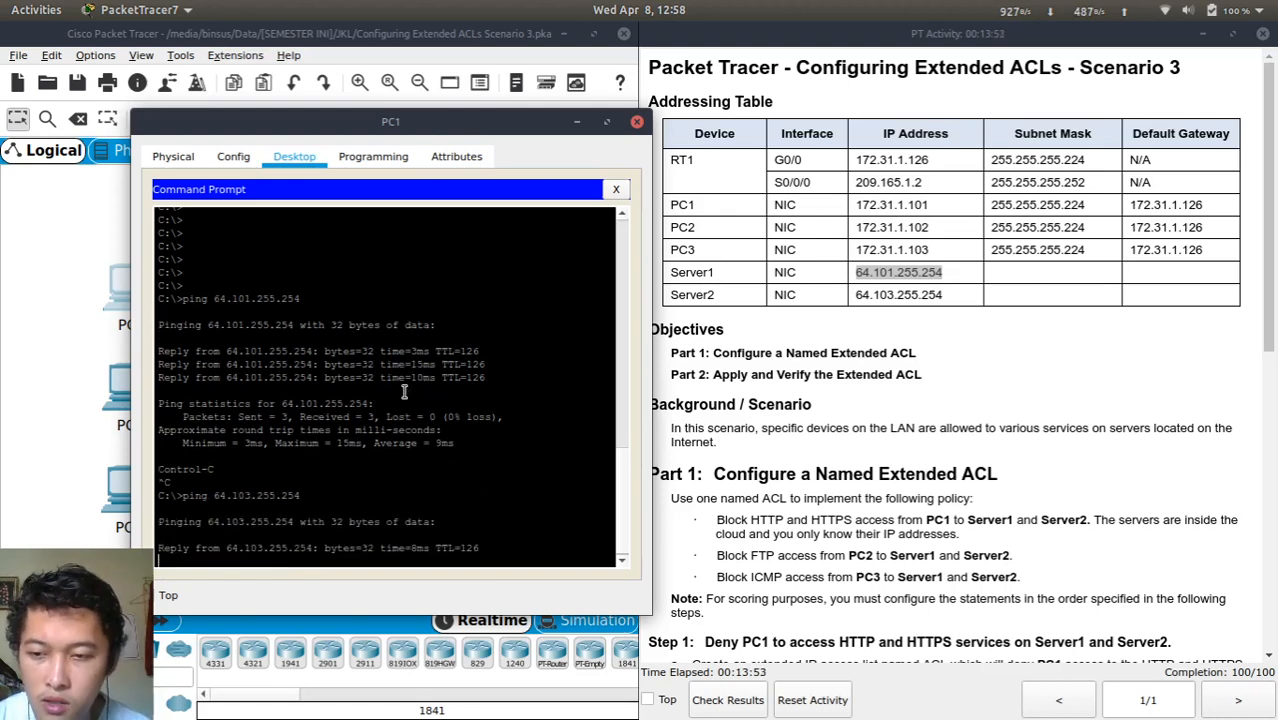
key("ctrl+c")
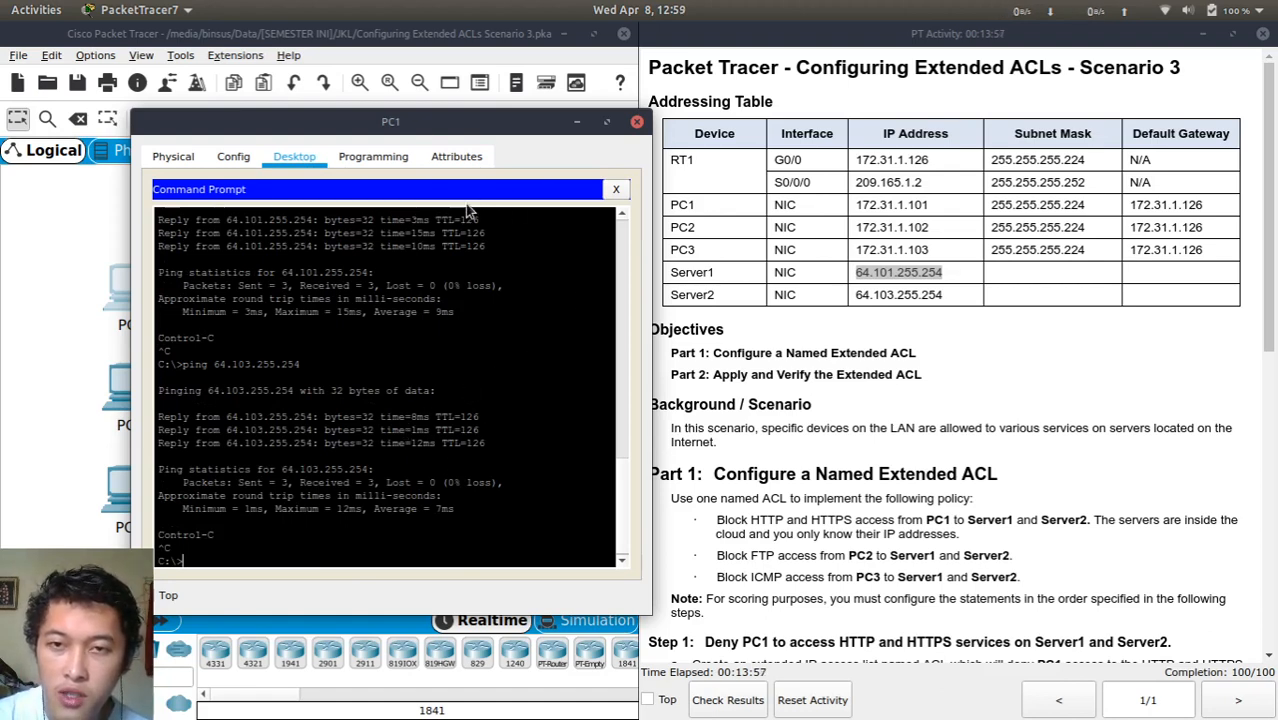
left_click(517, 380)
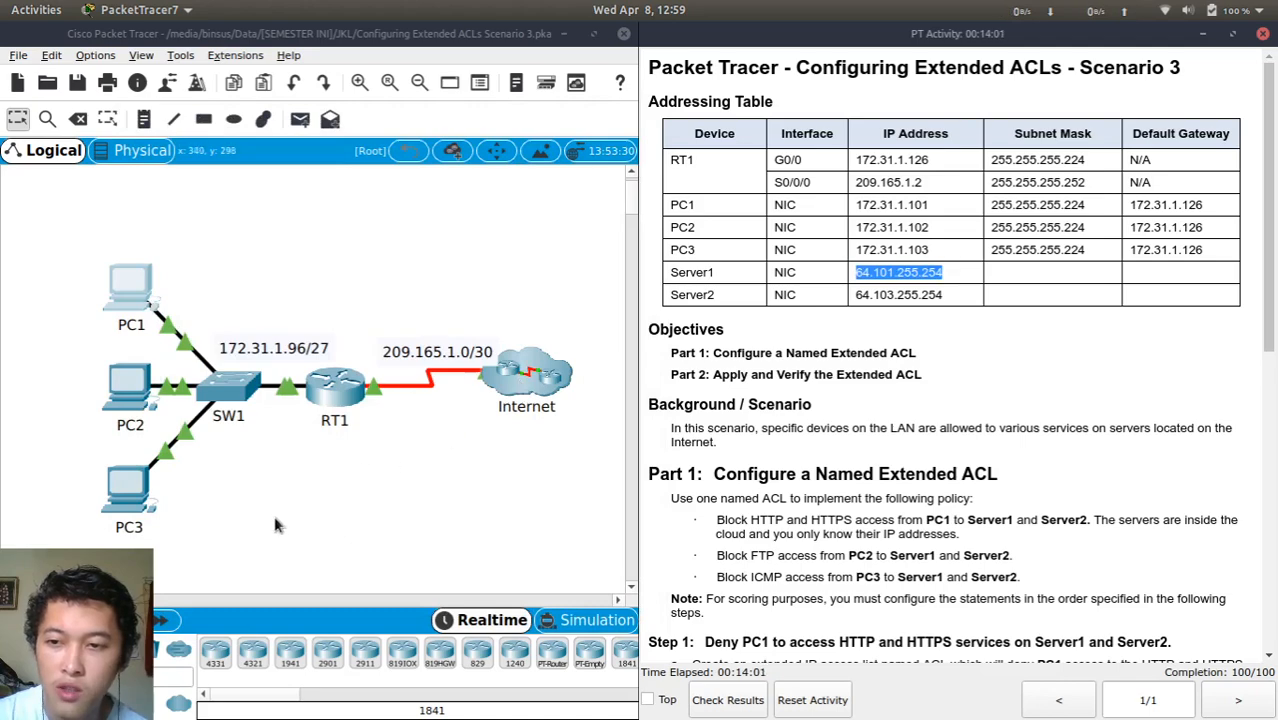
Open PC2's window, move it off the addressing table, and show its Desktop applications
left_click(126, 388)
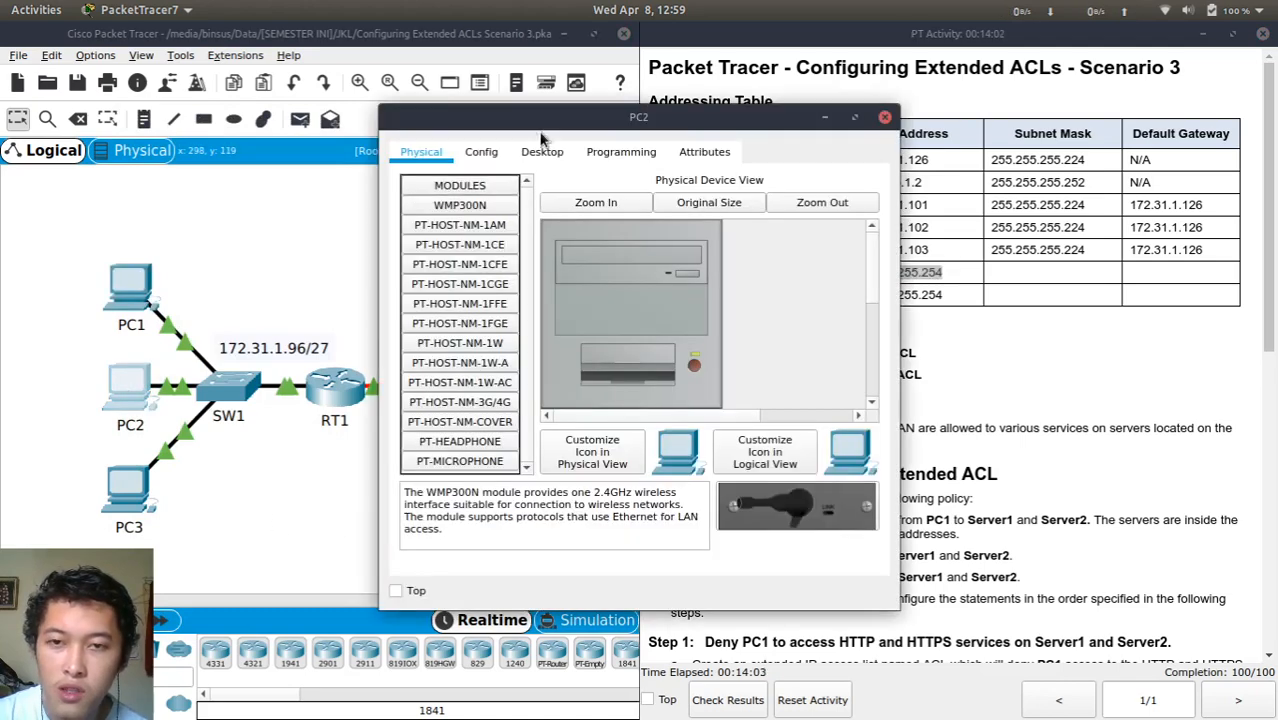
left_click_drag(553, 117, 293, 79)
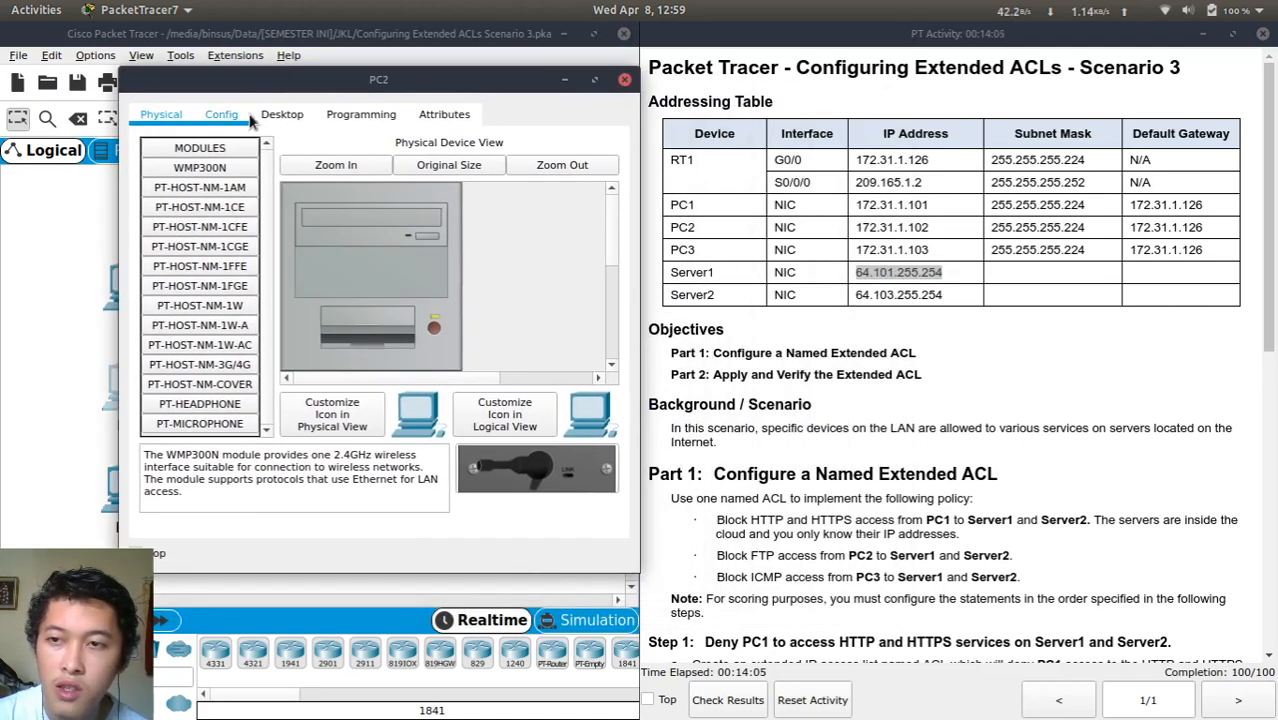
left_click(298, 122)
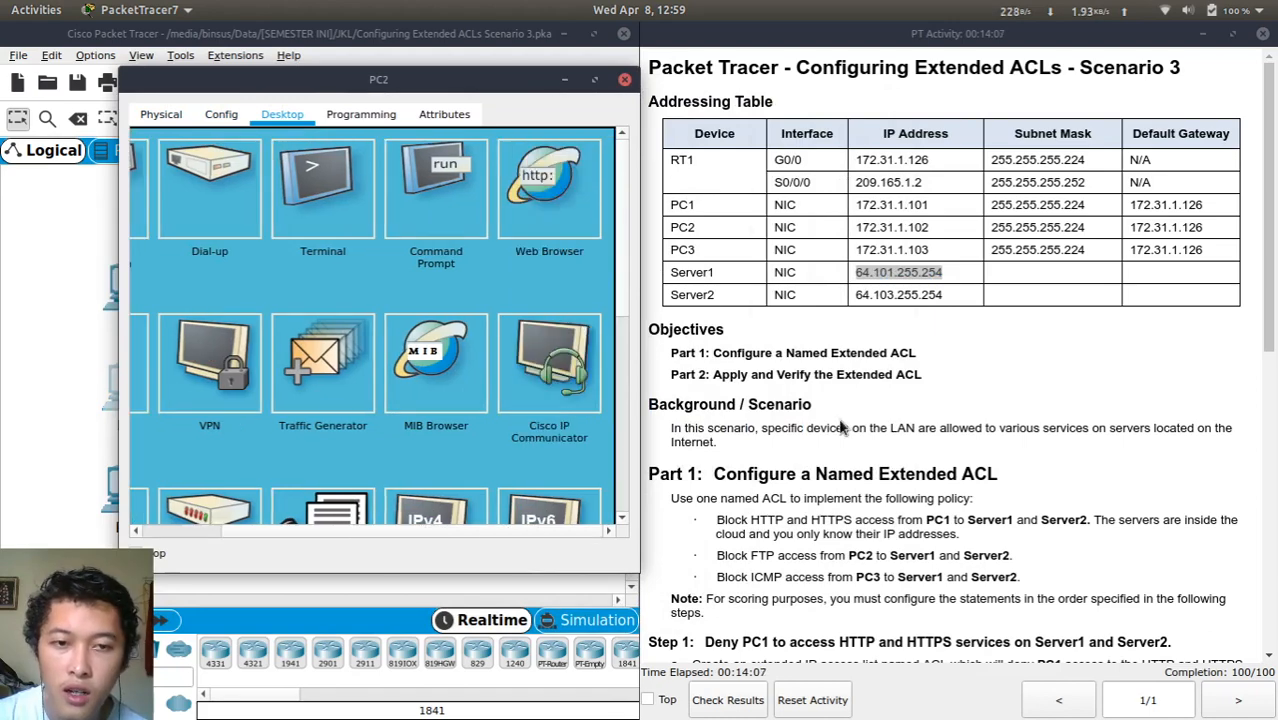
scroll(840, 427, "down", 2)
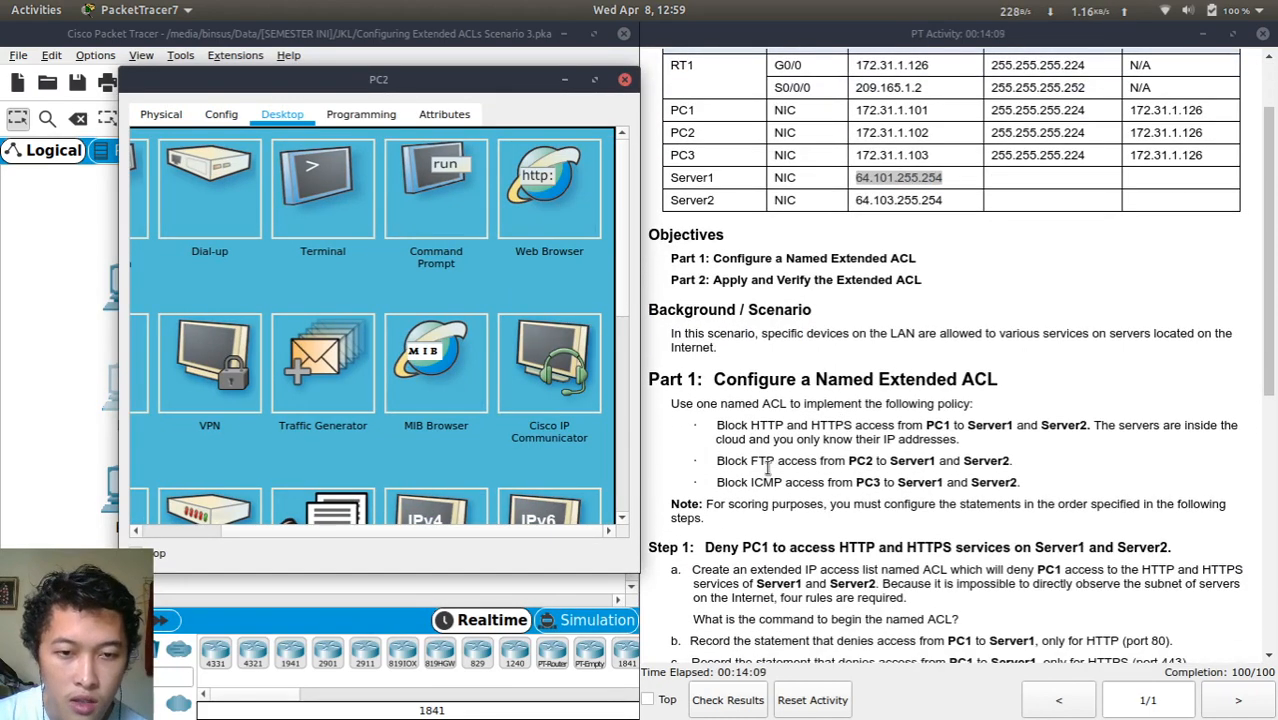
In PC2's Command Prompt, run ftp 64.101.255.254 and watch it time out
left_click(412, 197)
type("ftp")
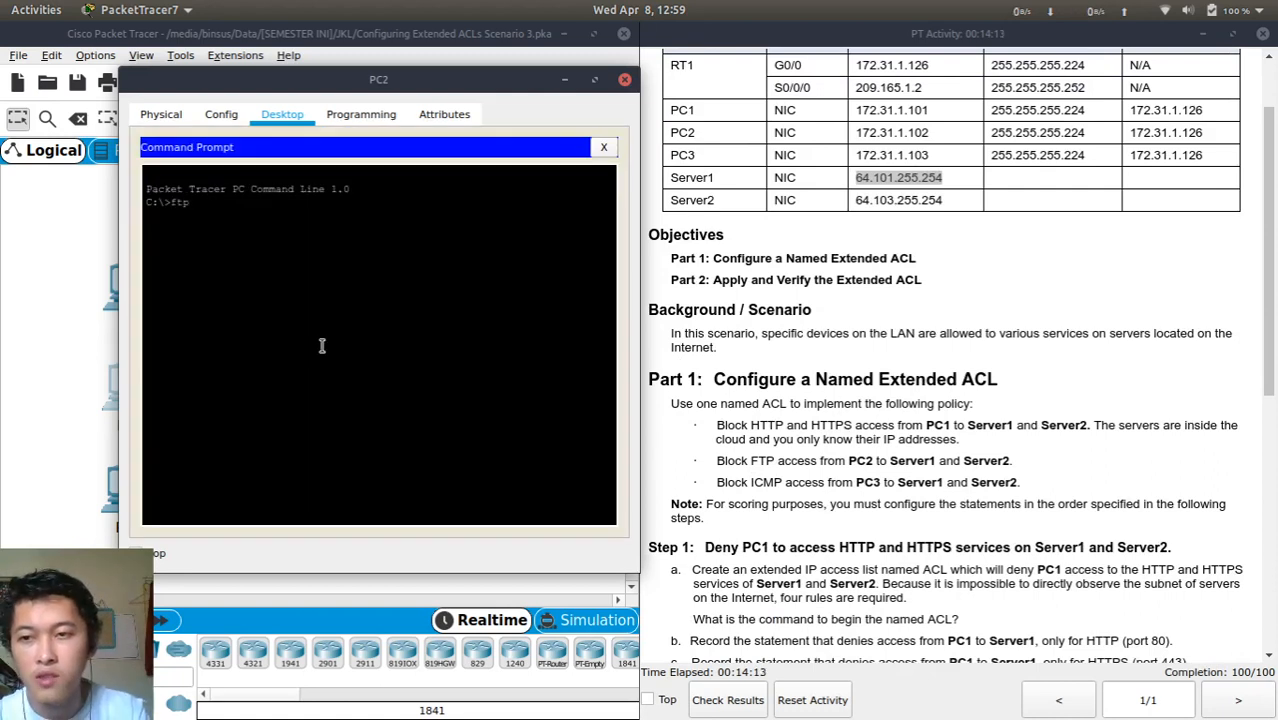
key("ctrl+v")
key("Return")
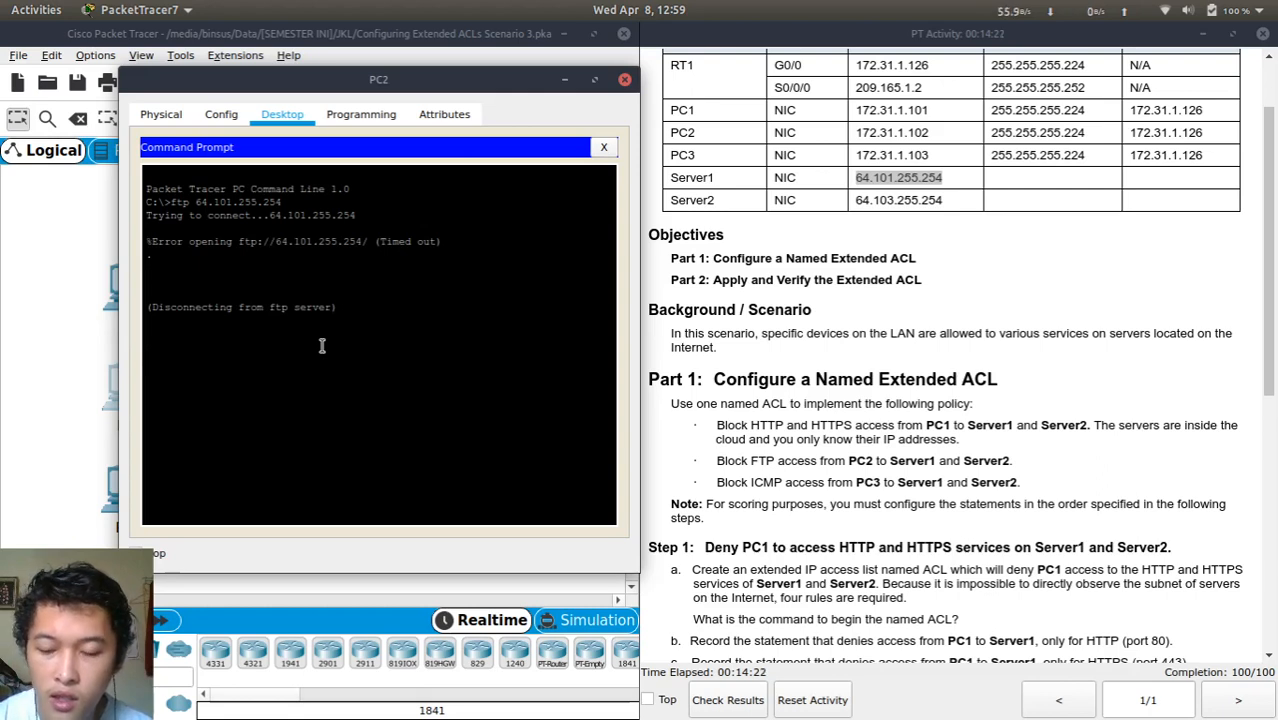
Change the recalled FTP command to 64.103.255.254 and confirm it also times out
key("Up")
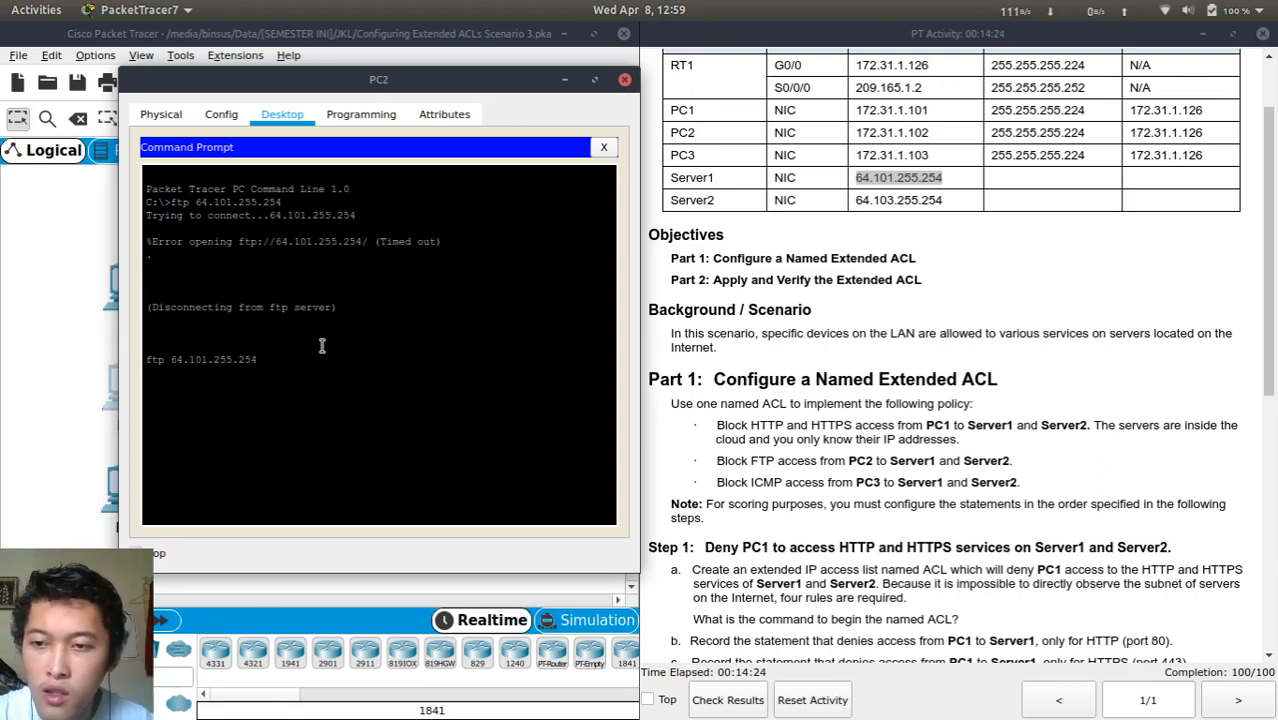
key("Left")
key("Left")
key("Left")
key("Left")
key("Left")
key("Left")
key("Left")
key("Left")
key("BackSpace")
type("3")
key("Return")
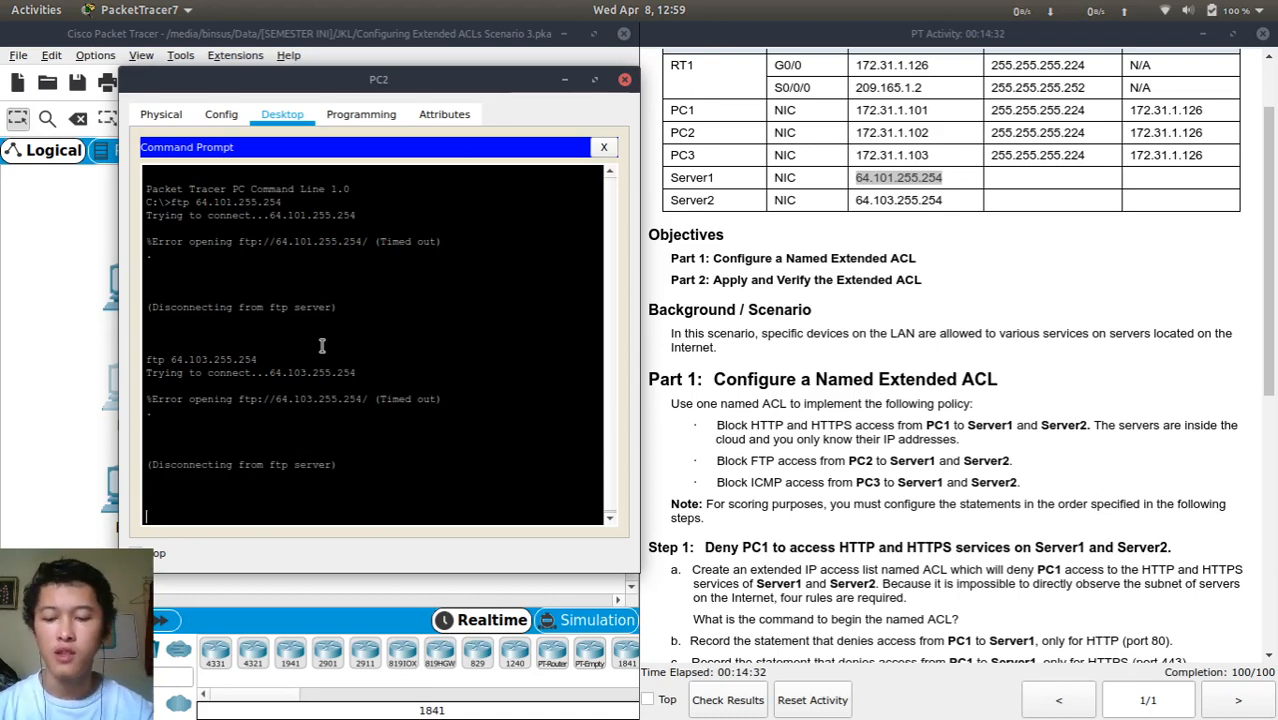
key("Return")
key("Return")
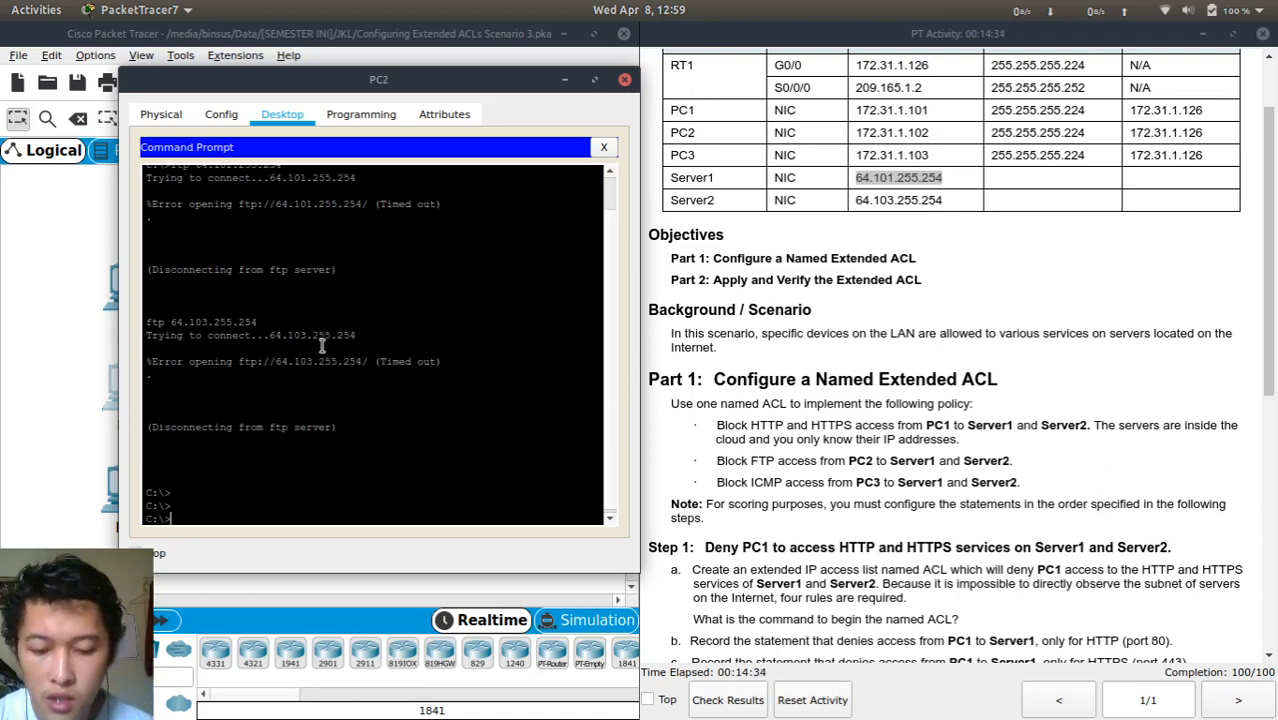
type("ping ")
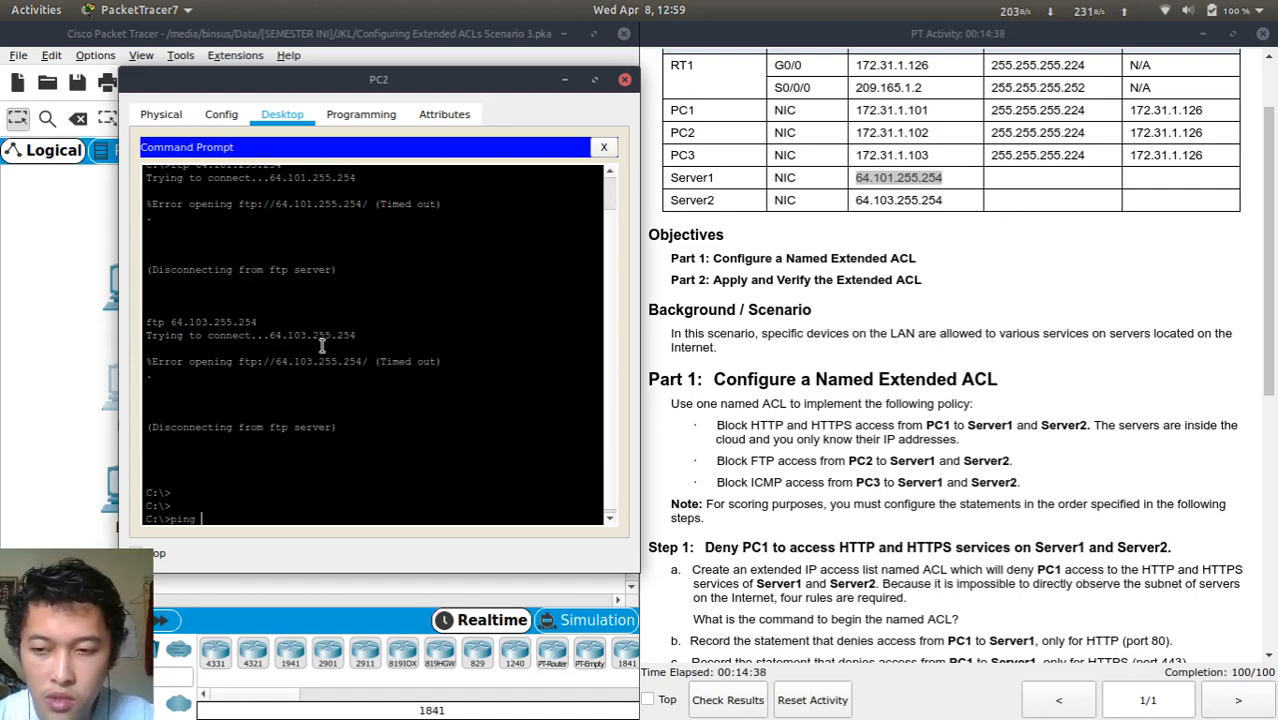
type("64.10")
Ping 64.101.255.254 from PC2 and stop after all replies arrive
key("BackSpace")
key("BackSpace")
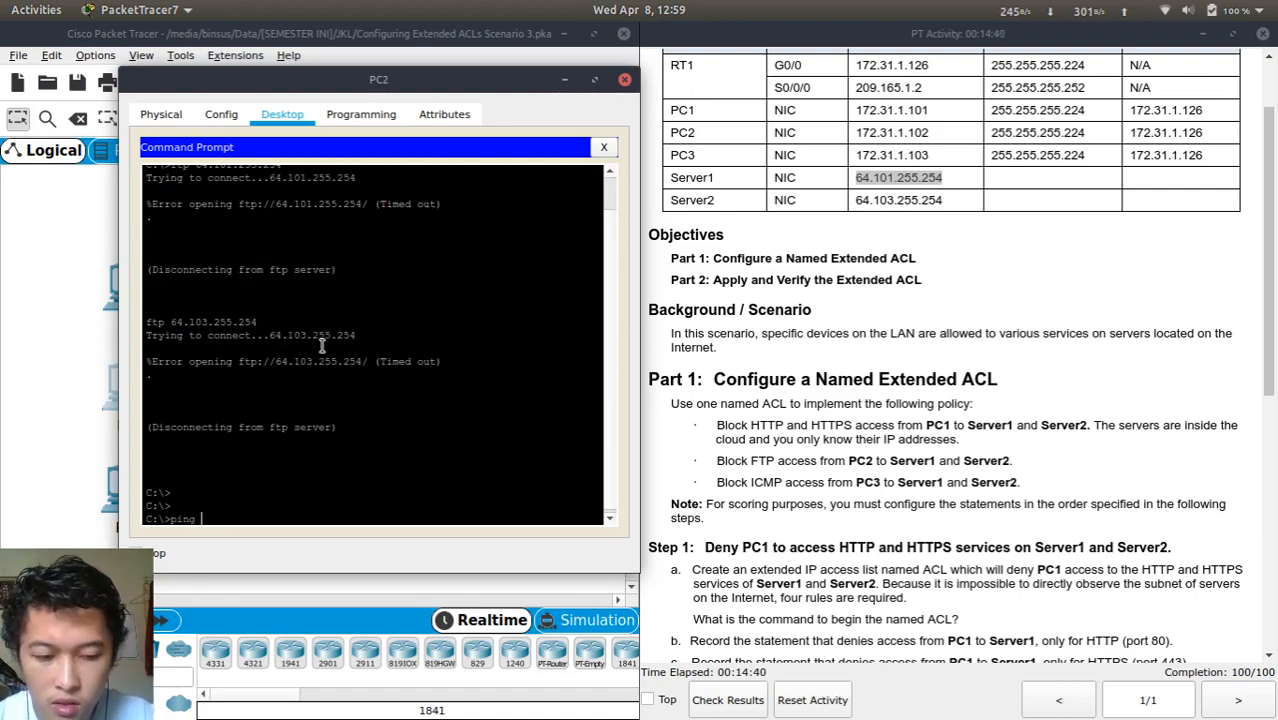
type("64.101.255.254")
key("Return")
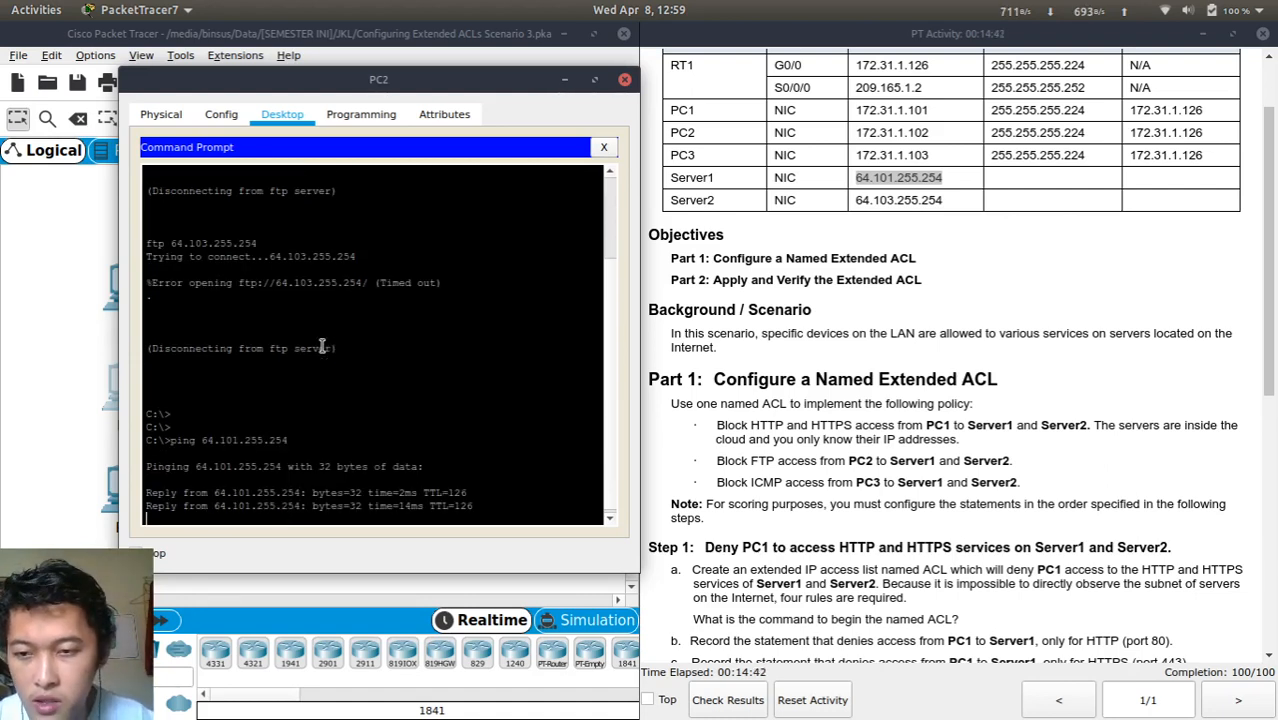
key("ctrl+c")
Ping 64.103.255.254 successfully, then close PC2's Command Prompt
key("Up")
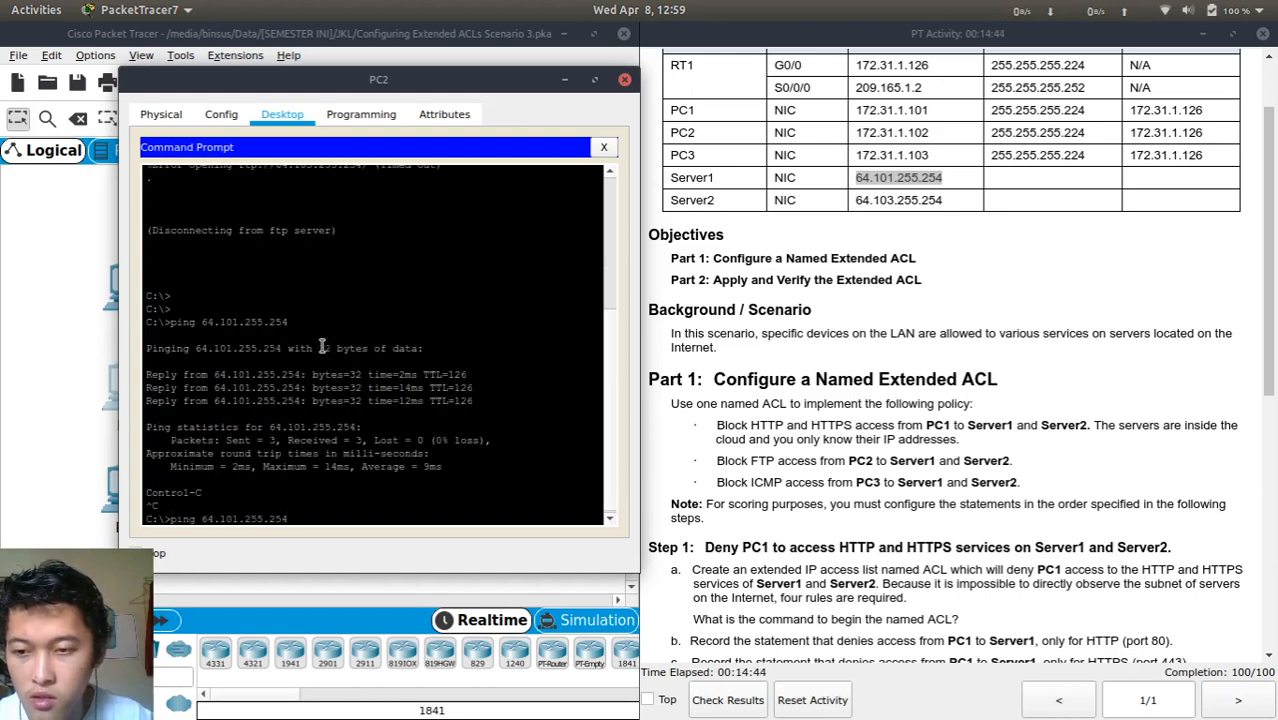
key("Left")
key("Left")
key("Left")
key("Left")
key("Left")
key("Left")
key("Left")
key("Left")
key("BackSpace")
type("3")
key("Return")
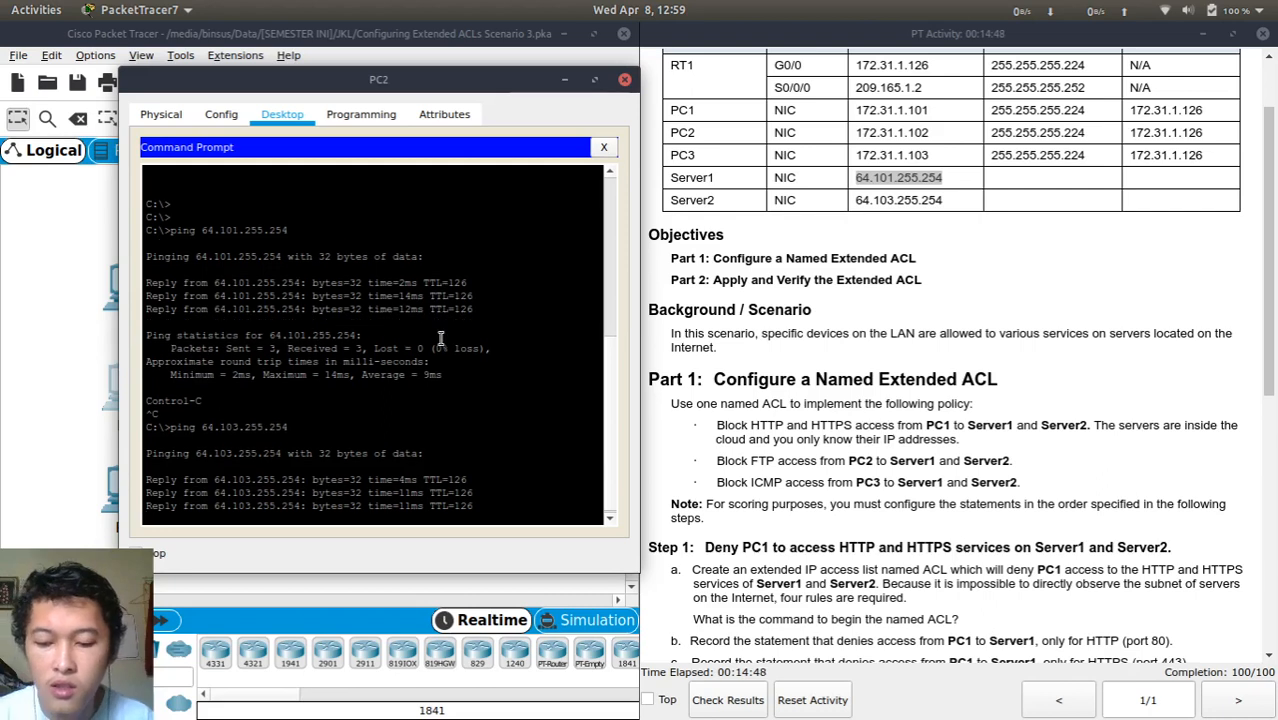
key("ctrl+c")
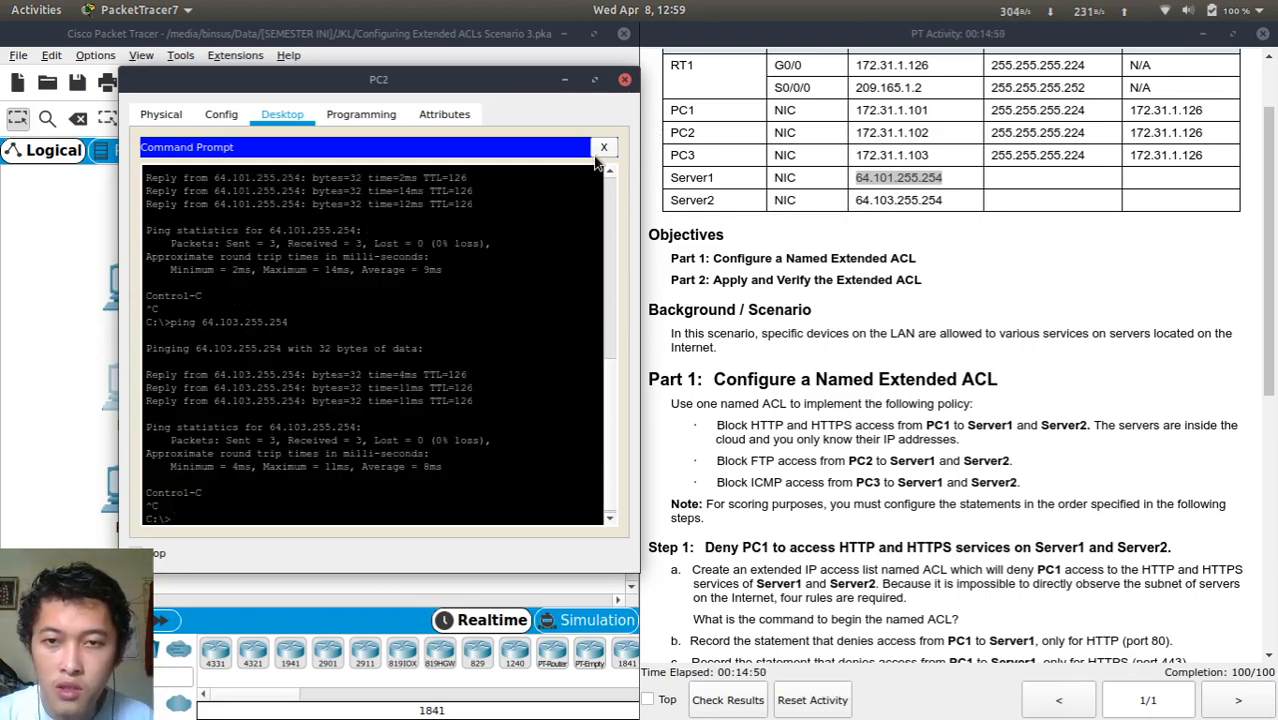
left_click(604, 147)
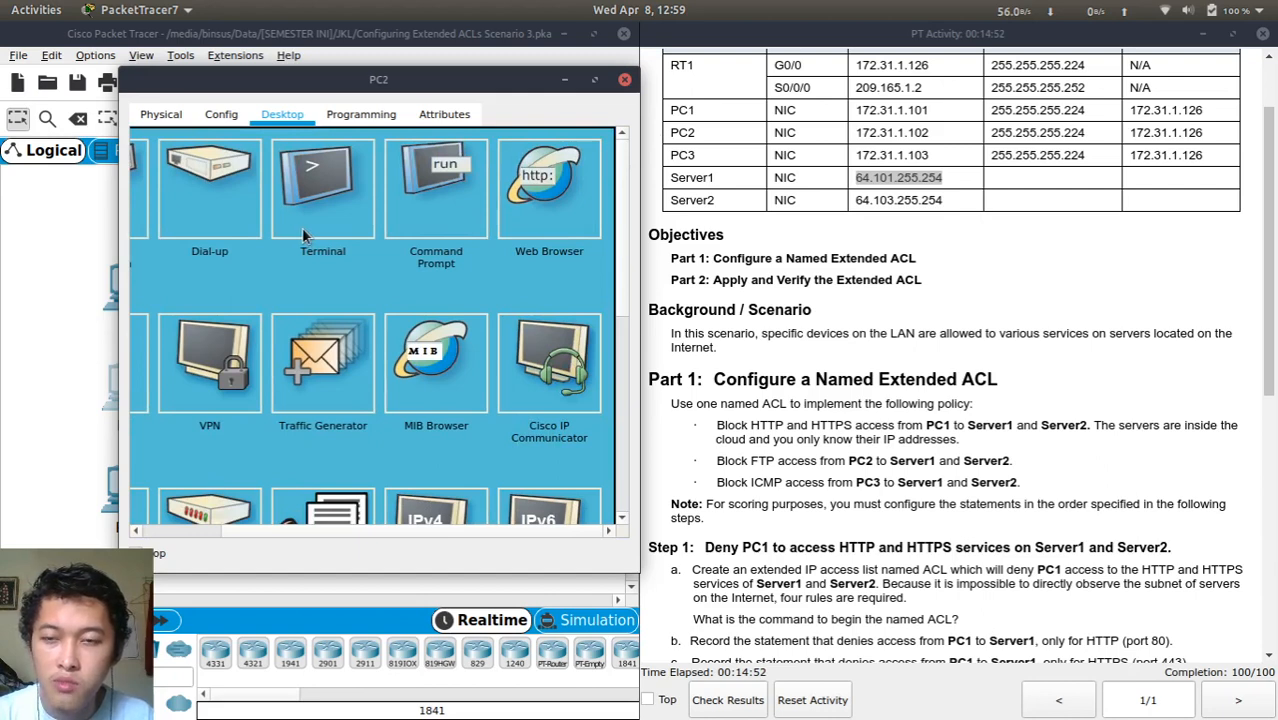
left_click(288, 167)
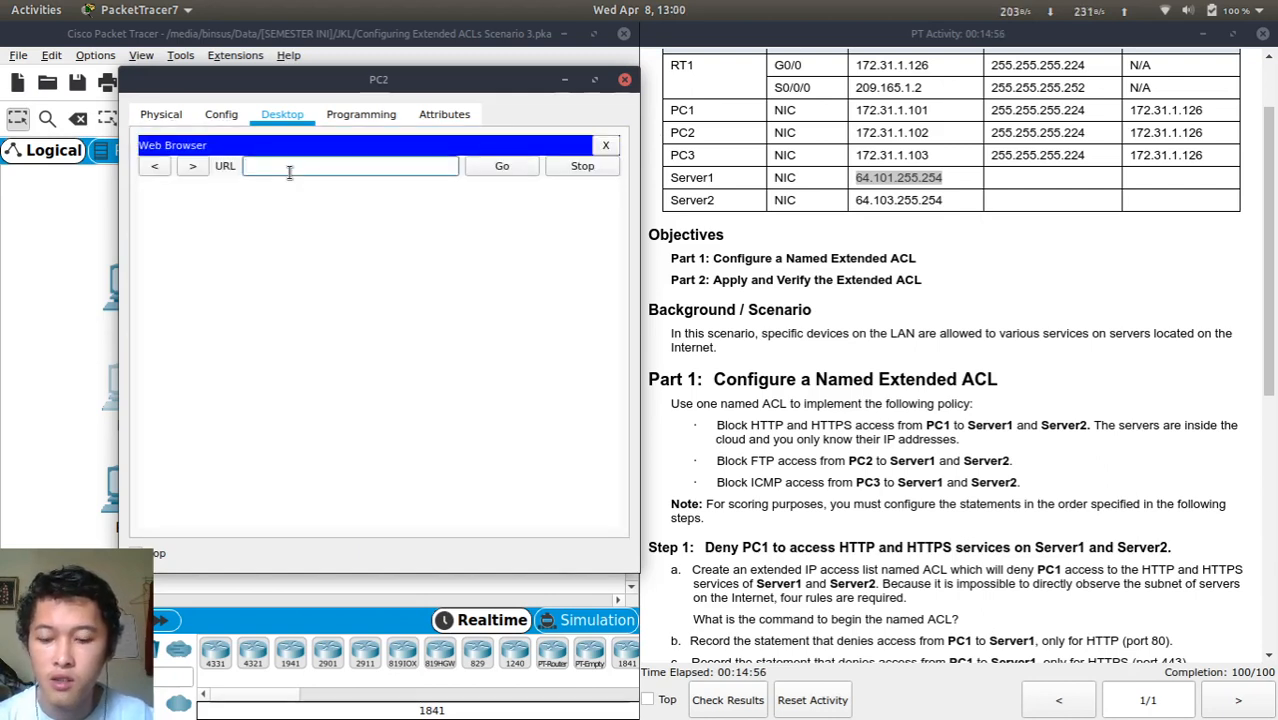
key("ctrl+v")
key("Home")
type("http://")
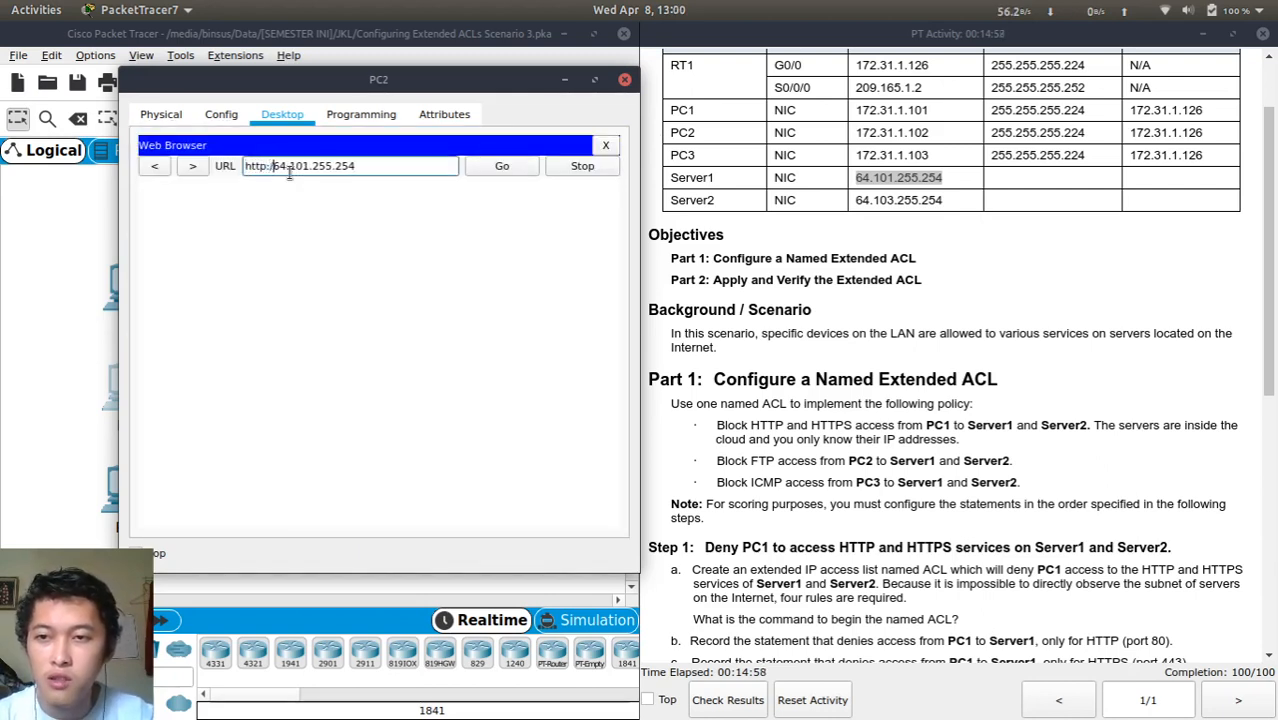
left_click(500, 176)
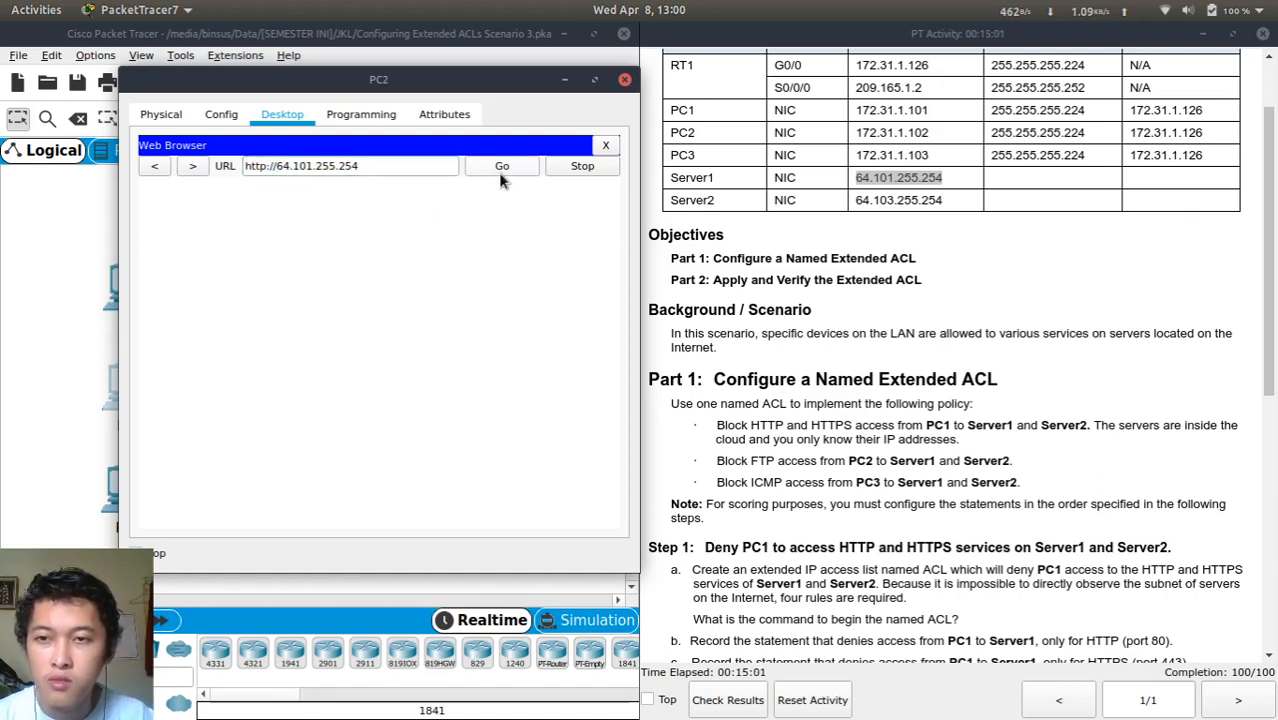
left_click(281, 166)
type("s")
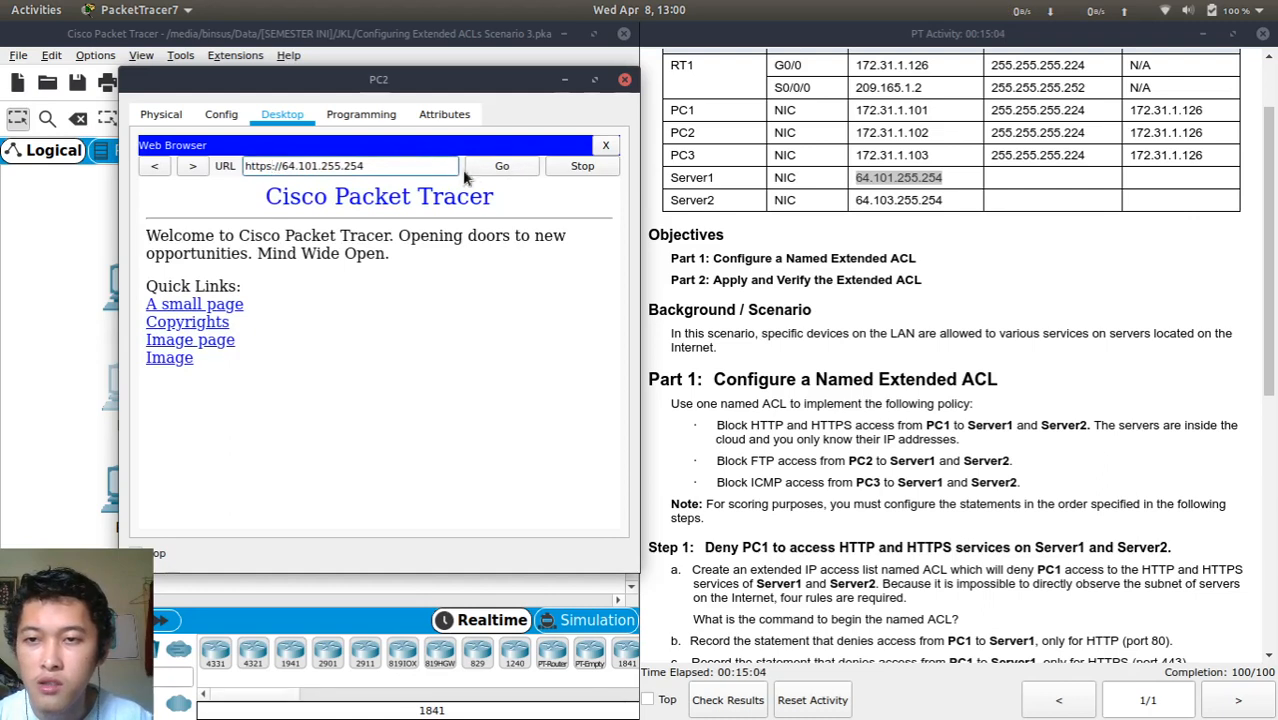
left_click(501, 168)
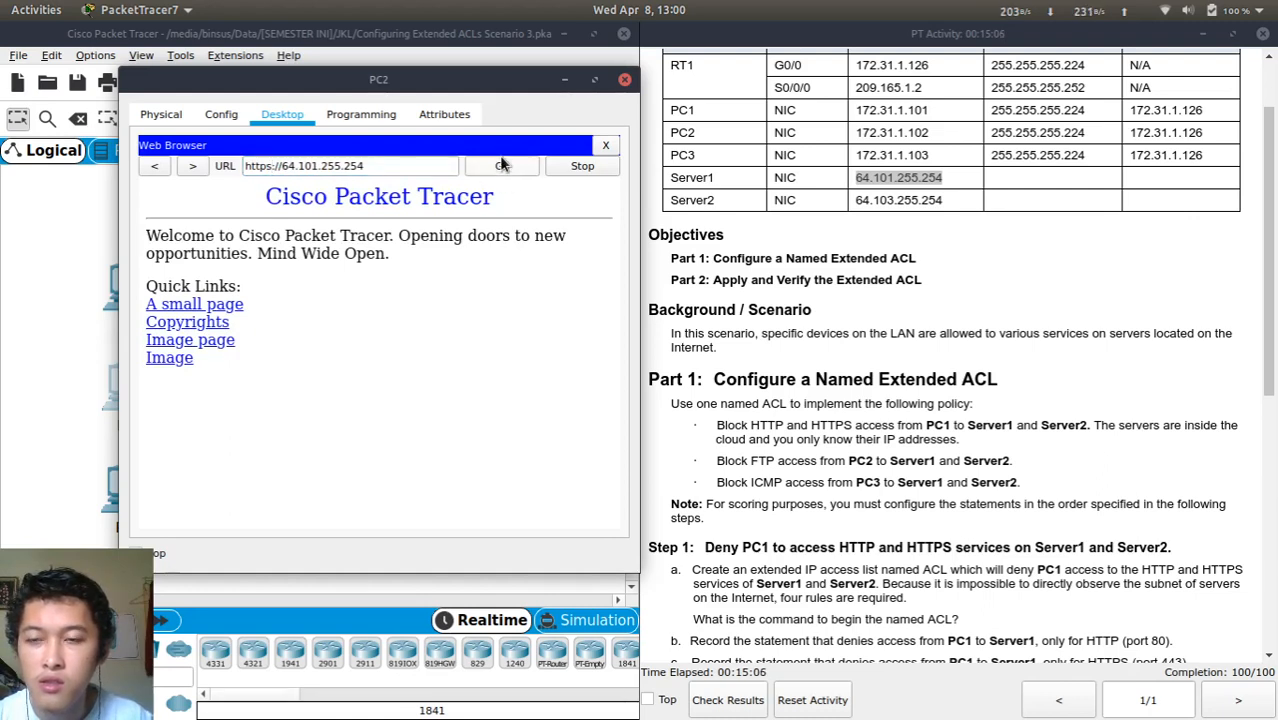
left_click(221, 306)
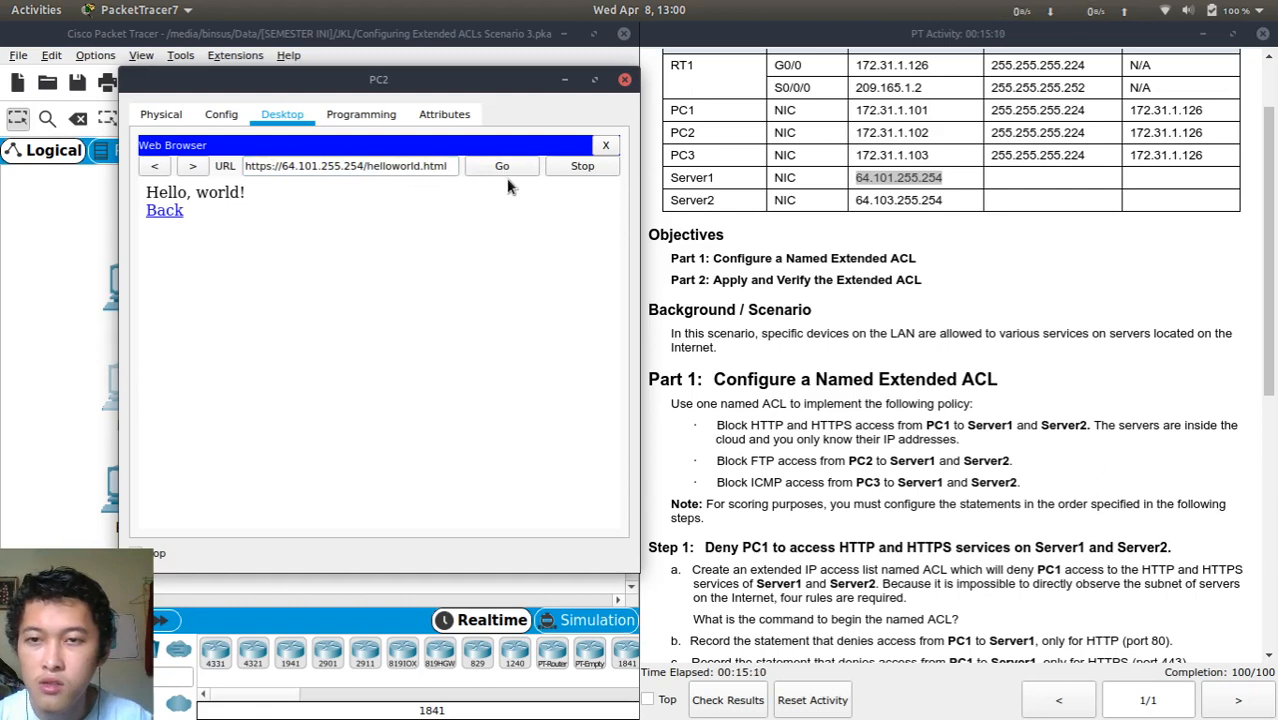
left_click(377, 168)
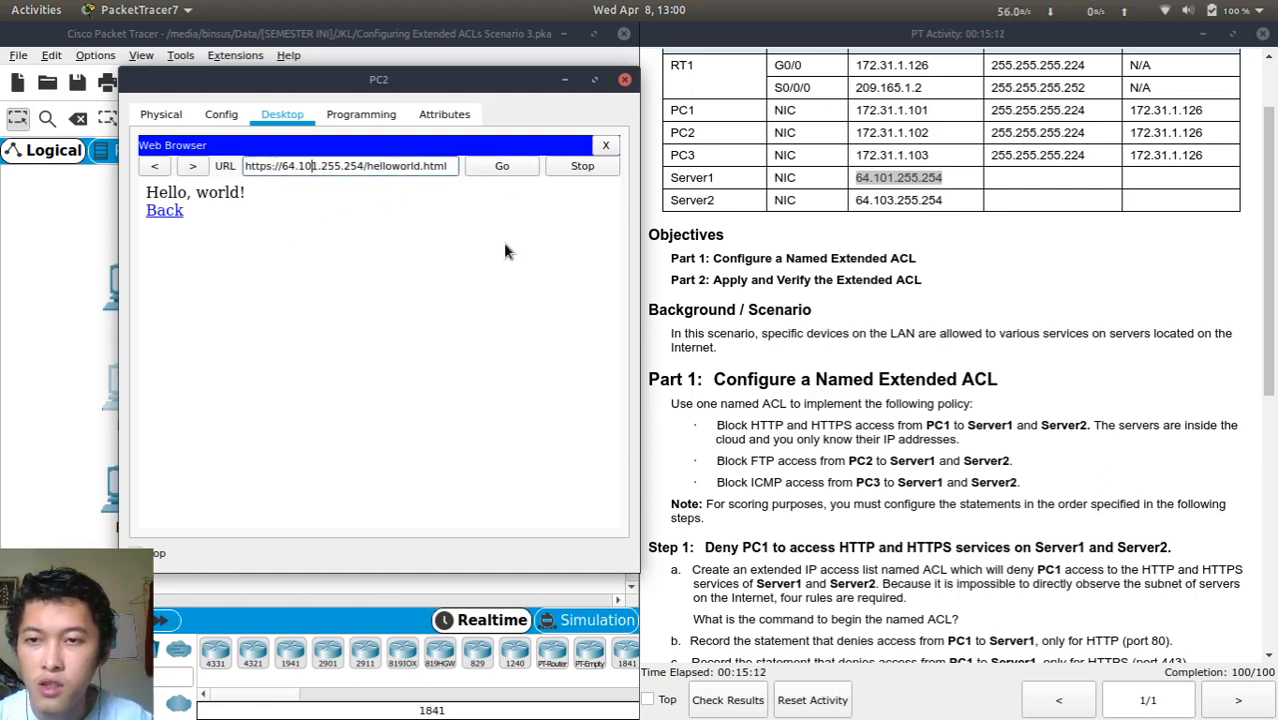
key("Right")
key("Right")
key("Right")
key("Right")
key("Right")
key("Right")
key("Right")
key("Right")
key("Right")
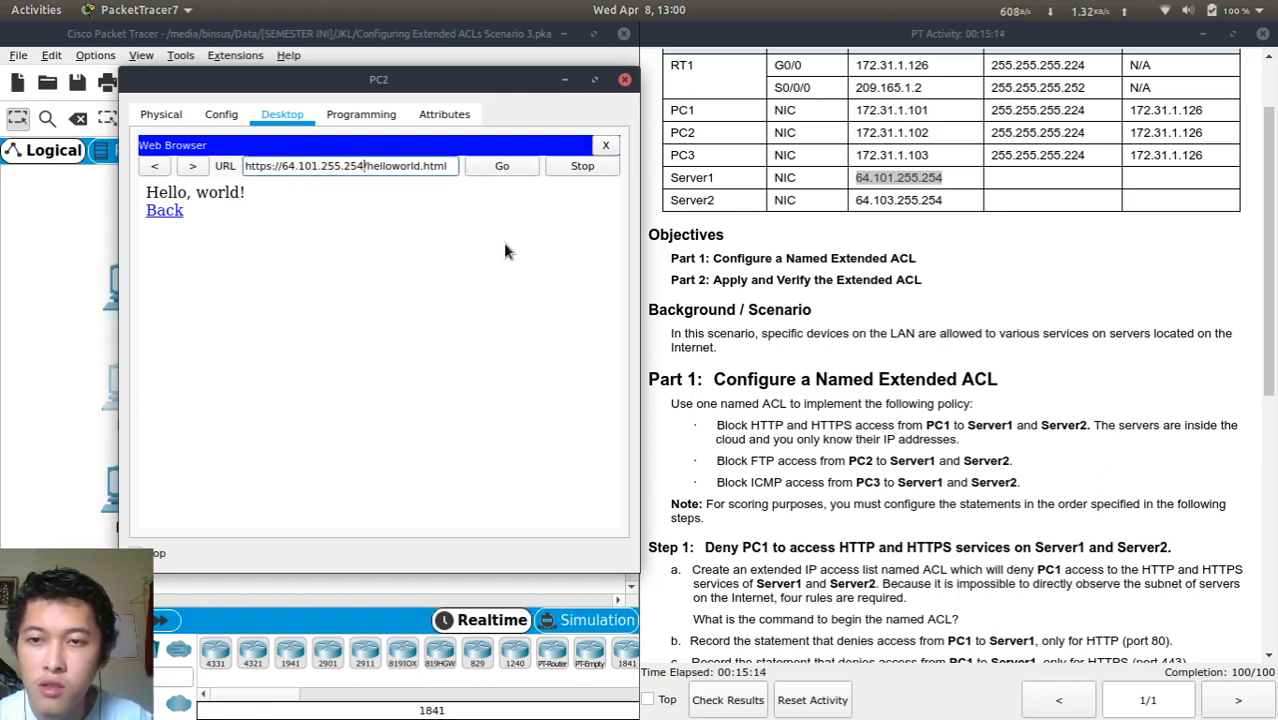
key("Right")
key("shift+End")
key("BackSpace")
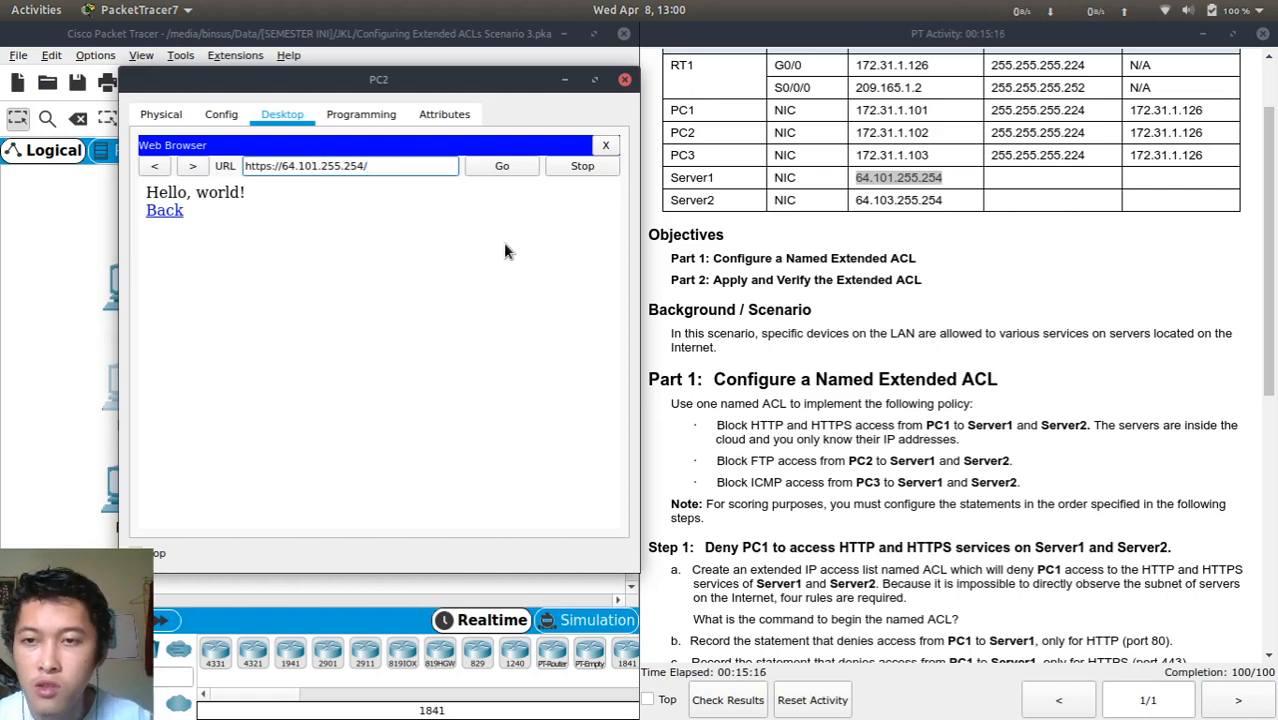
left_click(490, 168)
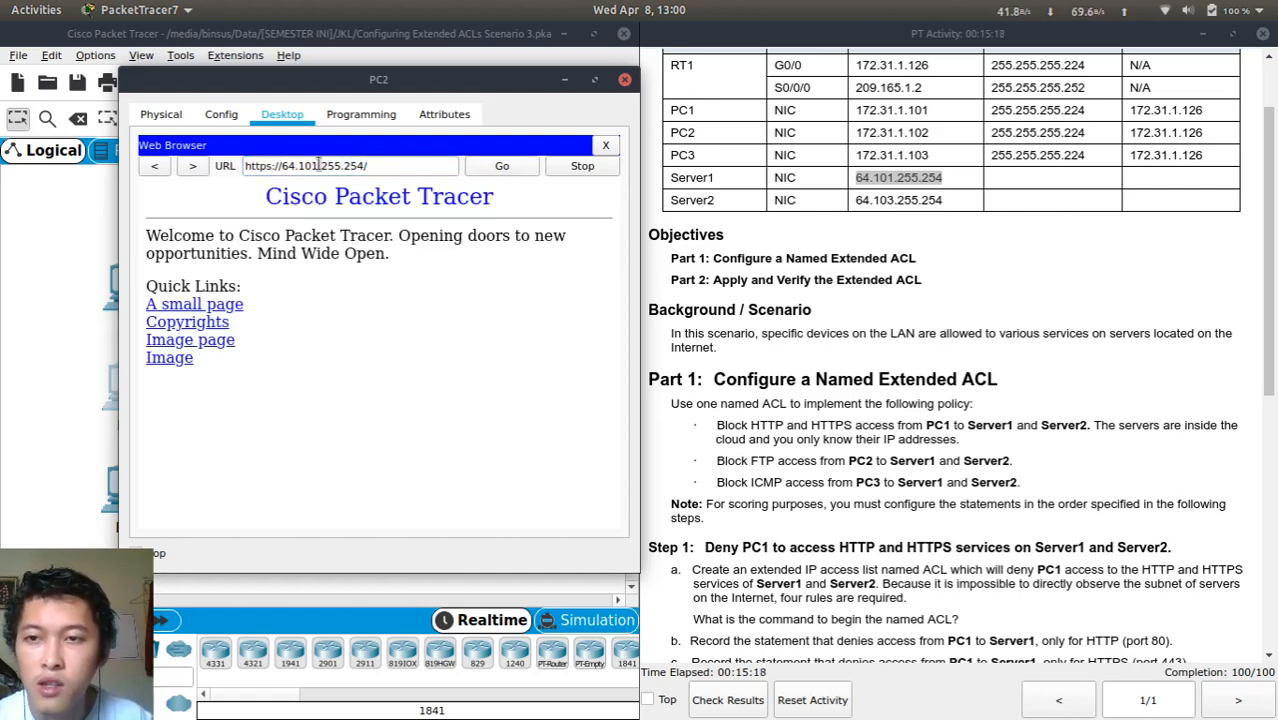
left_click(272, 166)
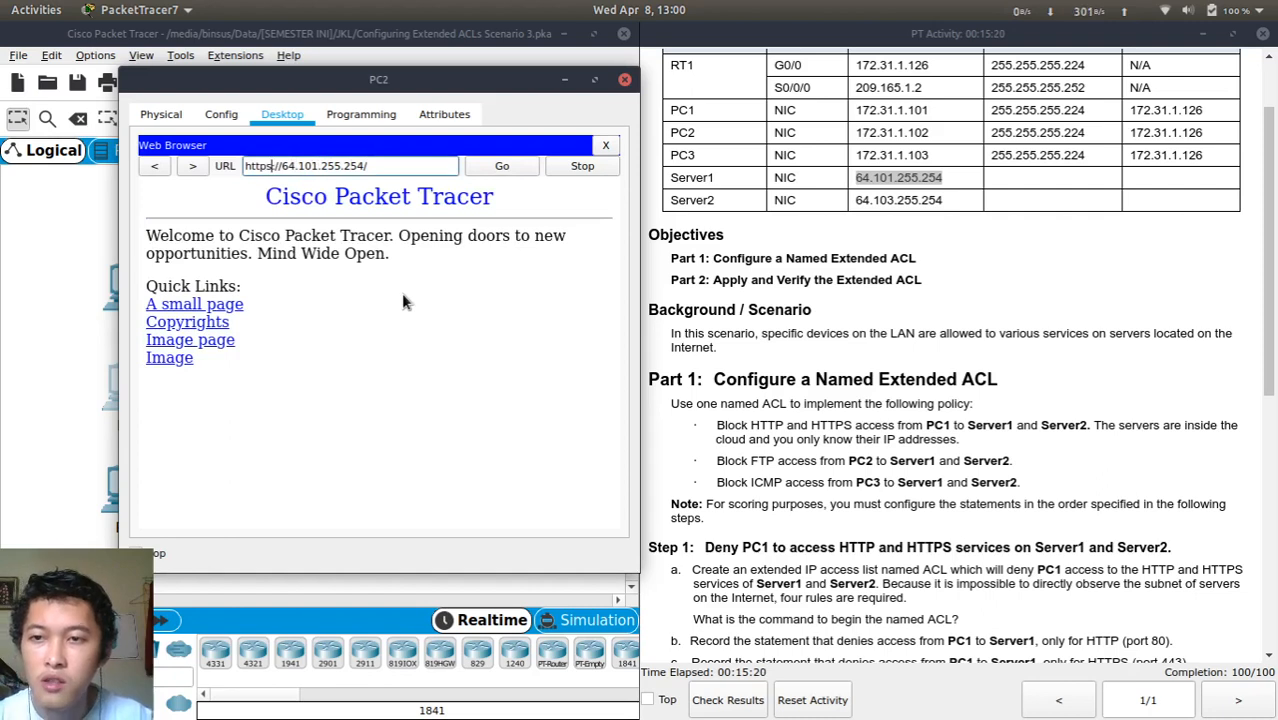
key("BackSpace")
key("BackSpace")
type("3")
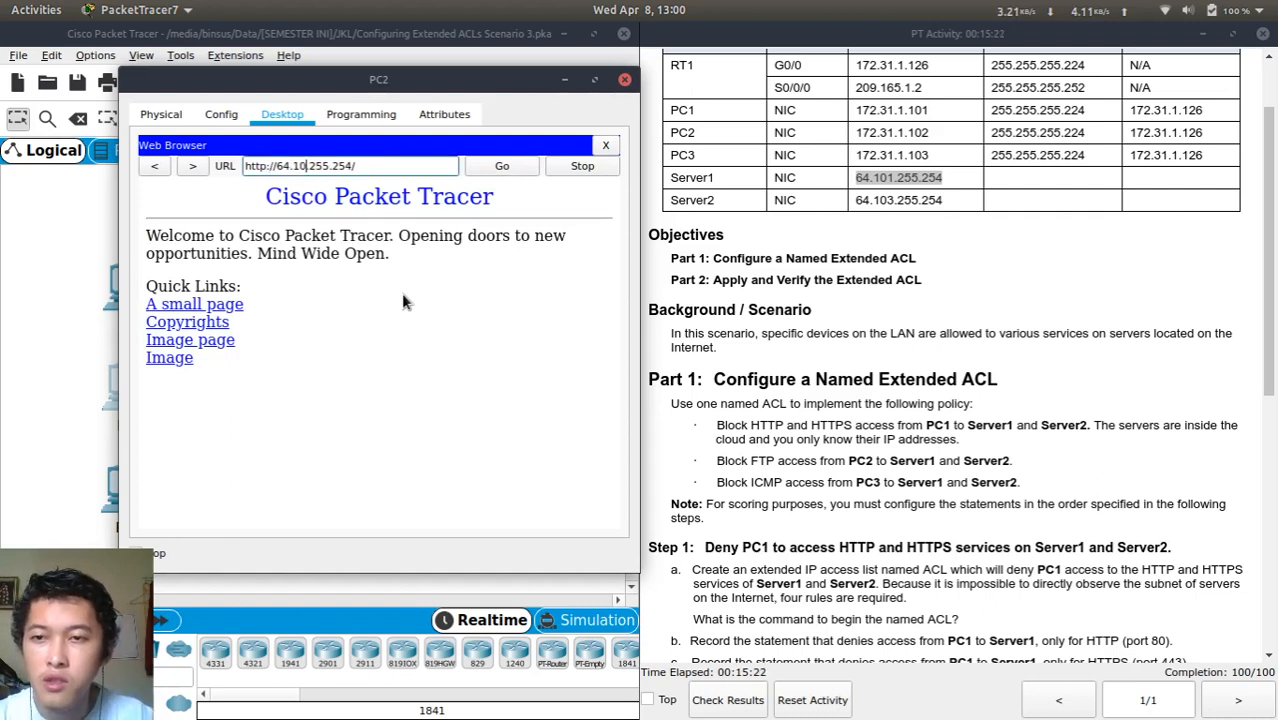
left_click(498, 164)
triple_click(416, 169)
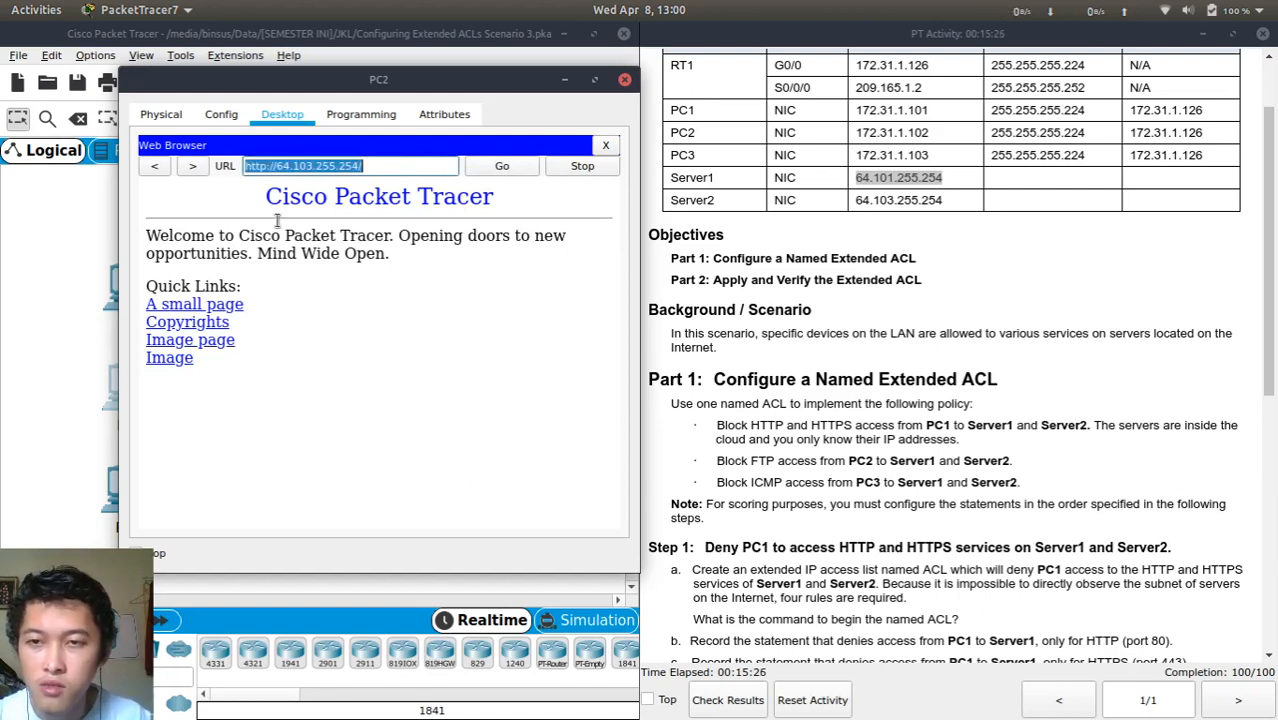
left_click(173, 358)
left_click(442, 170)
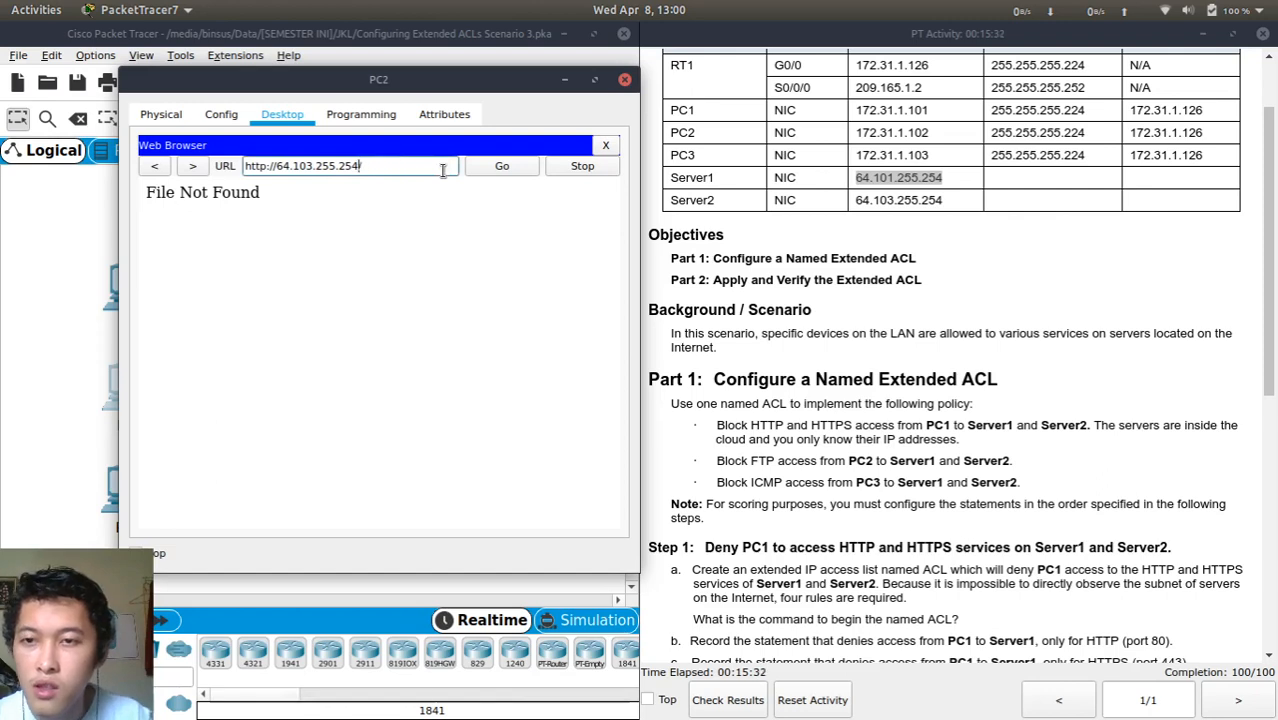
left_click(501, 168)
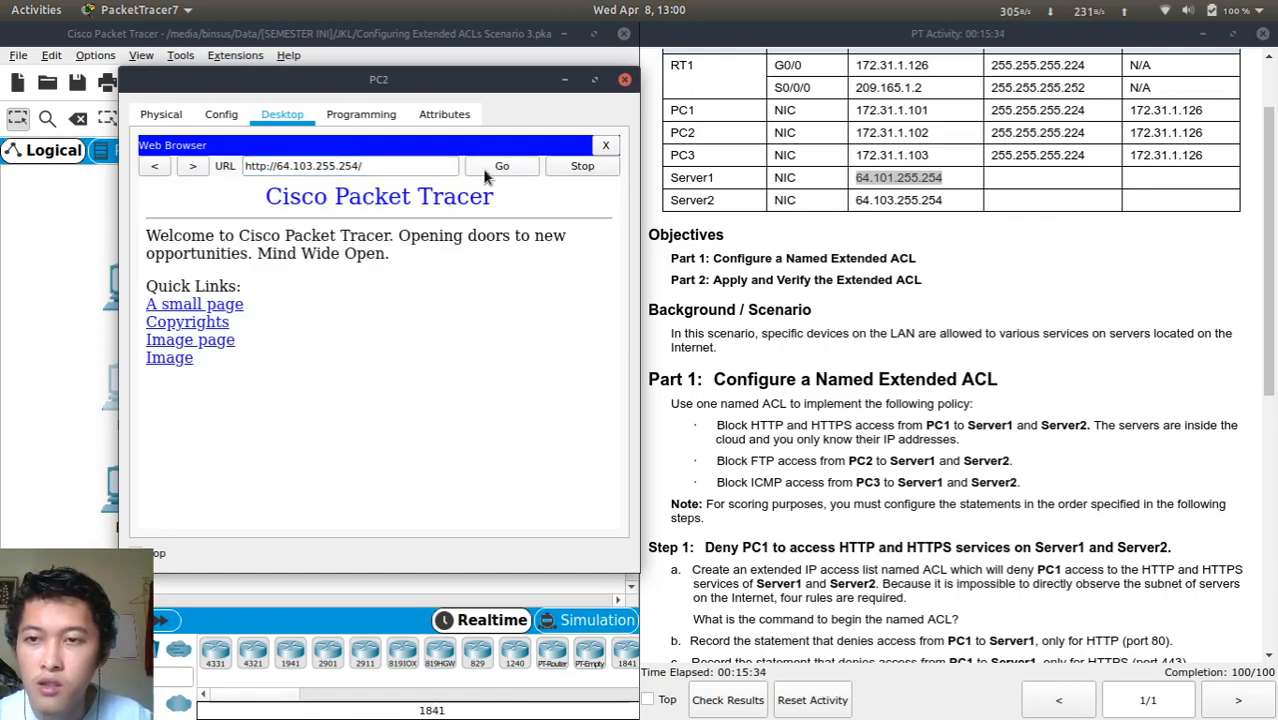
left_click(302, 172)
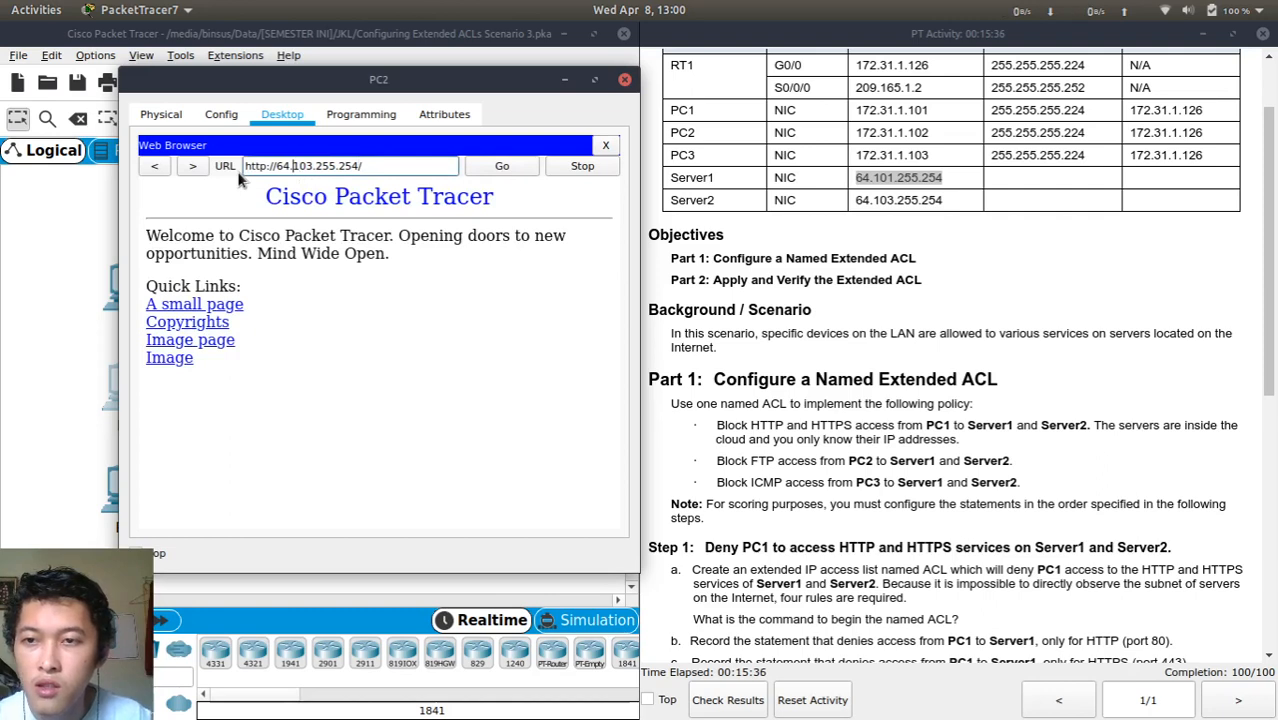
left_click(212, 308)
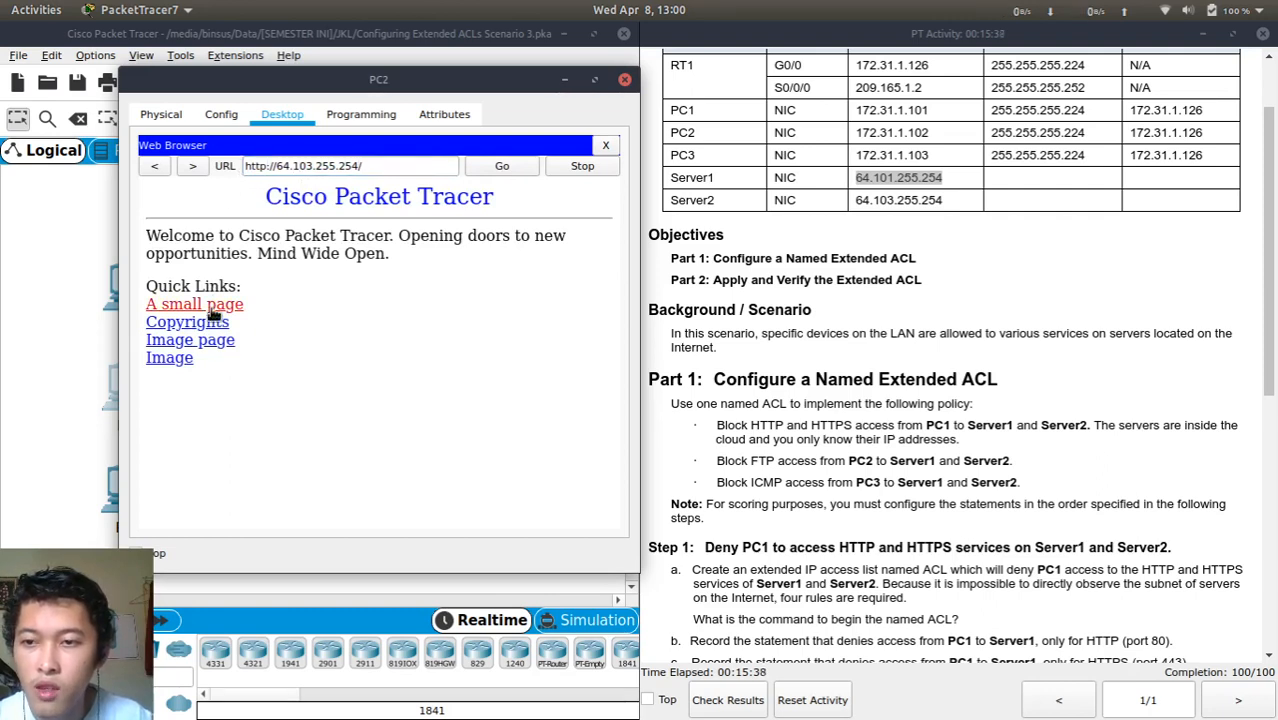
left_click(271, 166)
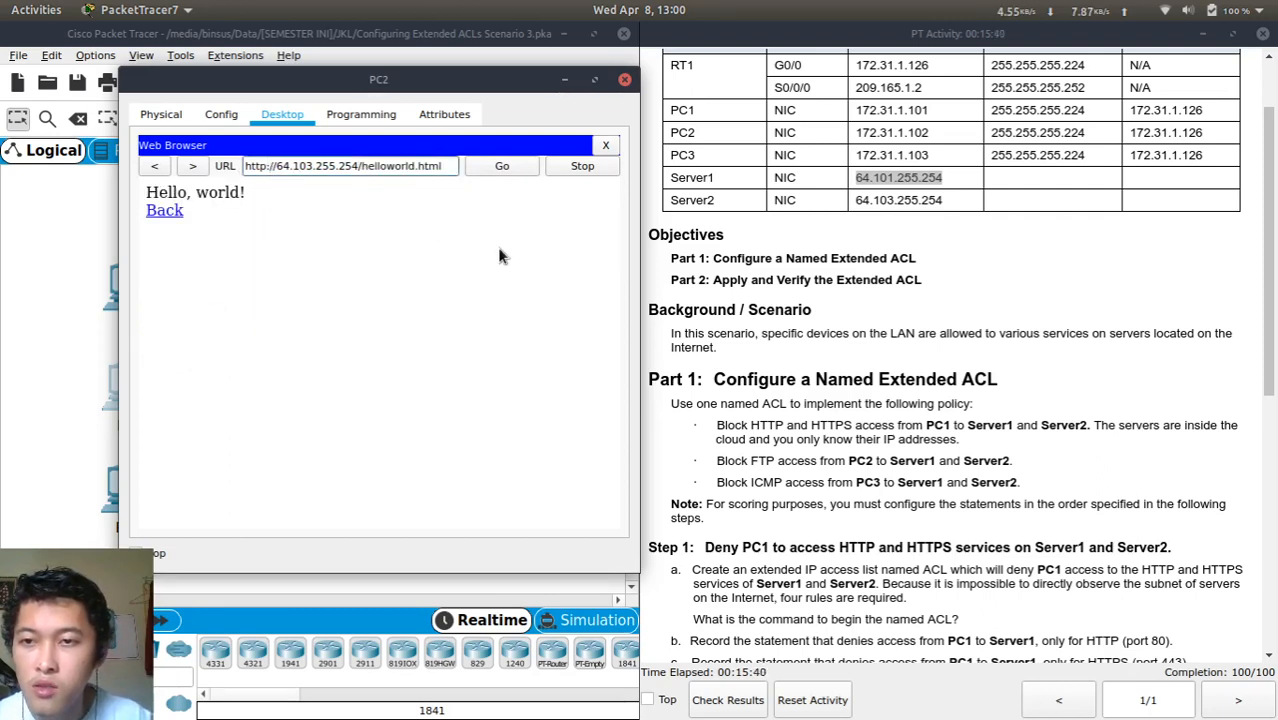
type("s")
key("Right")
key("Right")
key("Right")
key("Right")
key("Right")
key("Right")
key("Right")
key("Right")
key("Right")
key("Right")
key("Right")
key("Right")
key("Right")
key("Right")
key("Right")
key("Right")
key("Right")
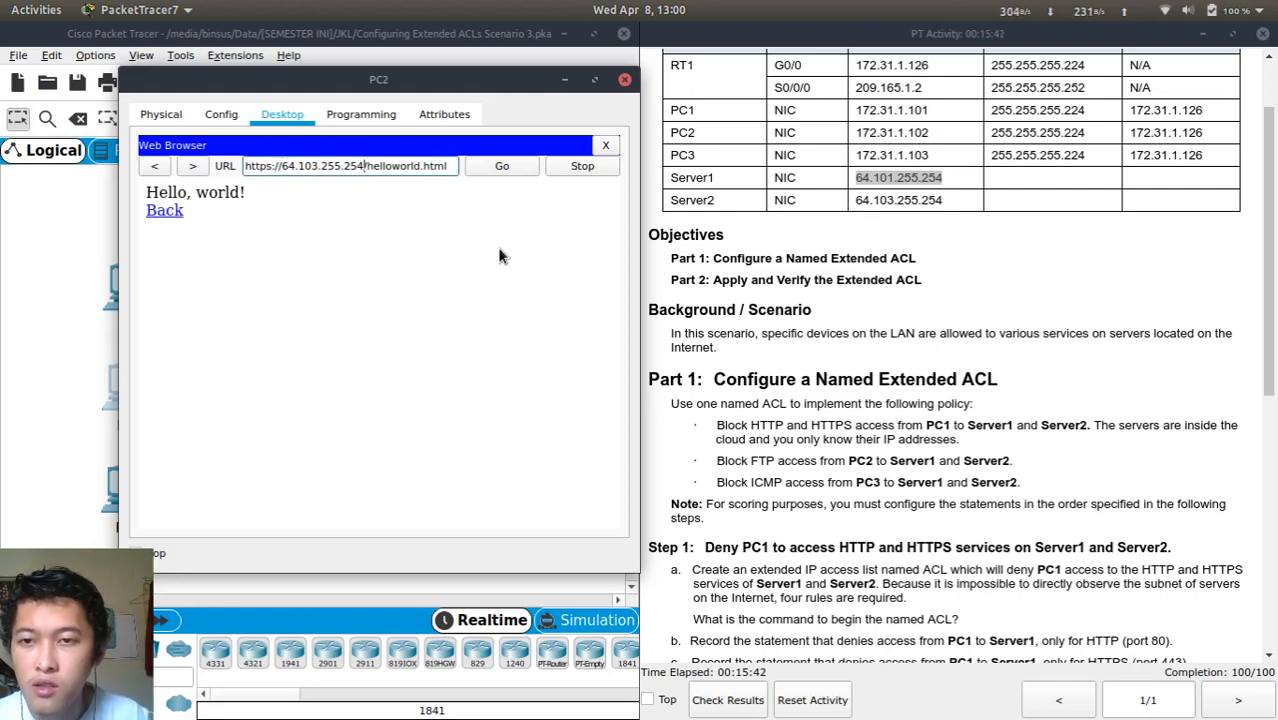
key("shift+End")
key("BackSpace")
key("Return")
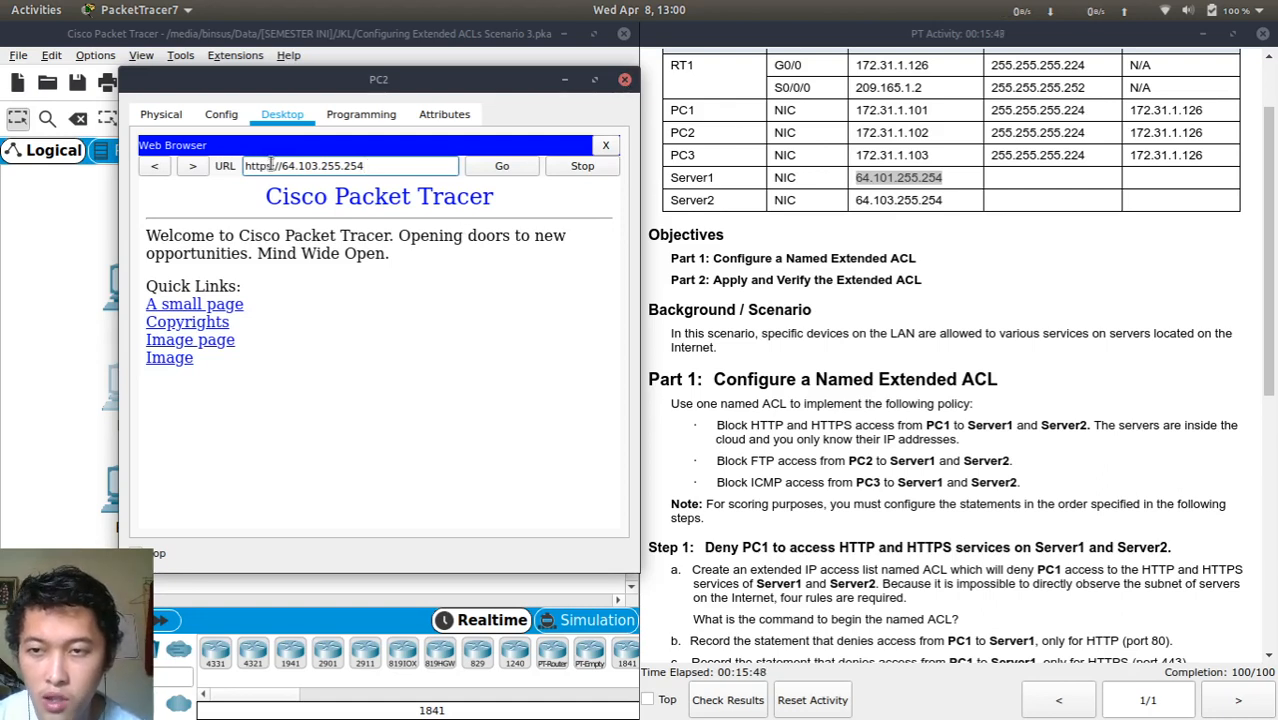
left_click(623, 80)
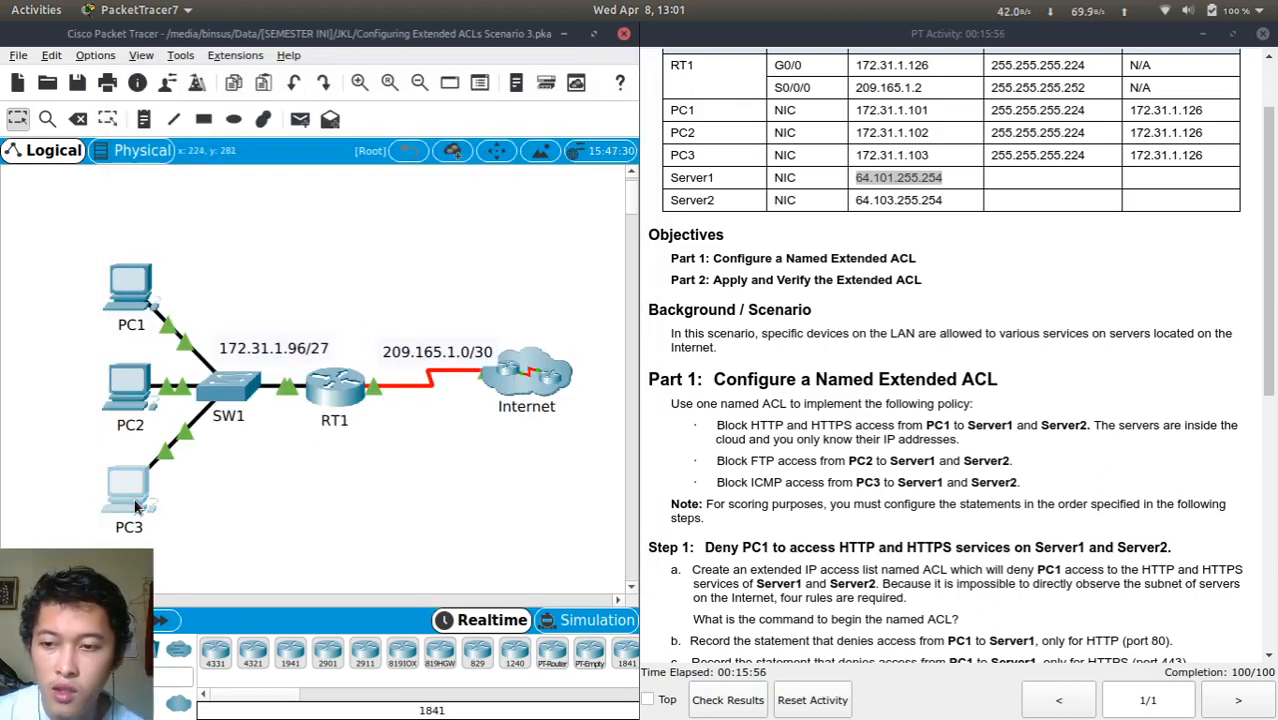
Open PC3's window, move it left, and launch Command Prompt from its Desktop
left_click(135, 507)
left_click_drag(585, 133, 298, 163)
left_click(281, 178)
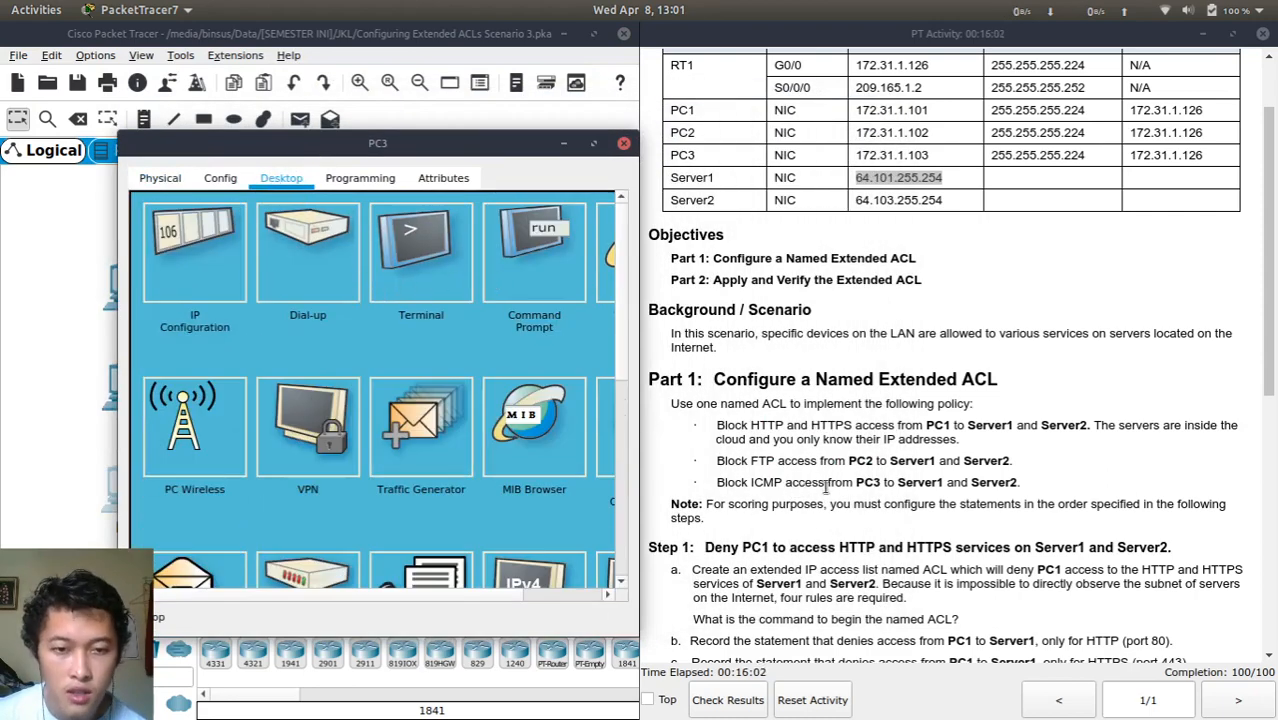
left_click(401, 254)
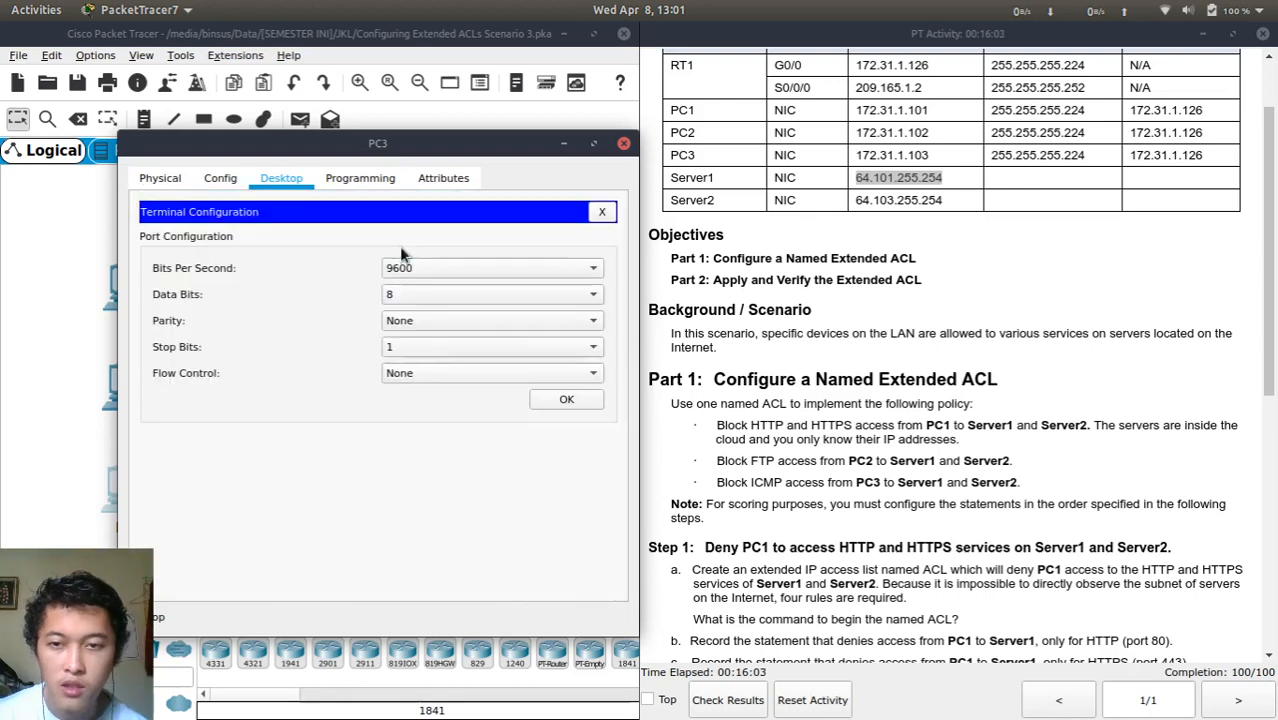
left_click(603, 213)
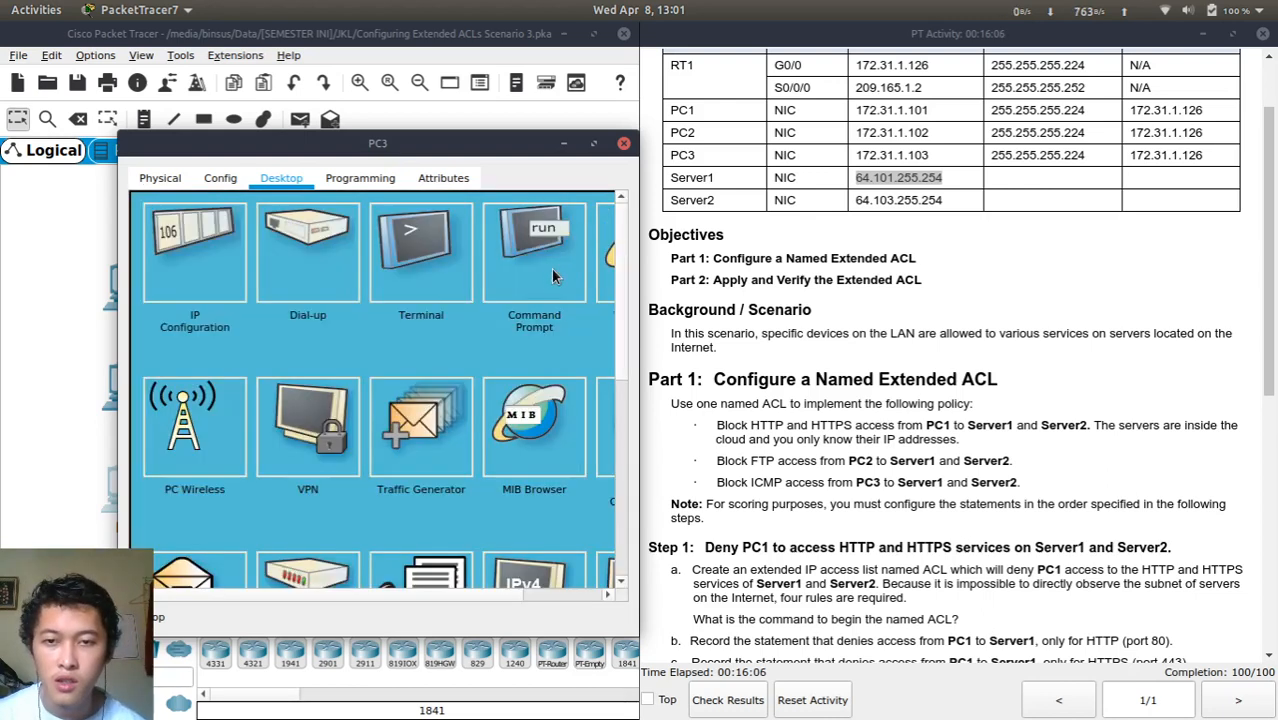
left_click(548, 270)
Ping 64.101.255.254 and 64.103.255.254 from PC3, both failing as unreachable
key("Return")
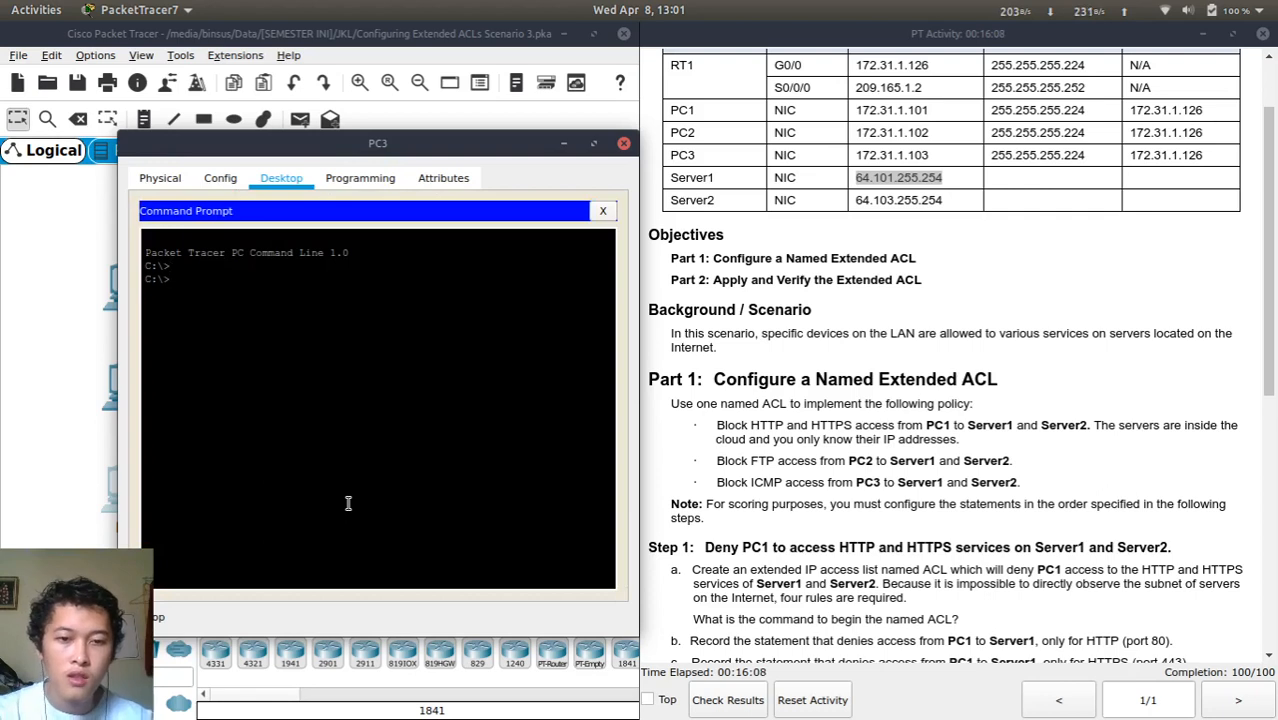
type("ping 64.101.255.254")
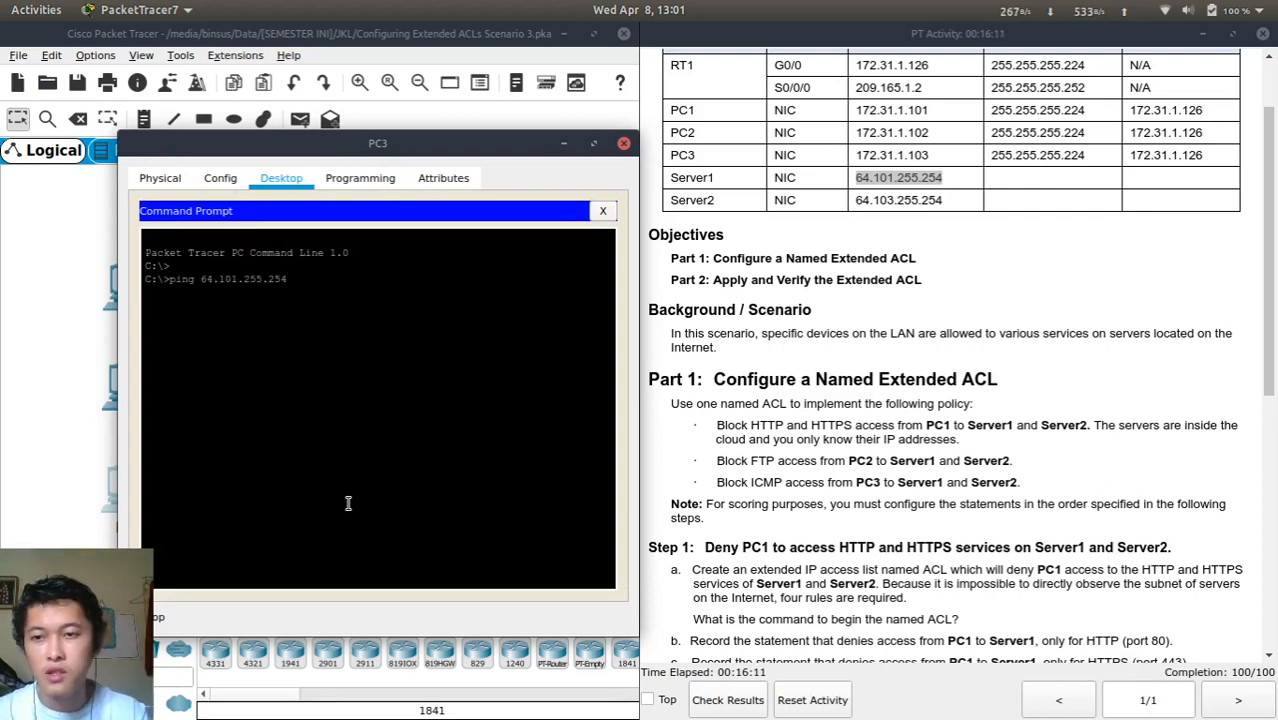
key("Return")
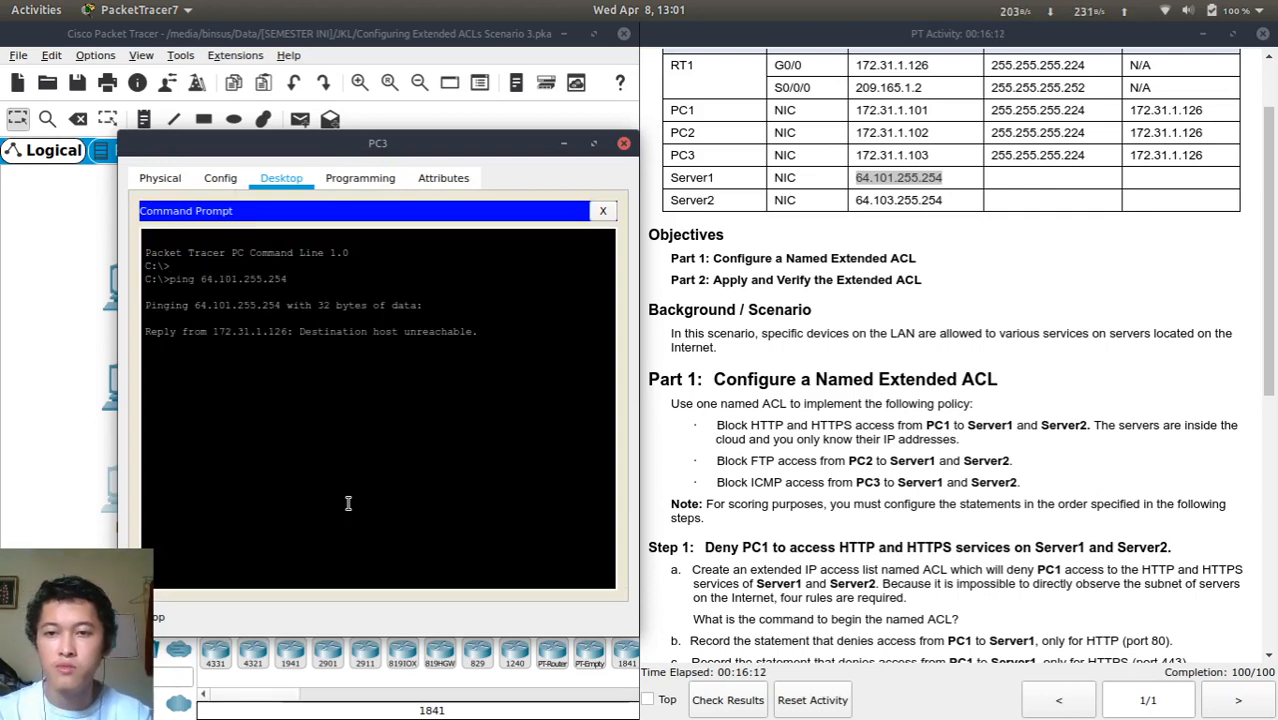
key("ctrl+c")
key("Up")
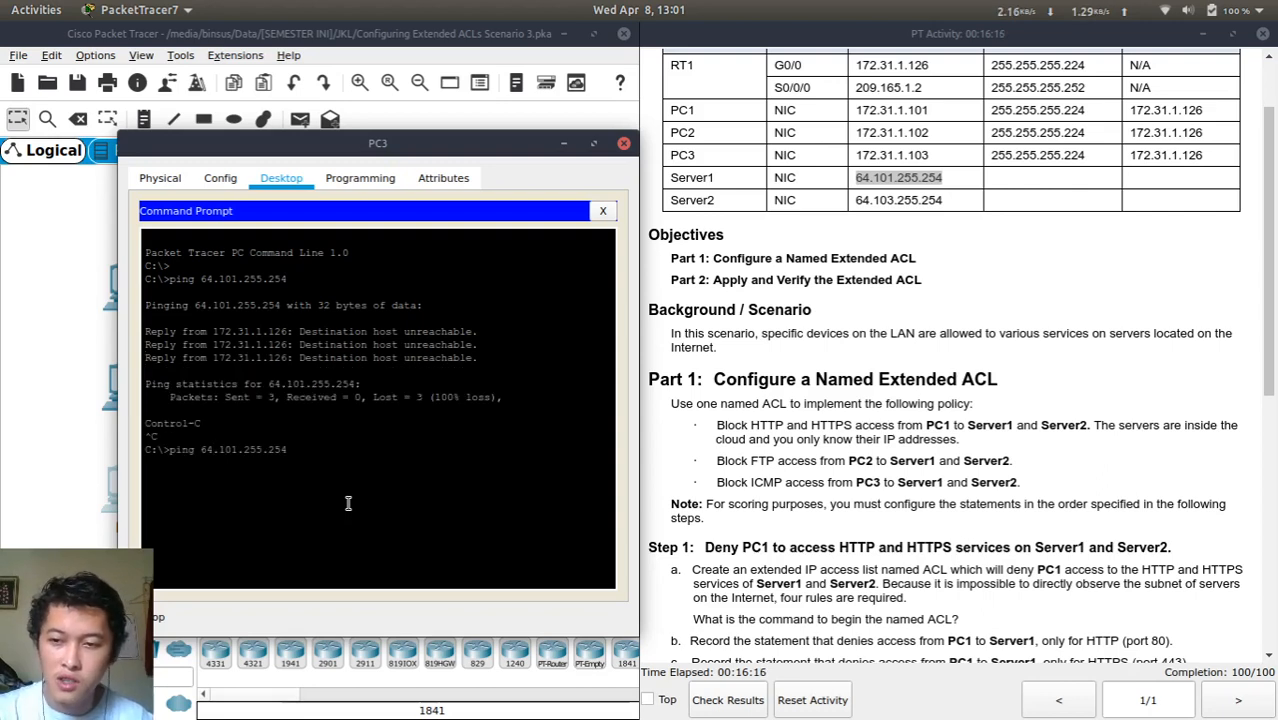
key("Right")
key("Right")
key("Right")
key("Right")
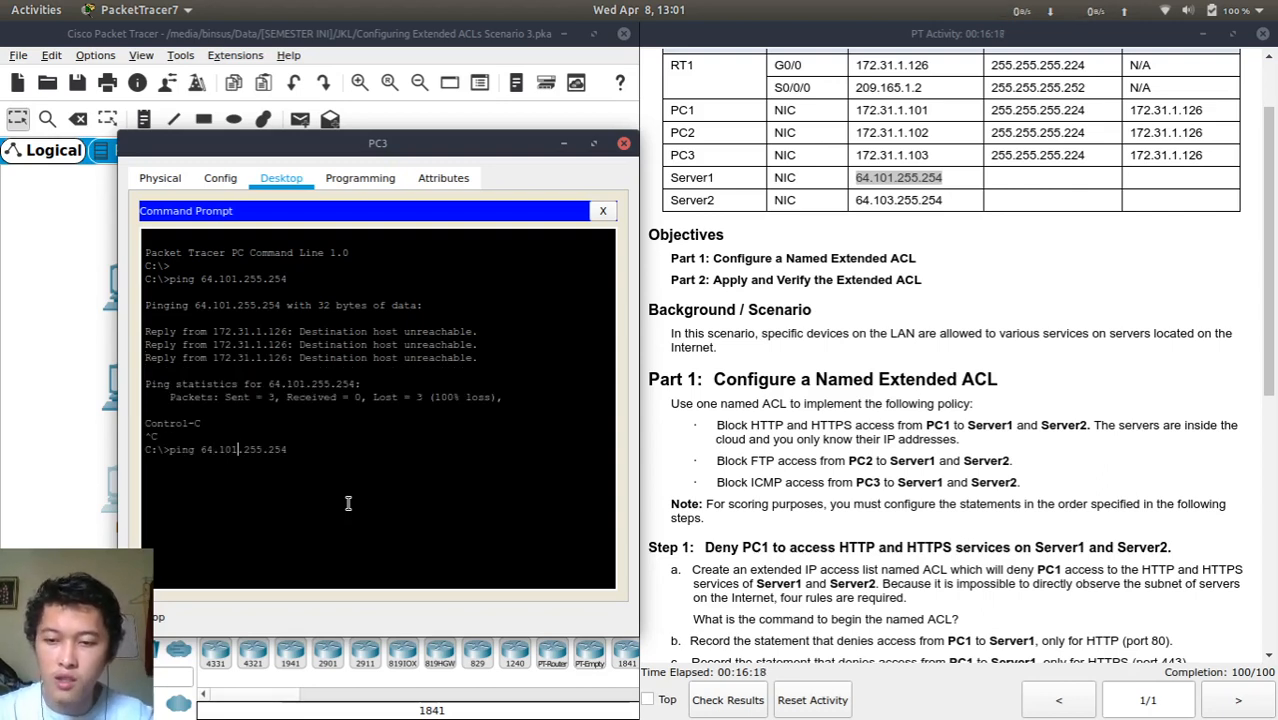
key("Return")
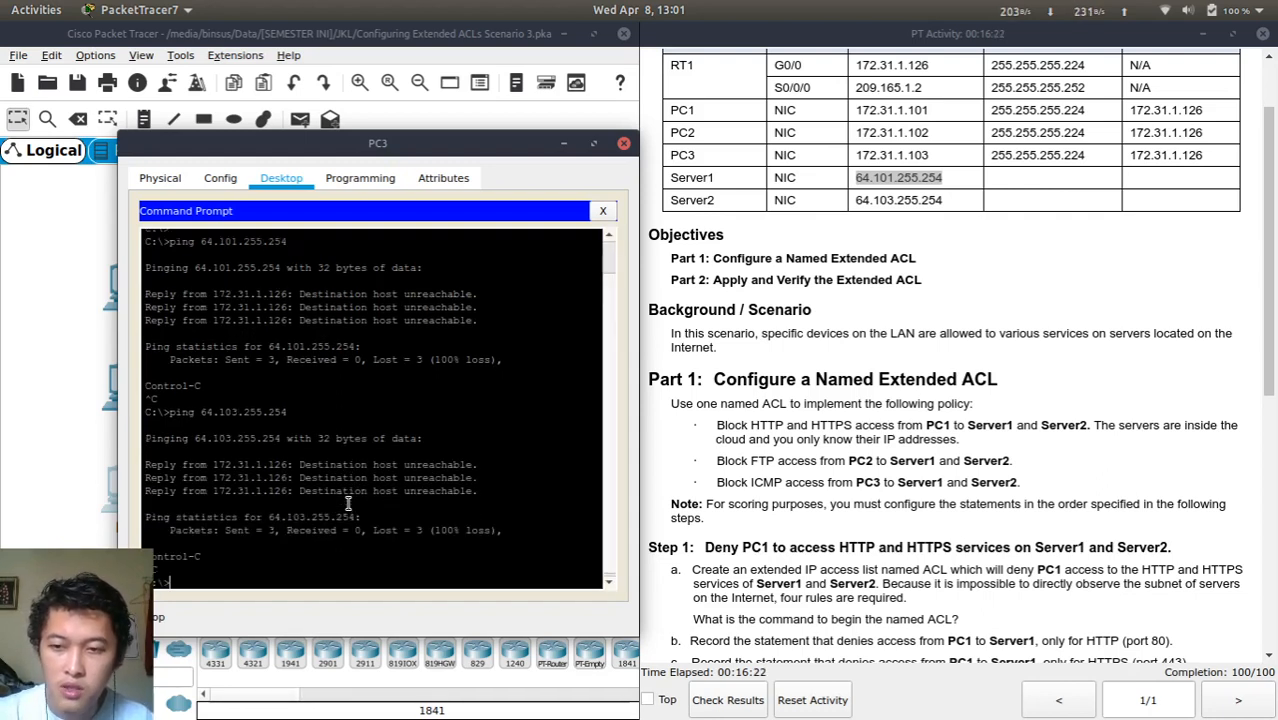
Try cls and clear to clear PC3's console screen
key("Return")
key("Return")
key("Return")
key("Return")
key("Return")
key("Return")
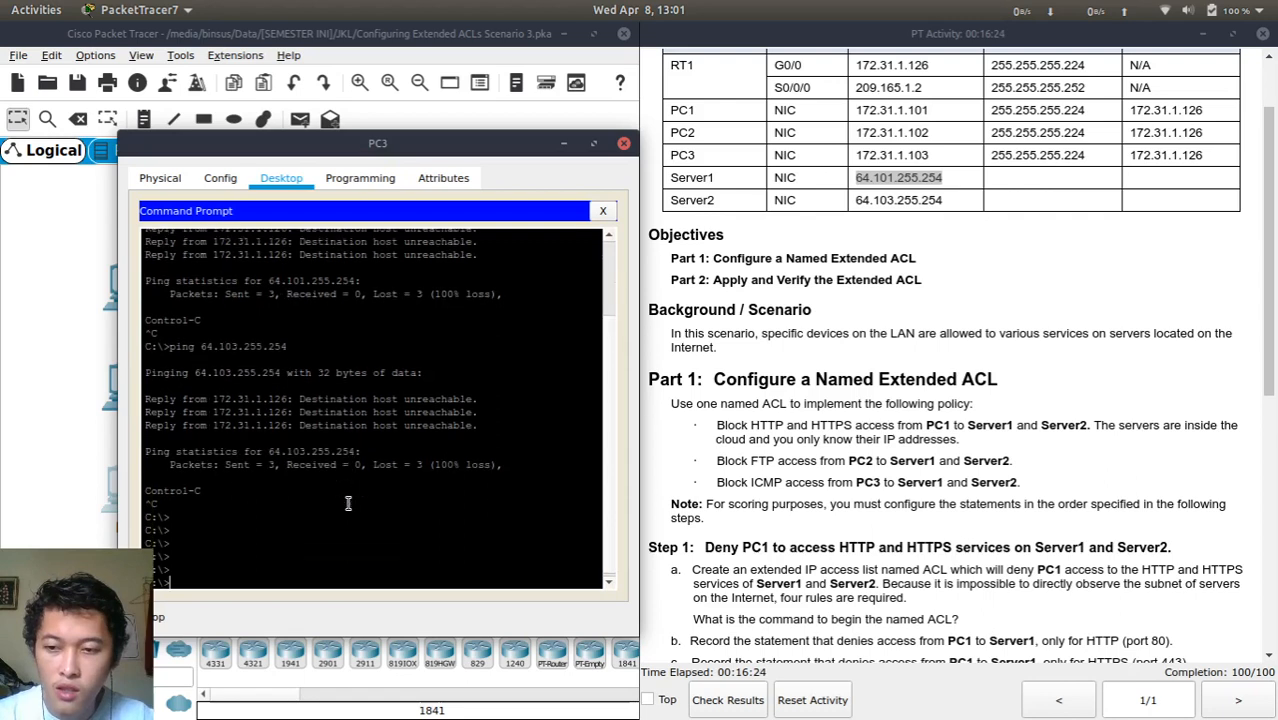
type("cls")
key("Return")
type("clear")
key("Return")
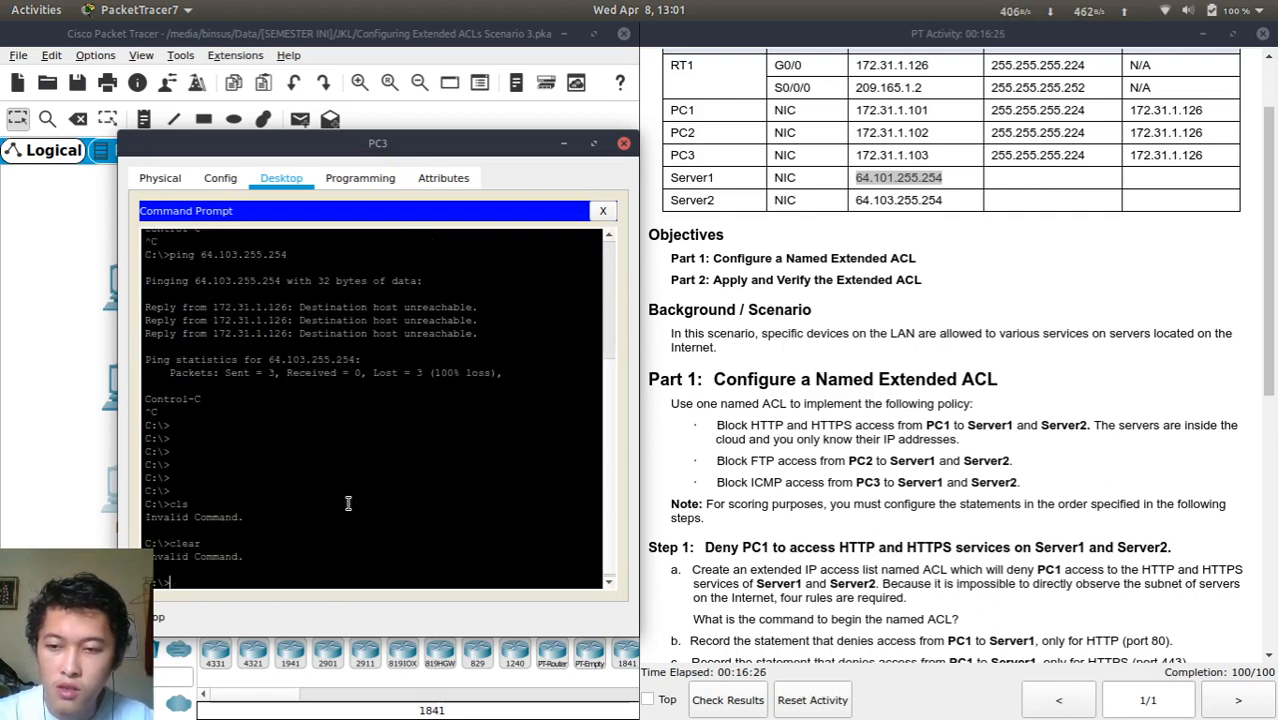
key("Return")
key("Return")
key("Return")
key("Return")
key("Return")
key("Return")
key("Return")
key("Return")
key("Return")
key("Return")
key("Return")
key("Return")
key("Return")
key("Return")
key("Return")
key("Return")
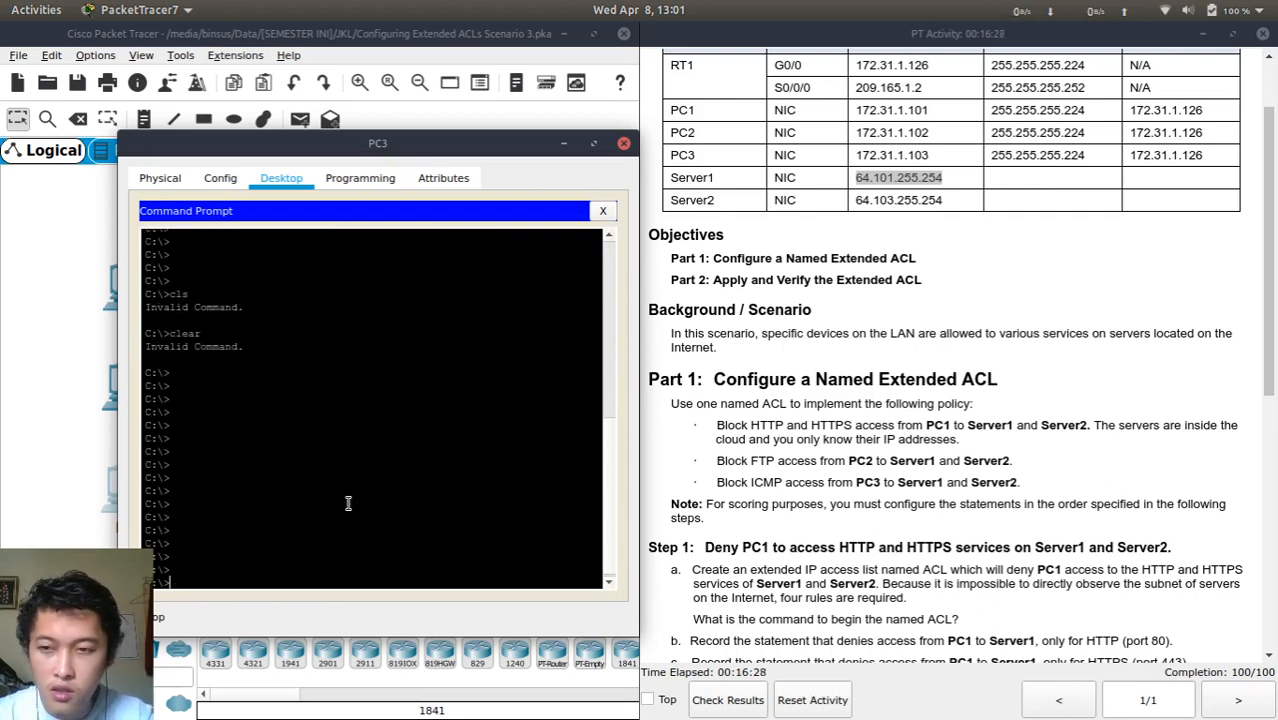
Log in by FTP to 64.101.255.254 with the FTP credentials, then exit
type("ftp ")
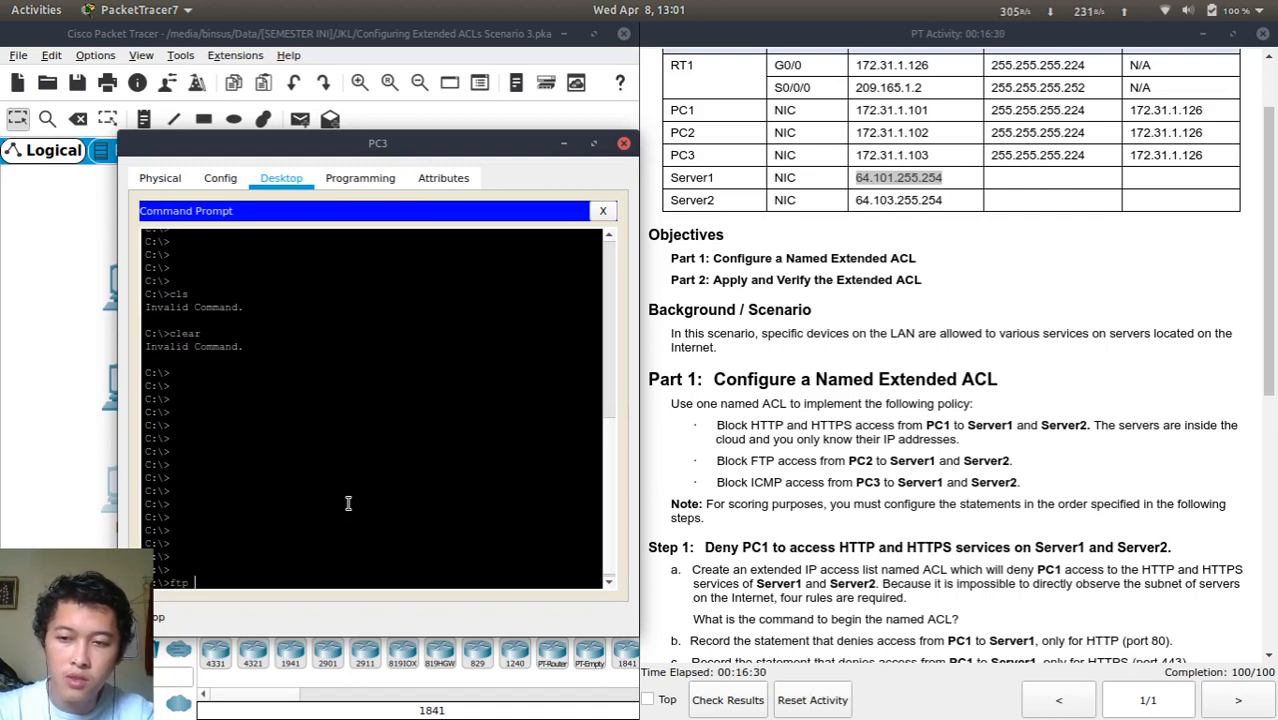
type("64.101.255.254")
key("Return")
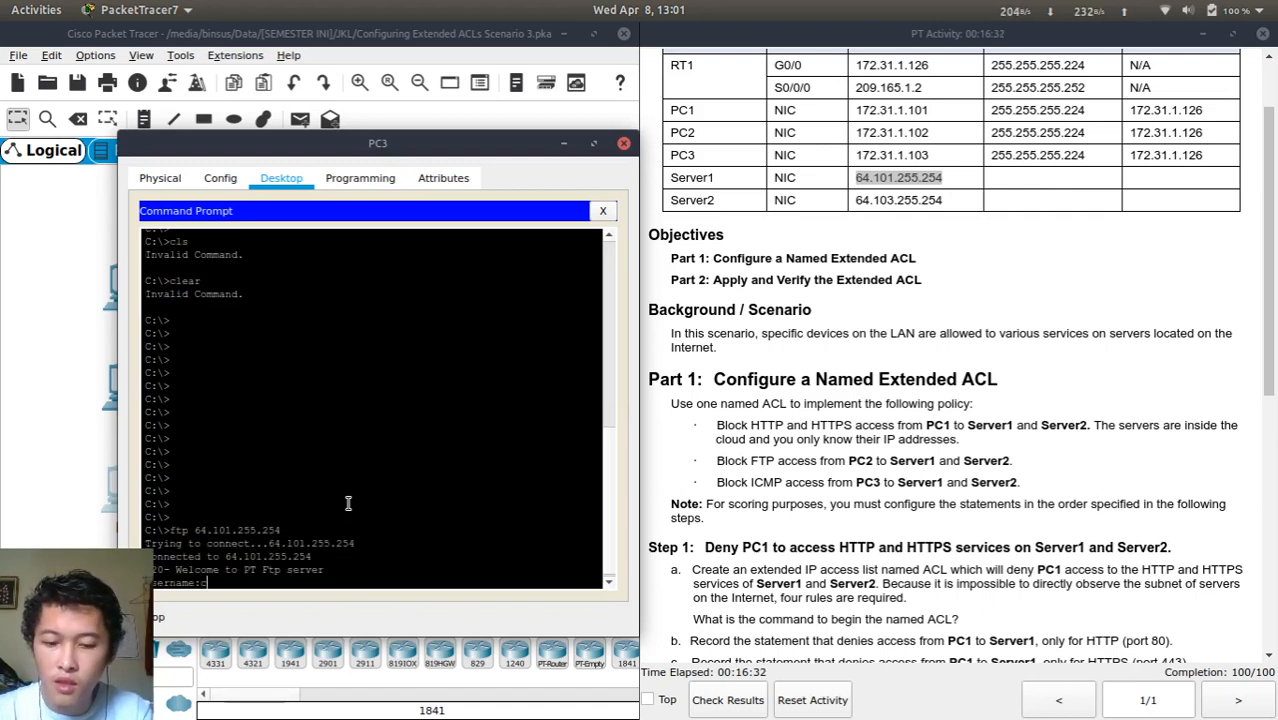
type("cisco")
key("Return")
key("Return")
key("Return")
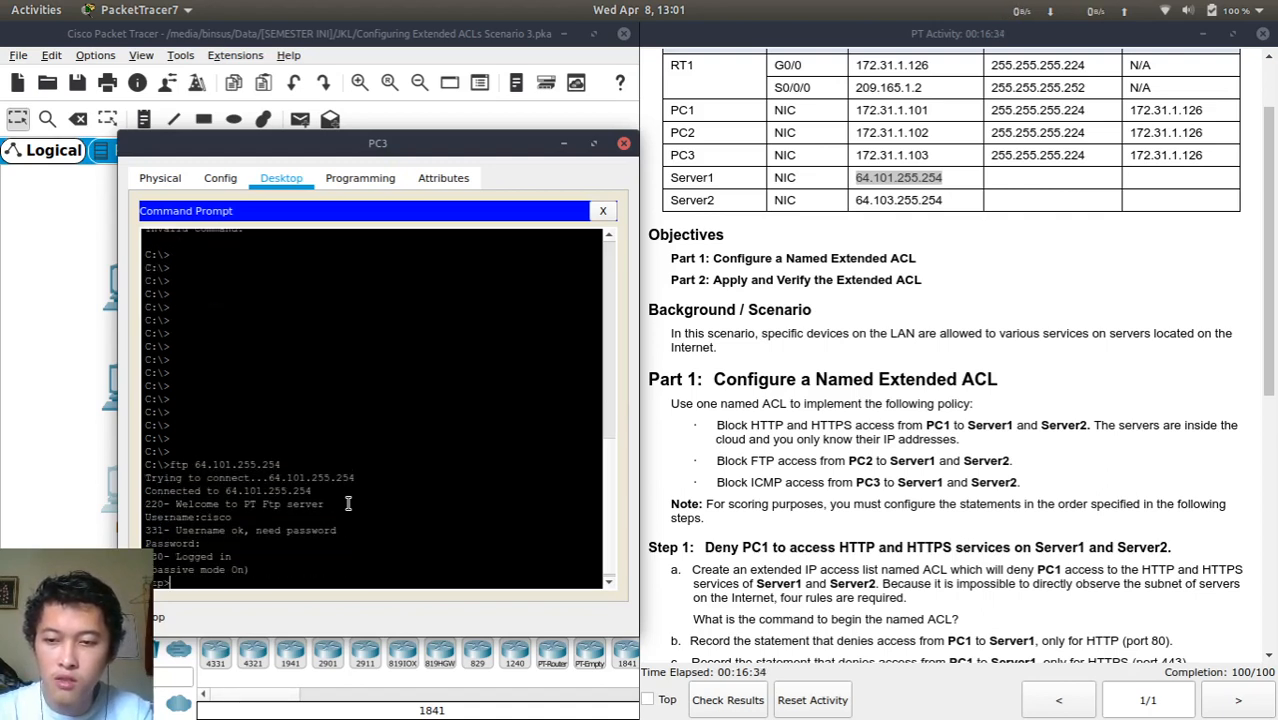
key("Return")
key("Return")
type("exit")
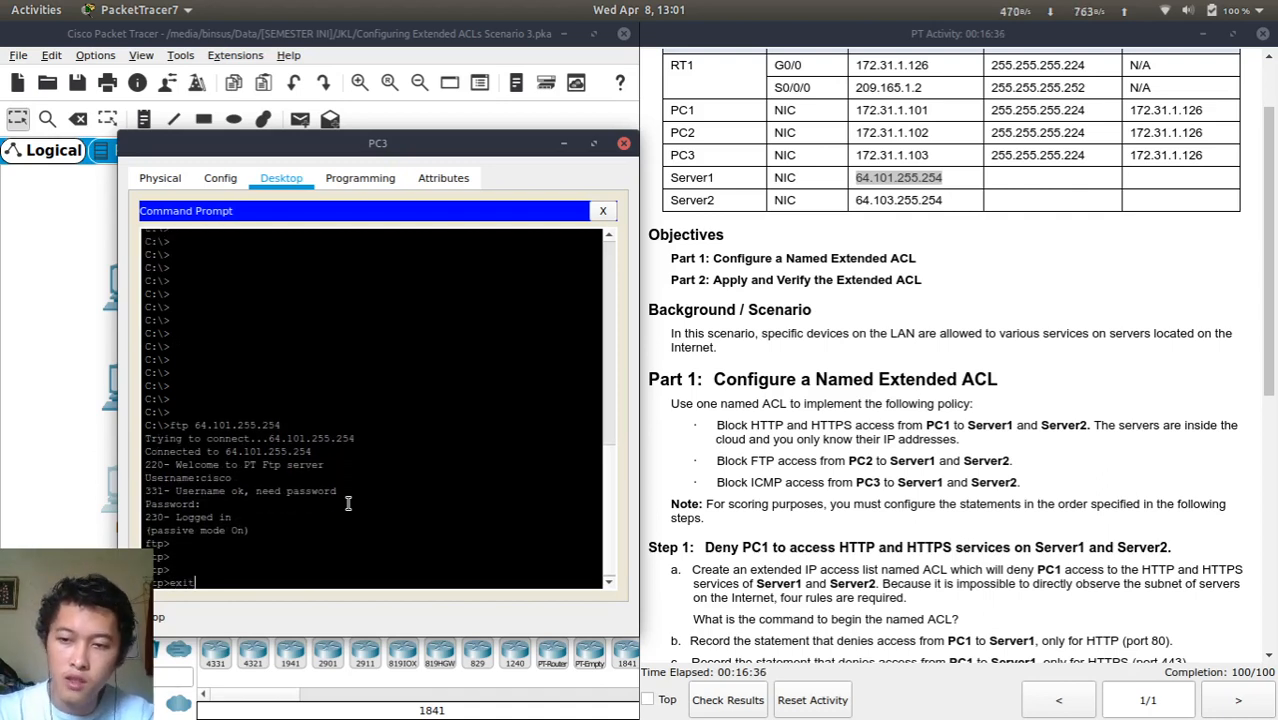
key("Return")
type("exit")
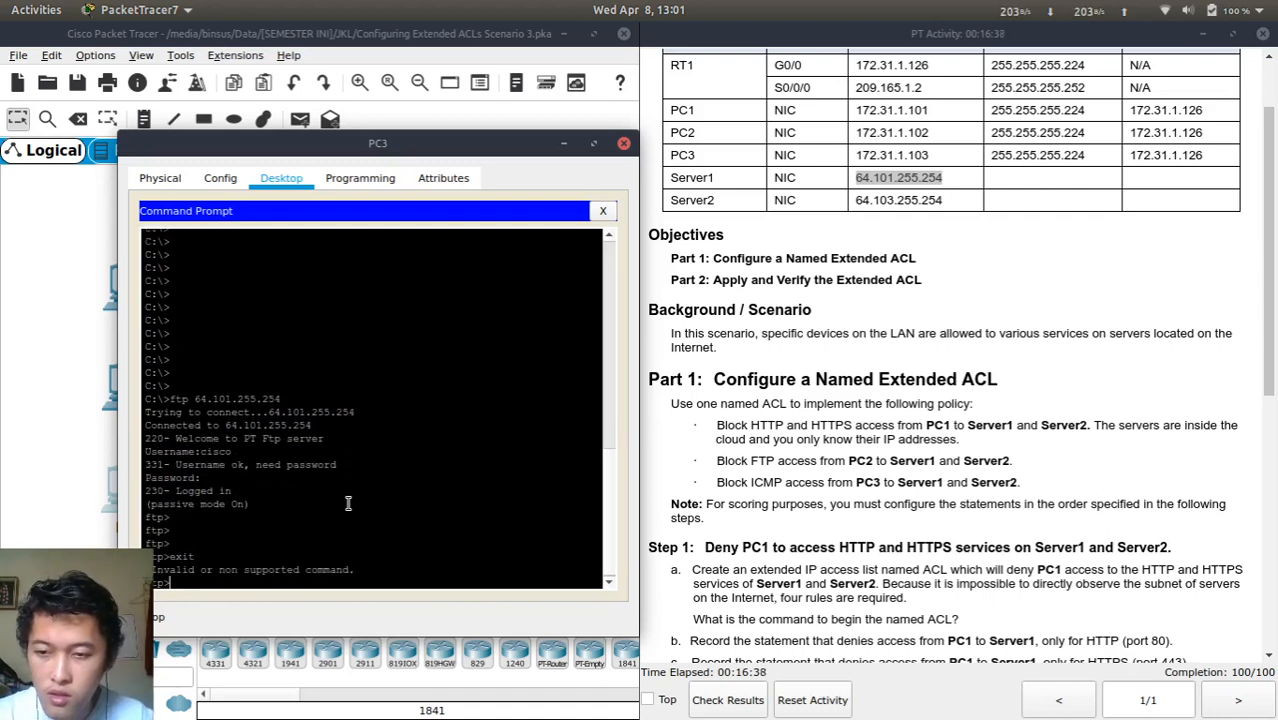
key("Return")
Log in by FTP to 64.103.255.254, then abort back to the C:\> prompt
key("Up")
key("Up")
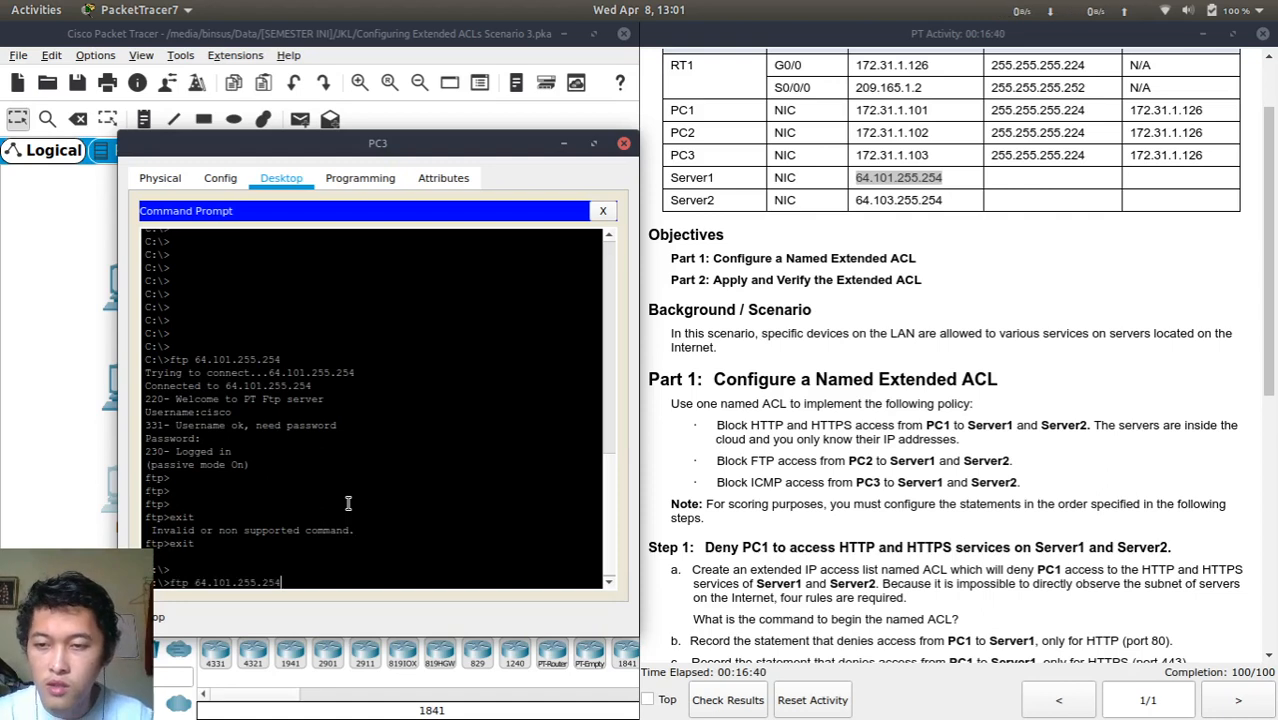
key("Down")
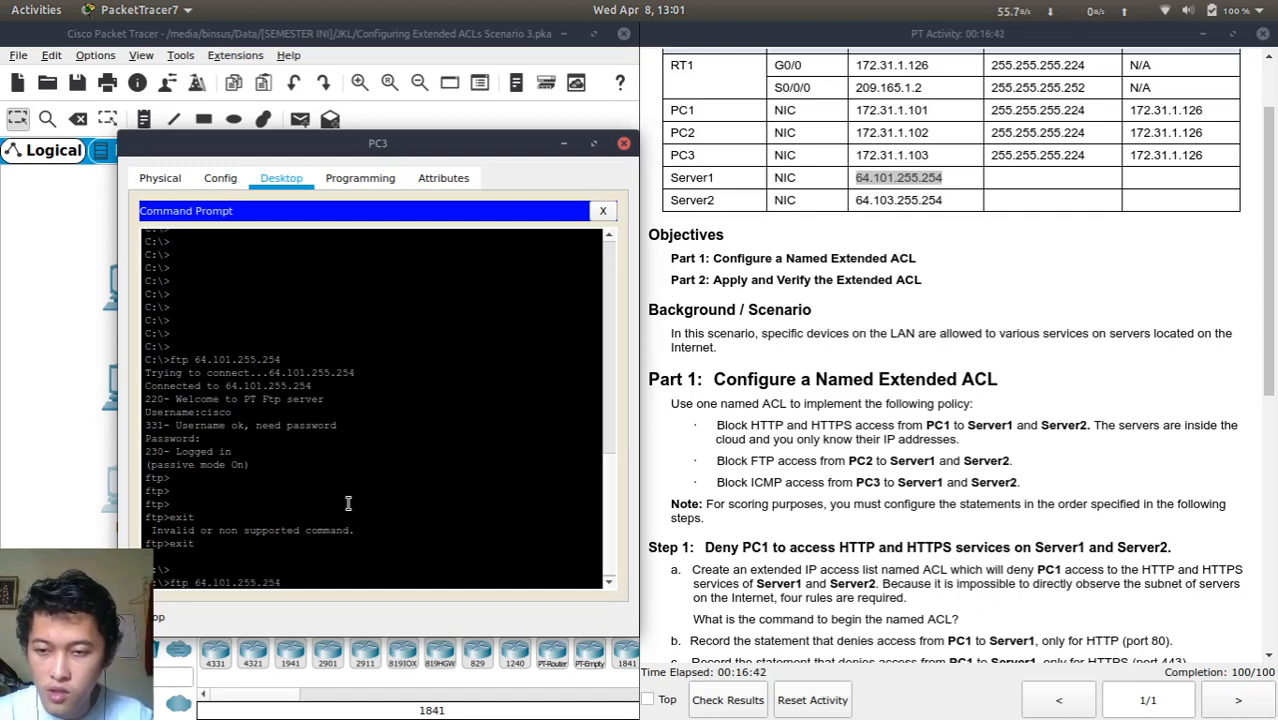
key("BackSpace")
type("3")
key("Return")
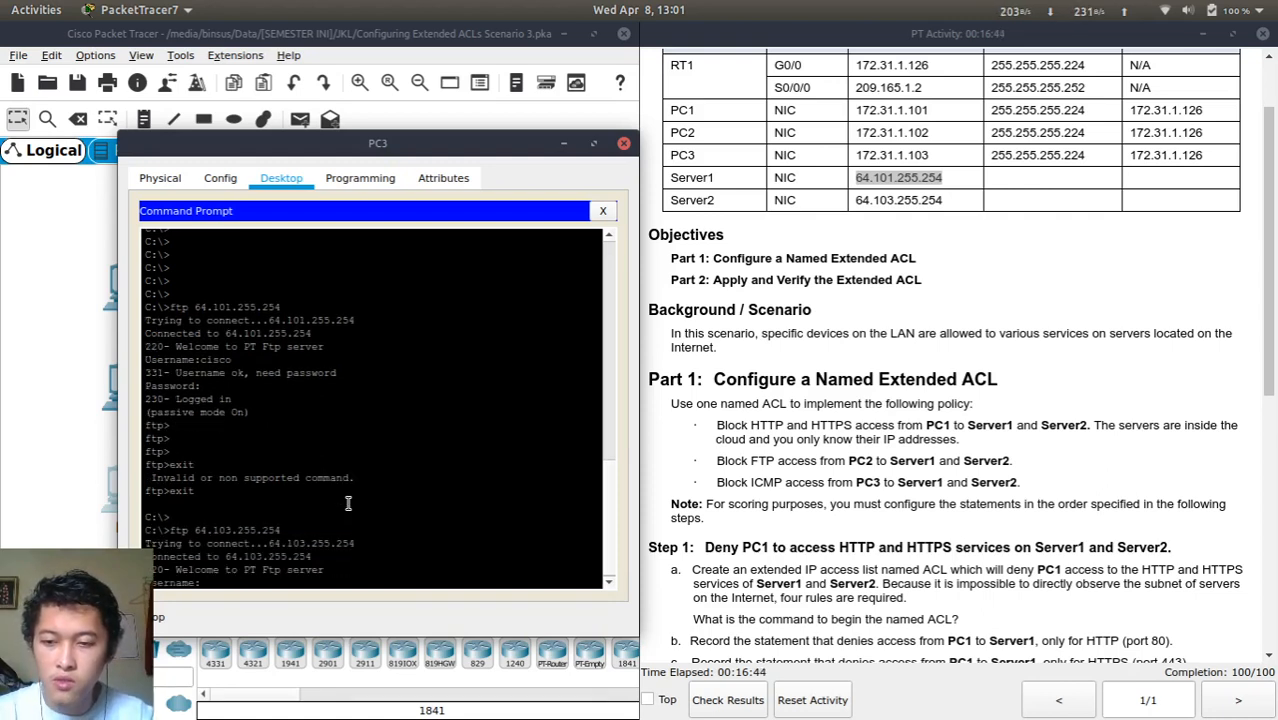
type("cisco")
key("Return")
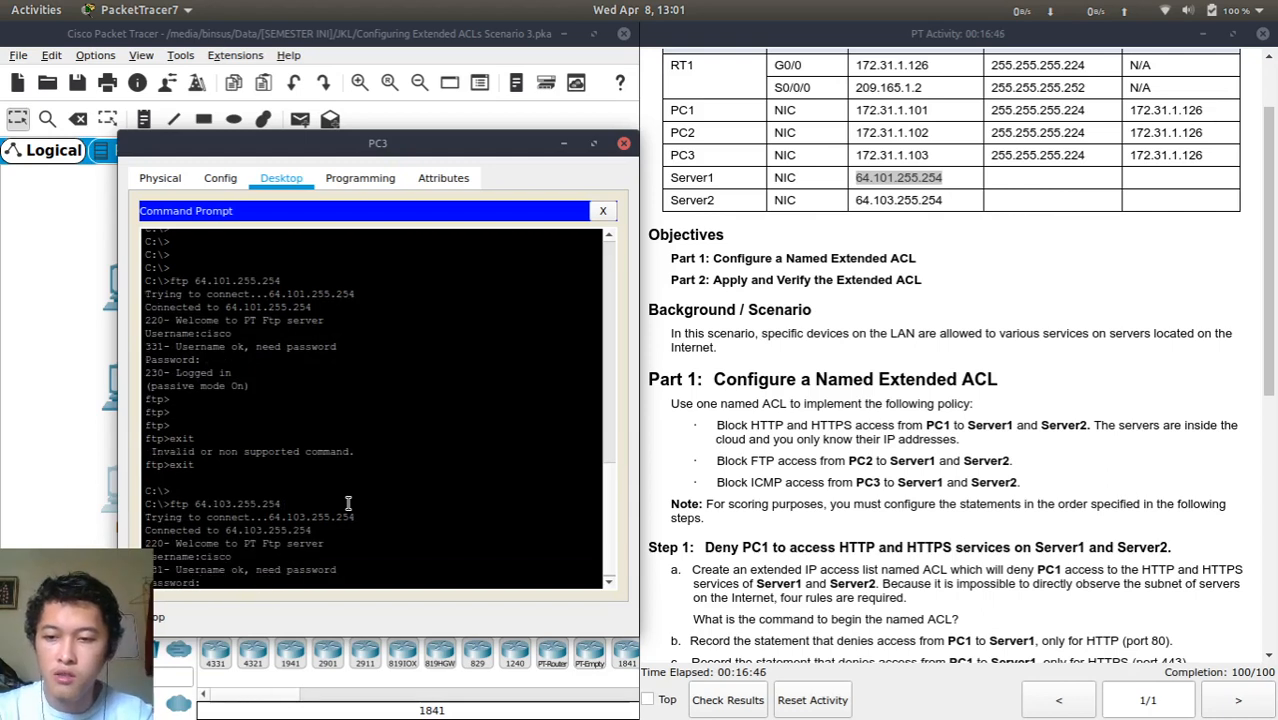
type("cisco")
key("Return")
type("exit")
key("Return")
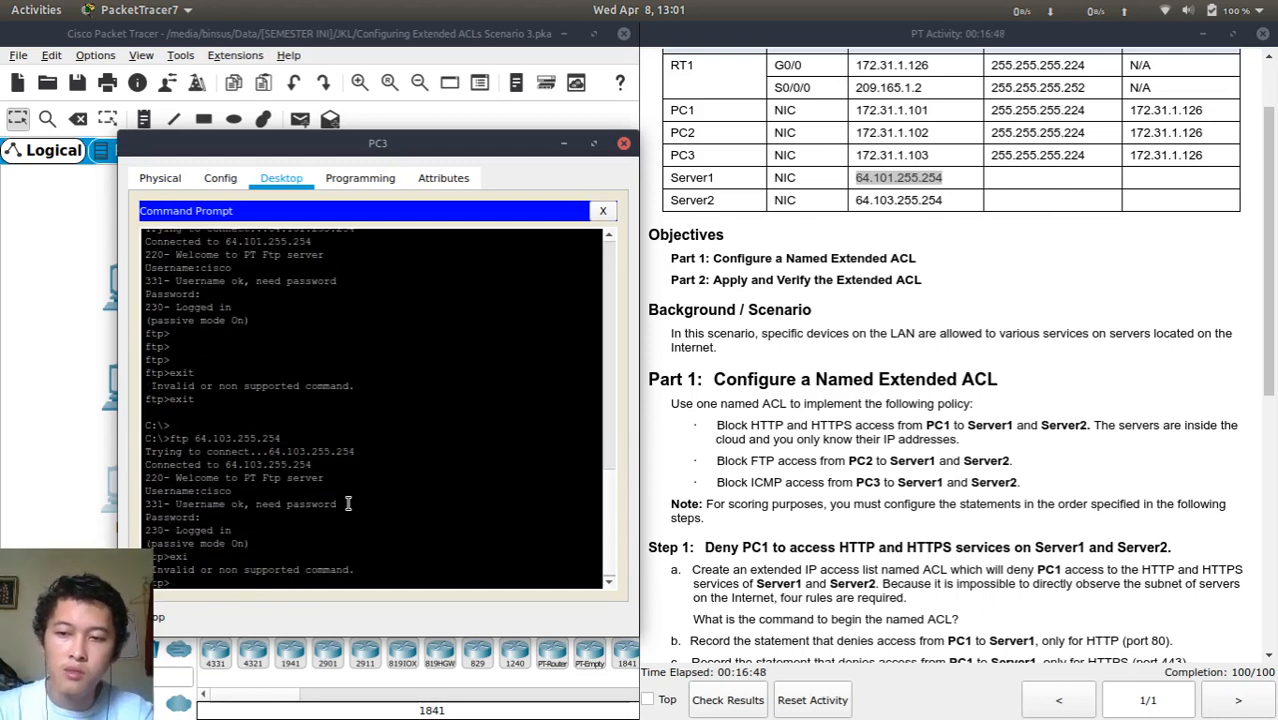
key("ctrl+c")
key("Return")
key("Return")
key("Return")
key("Return")
key("Return")
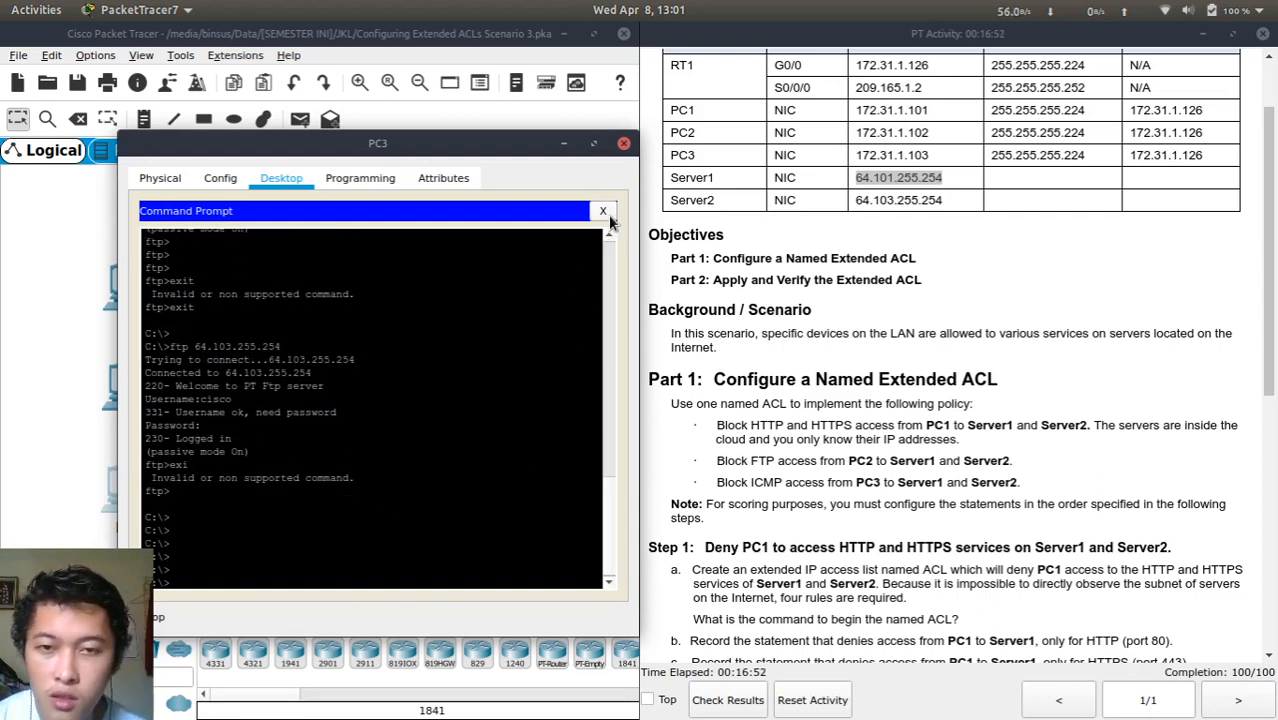
left_click(603, 210)
scroll(555, 340, "right", 2)
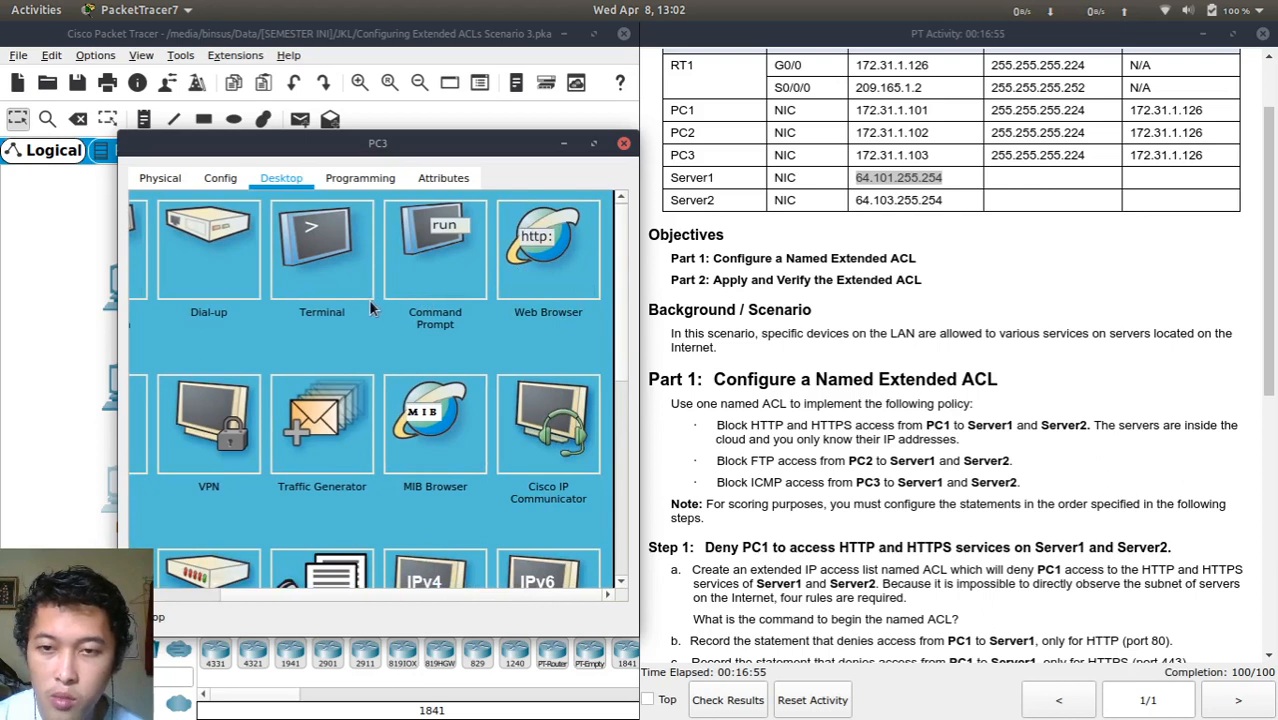
left_click(546, 255)
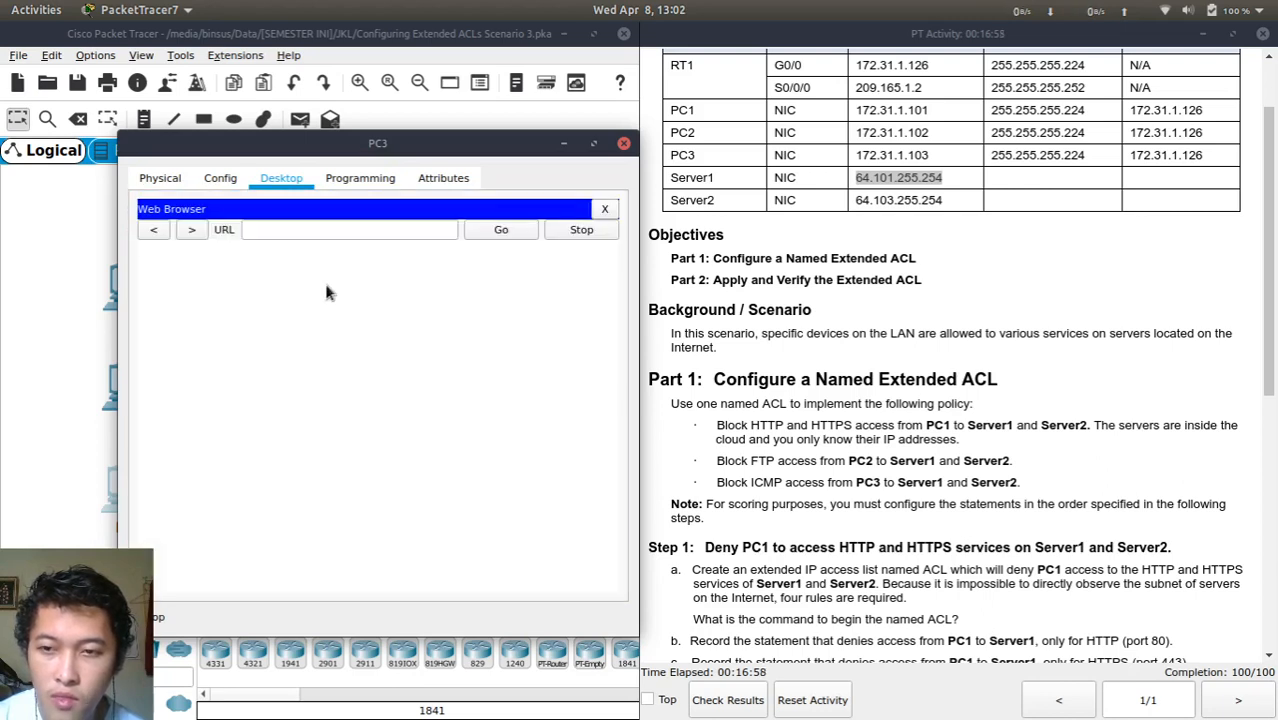
left_click(297, 232)
key("ctrl+v")
key("Home")
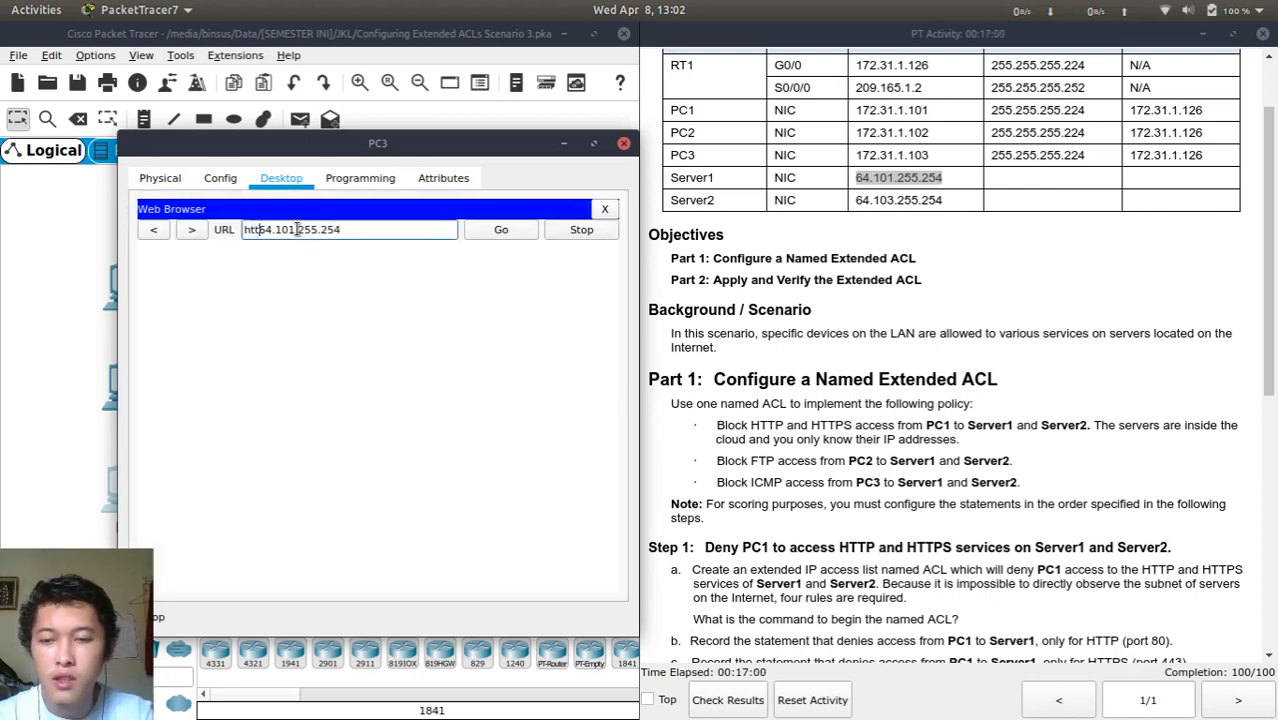
type("http://")
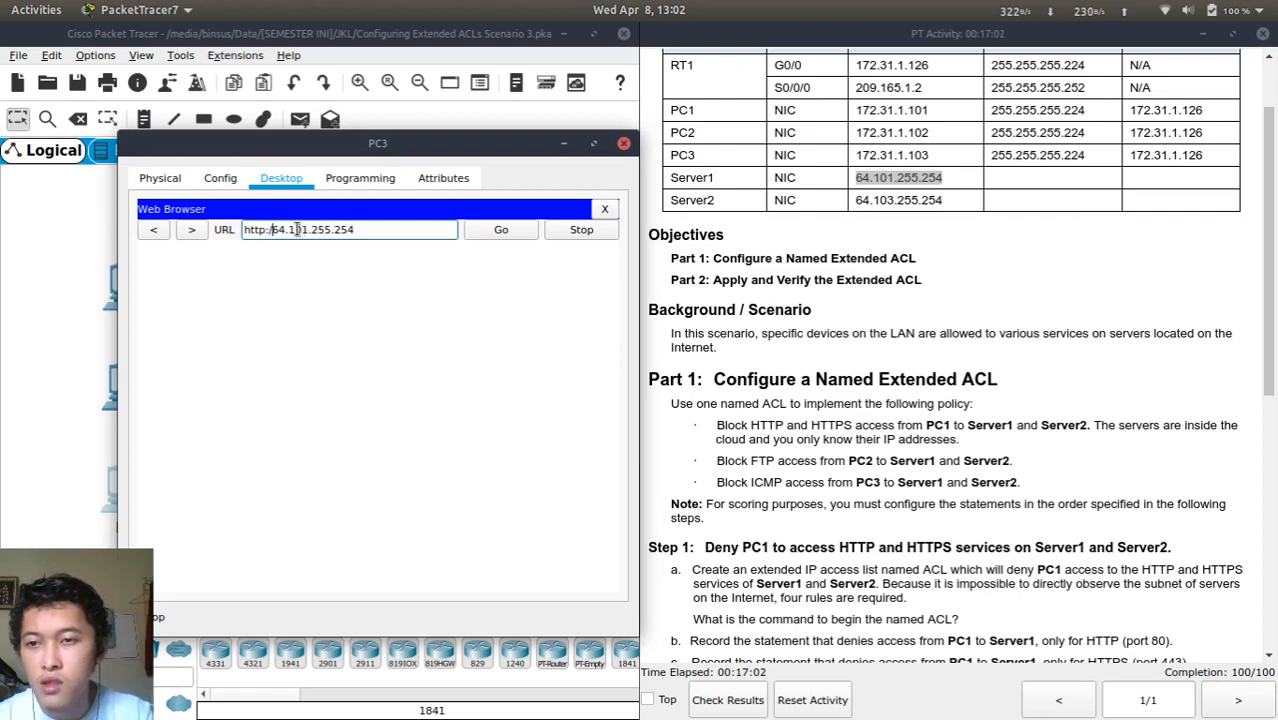
key("Return")
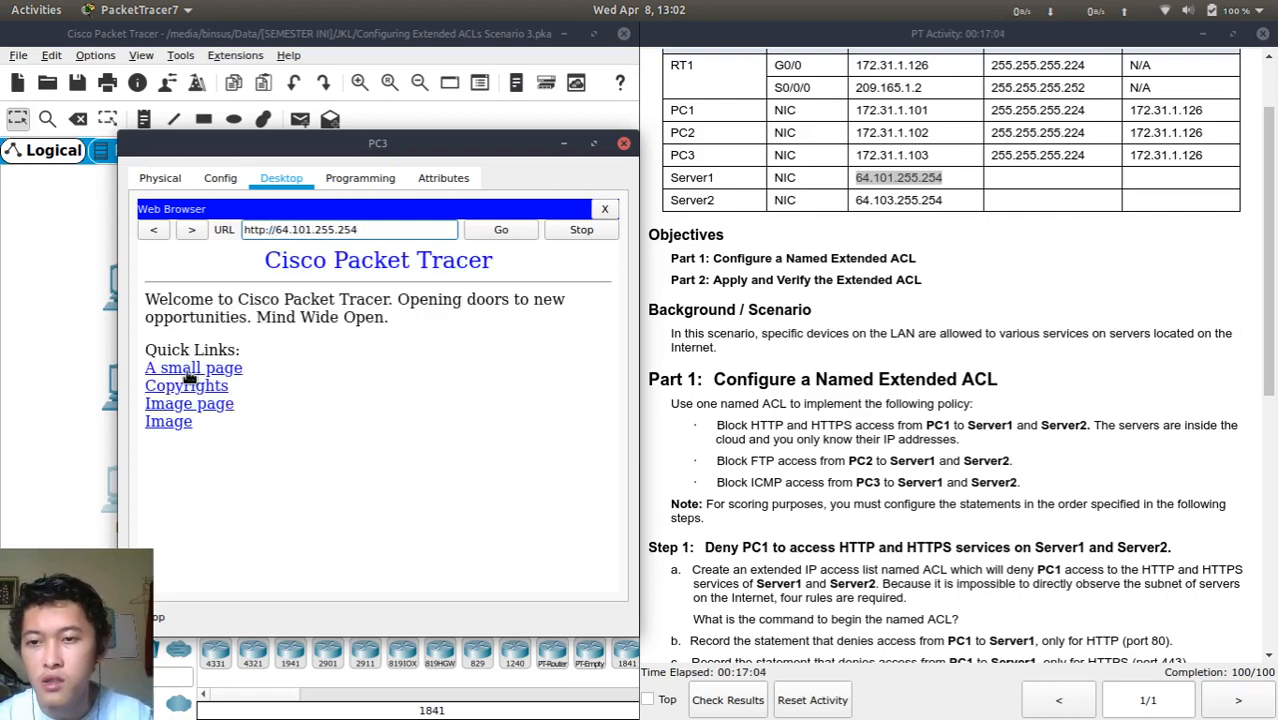
Open Server1's helloworld.html page and reload it over HTTPS
left_click(190, 370)
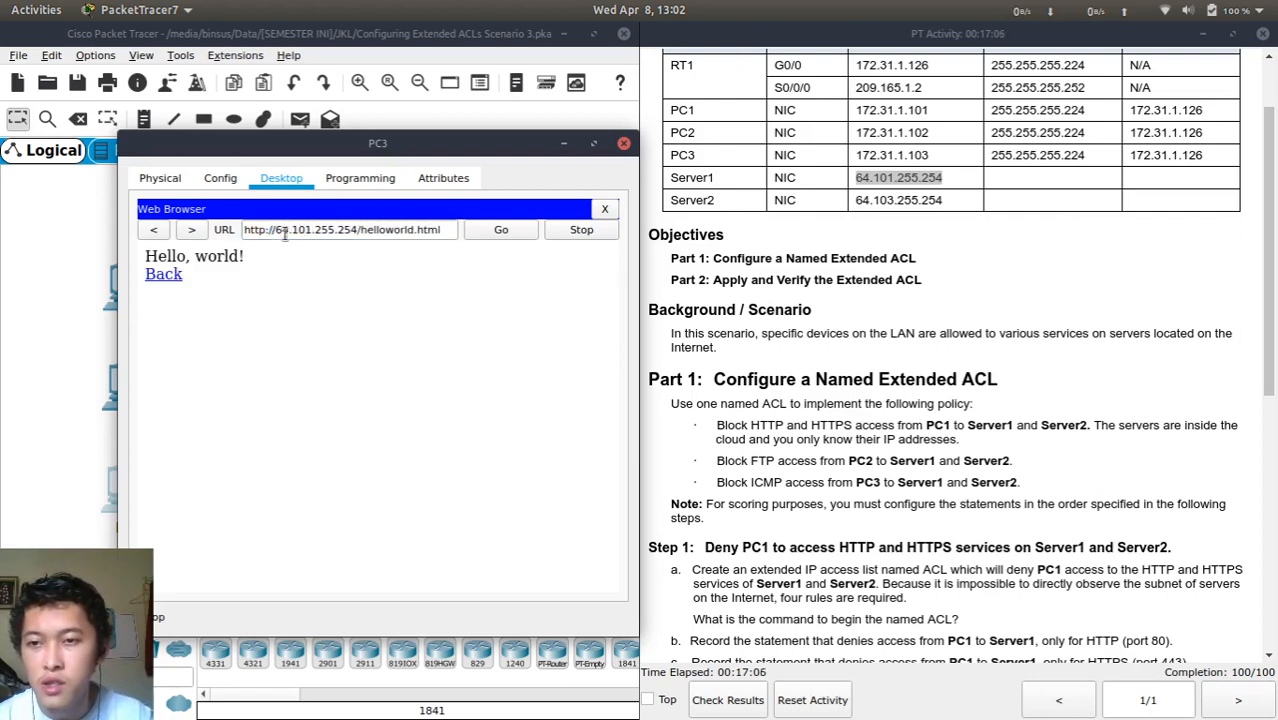
key("Right")
key("Right")
key("Right")
key("Left")
key("Left")
key("Left")
key("Left")
key("Left")
key("Left")
key("Left")
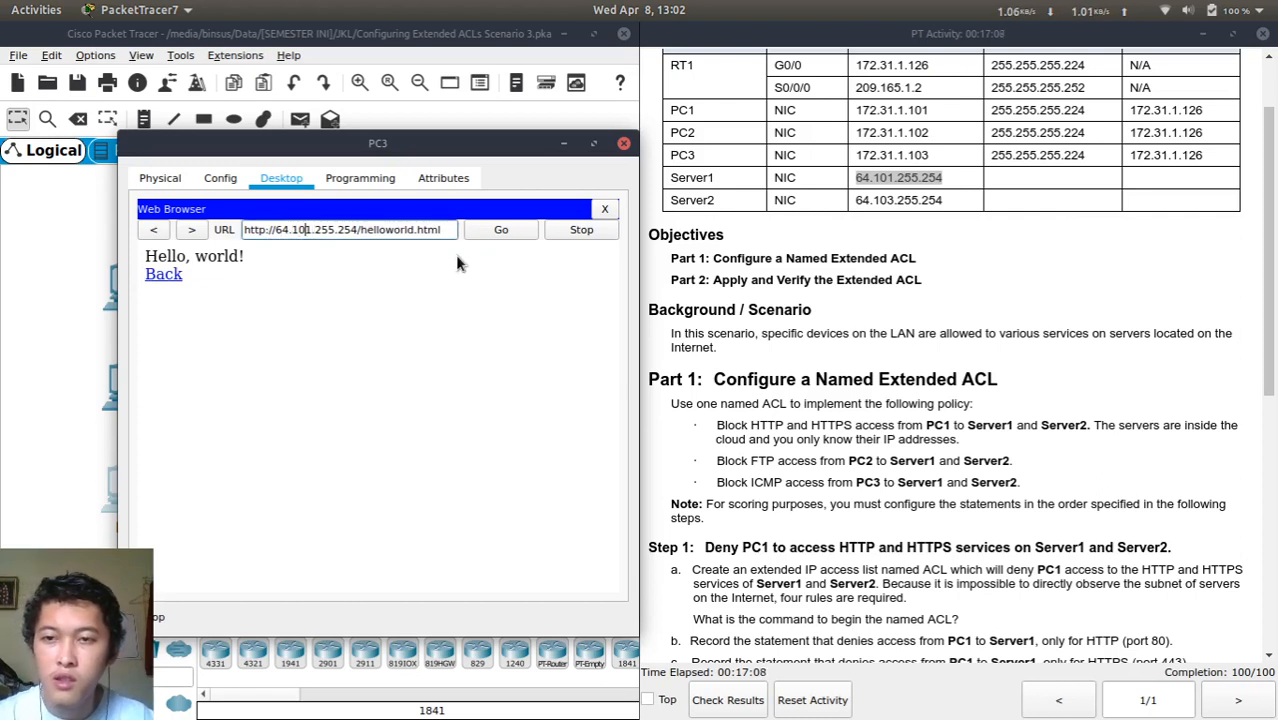
key("Left")
key("Left")
key("BackSpace")
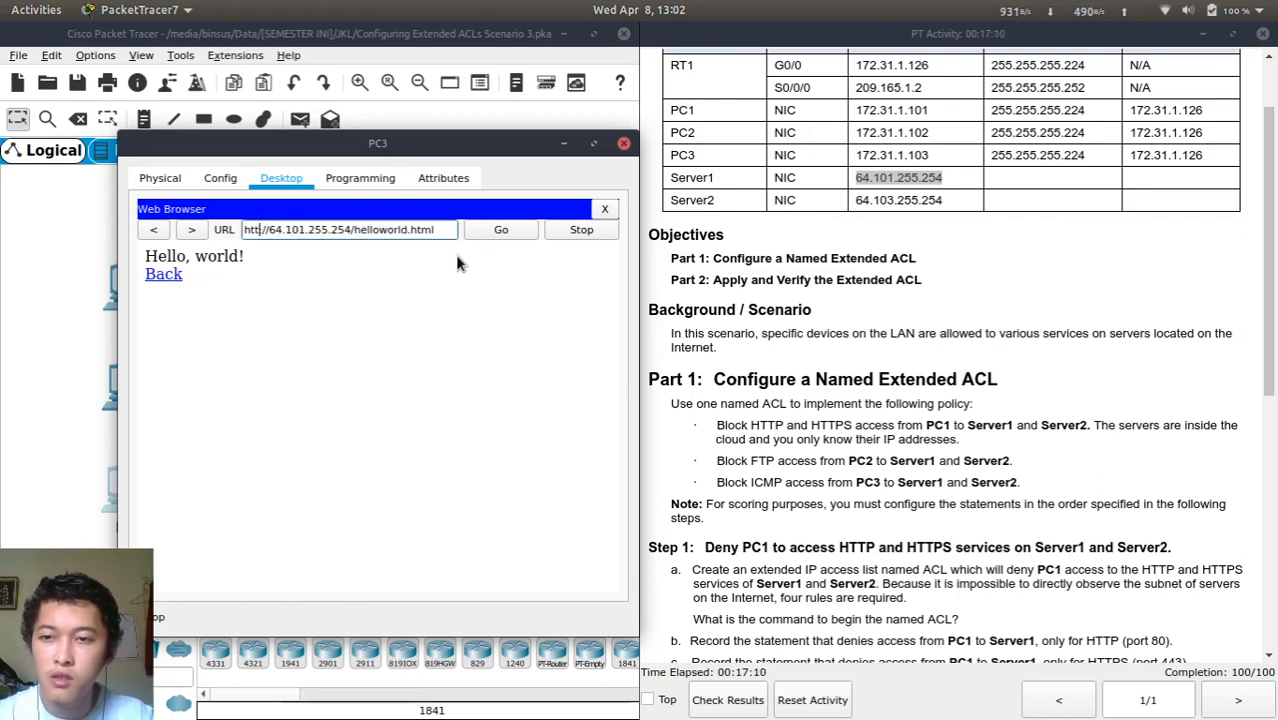
type("ps")
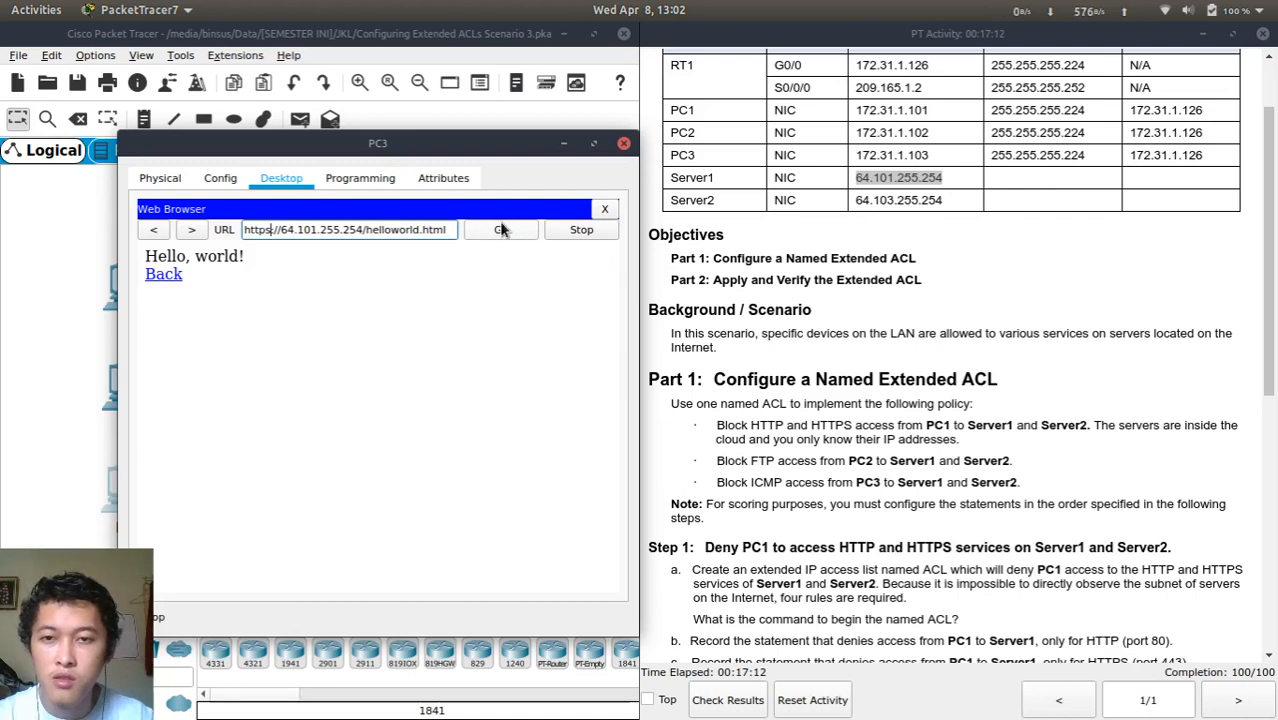
left_click(501, 229)
left_click(370, 233)
key("Left")
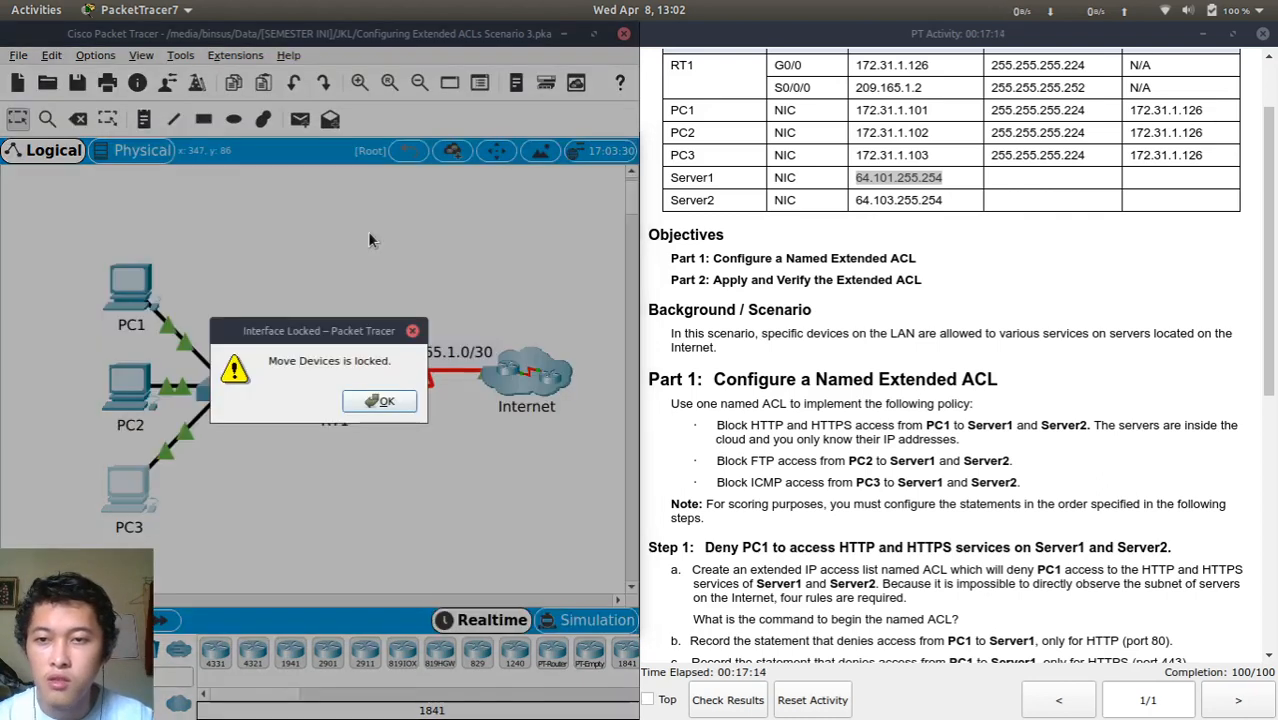
left_click(379, 401)
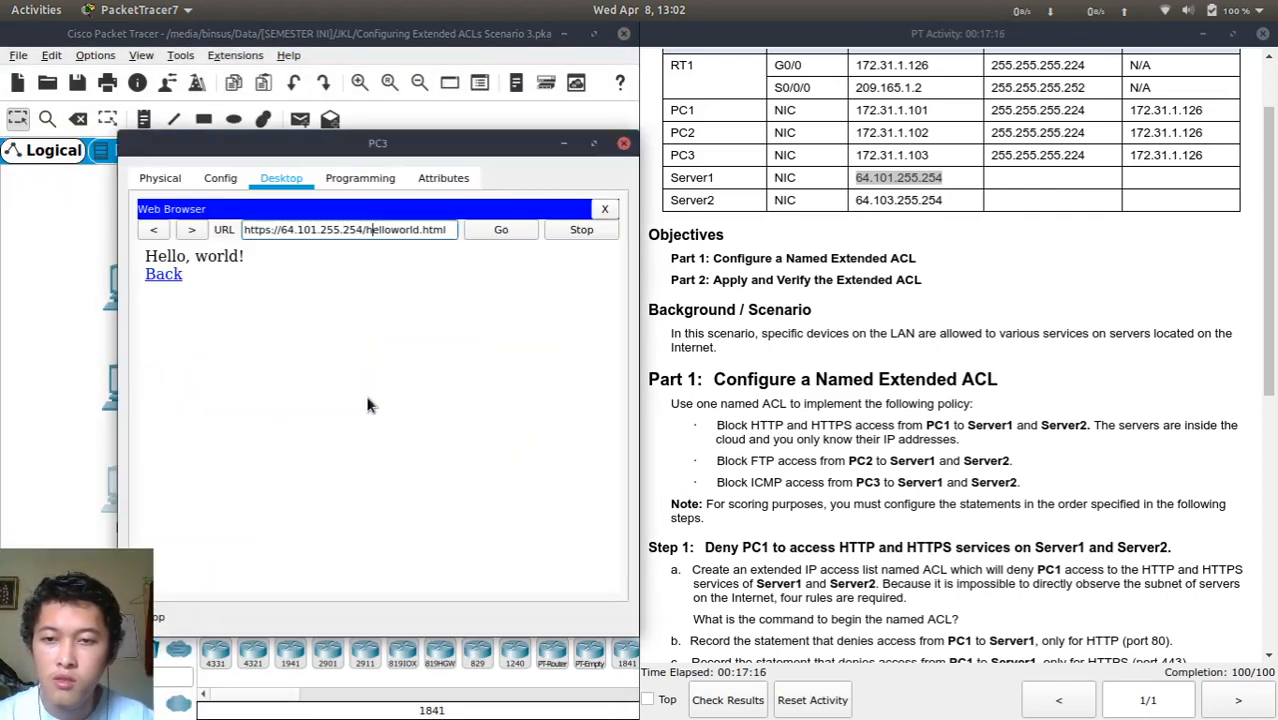
key("shift+End")
key("Delete")
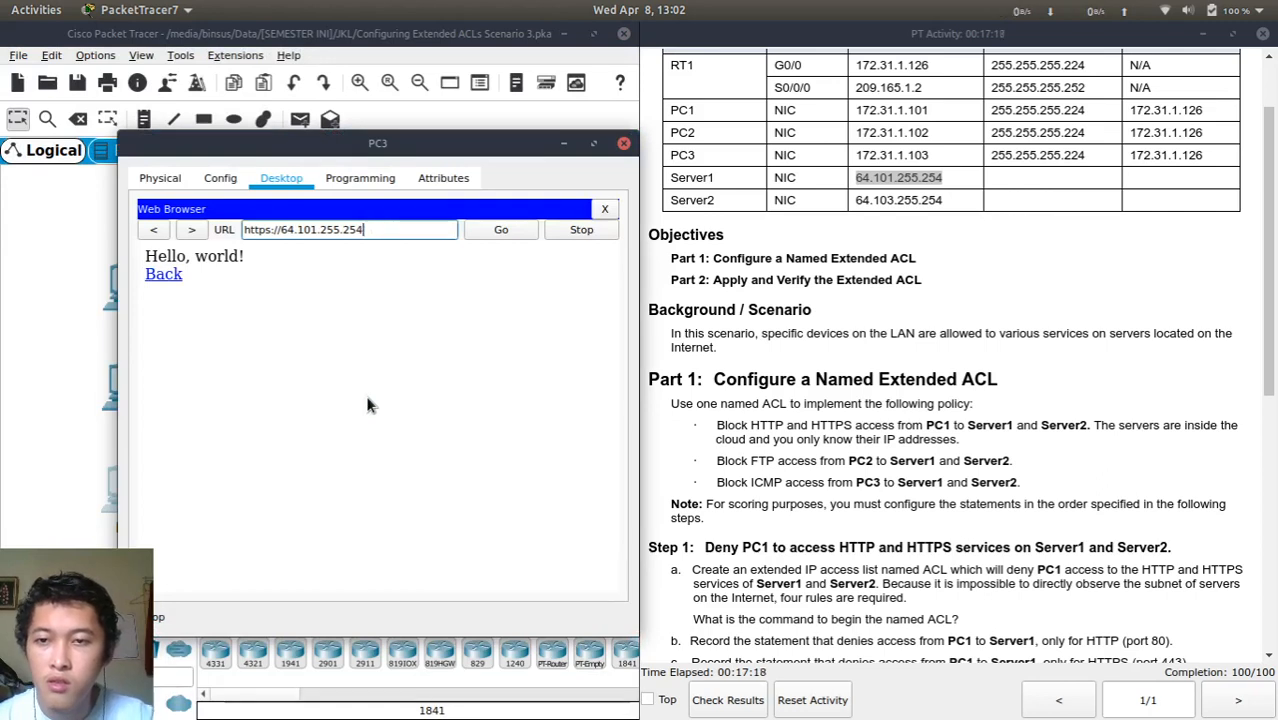
key("Return")
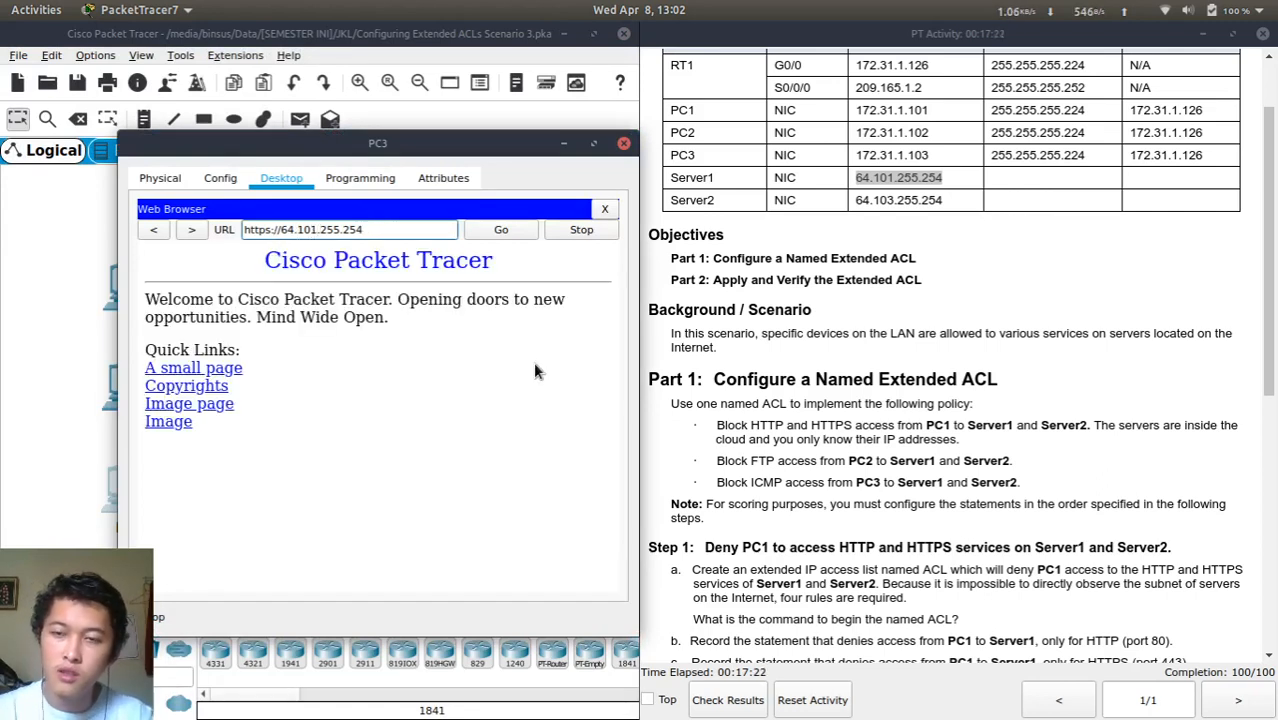
left_click(190, 368)
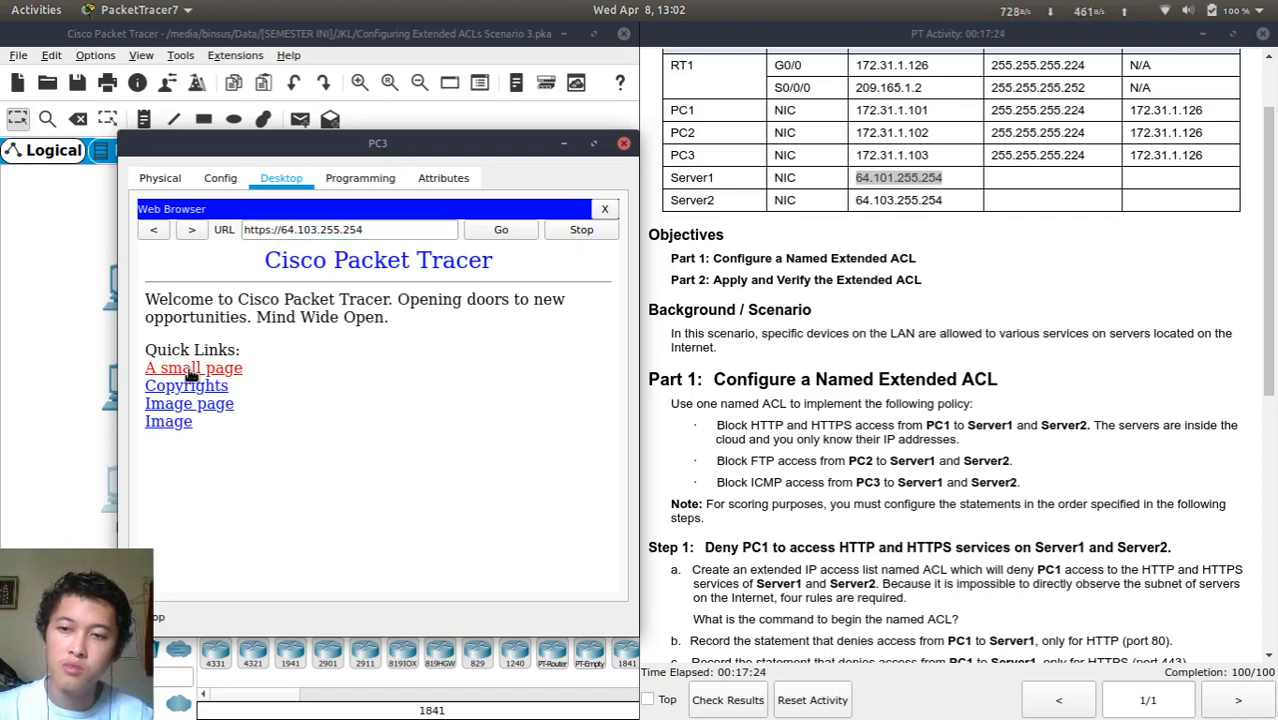
left_click_drag(312, 230, 448, 247)
key("Right")
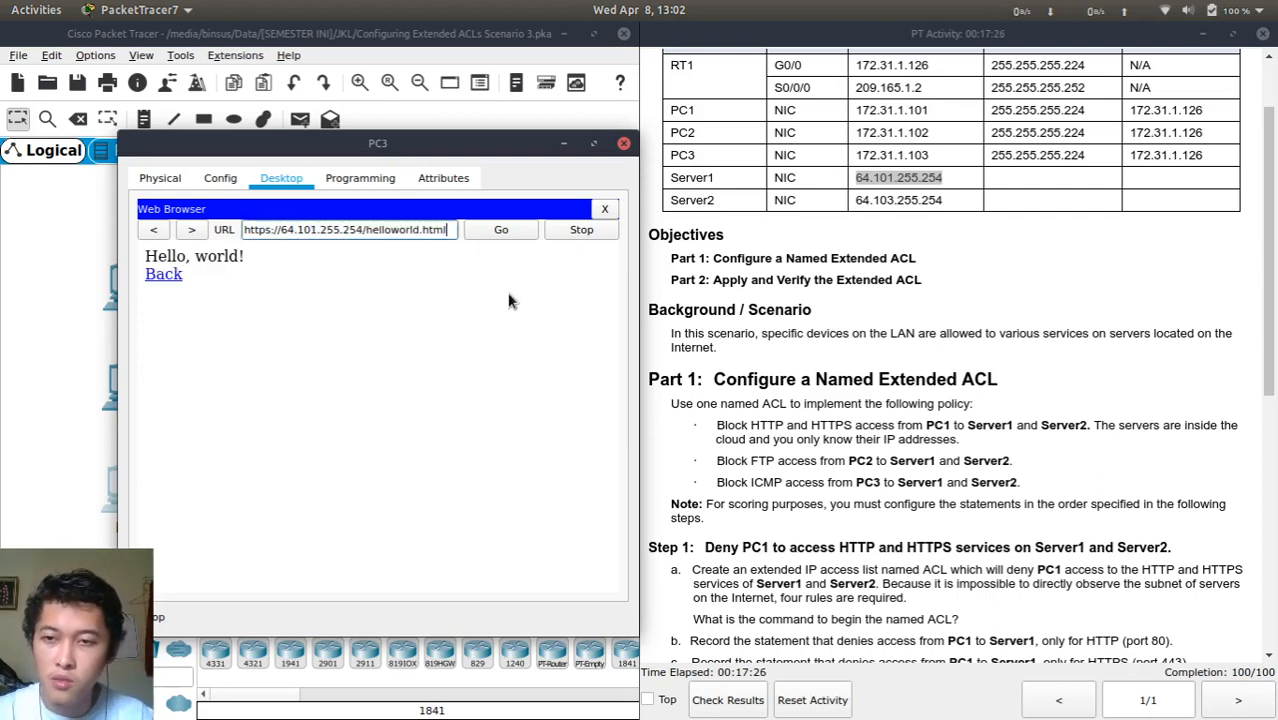
key("ctrl+Left")
key("ctrl+Left")
key("ctrl+Left")
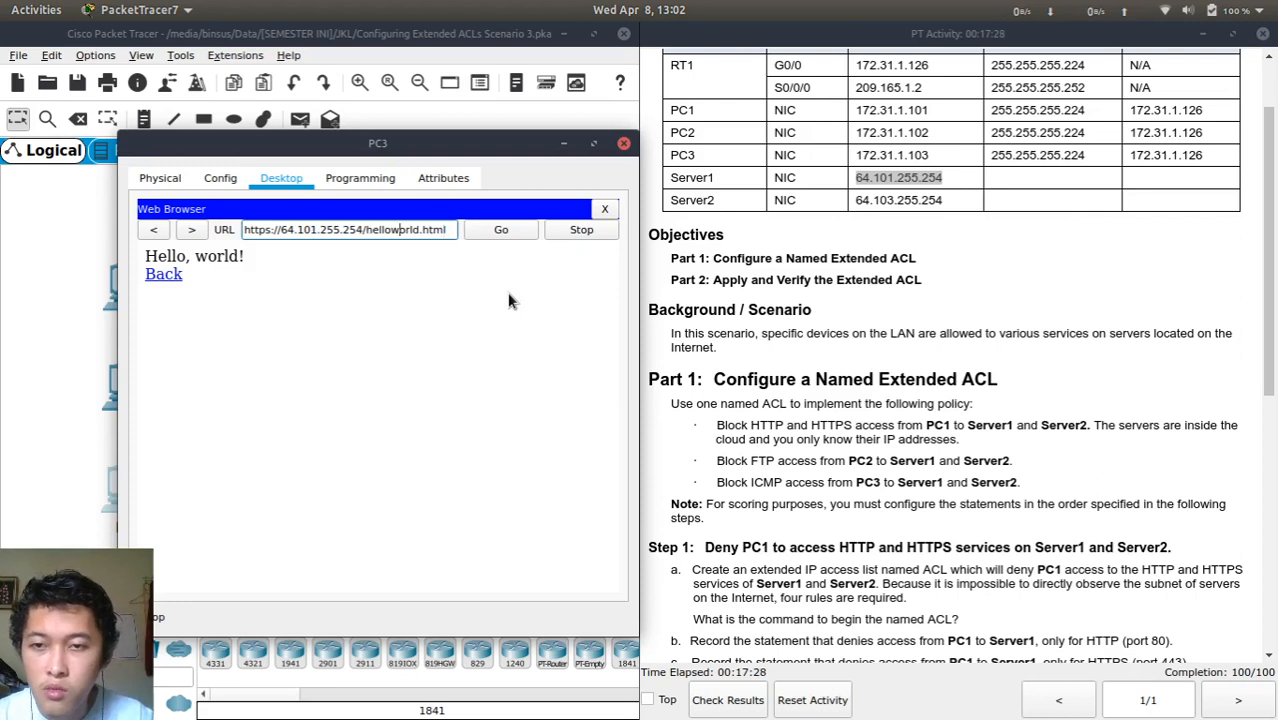
key("shift+End")
key("BackSpace")
key("Left")
key("Left")
key("Left")
key("Left")
key("Left")
key("Left")
key("Left")
key("Left")
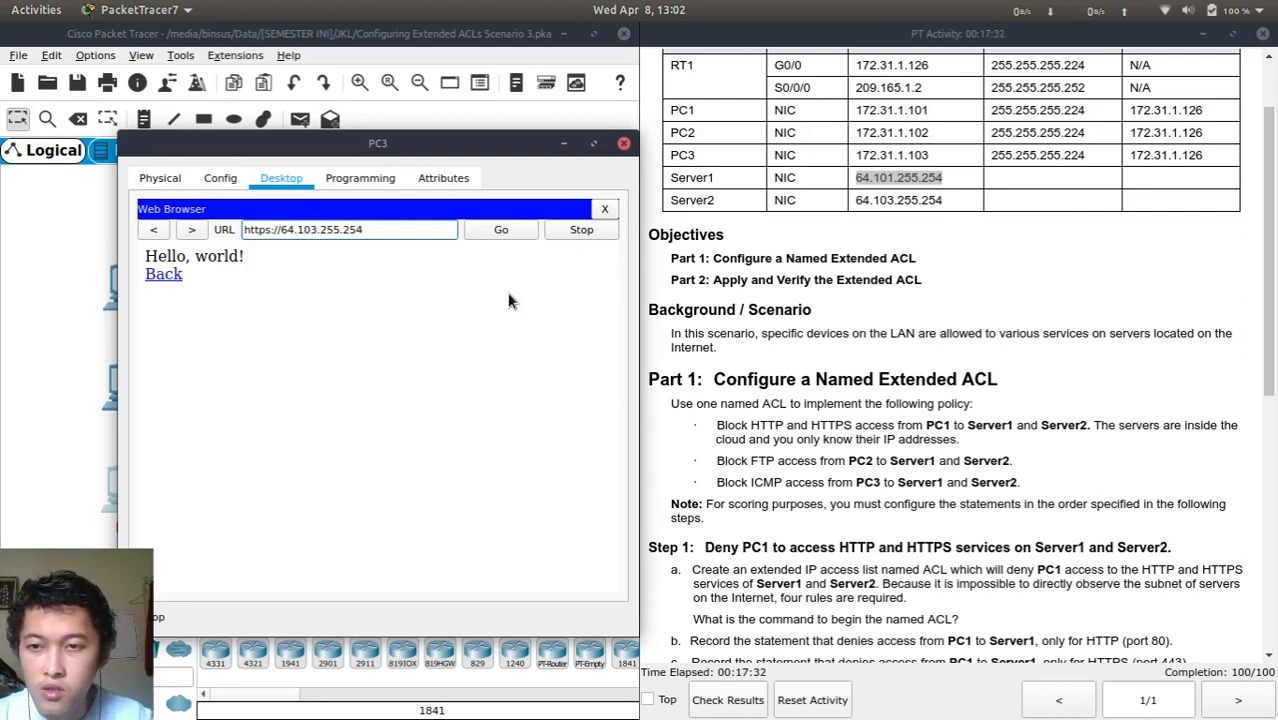
key("Return")
left_click(268, 229)
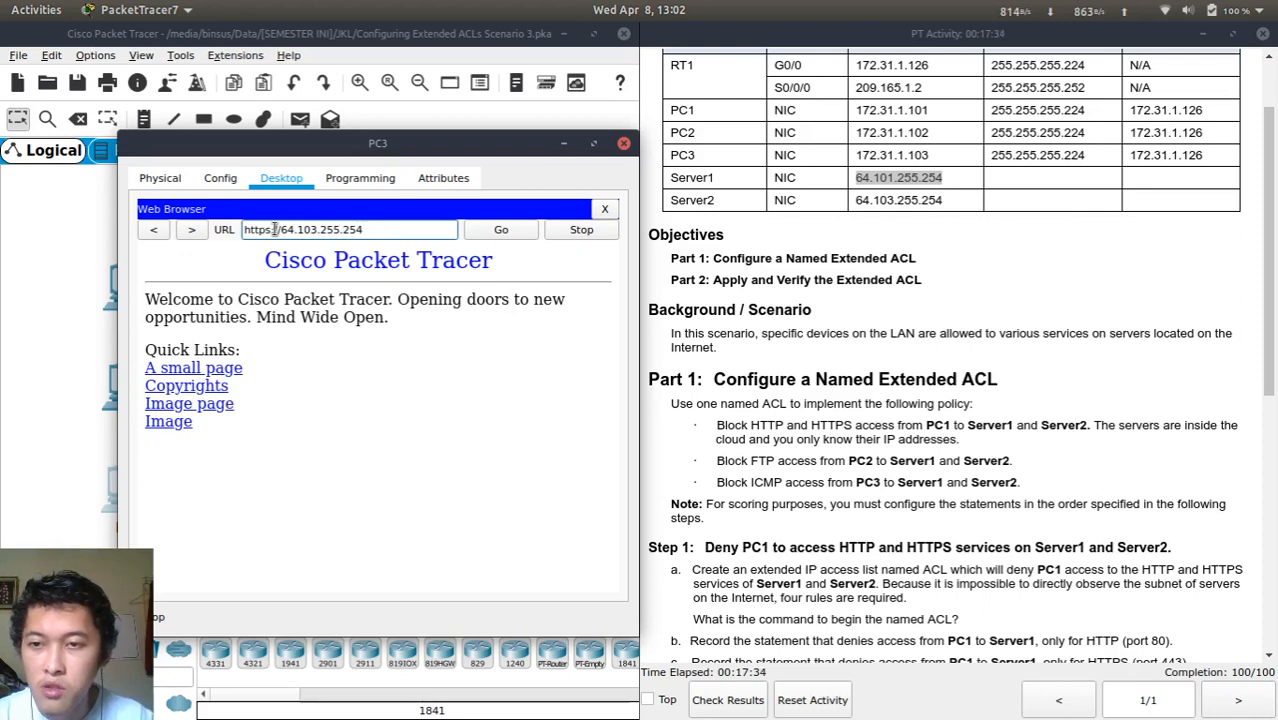
key("BackSpace")
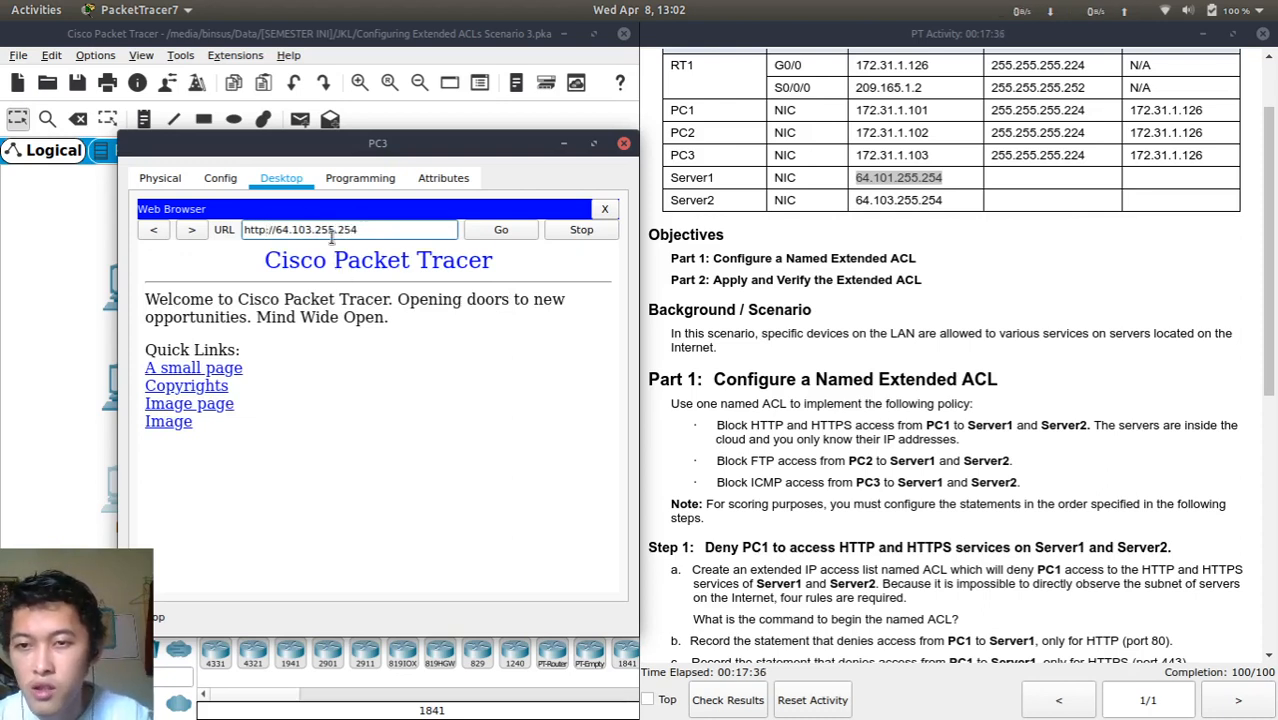
left_click(200, 367)
left_click(268, 229)
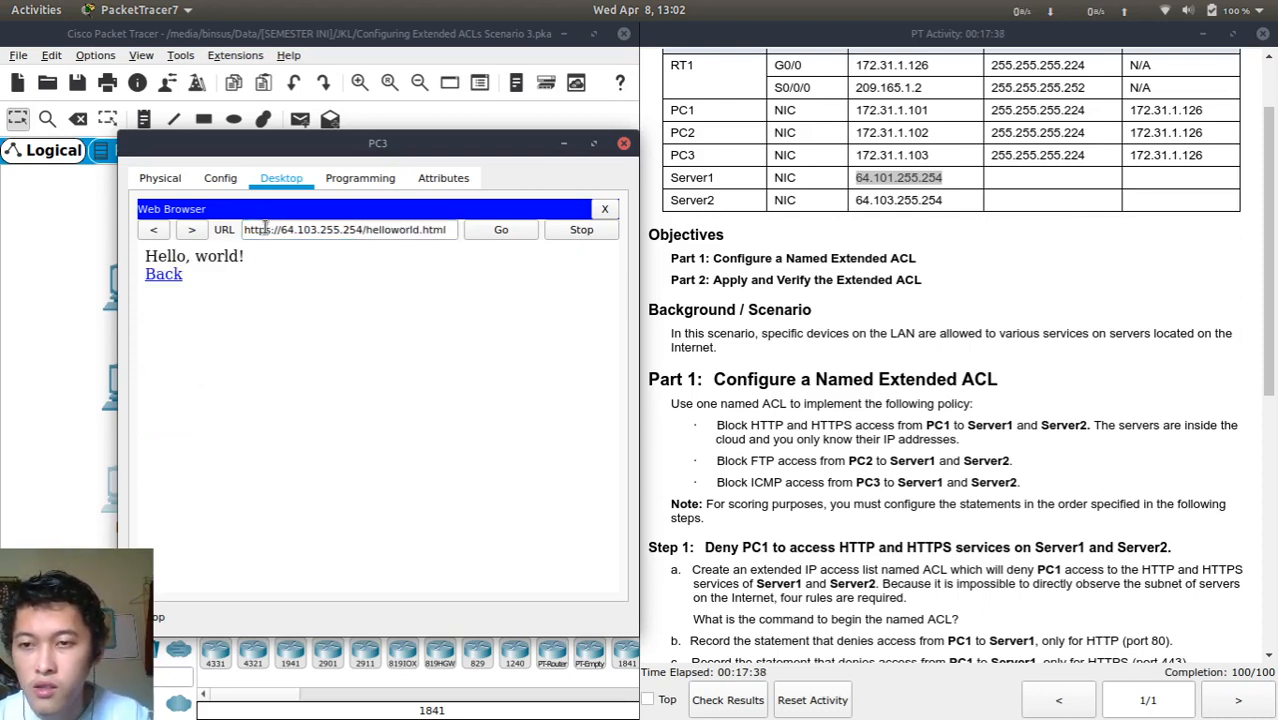
key("BackSpace")
key("Right")
key("Right")
key("Right")
key("Right")
key("Right")
key("Right")
key("Right")
key("Right")
key("Right")
key("Right")
key("Right")
key("Right")
key("Right")
key("Right")
key("Right")
key("Right")
key("Right")
key("Right")
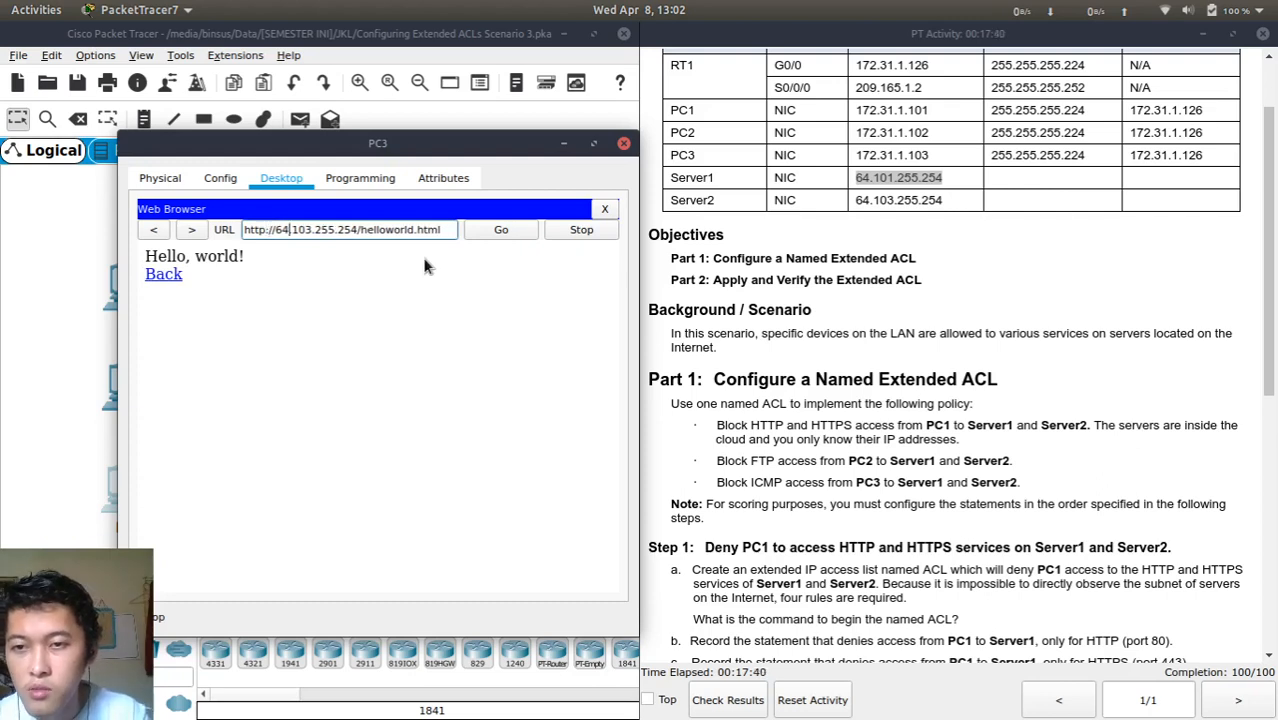
key("Delete")
key("Delete")
key("Delete")
key("Delete")
key("Delete")
key("Delete")
key("Delete")
key("Delete")
key("Delete")
key("Delete")
key("Delete")
key("Delete")
key("Delete")
key("Delete")
key("Delete")
key("BackSpace")
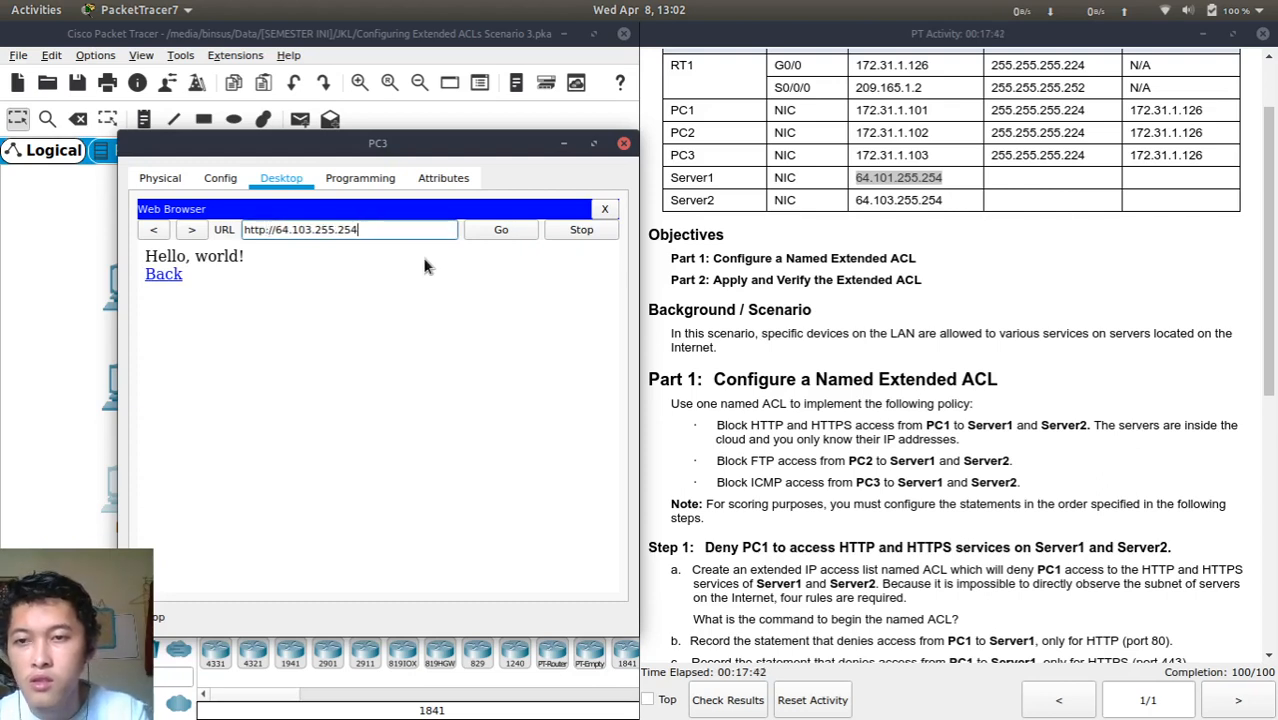
key("Return")
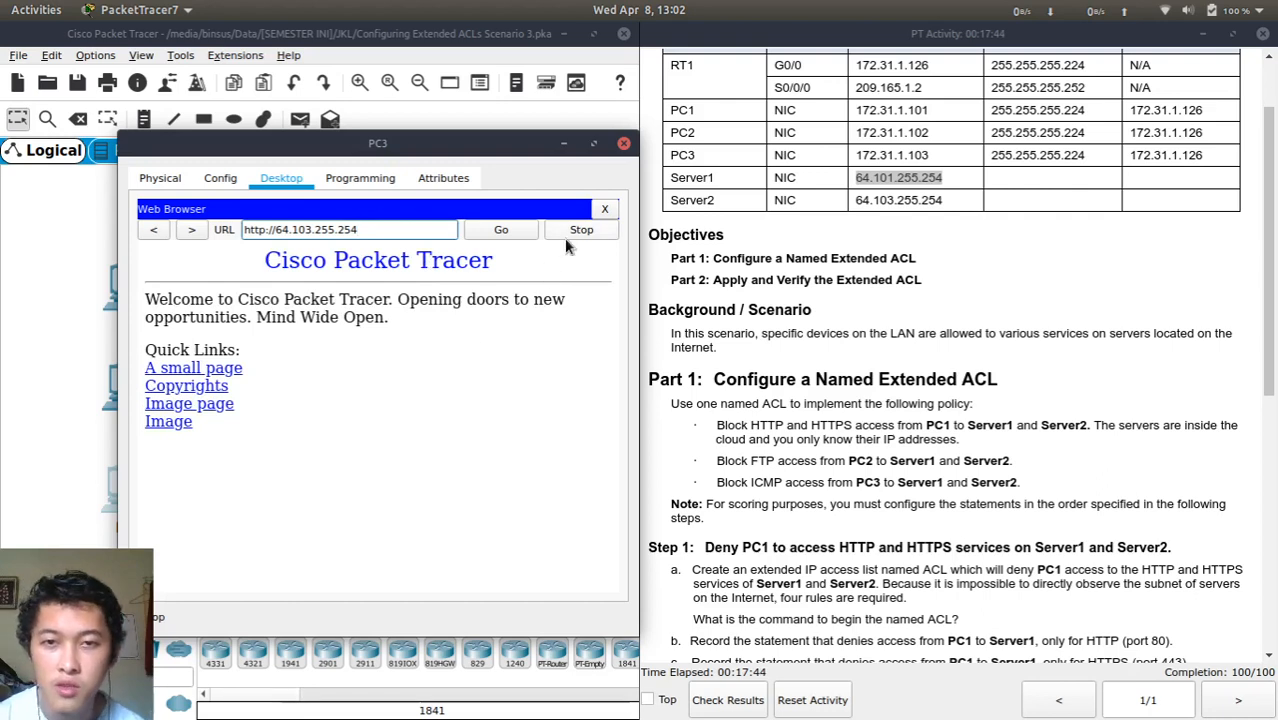
left_click(624, 145)
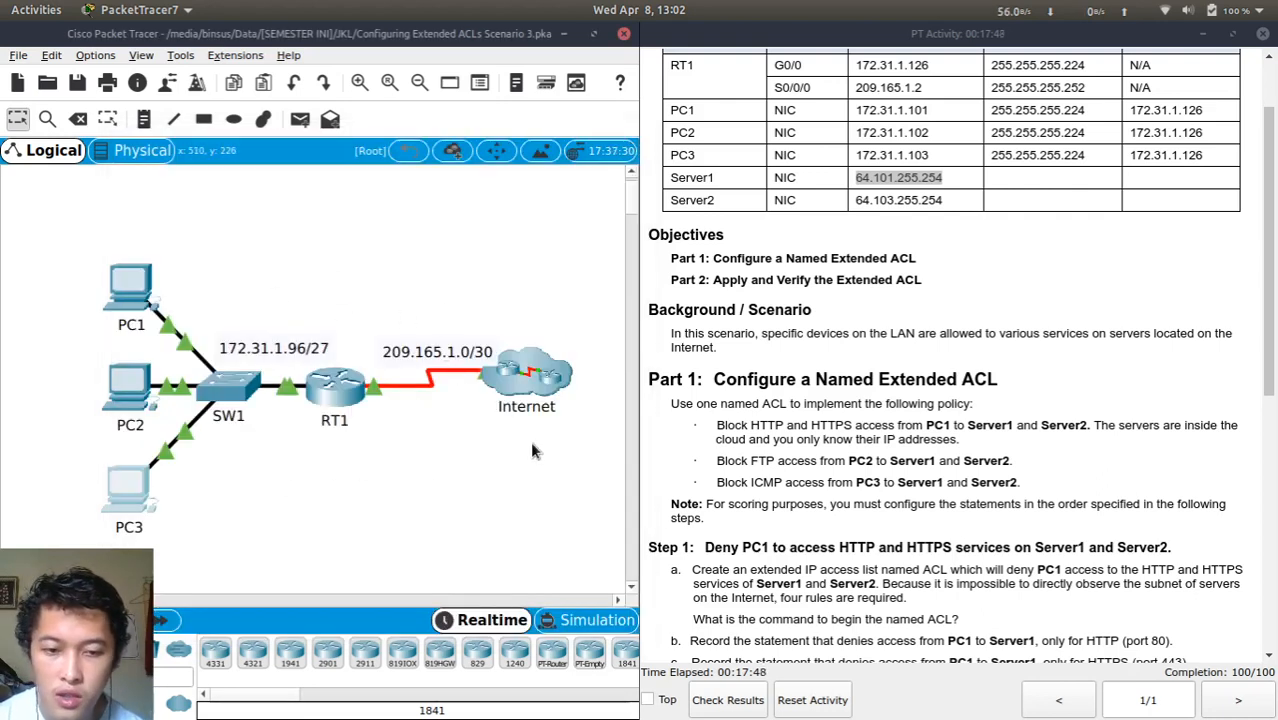
Check the activity results, confirm both RT1 assessment items score 100/100, and close the results
left_click(727, 700)
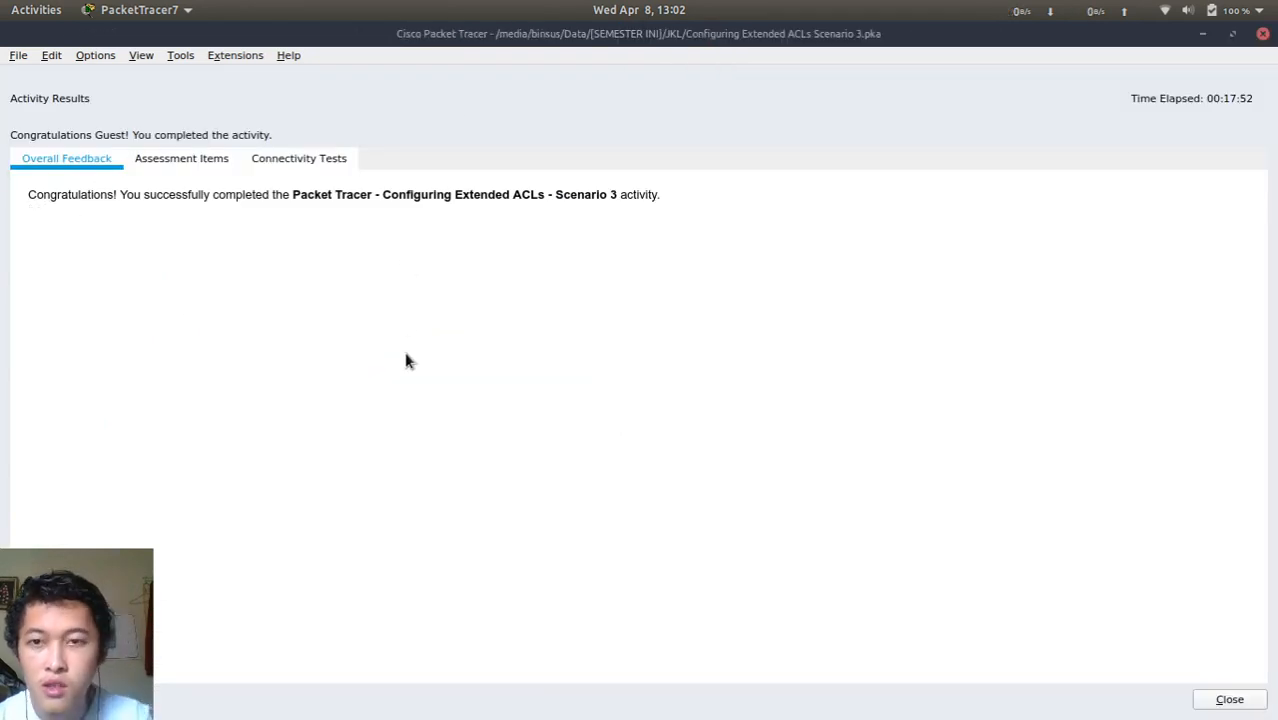
left_click(186, 158)
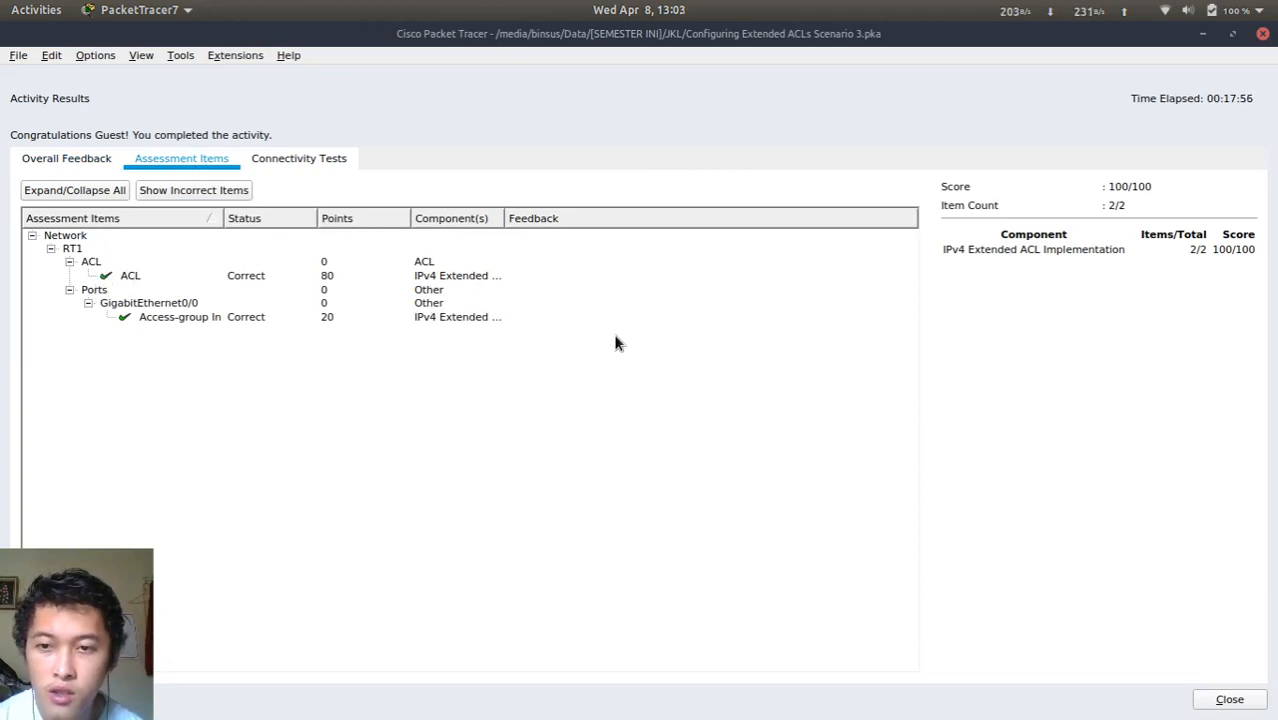
left_click(1224, 699)
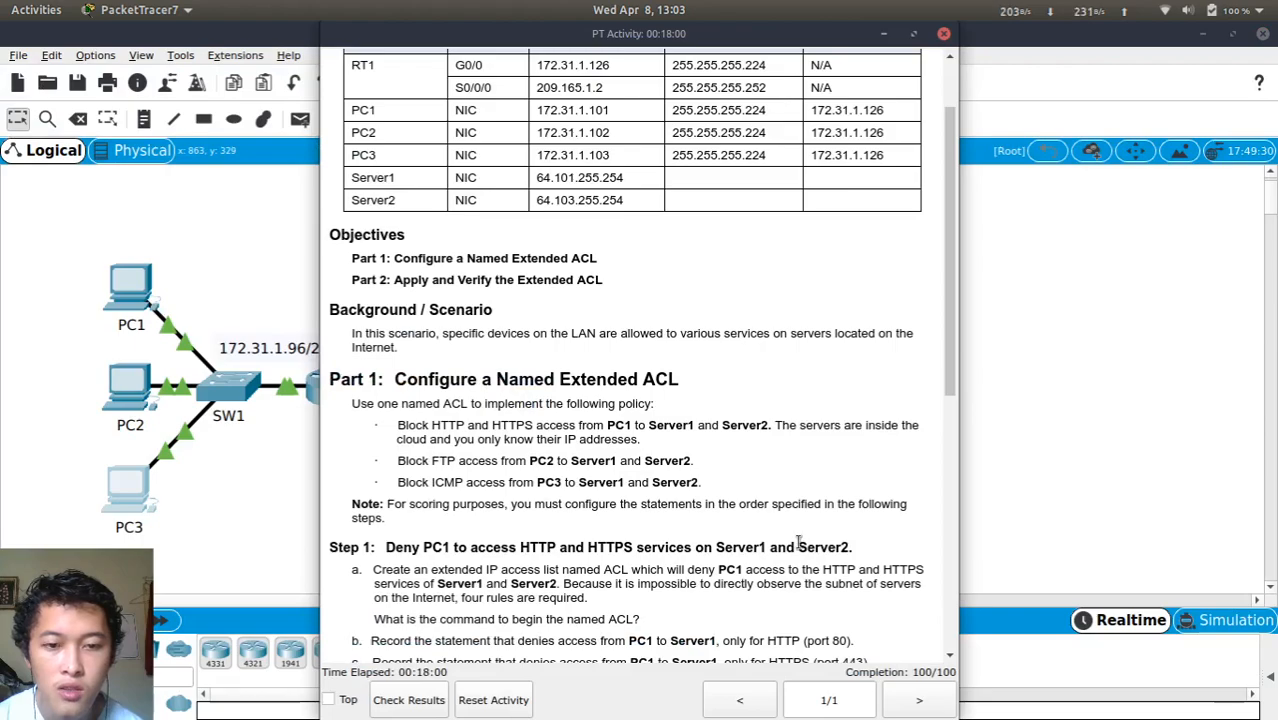
Scroll the PT Activity instructions to the top and move them to the right of the topology
scroll(807, 542, "down", 5)
scroll(807, 500, "up", 7)
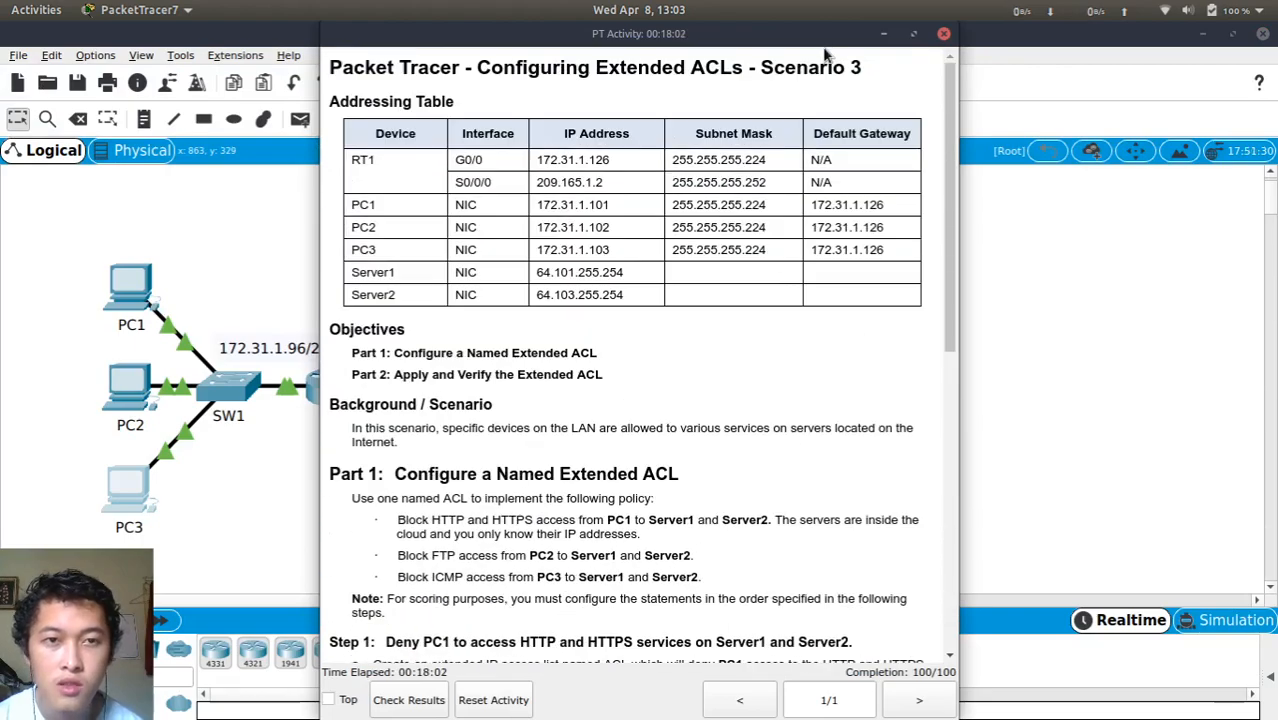
left_click_drag(807, 46, 1090, 97)
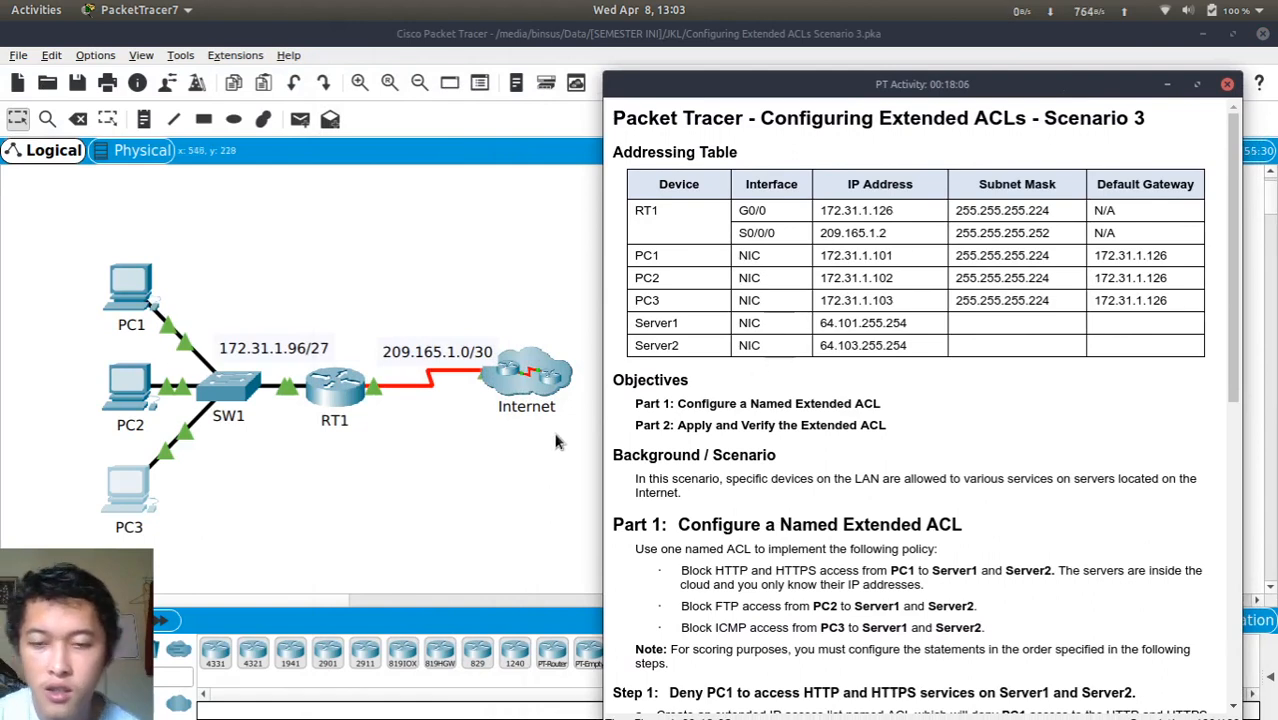